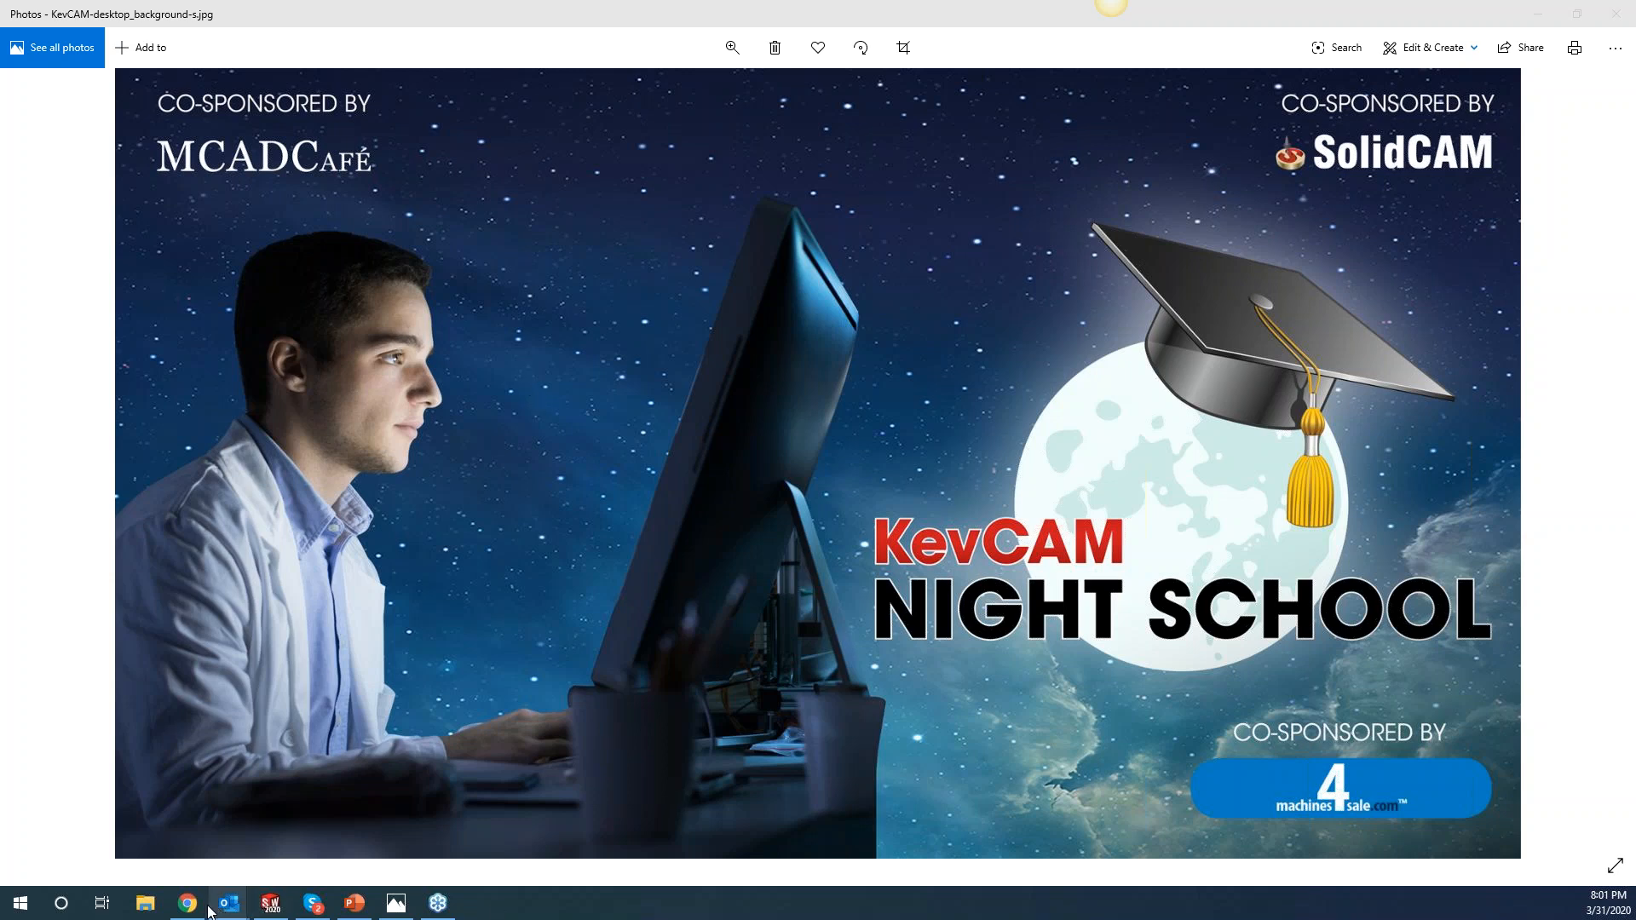
Bring the SolidCAM website back to the front and scroll to the top of the page.
mouse_move(185, 911)
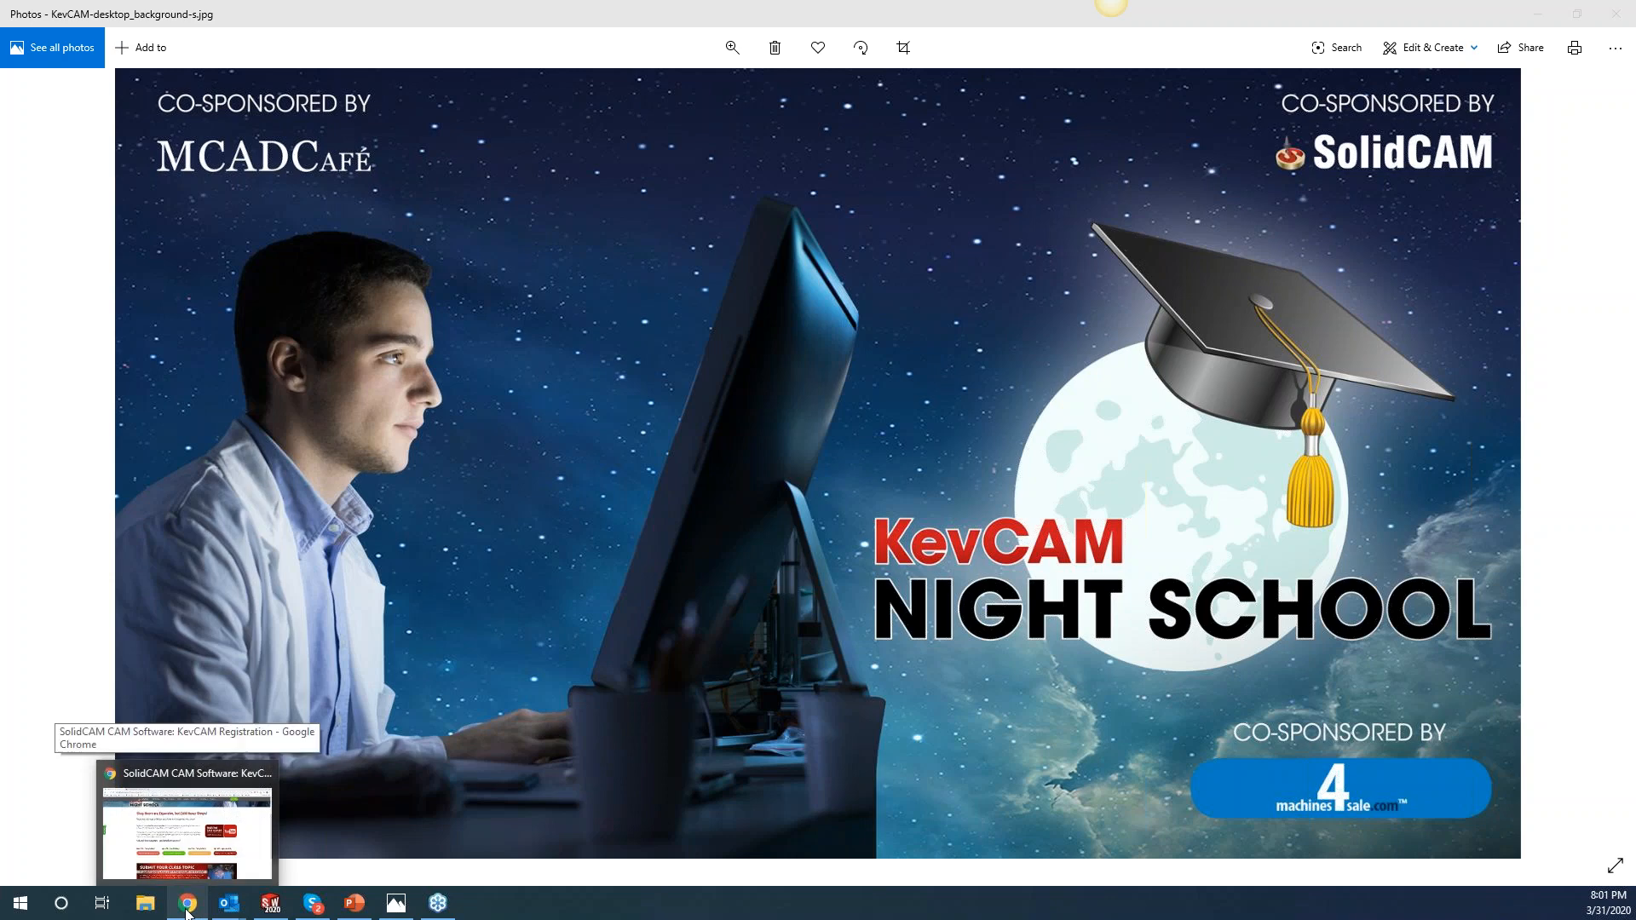
left_click(187, 905)
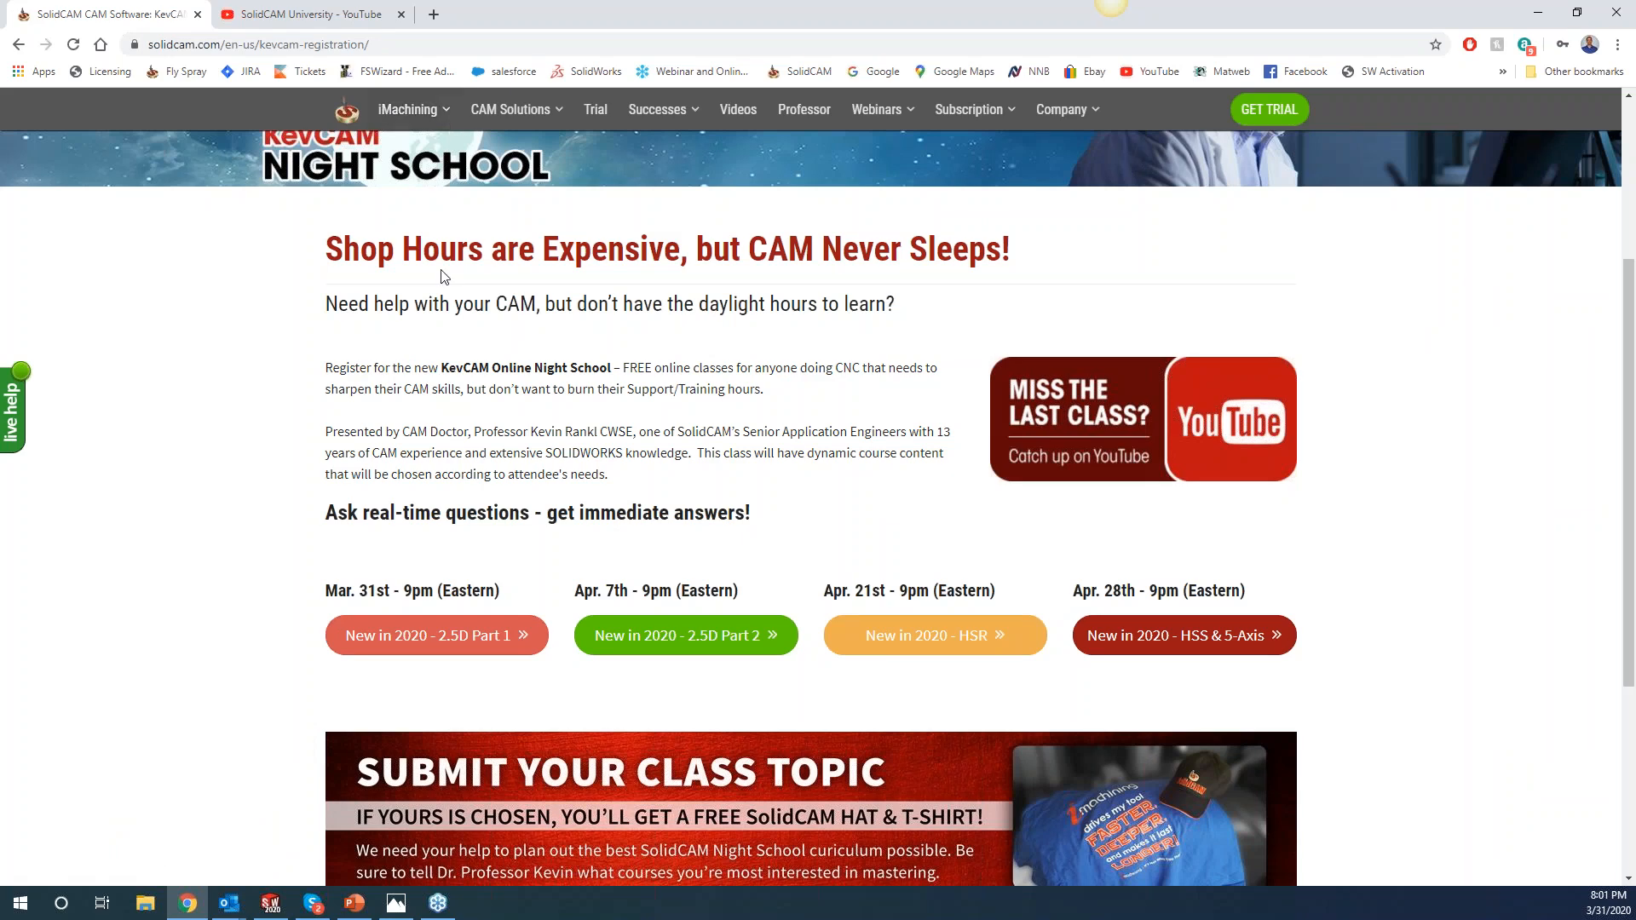
scroll(846, 223, "up", 4)
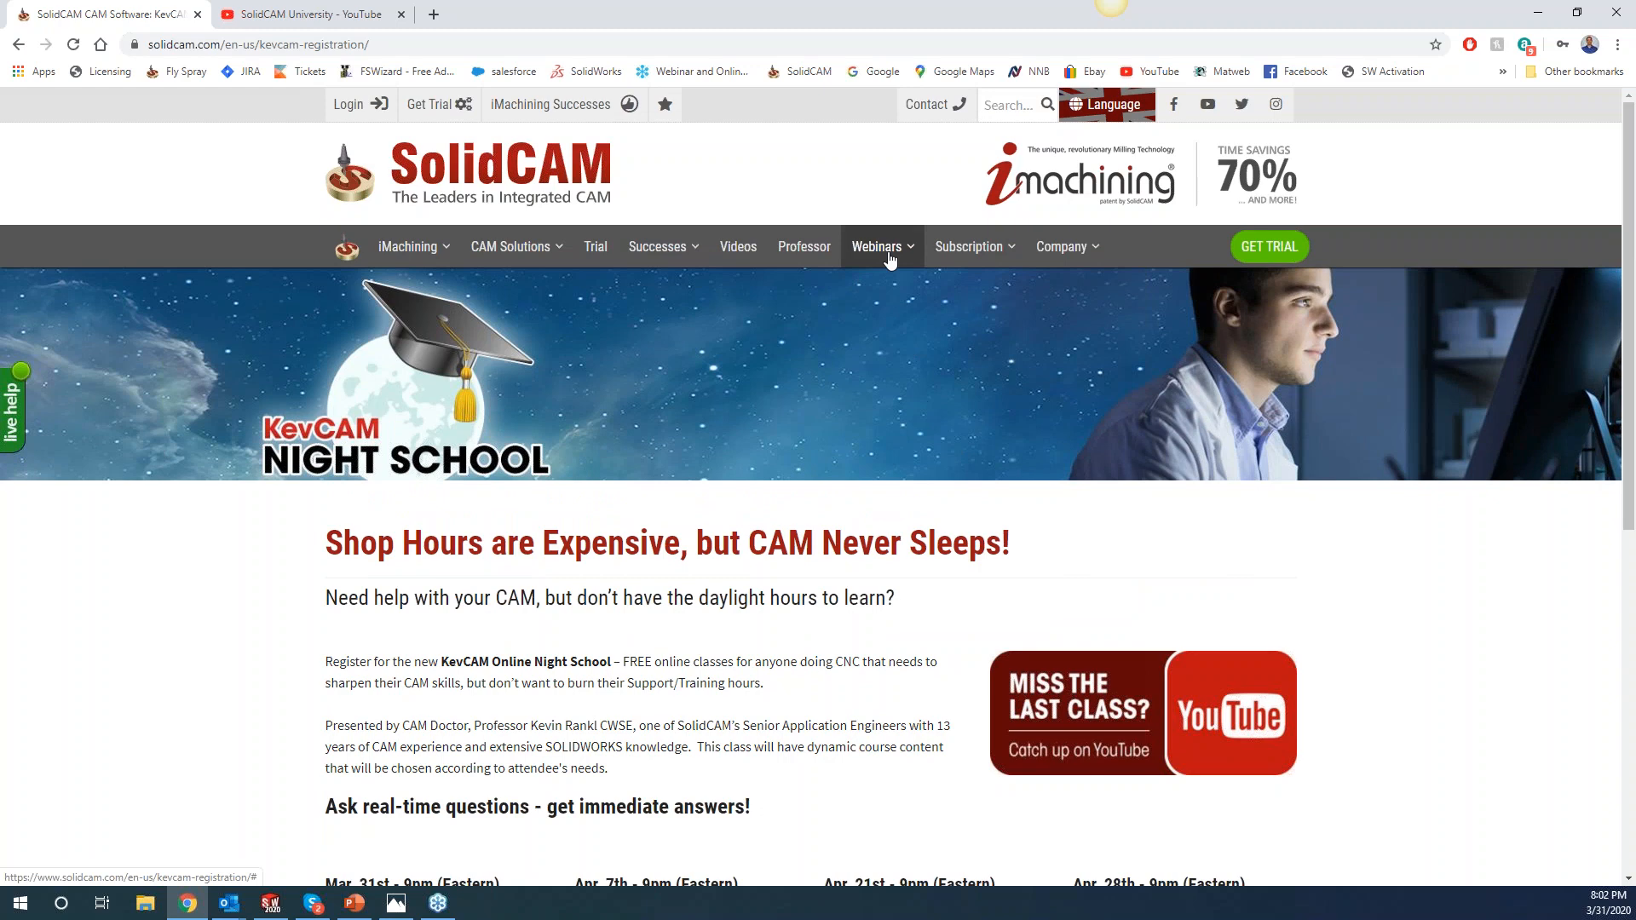
Go to Webinars > KevCAM Night School and open its 'Missed the last class? YouTube' link in a new tab.
mouse_move(889, 258)
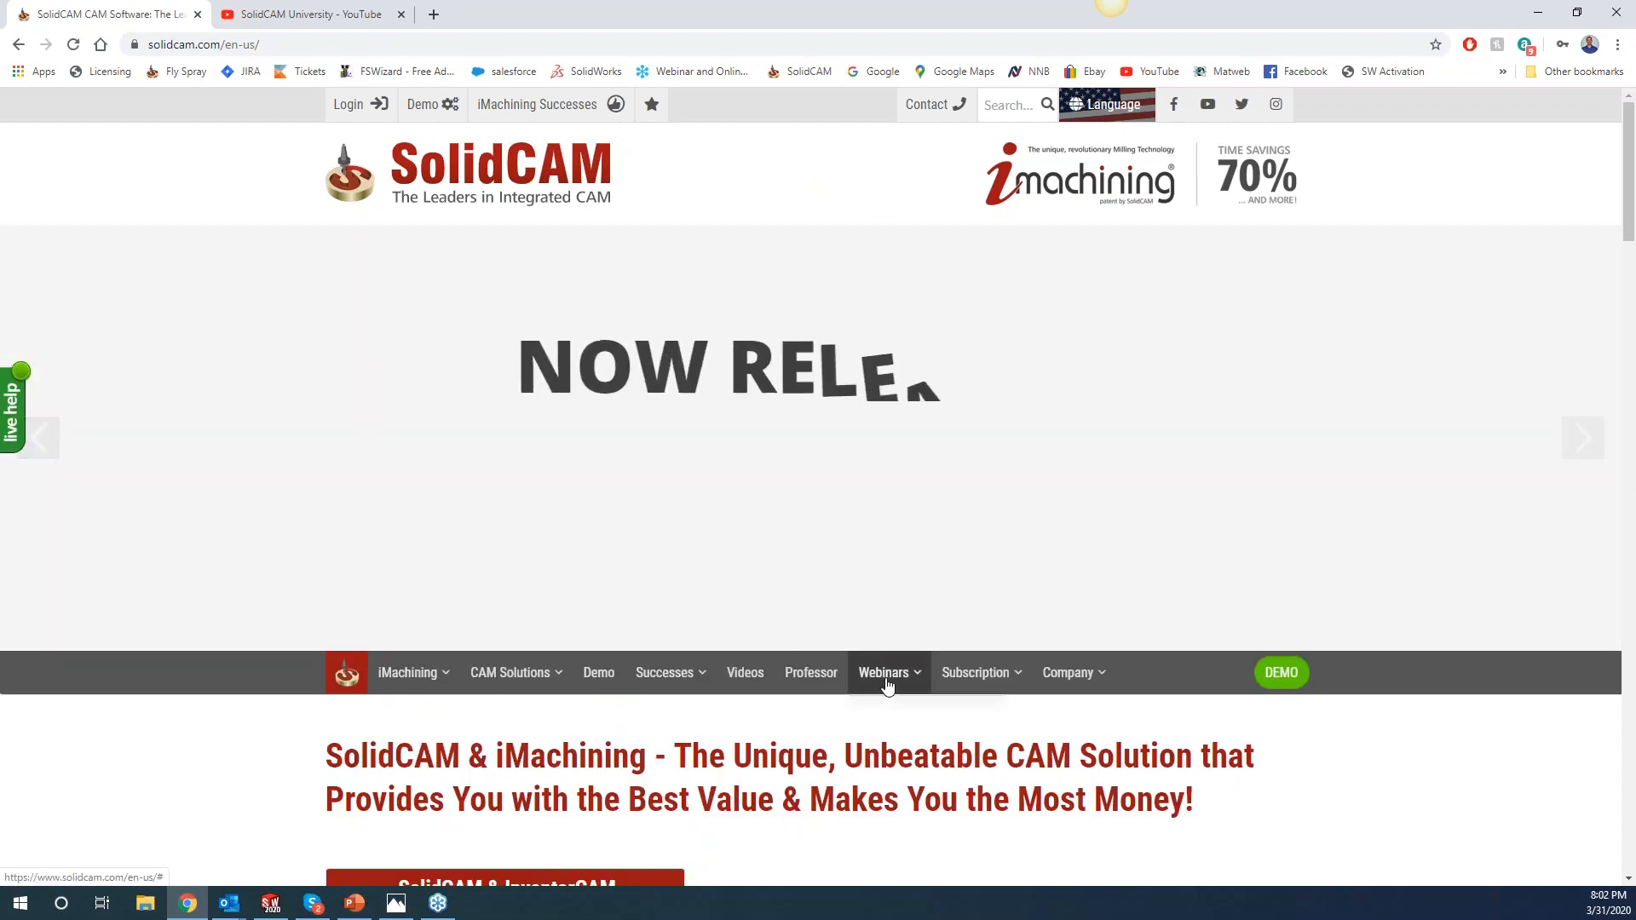
mouse_move(900, 673)
left_click(905, 766)
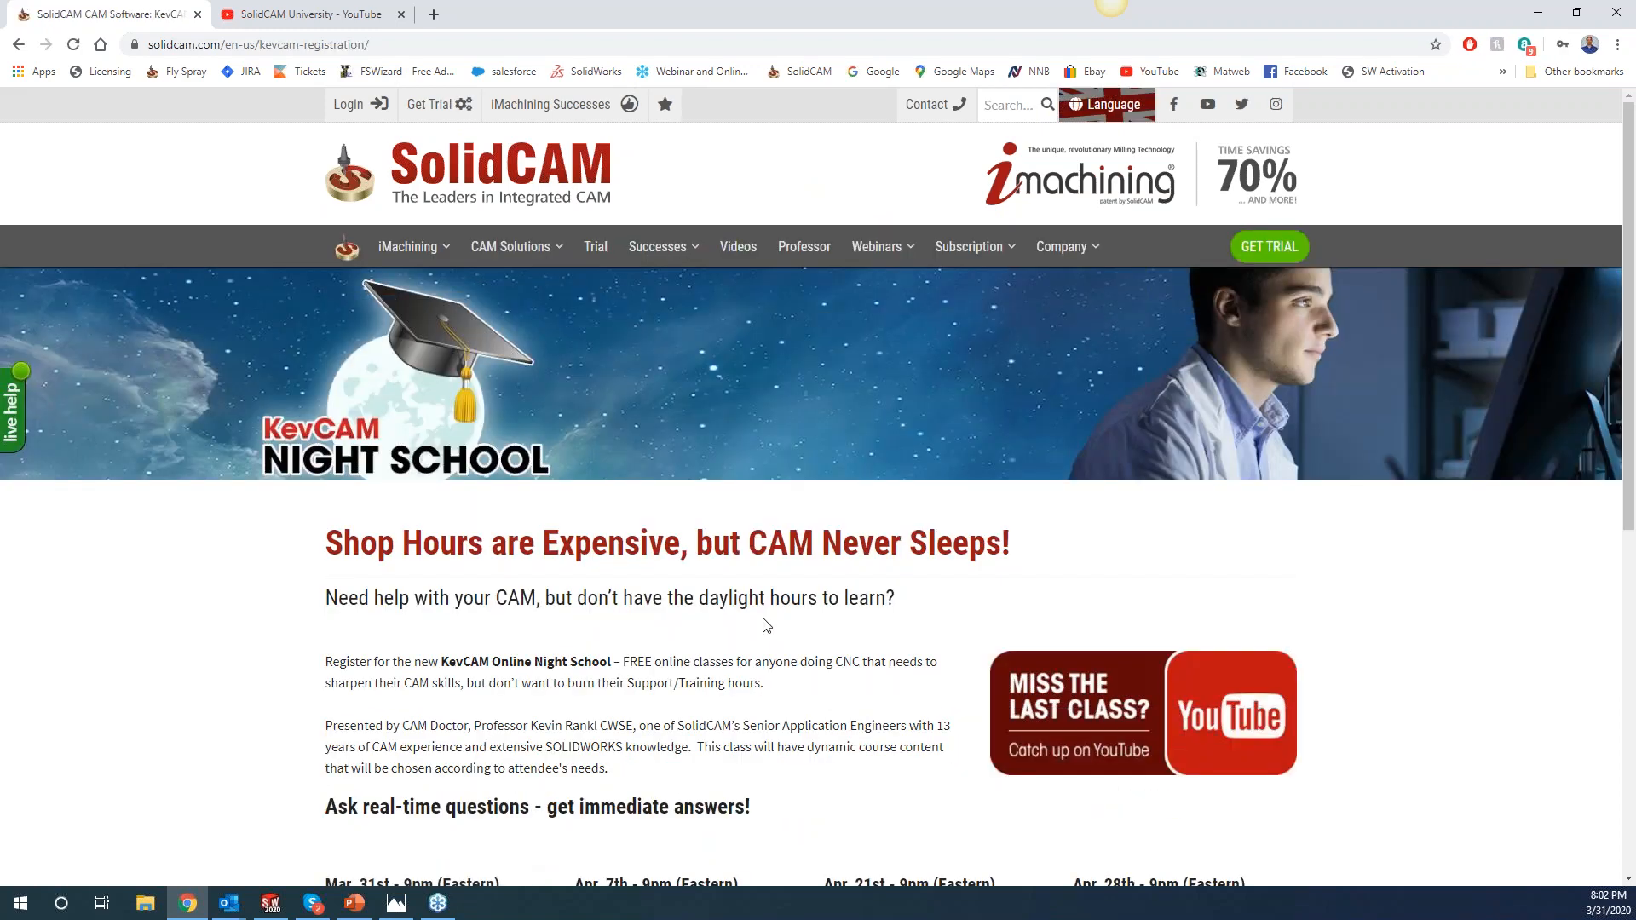
scroll(853, 577, "down", 2)
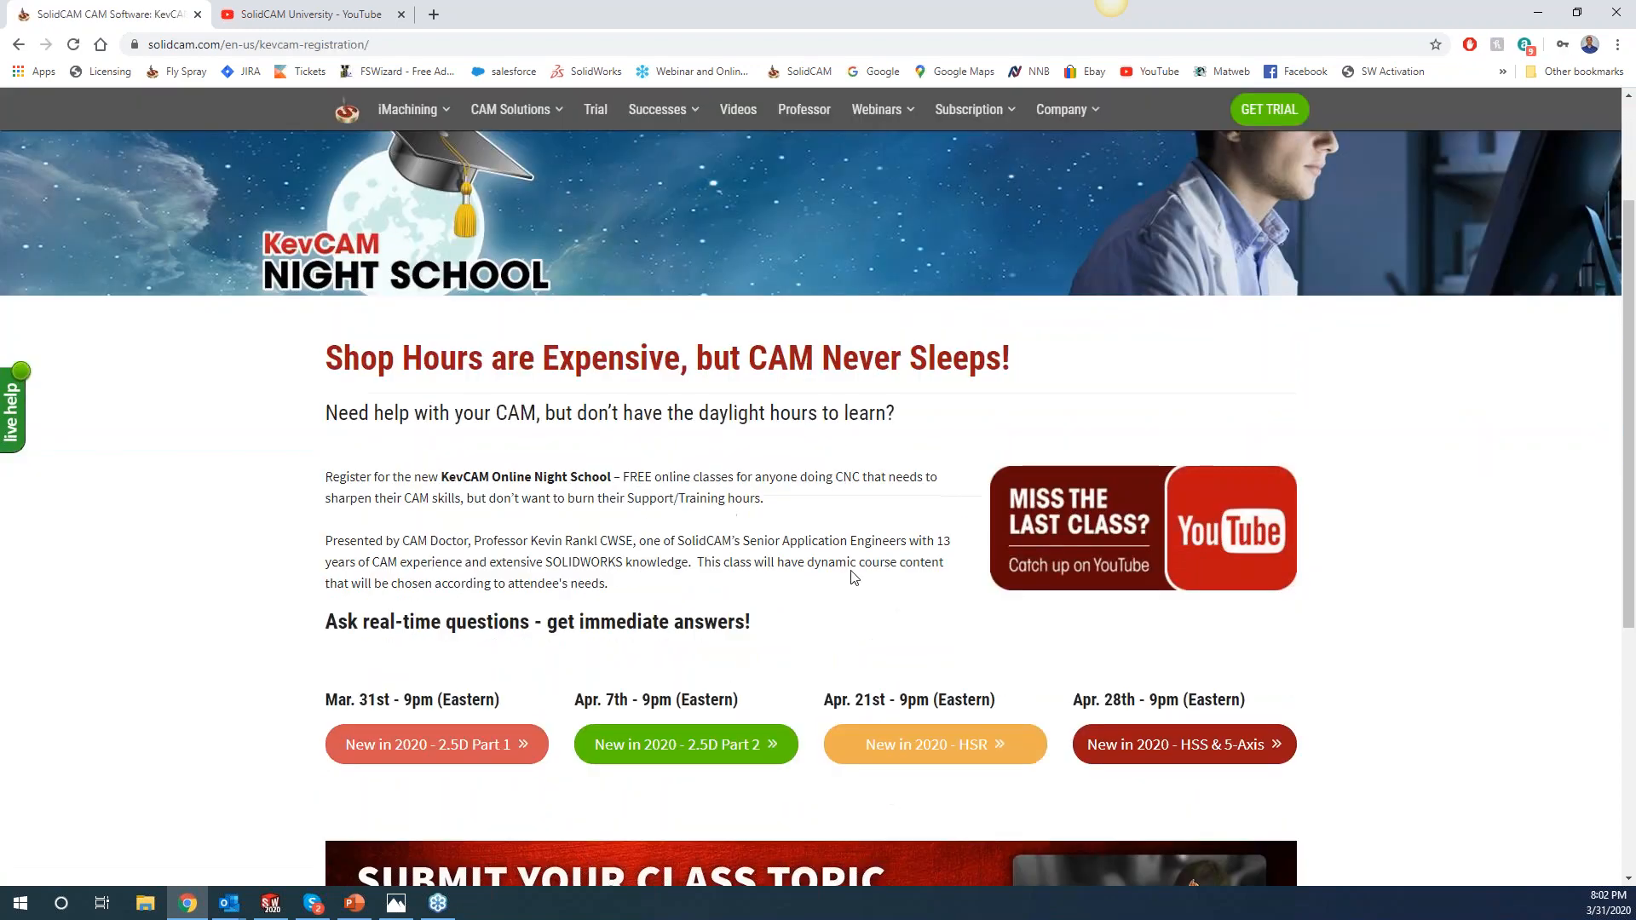
left_click(1099, 556)
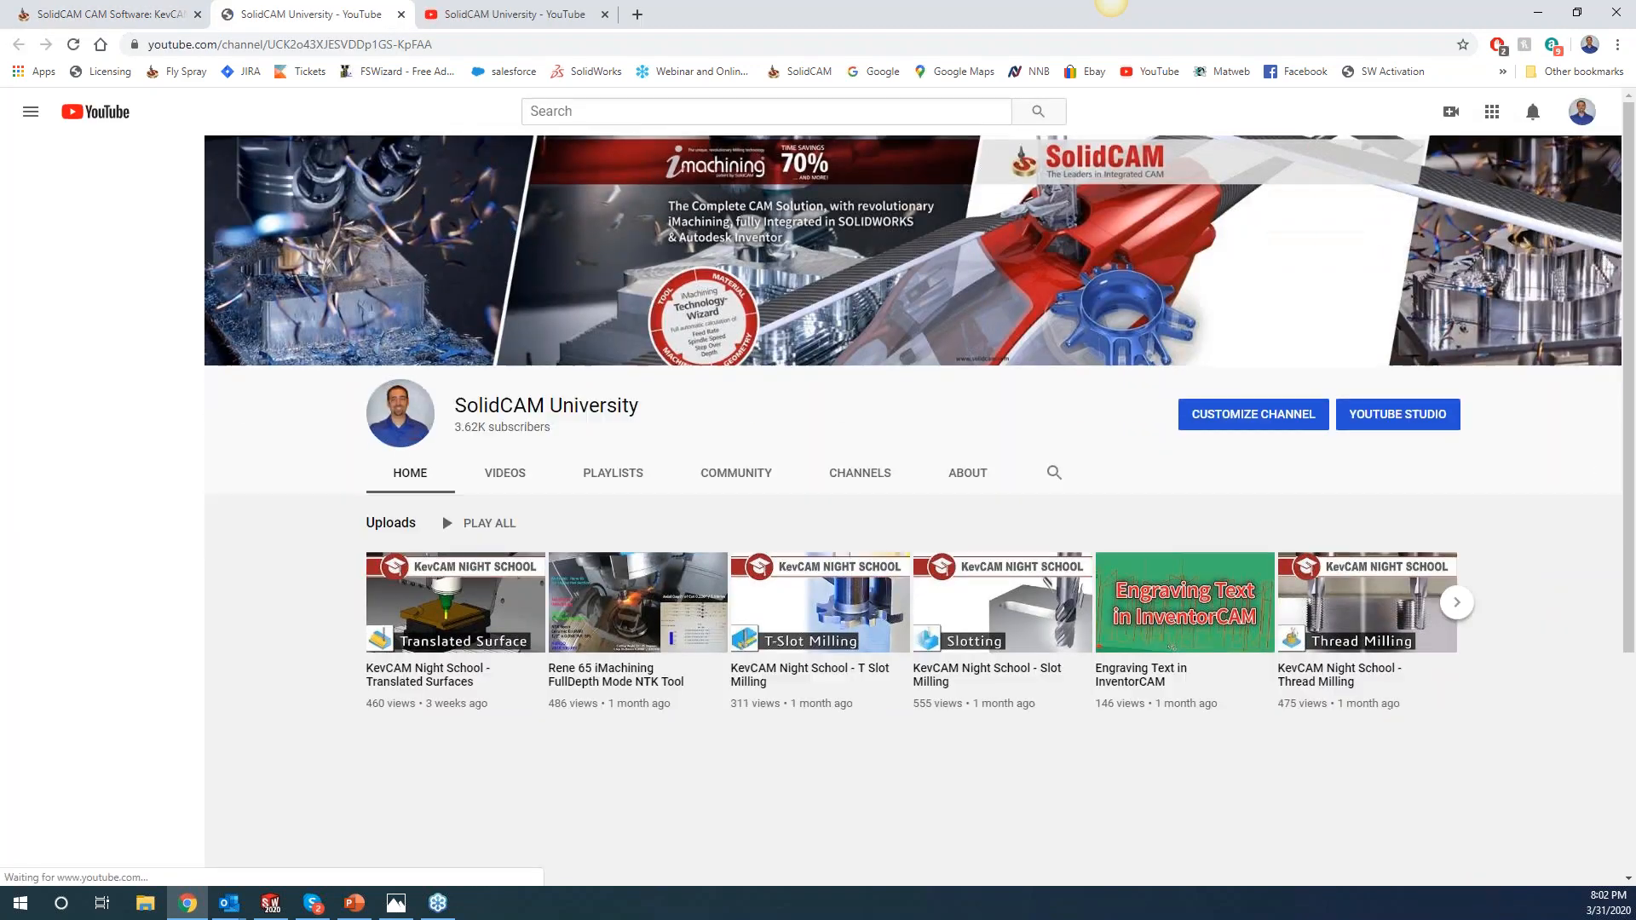
Browse the SolidCAM University channel's VIDEOS list of uploads.
left_click(512, 478)
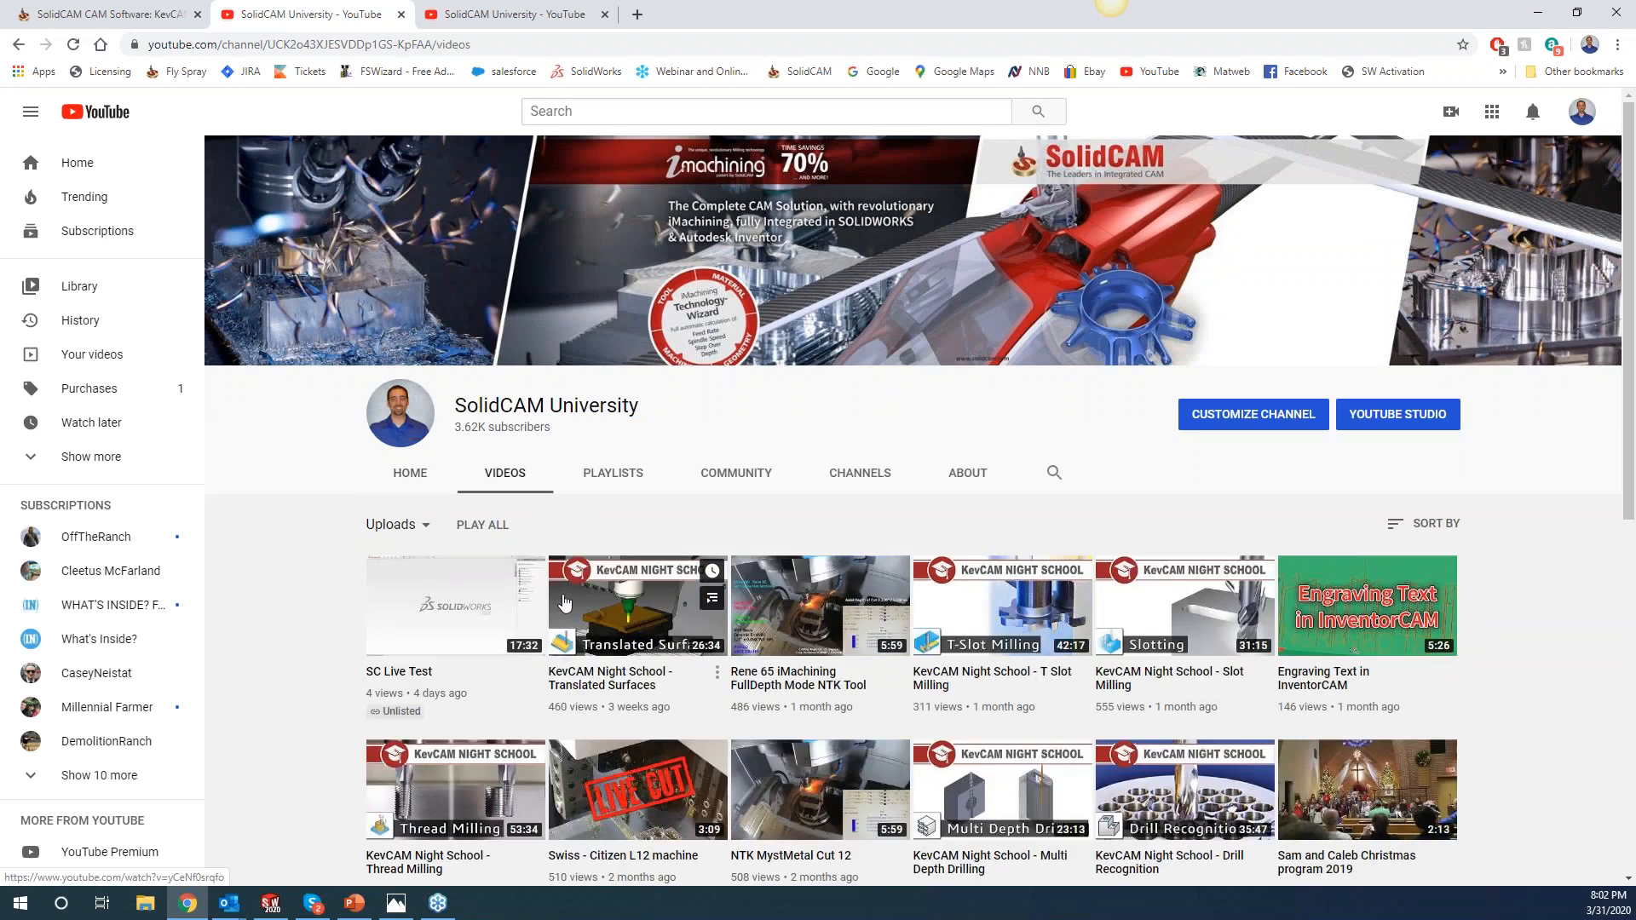
scroll(560, 599, "down", 3)
scroll(597, 580, "down", 4)
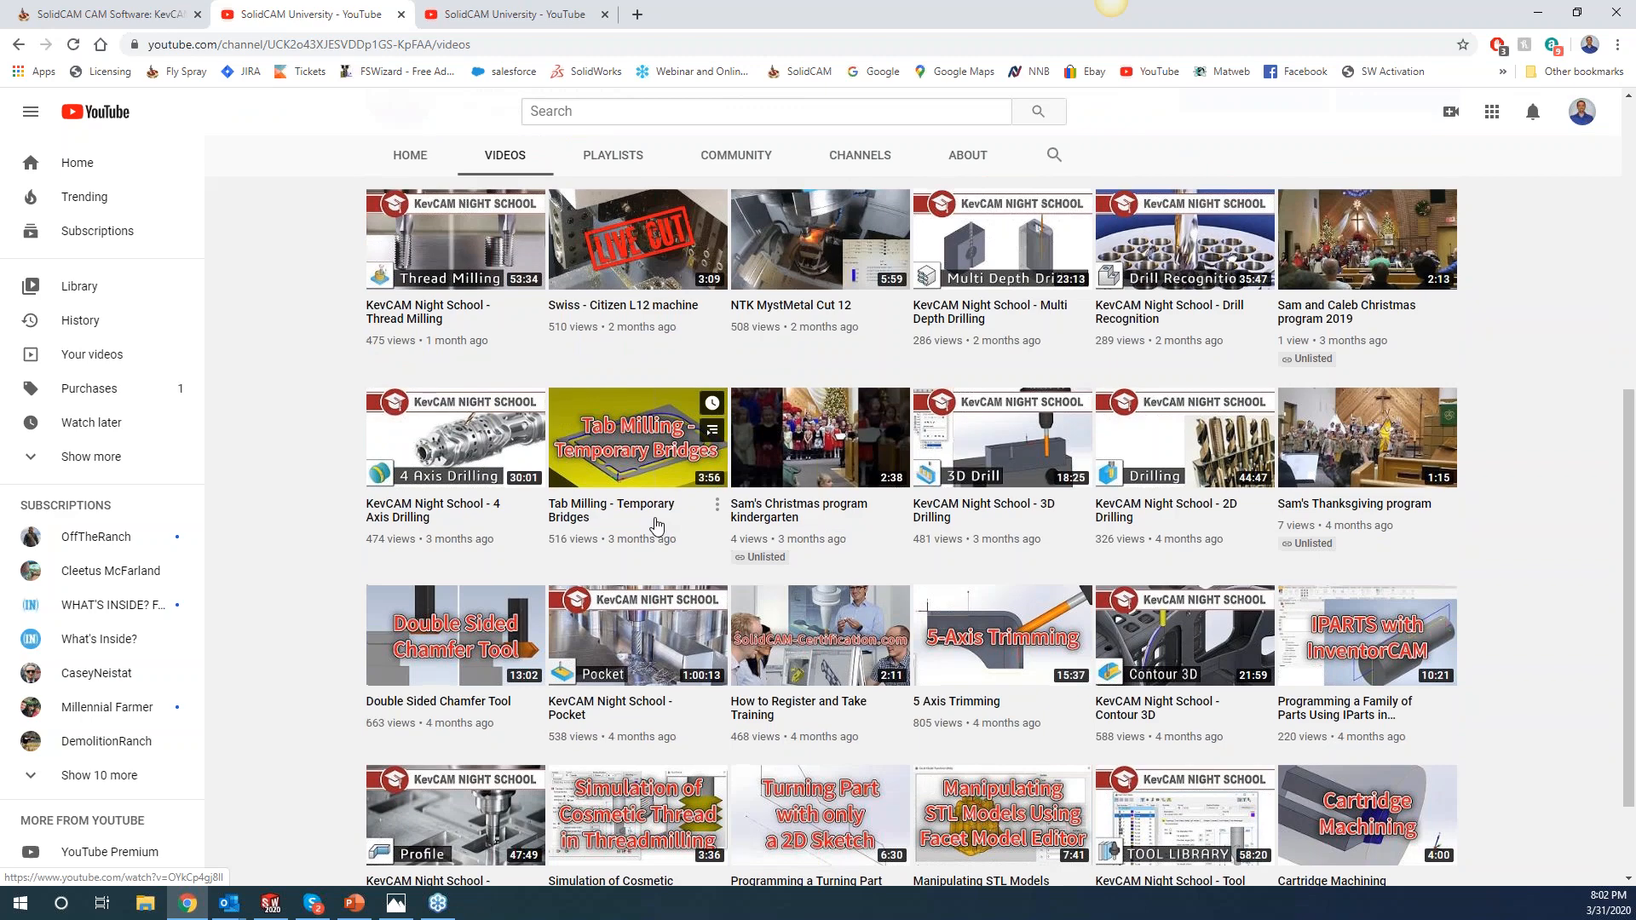
scroll(654, 528, "up", 3)
scroll(656, 525, "down", 2)
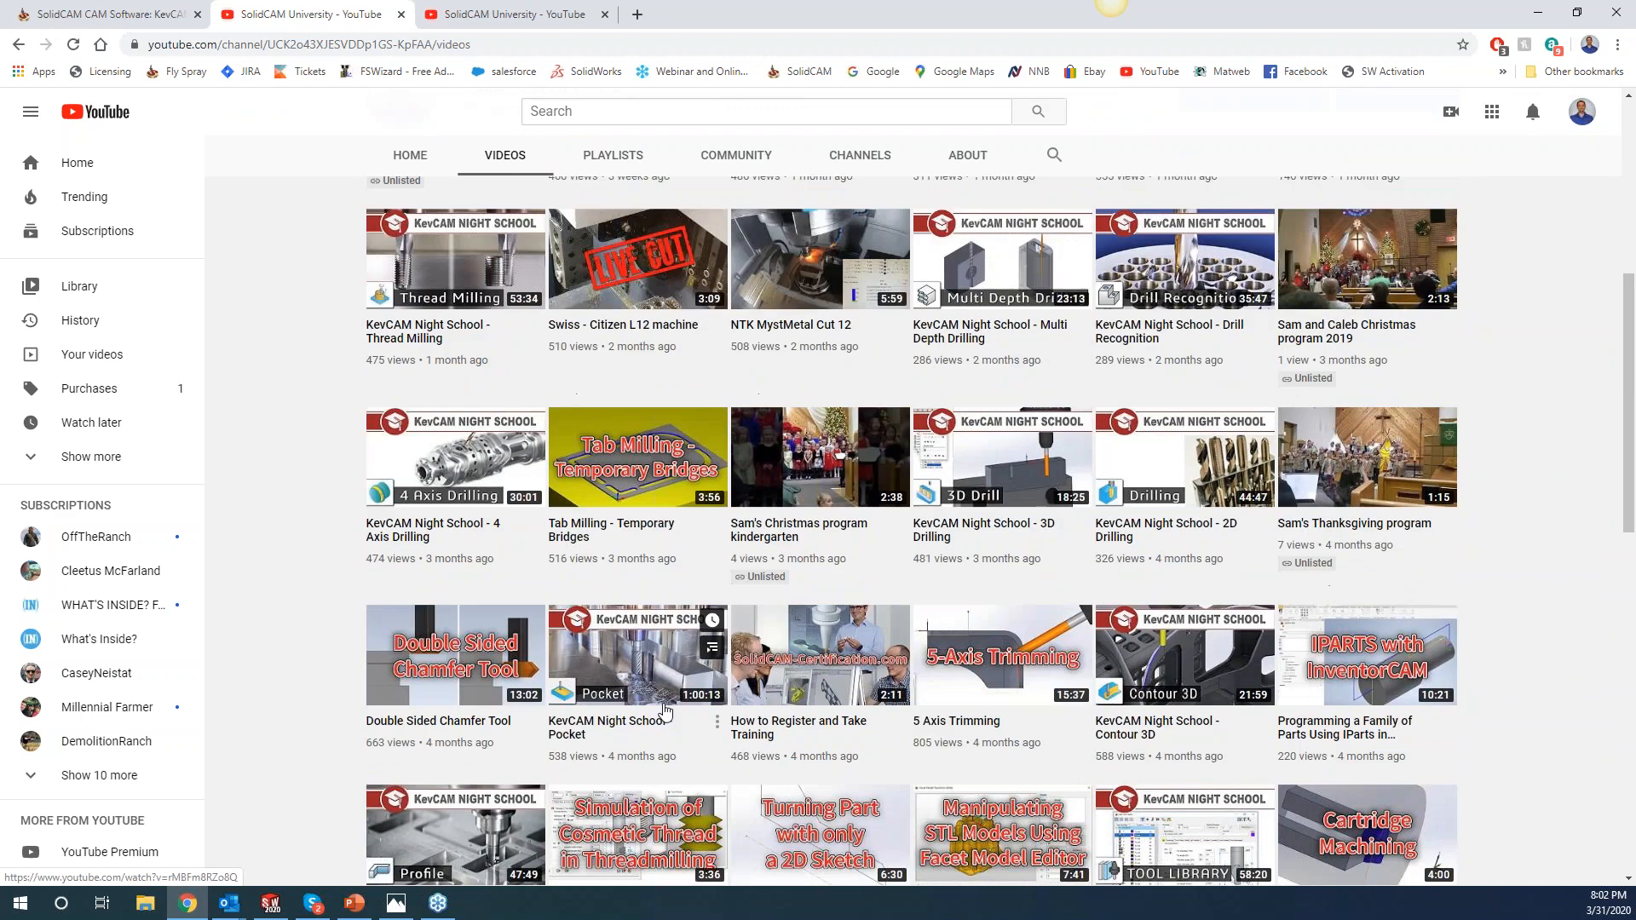
scroll(853, 341, "down", 4)
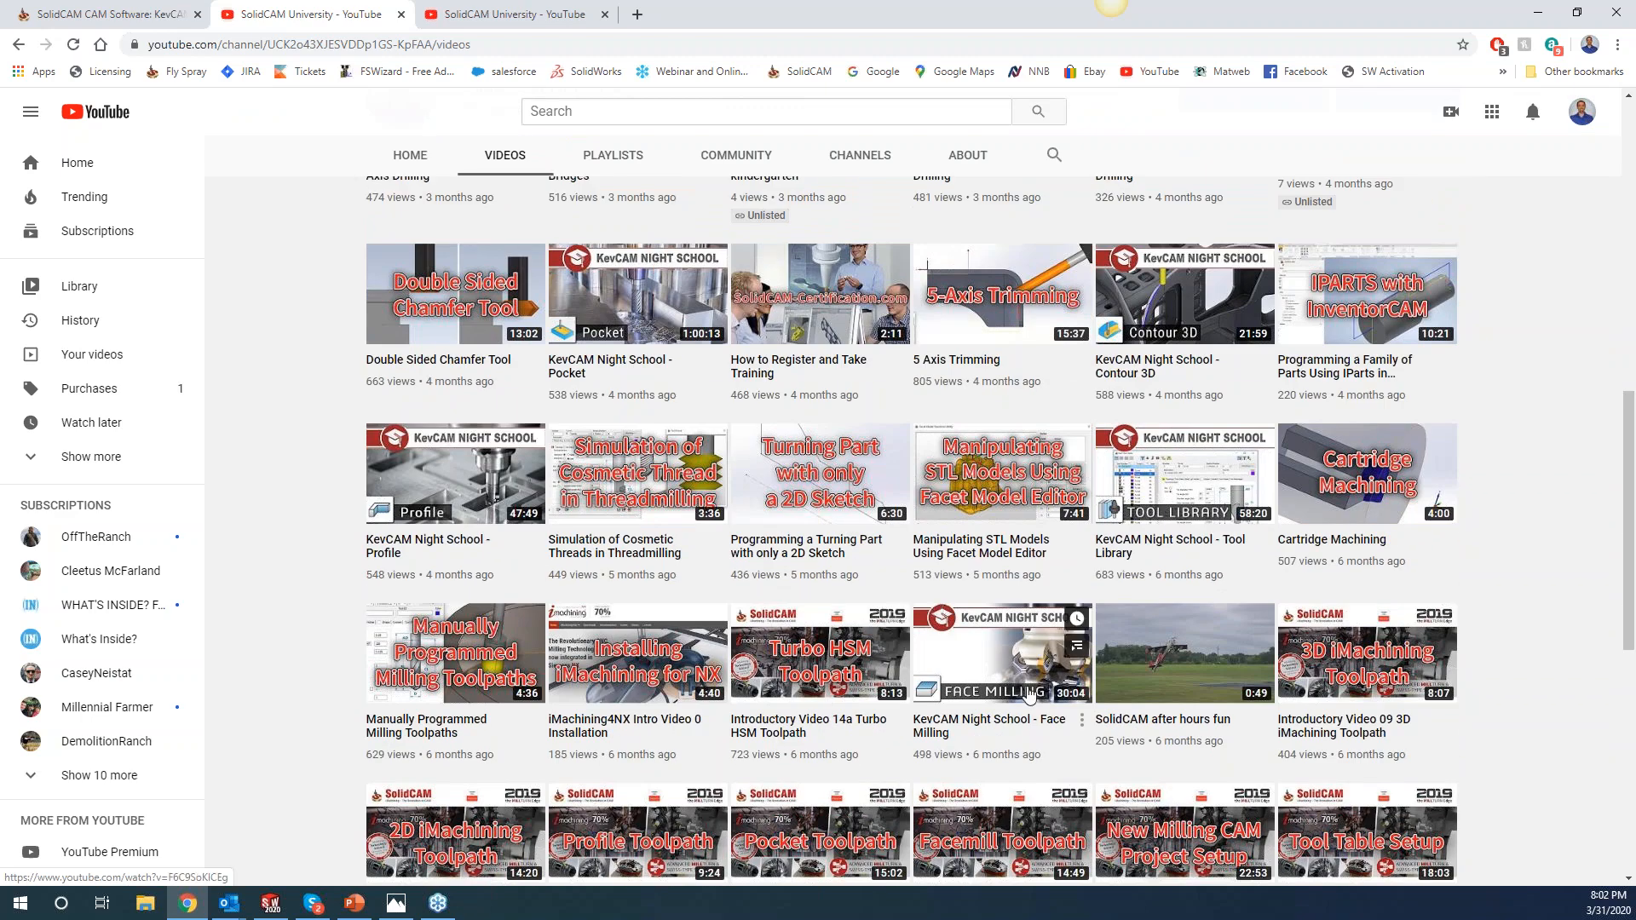
scroll(895, 588, "down", 2)
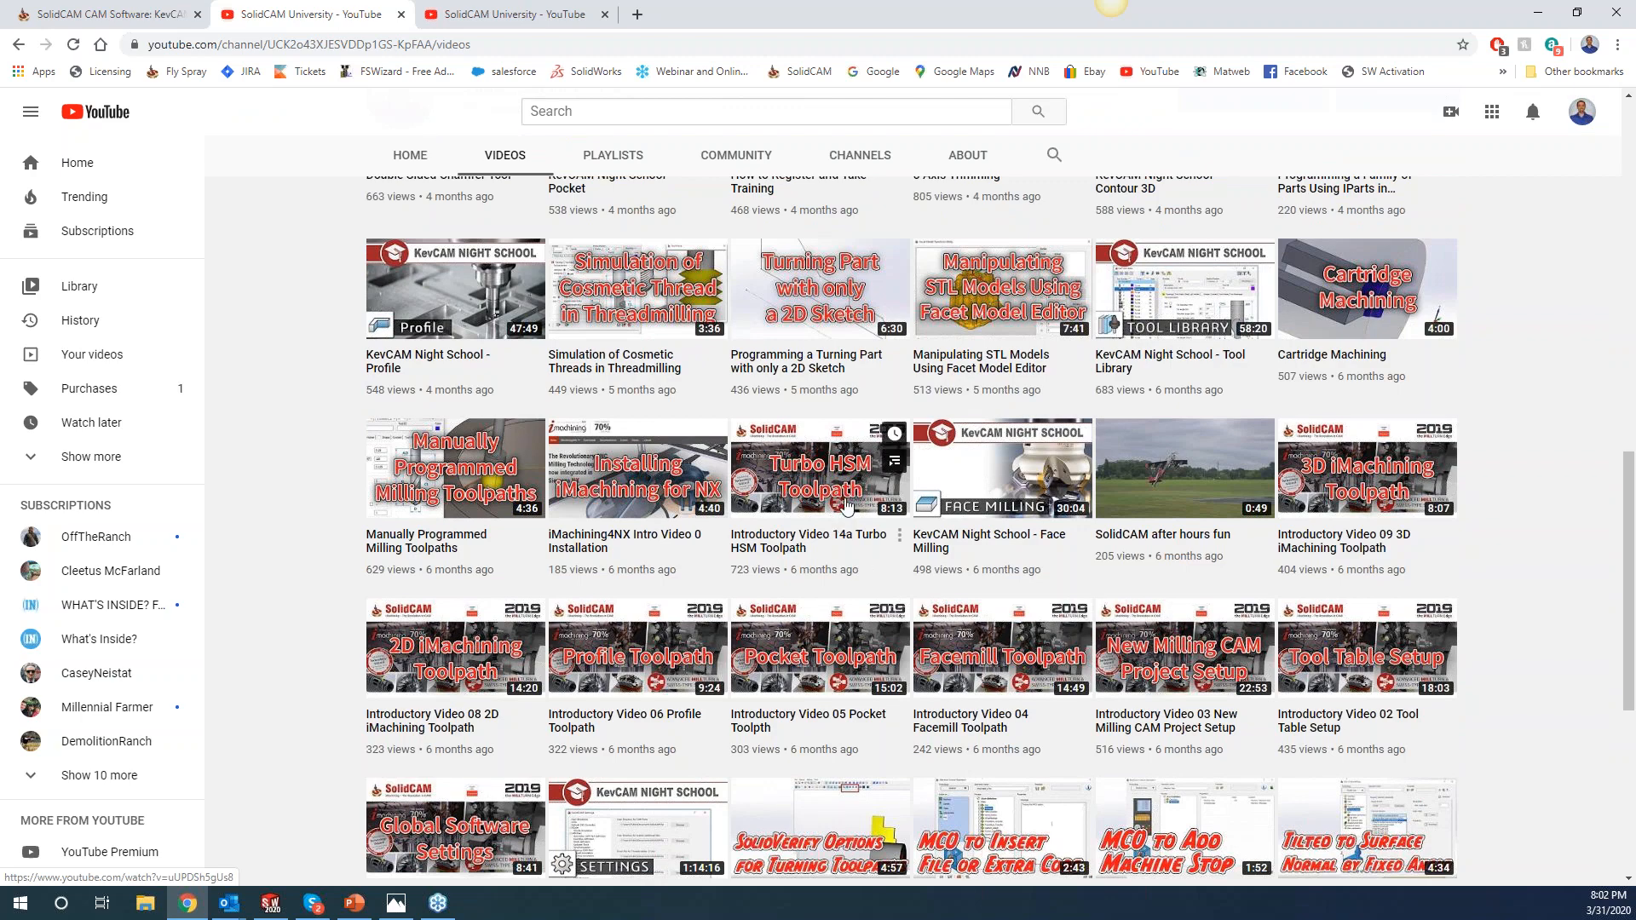
scroll(847, 506, "up", 7)
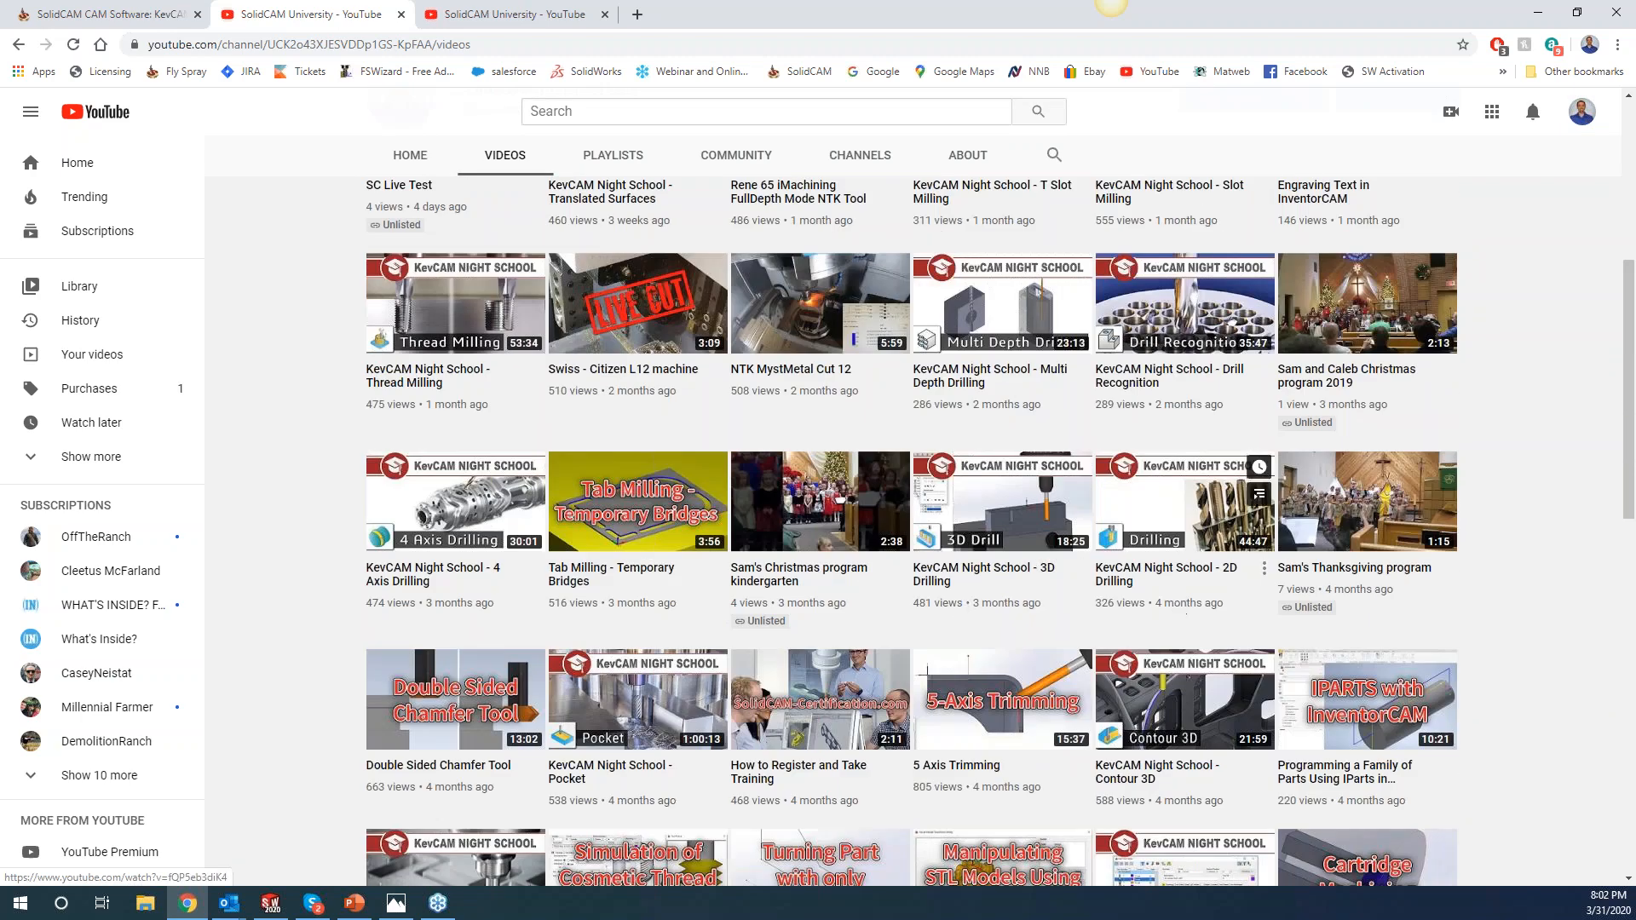
scroll(1214, 556, "up", 5)
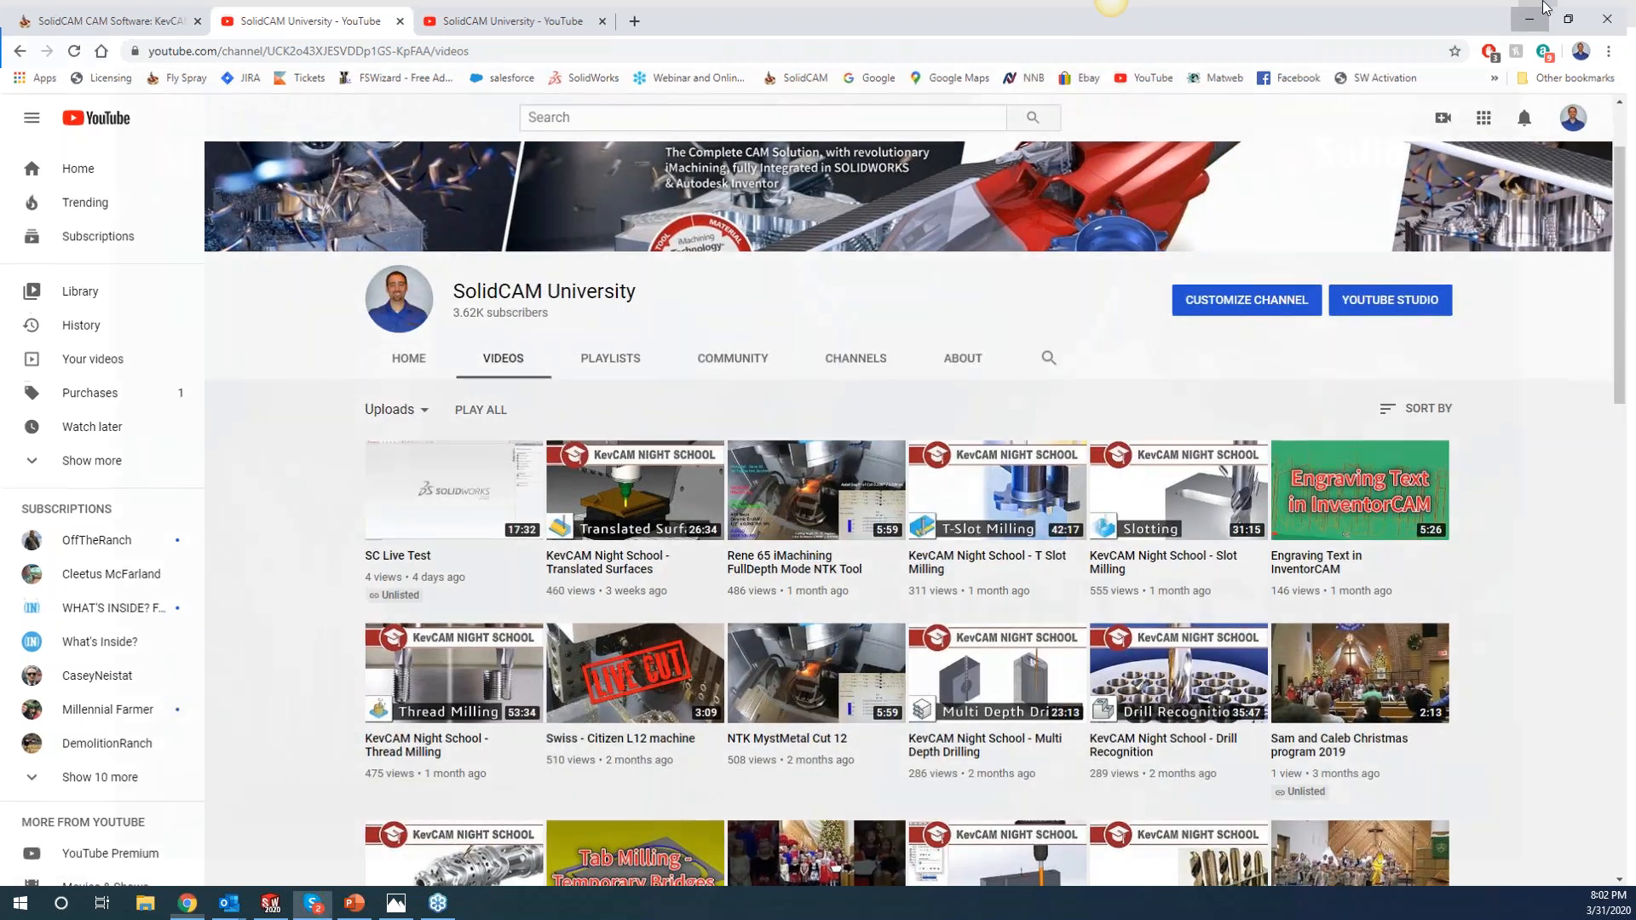
Leave Chrome and open the forwarded 'FW: SolidCAM' COVID-19 assistance email in Outlook.
key("alt+Tab")
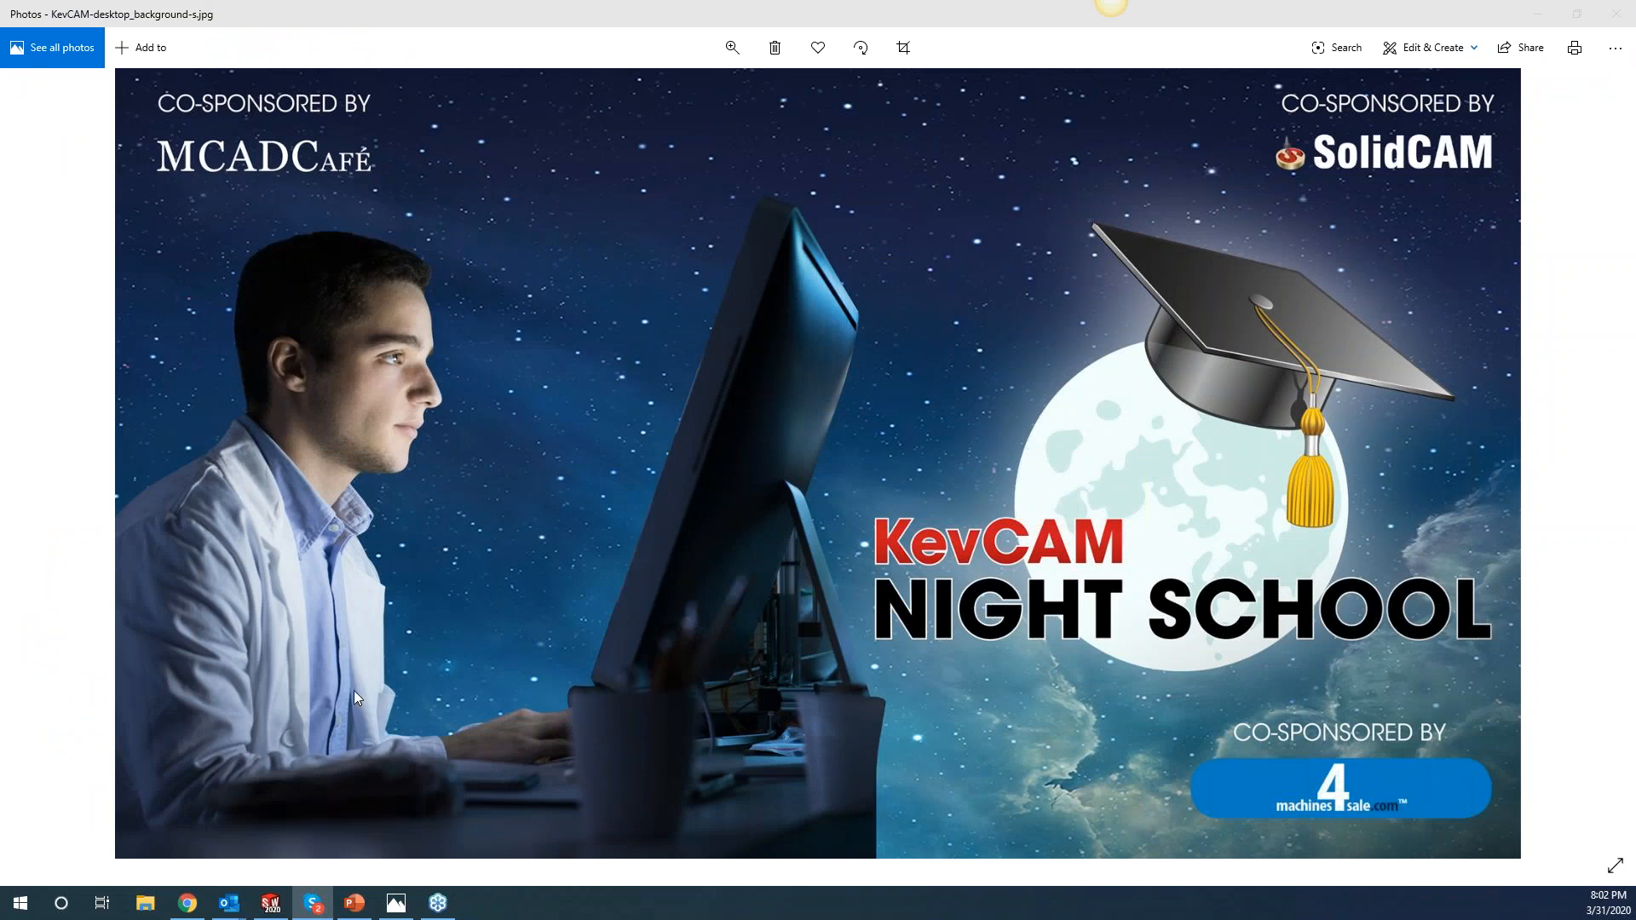
mouse_move(237, 912)
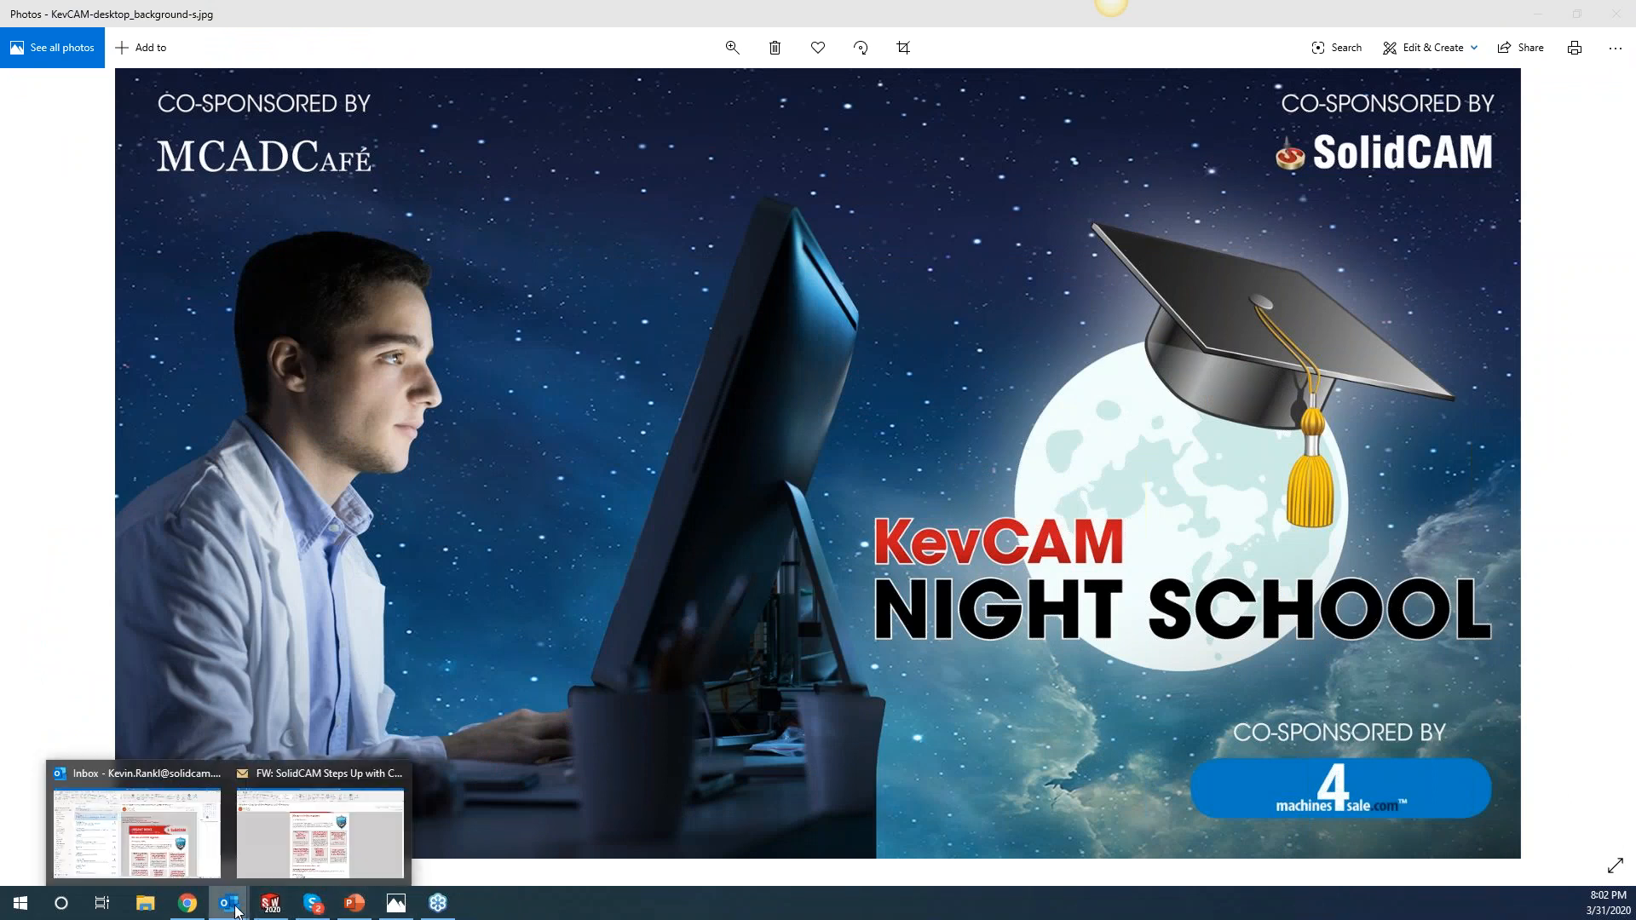
left_click(273, 833)
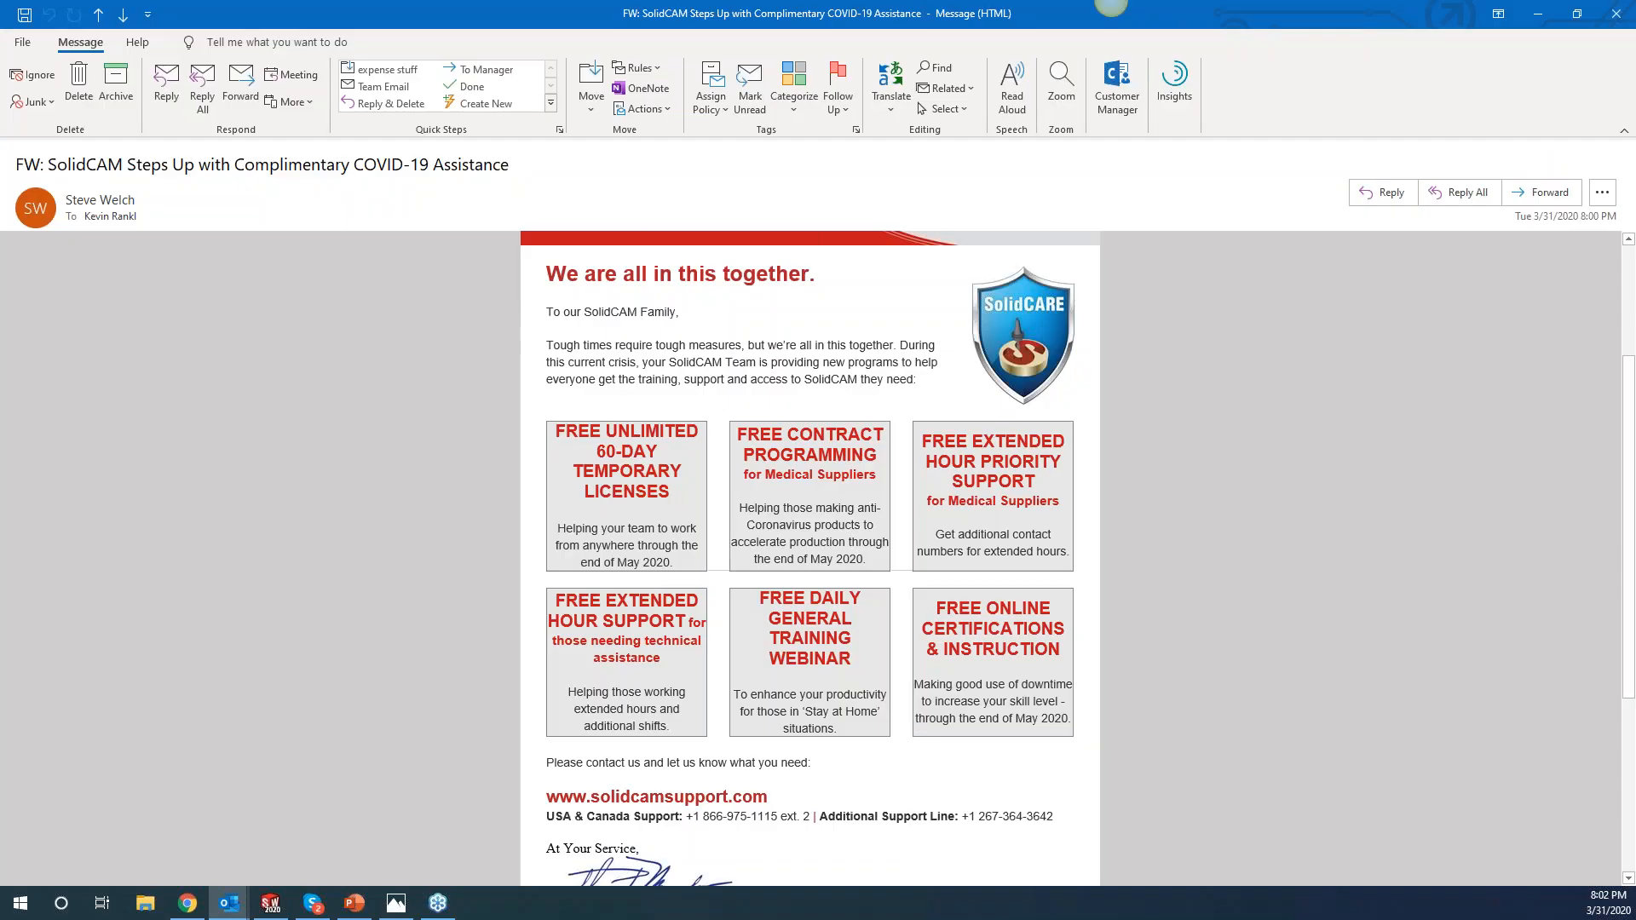
scroll(900, 561, "down", 1)
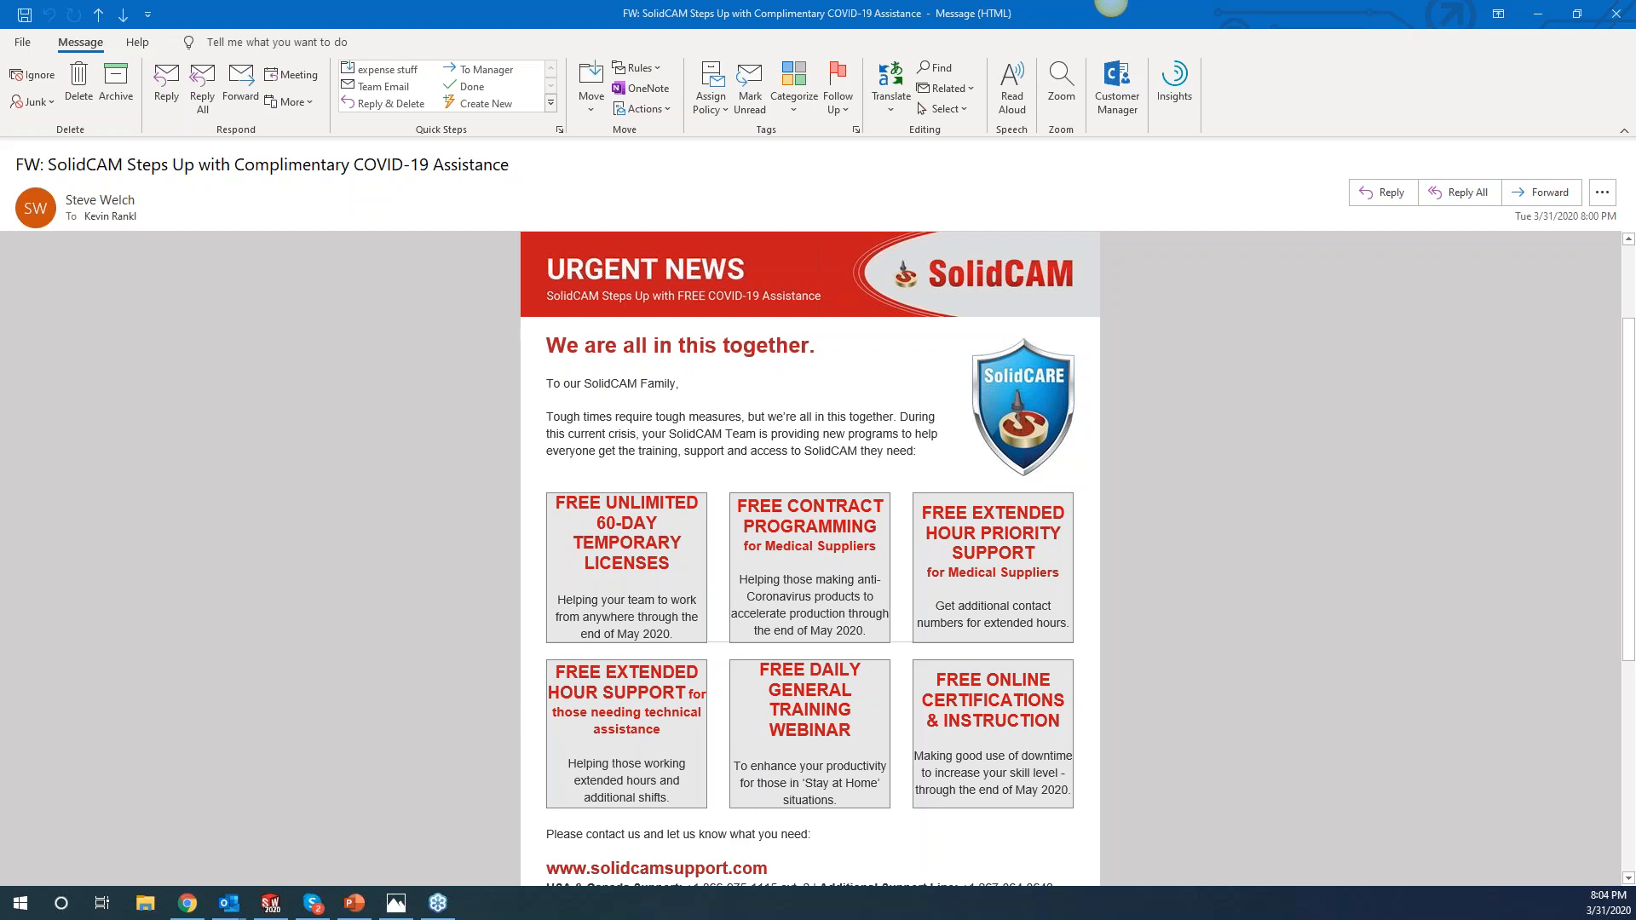
Scroll down the COVID-19 assistance email to its closing contact section and signature.
scroll(570, 437, "down", 1)
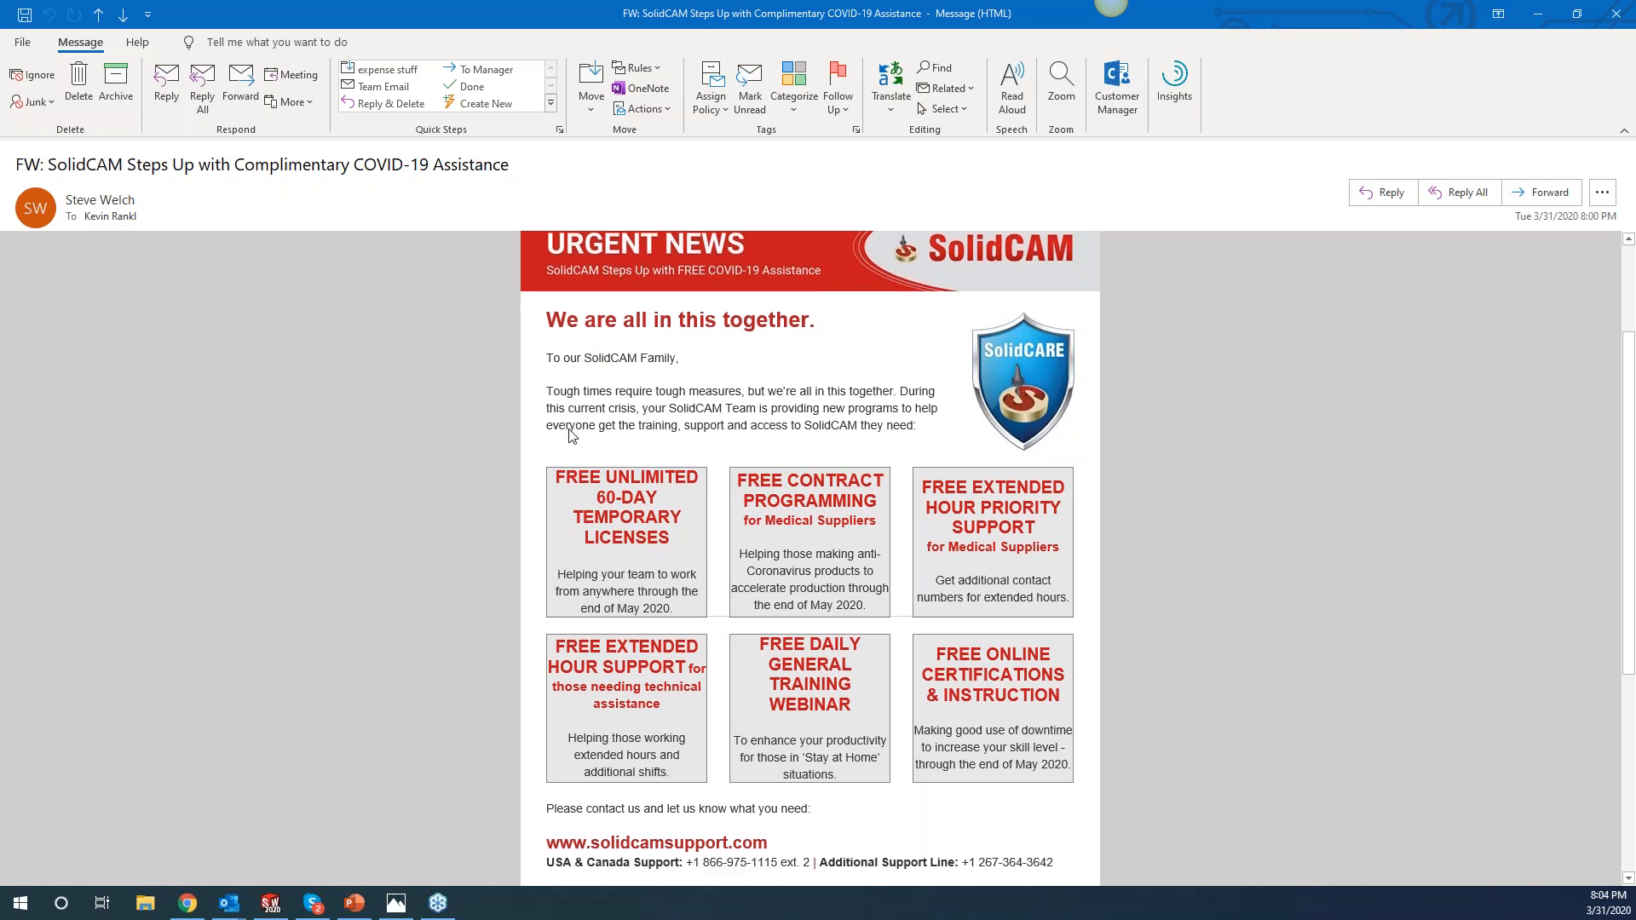
scroll(569, 433, "down", 2)
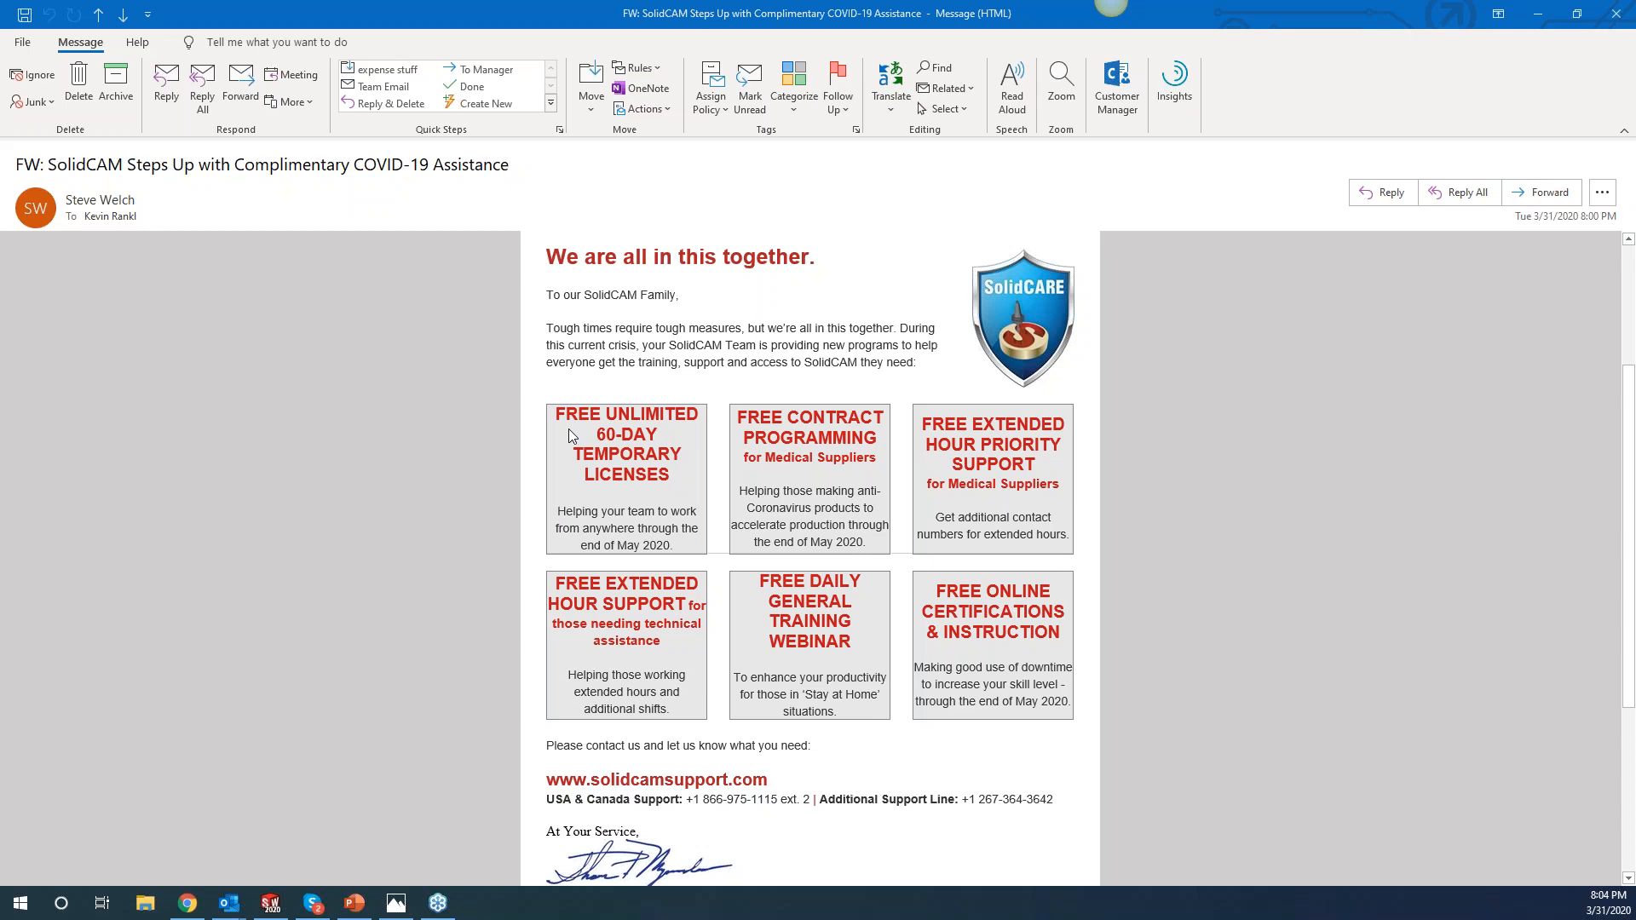
scroll(569, 437, "down", 1)
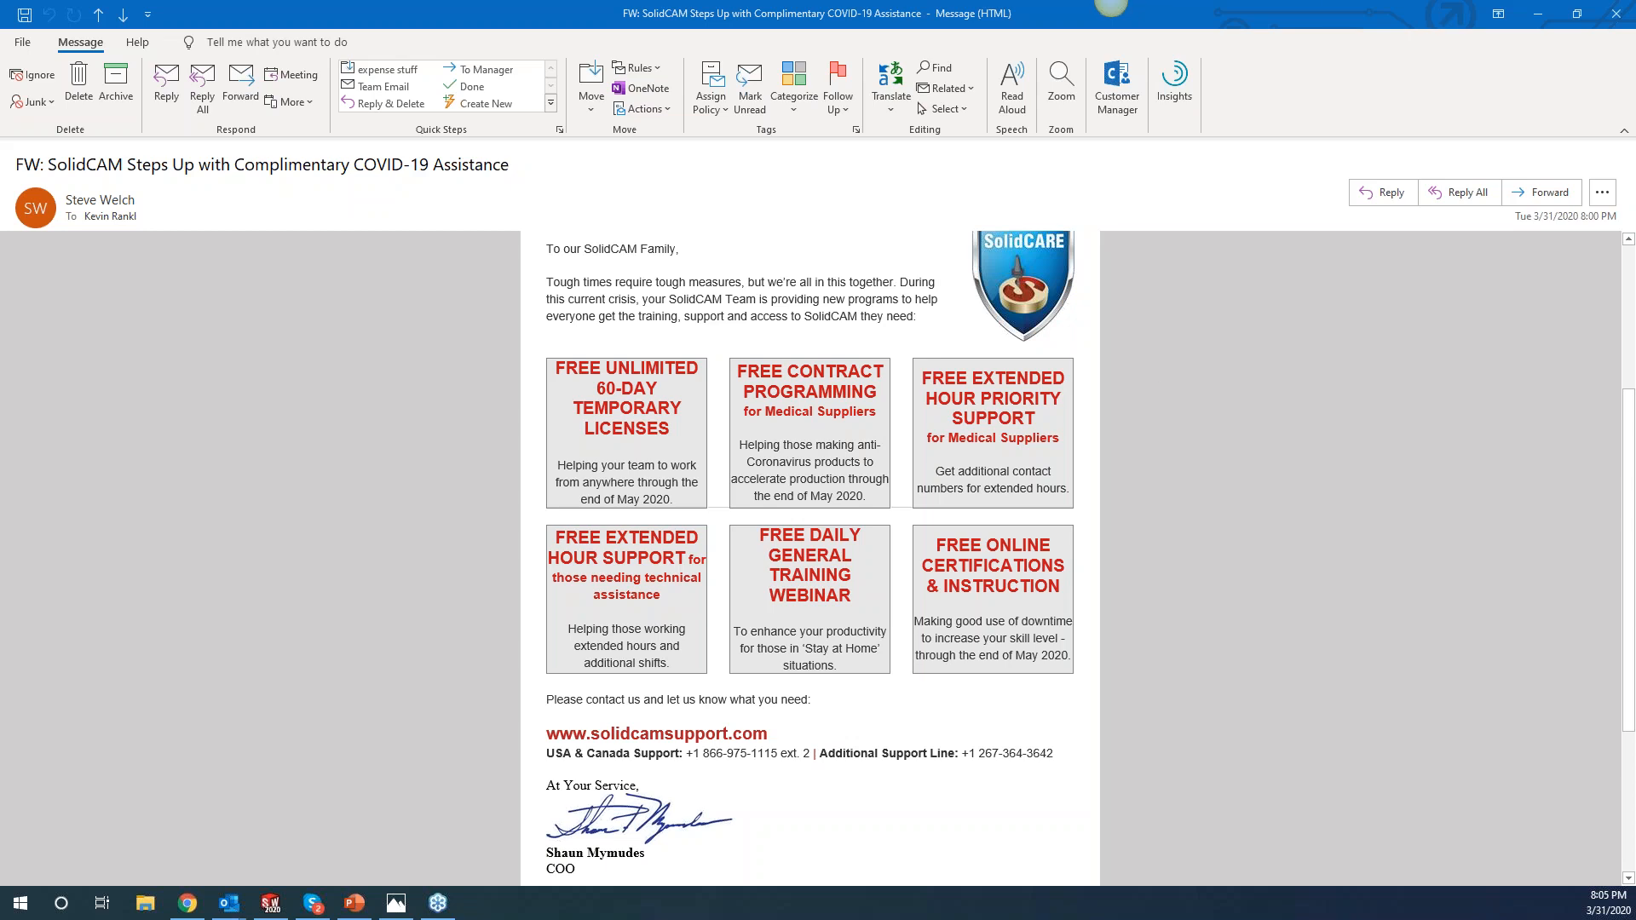
Close the email and the Photos viewer to reveal the Electronic Bulkhead CAM part.
left_click(1616, 13)
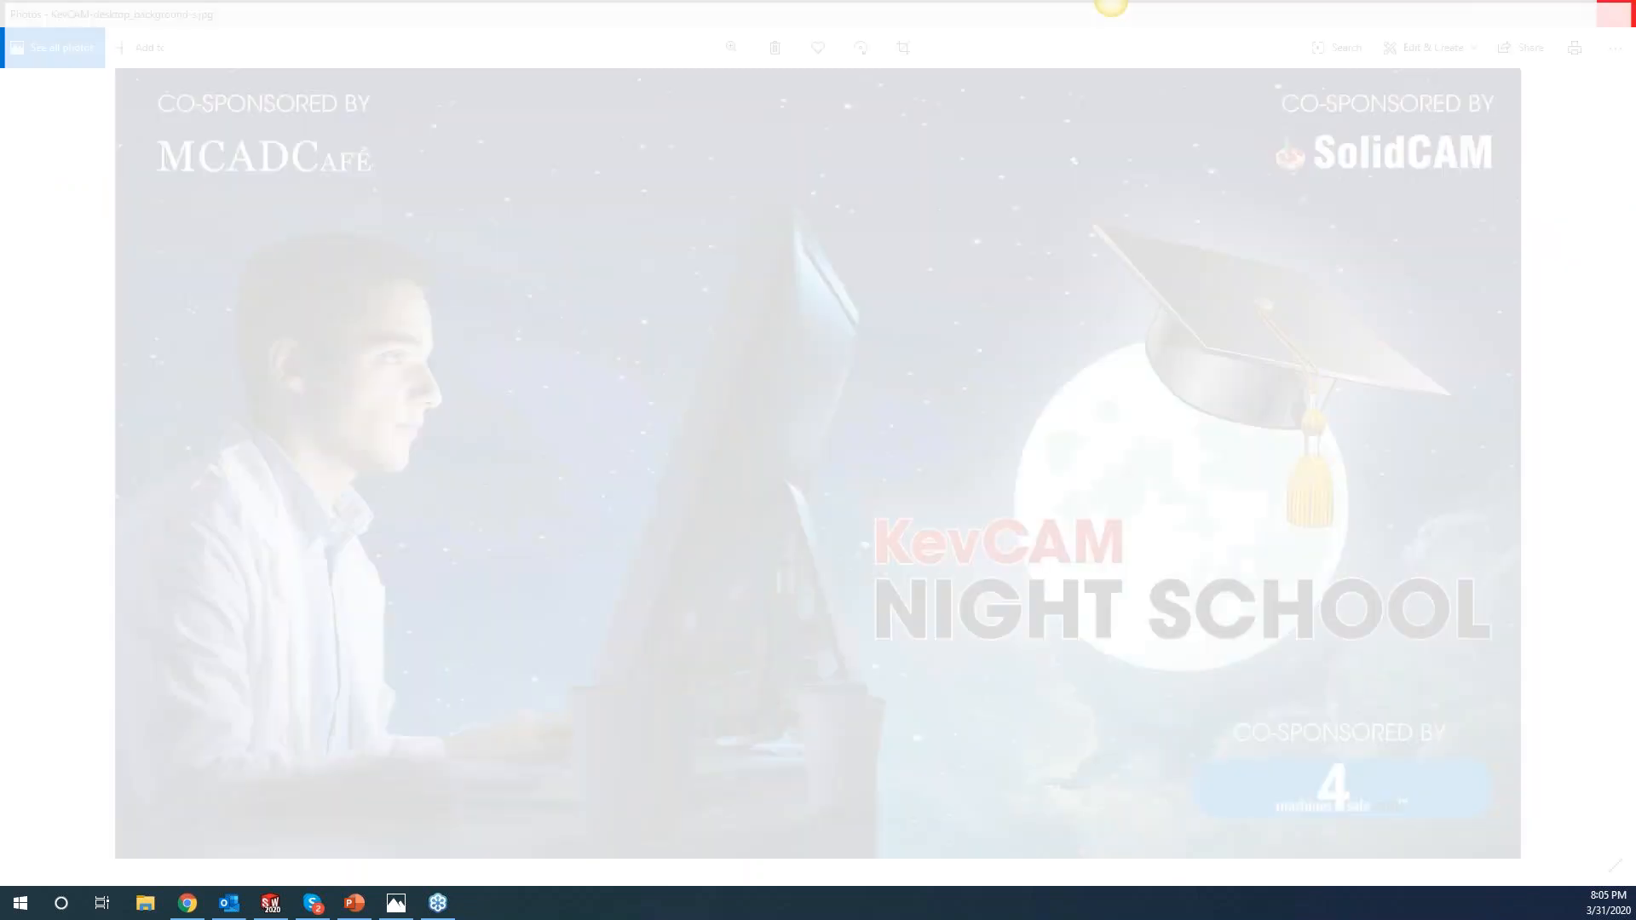
left_click(1622, 15)
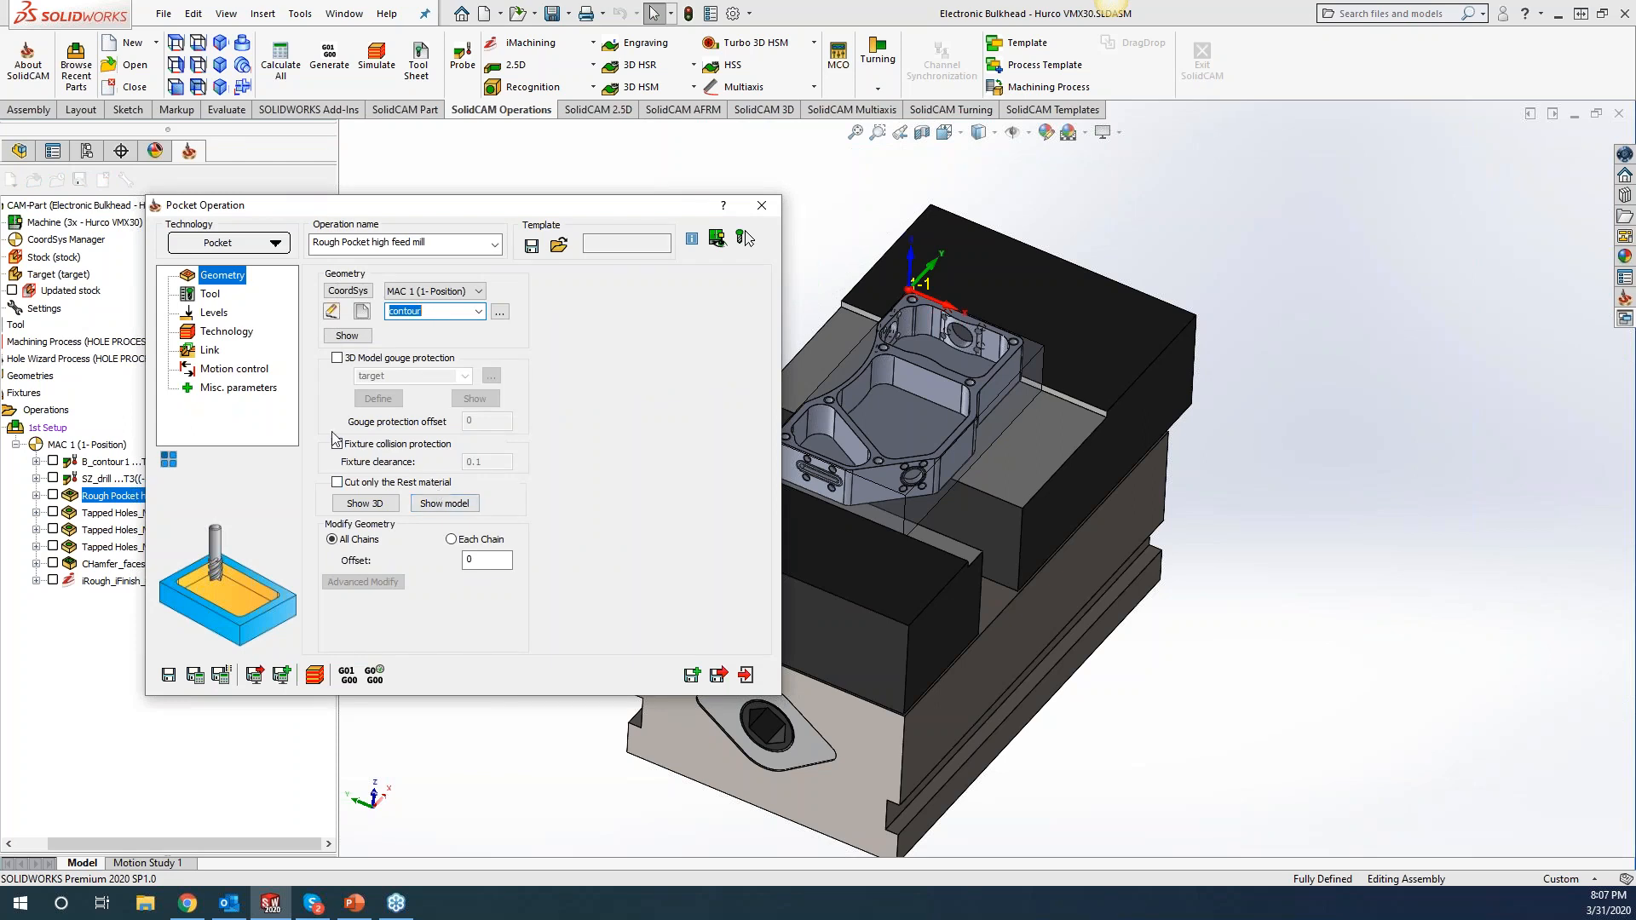
Review the rough pocket operation's tool and technology pages, then save a copy of the operation.
left_click(207, 296)
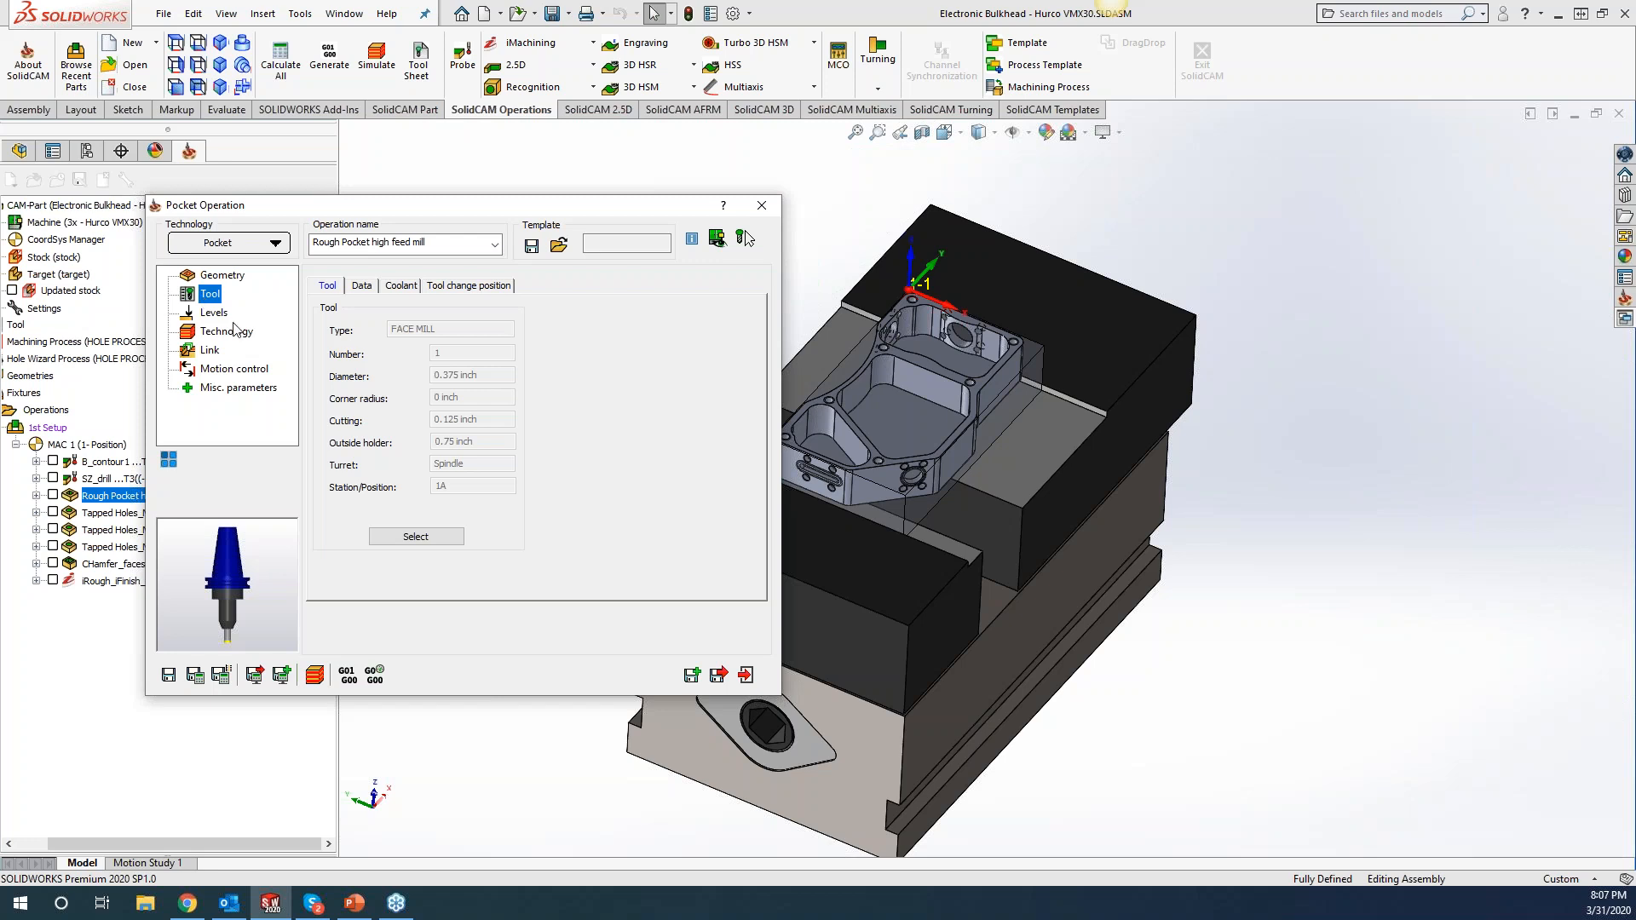
left_click(227, 331)
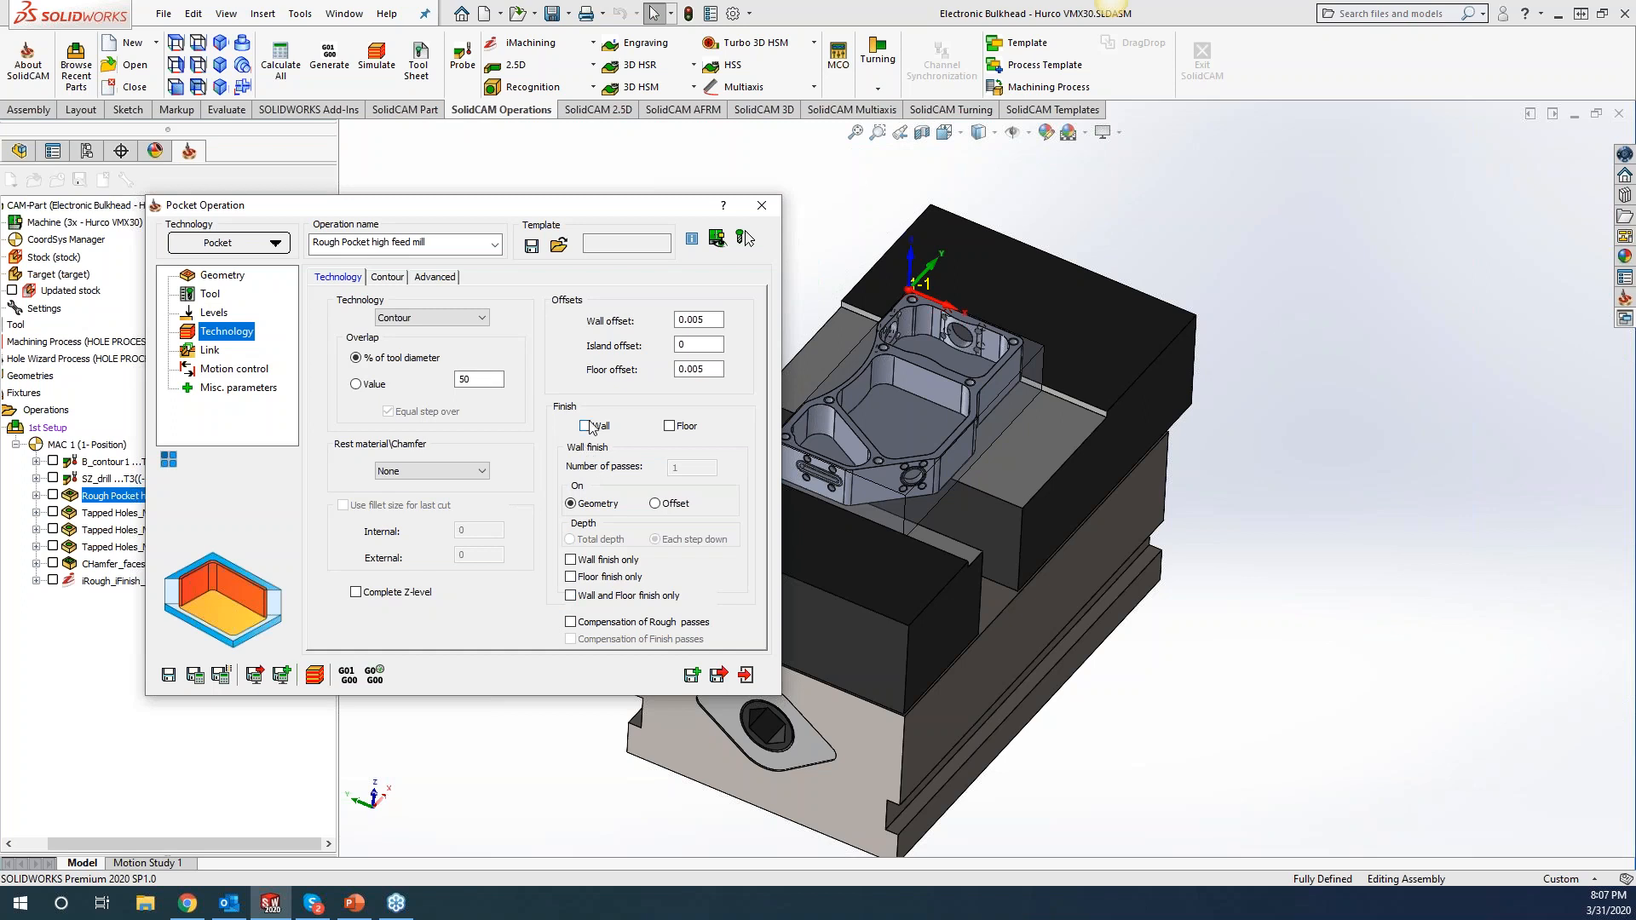
left_click(692, 676)
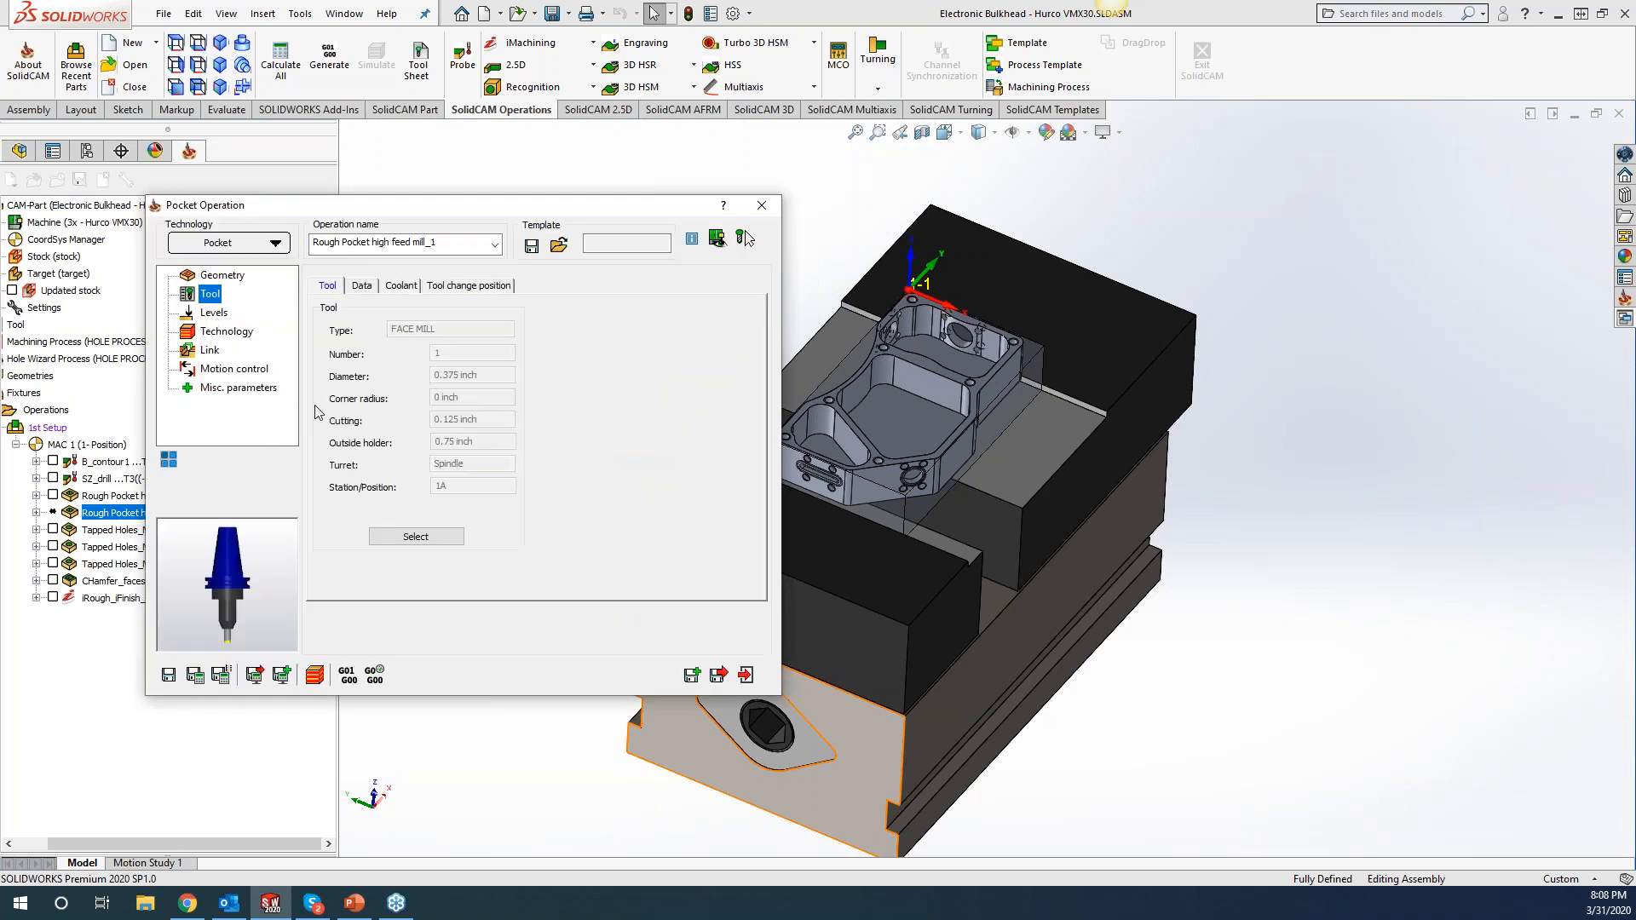
Assign tool 2, the 0.375 bull-nose mill, and show its feed and spin data.
left_click(412, 536)
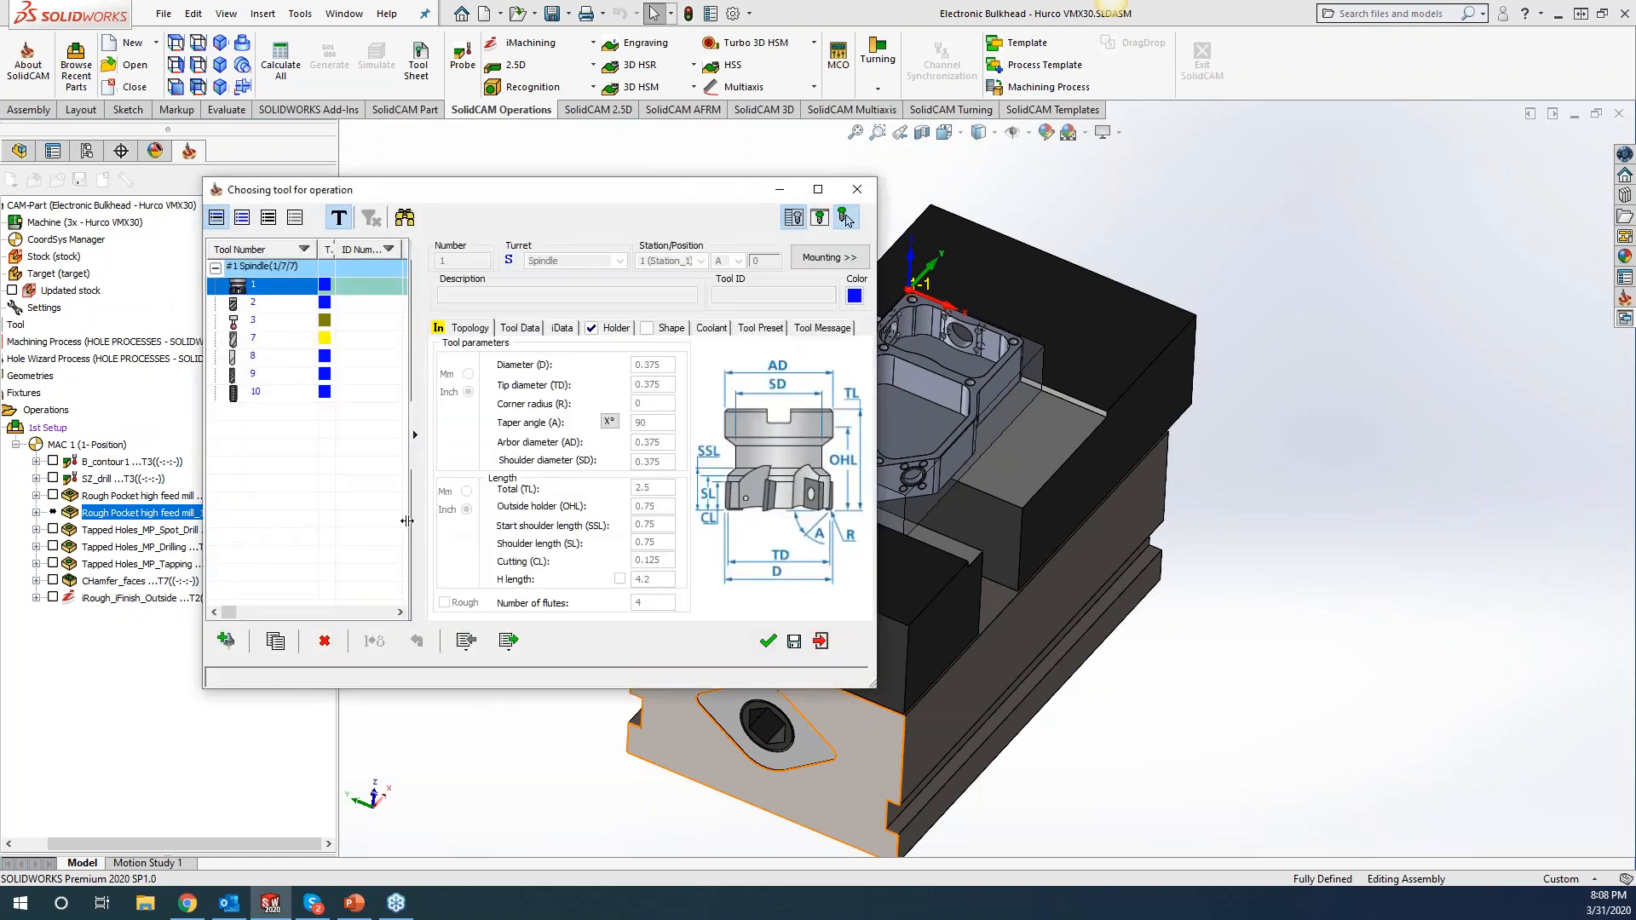
left_click(242, 303)
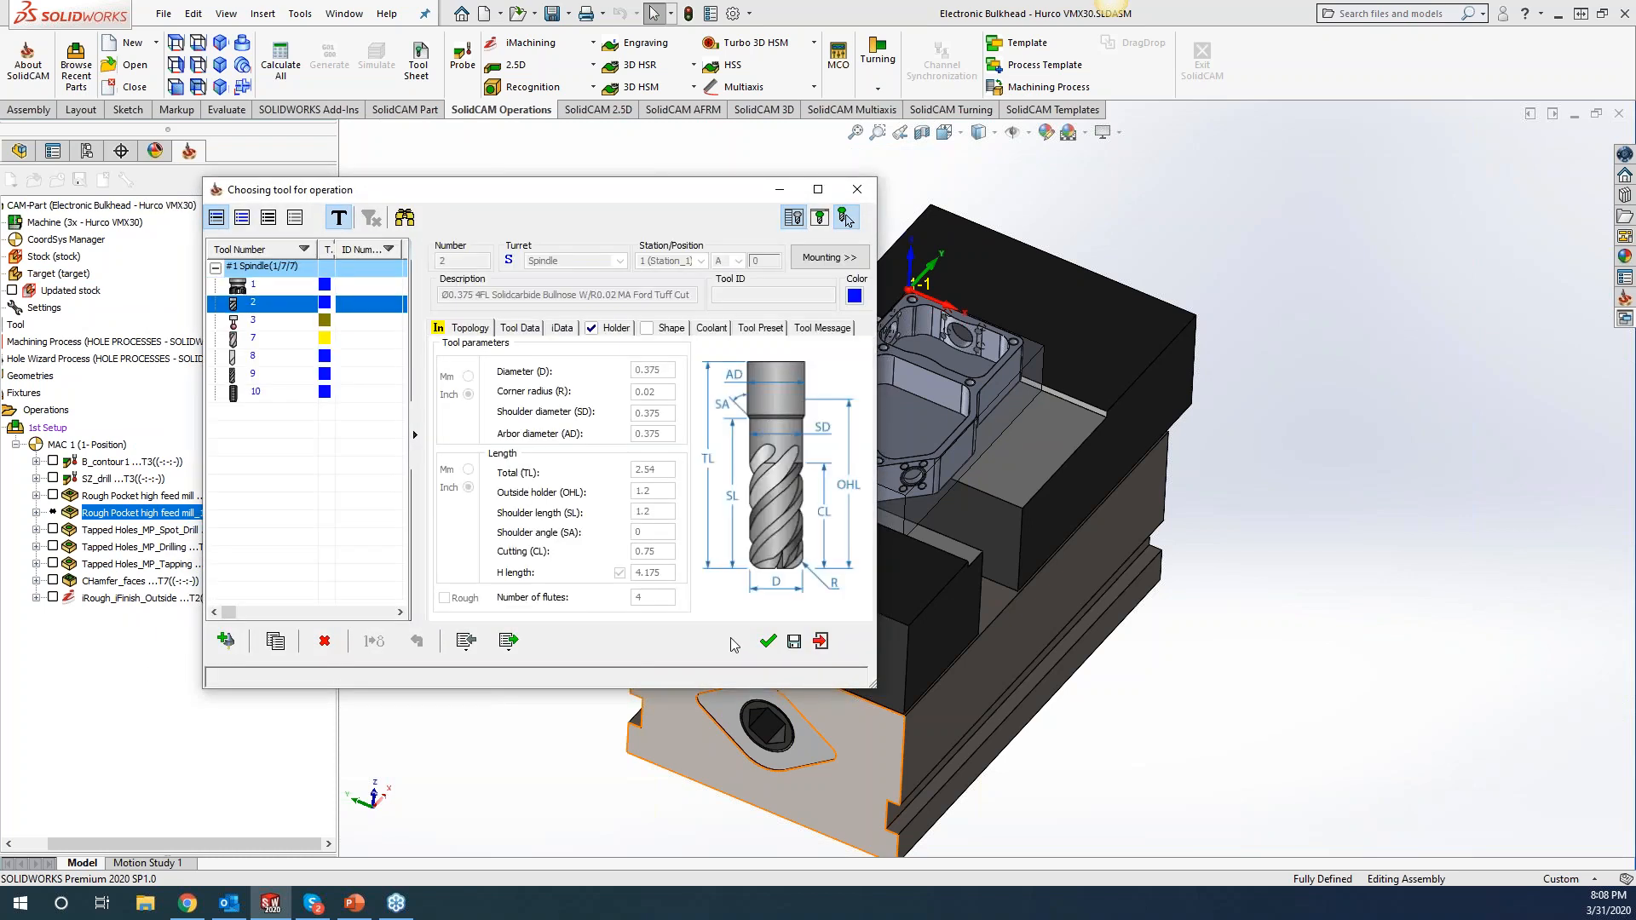
left_click(768, 642)
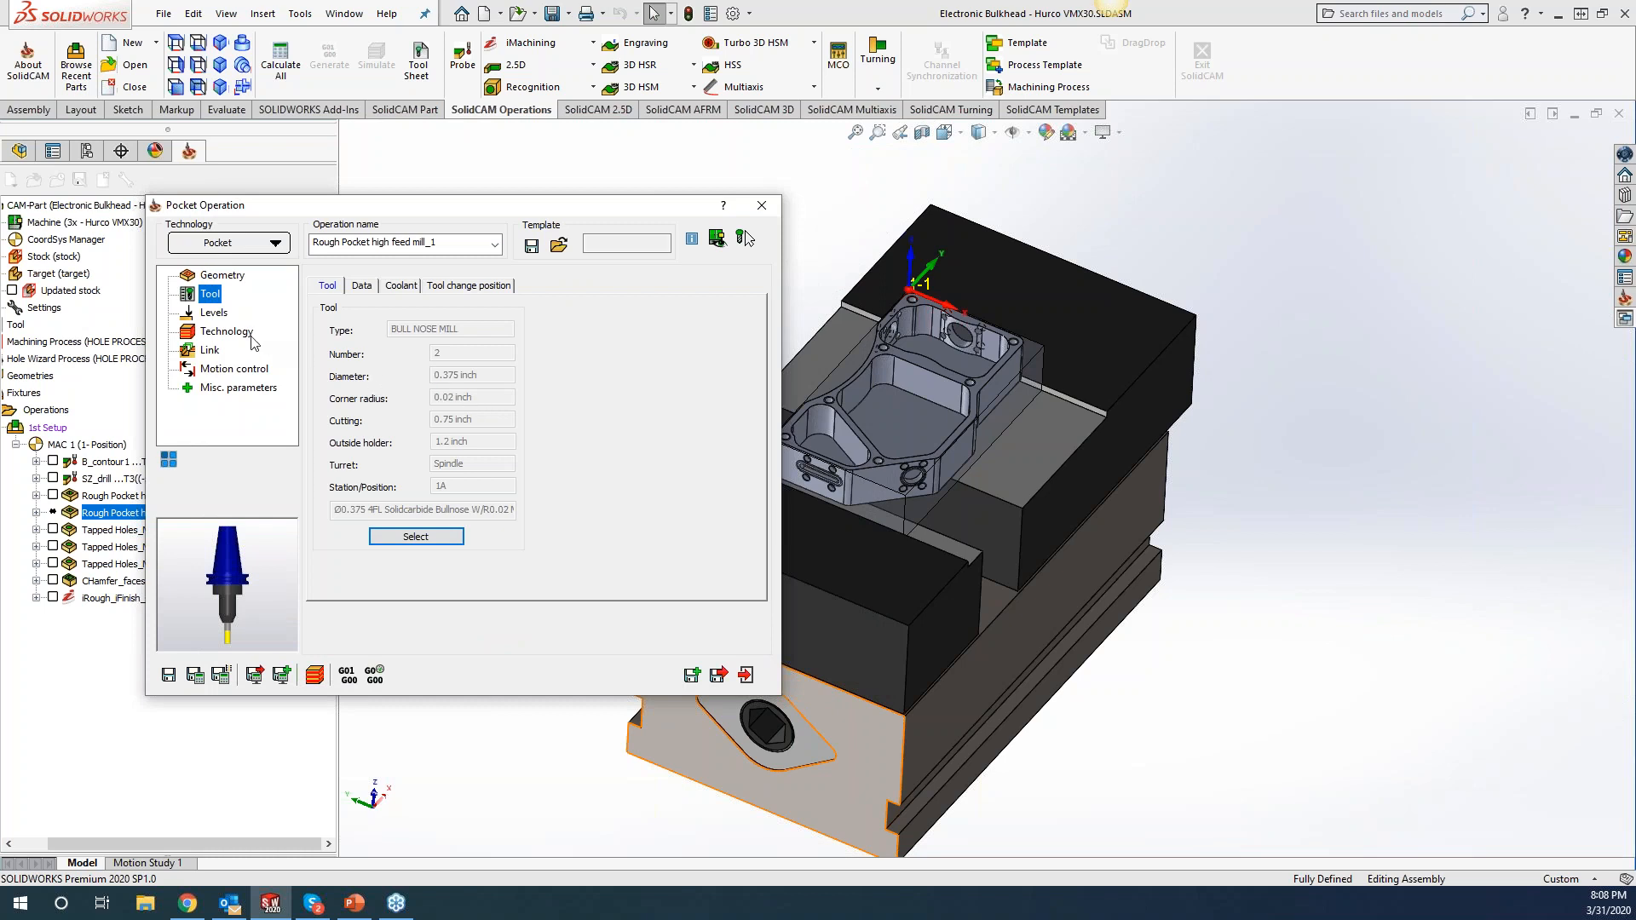
left_click(360, 285)
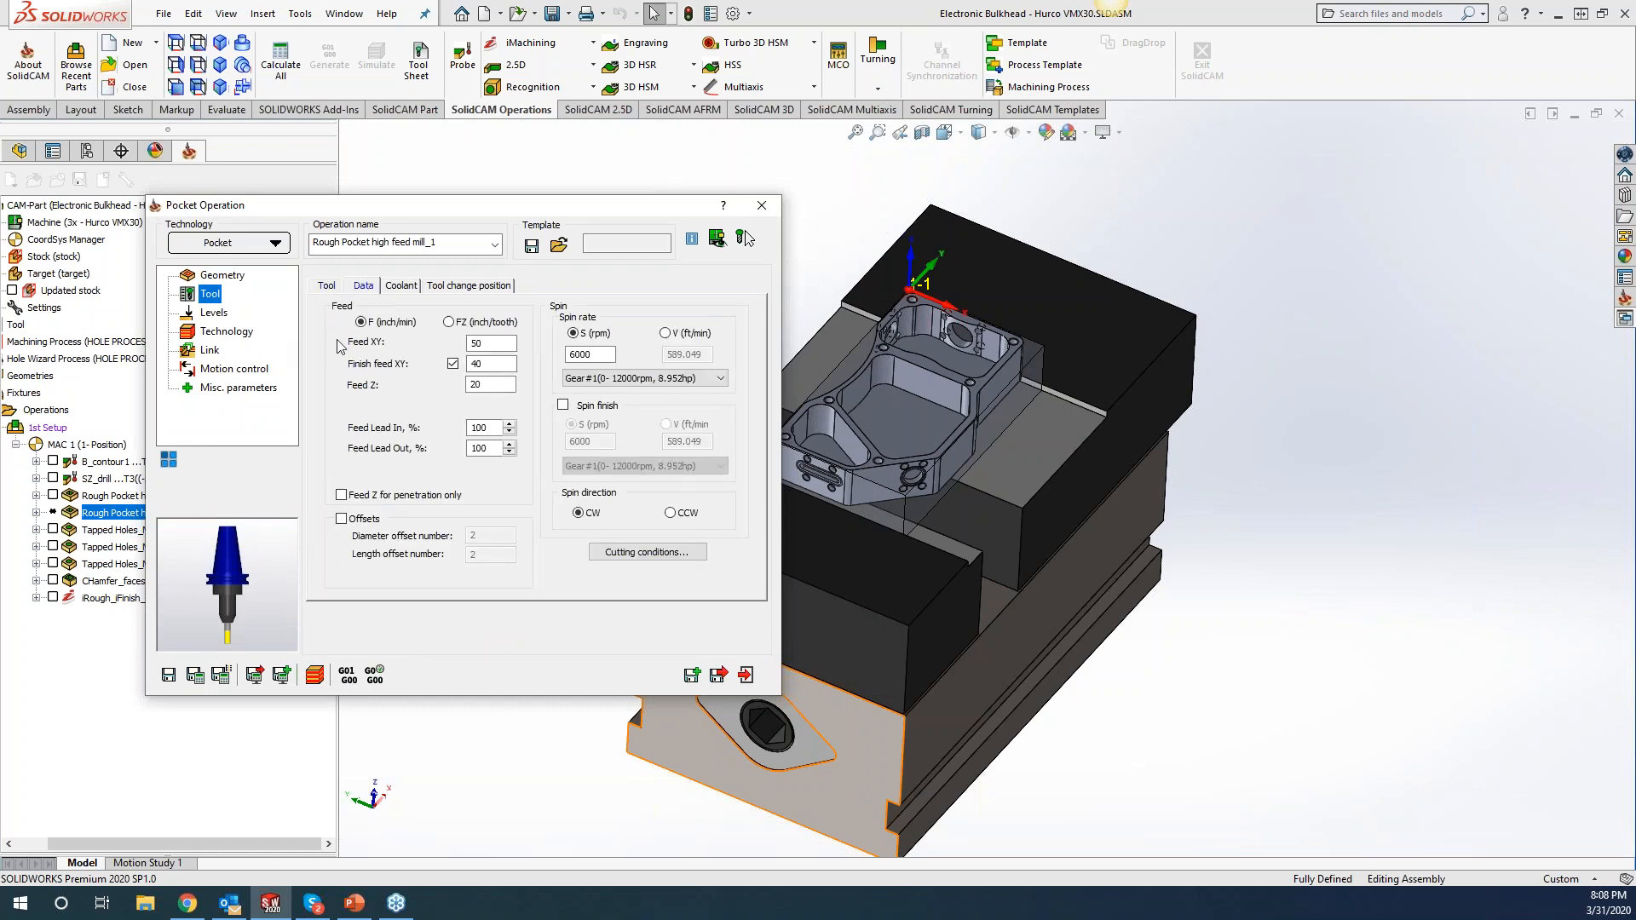
left_click(484, 366)
Set the pocket's wall and floor offsets to 0, calculate the toolpath, and orbit to inspect it.
left_click(225, 341)
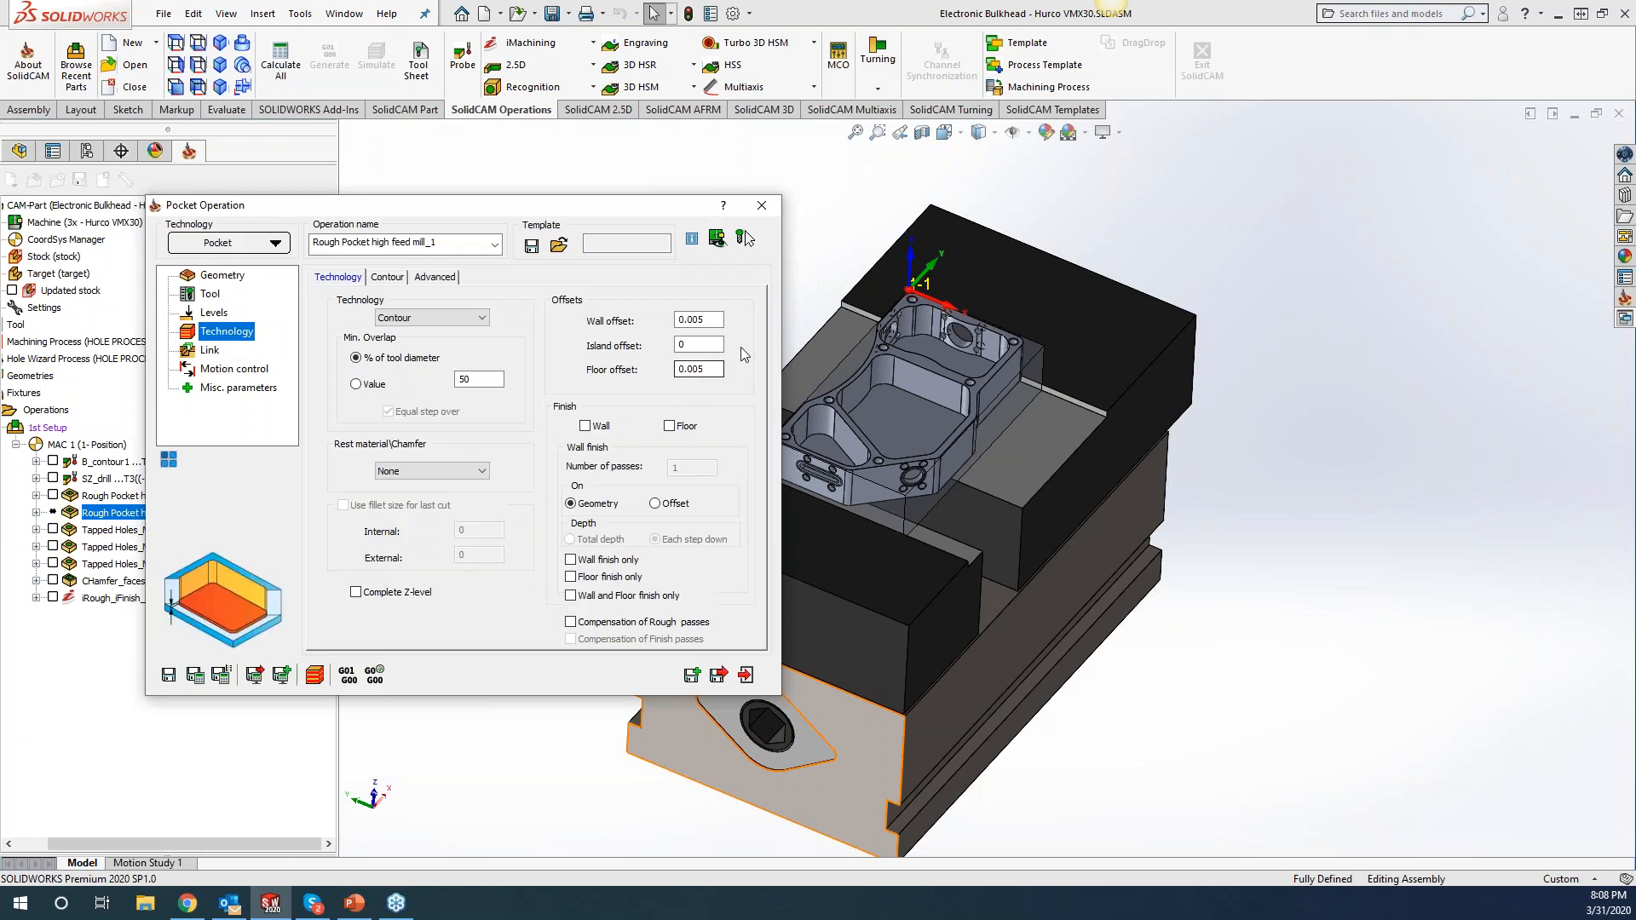
double_click(703, 320)
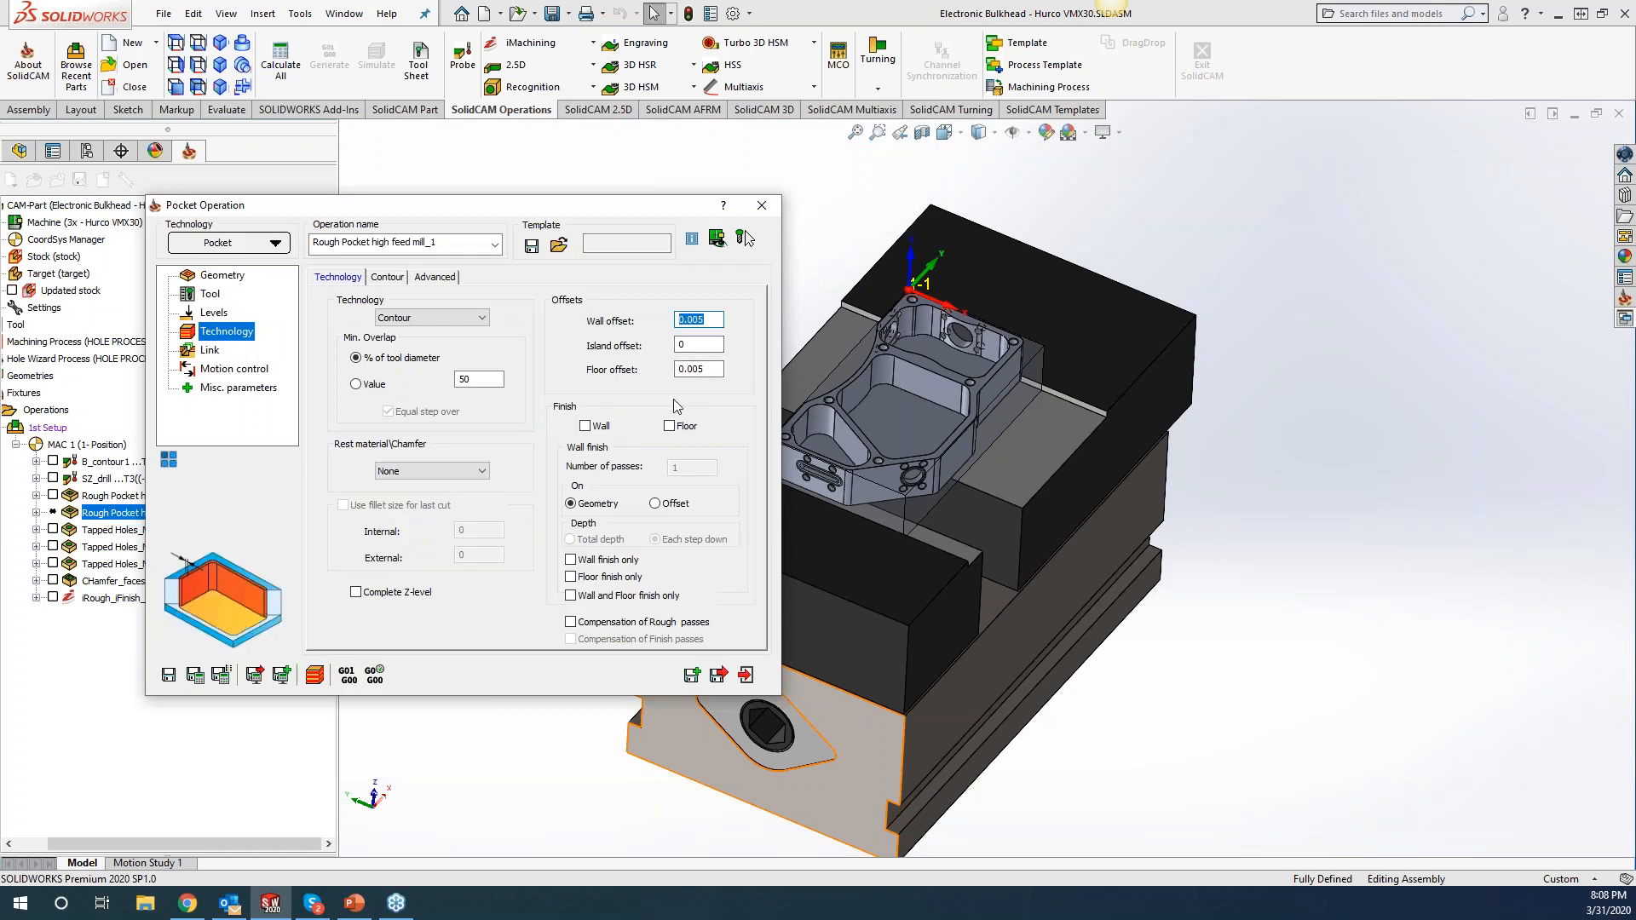
type("0")
double_click(710, 369)
type("0")
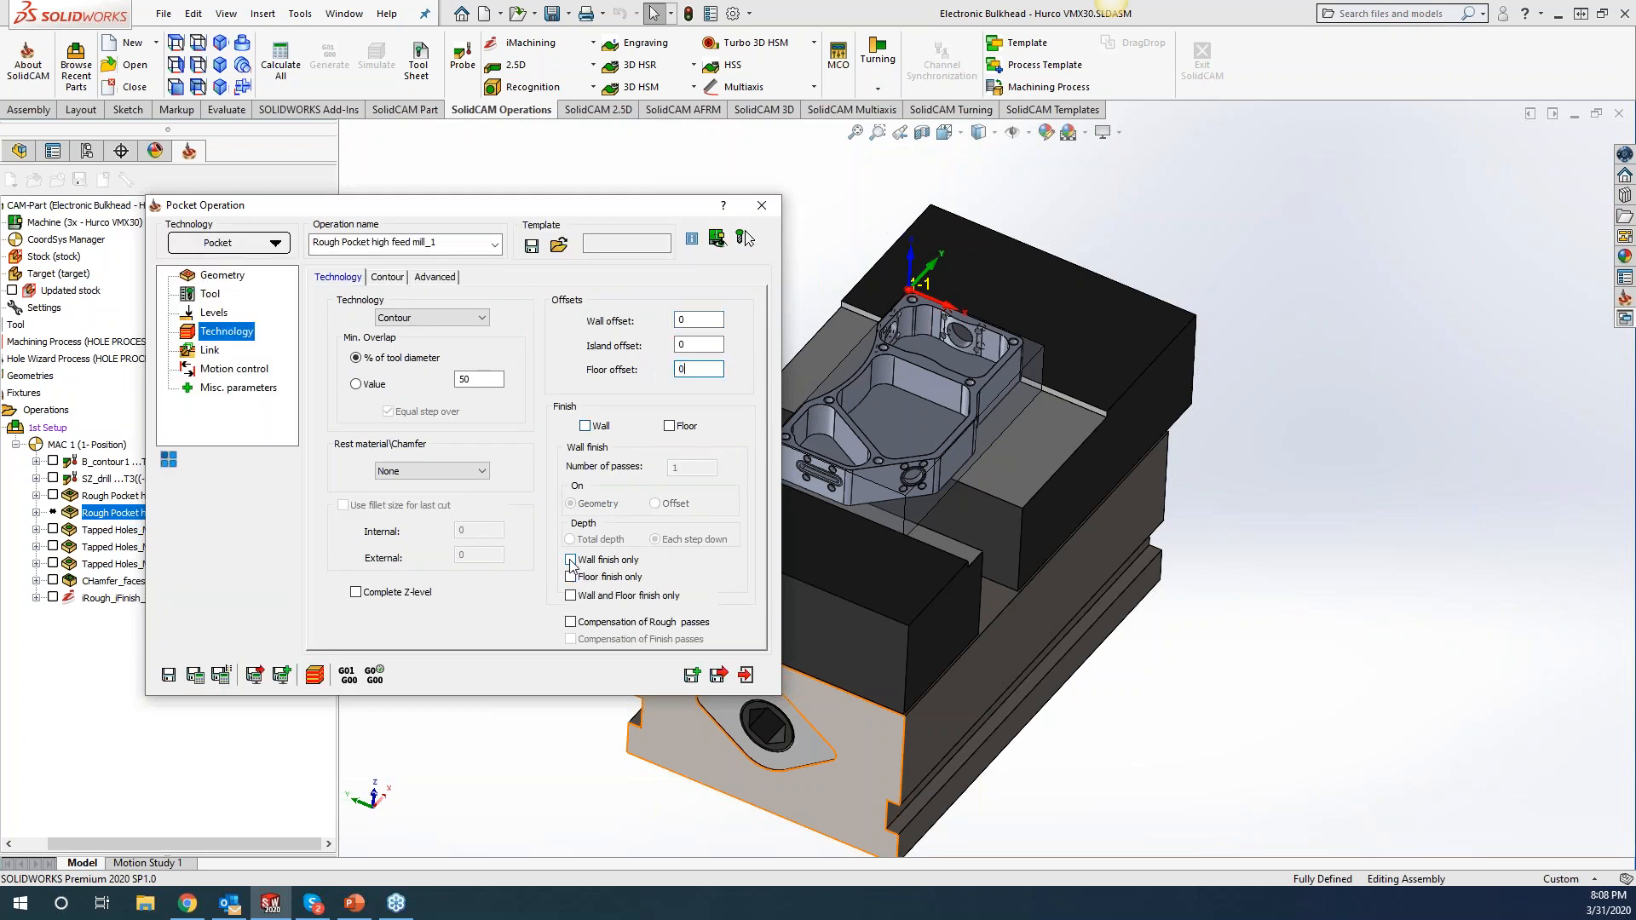
left_click(195, 674)
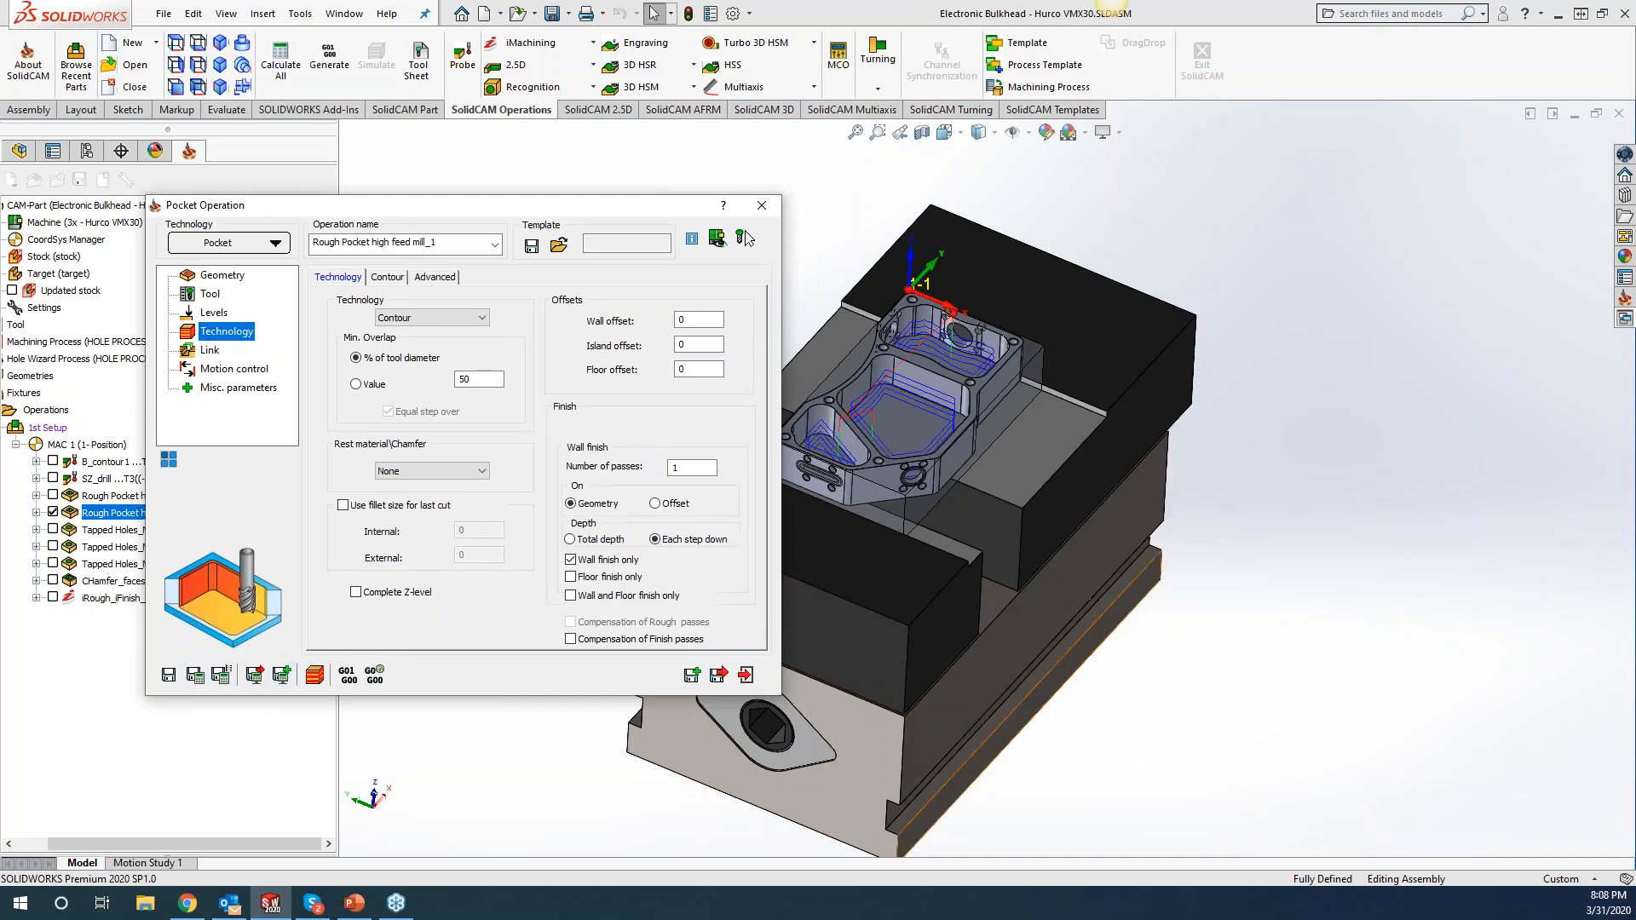
scroll(1168, 452, "up", 5)
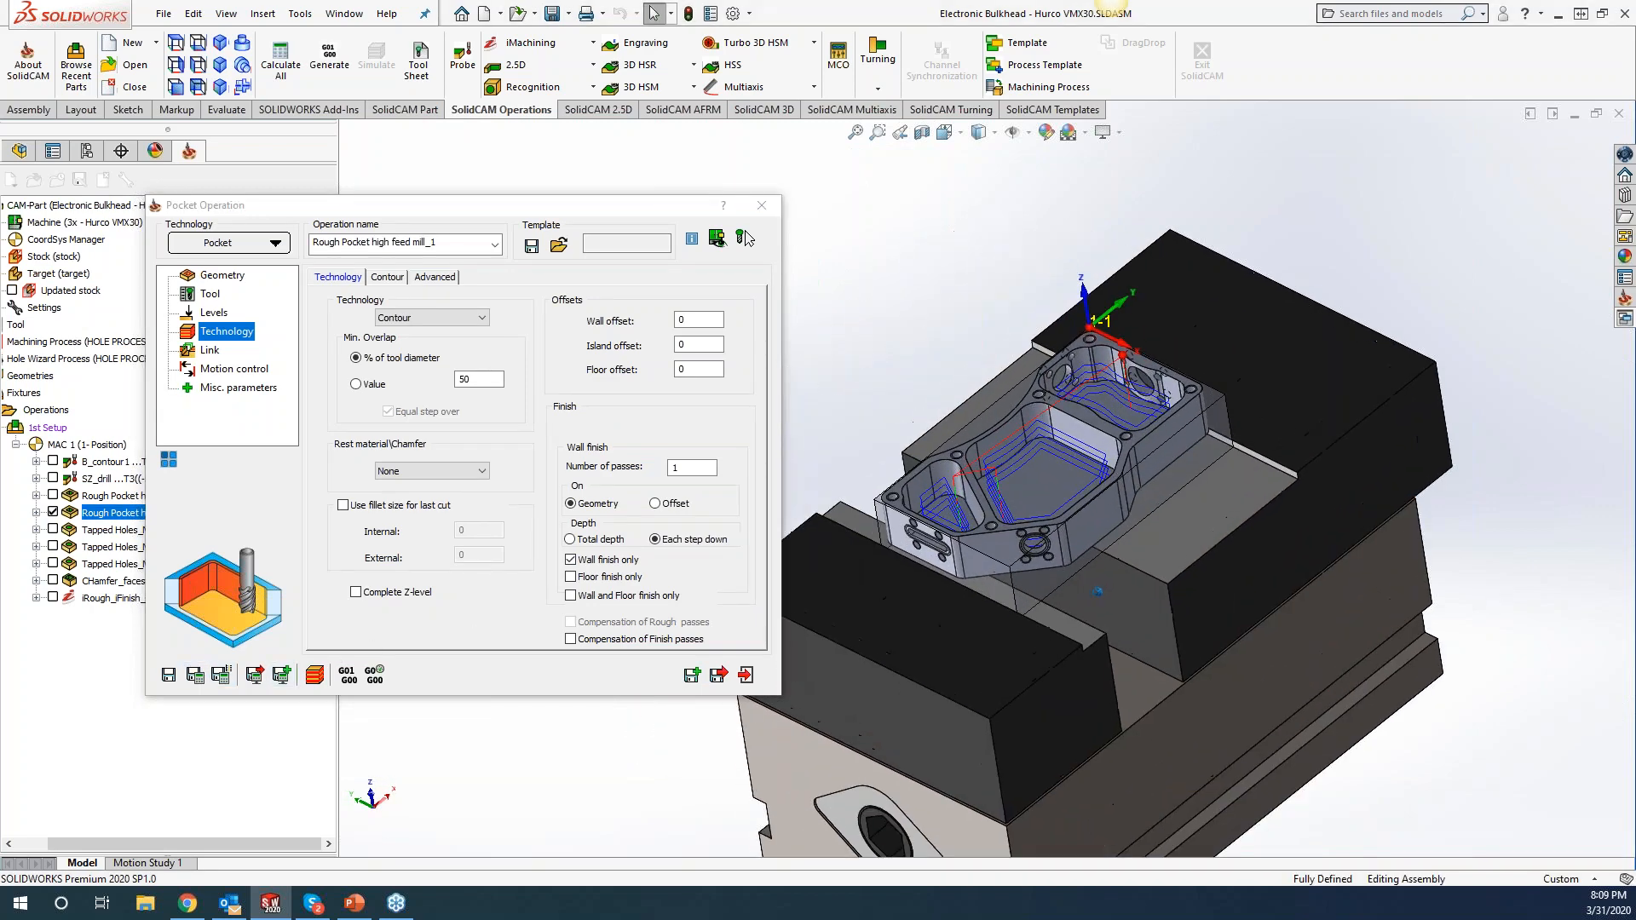
middle_click_drag(1220, 648, 1072, 564)
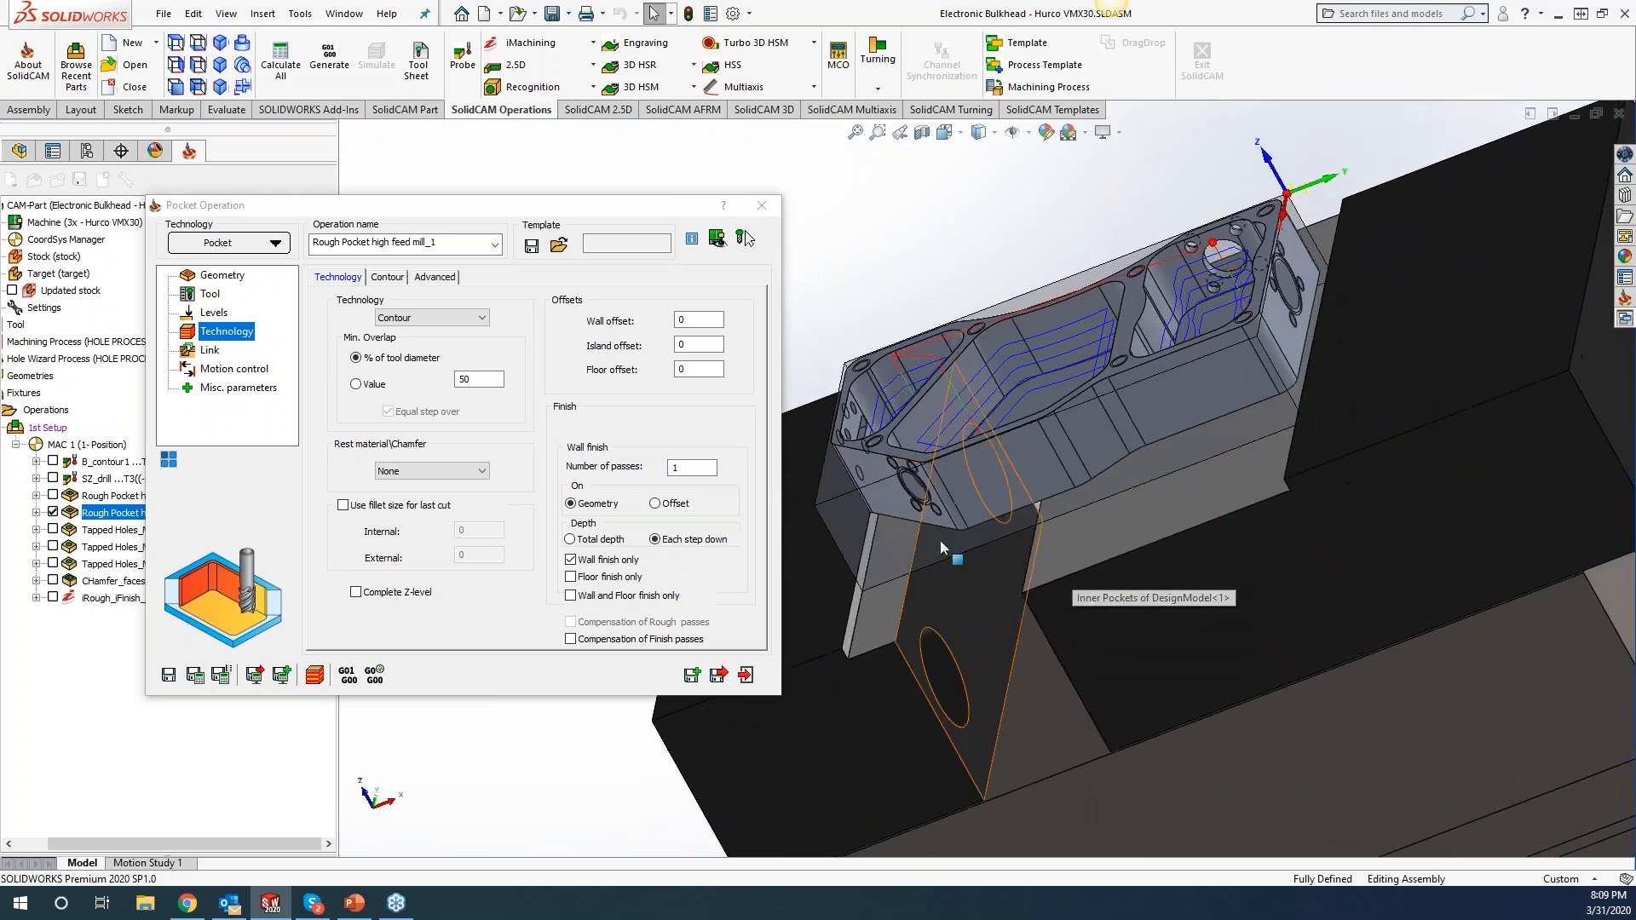
Change the Levels step down from 0.1 to 0, recalculate, and view the part from above.
left_click(211, 296)
left_click(220, 314)
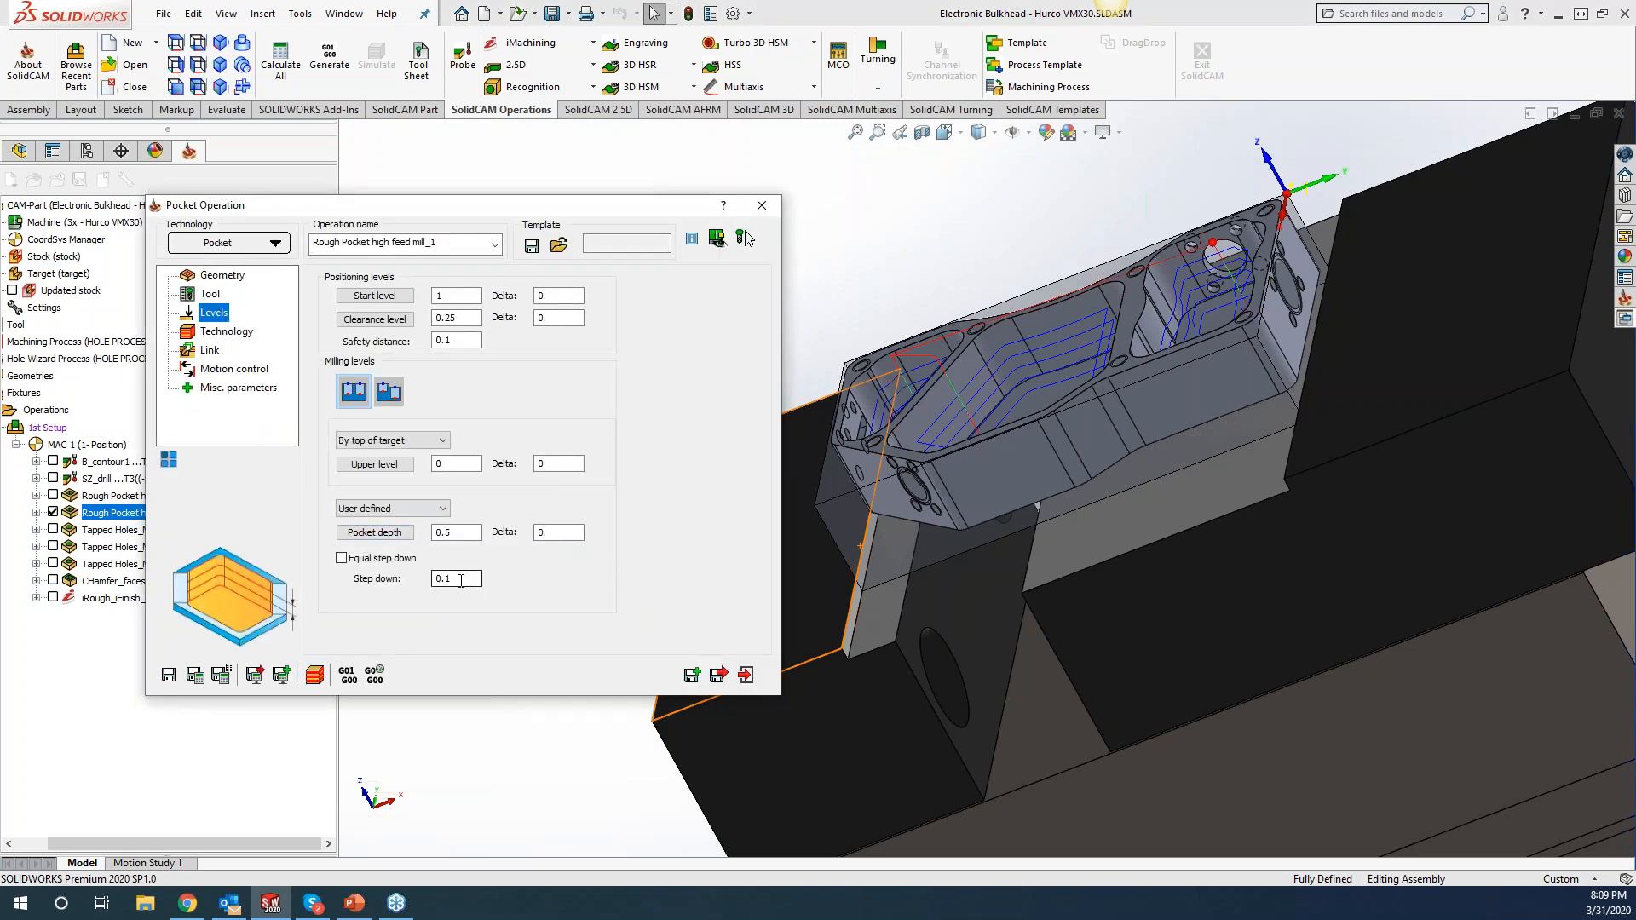
double_click(458, 580)
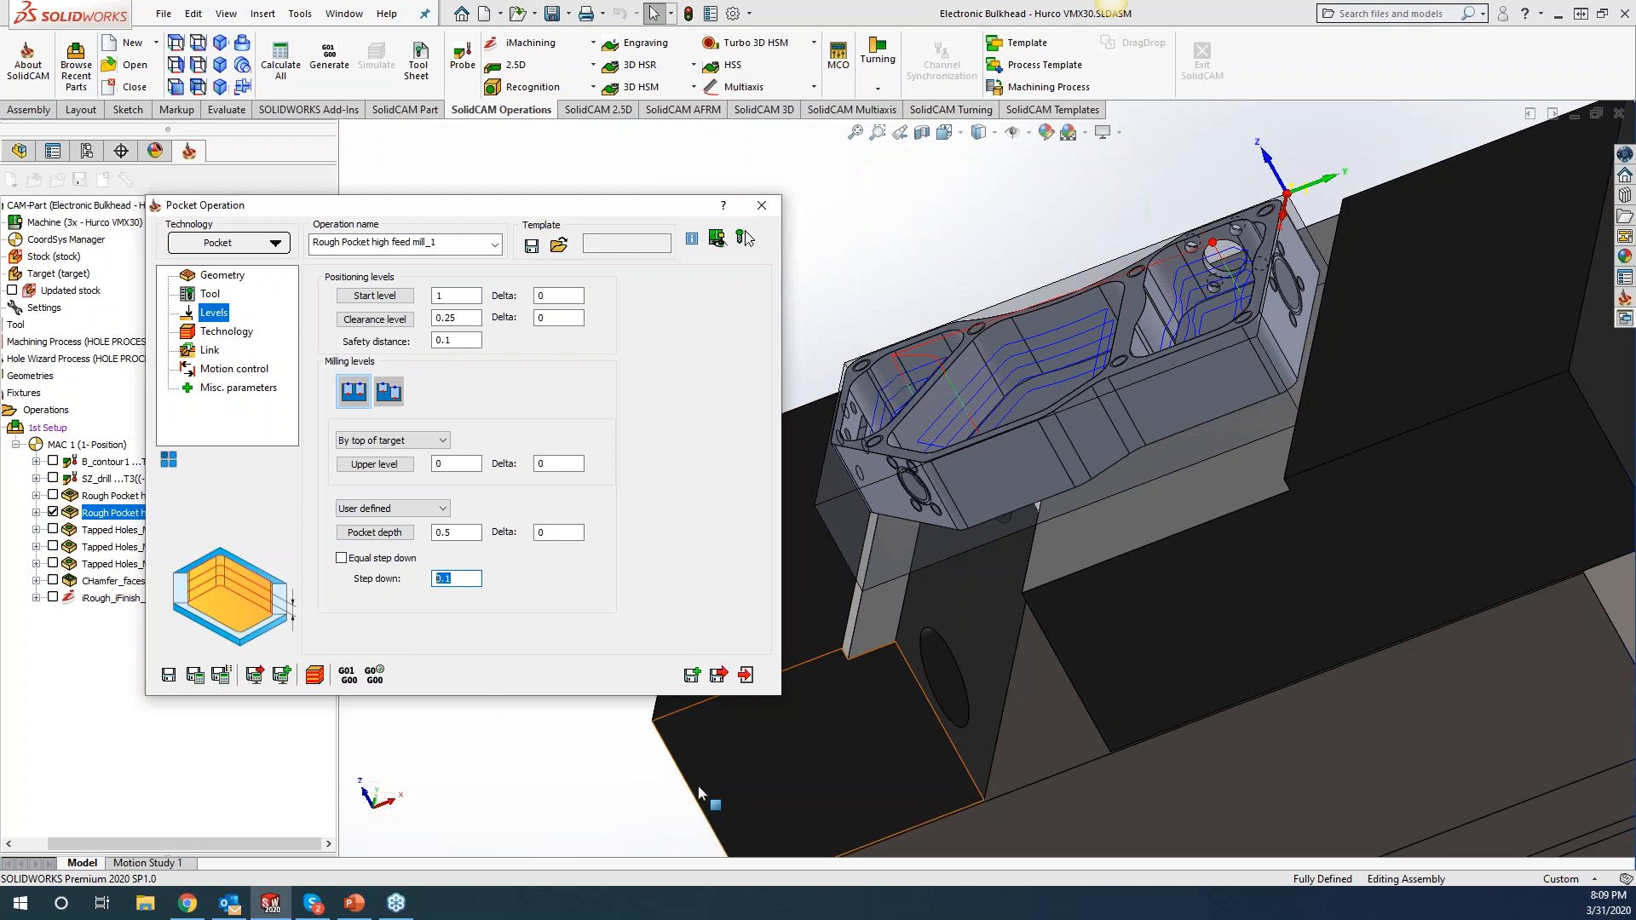
type("0")
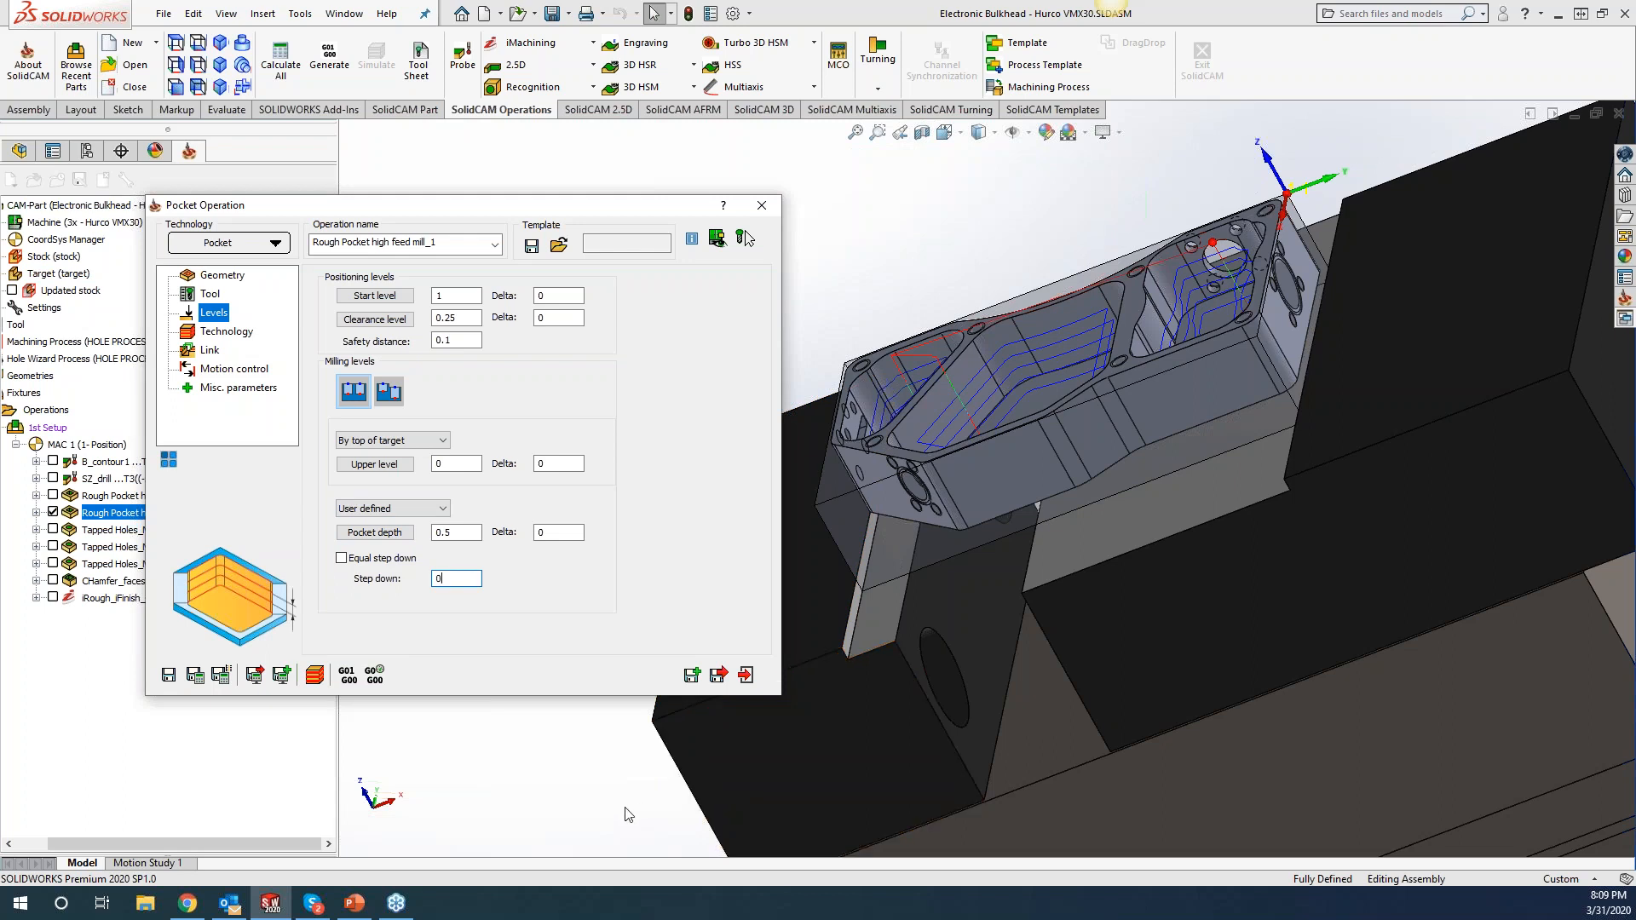
left_click(205, 681)
middle_click_drag(973, 225, 1095, 478)
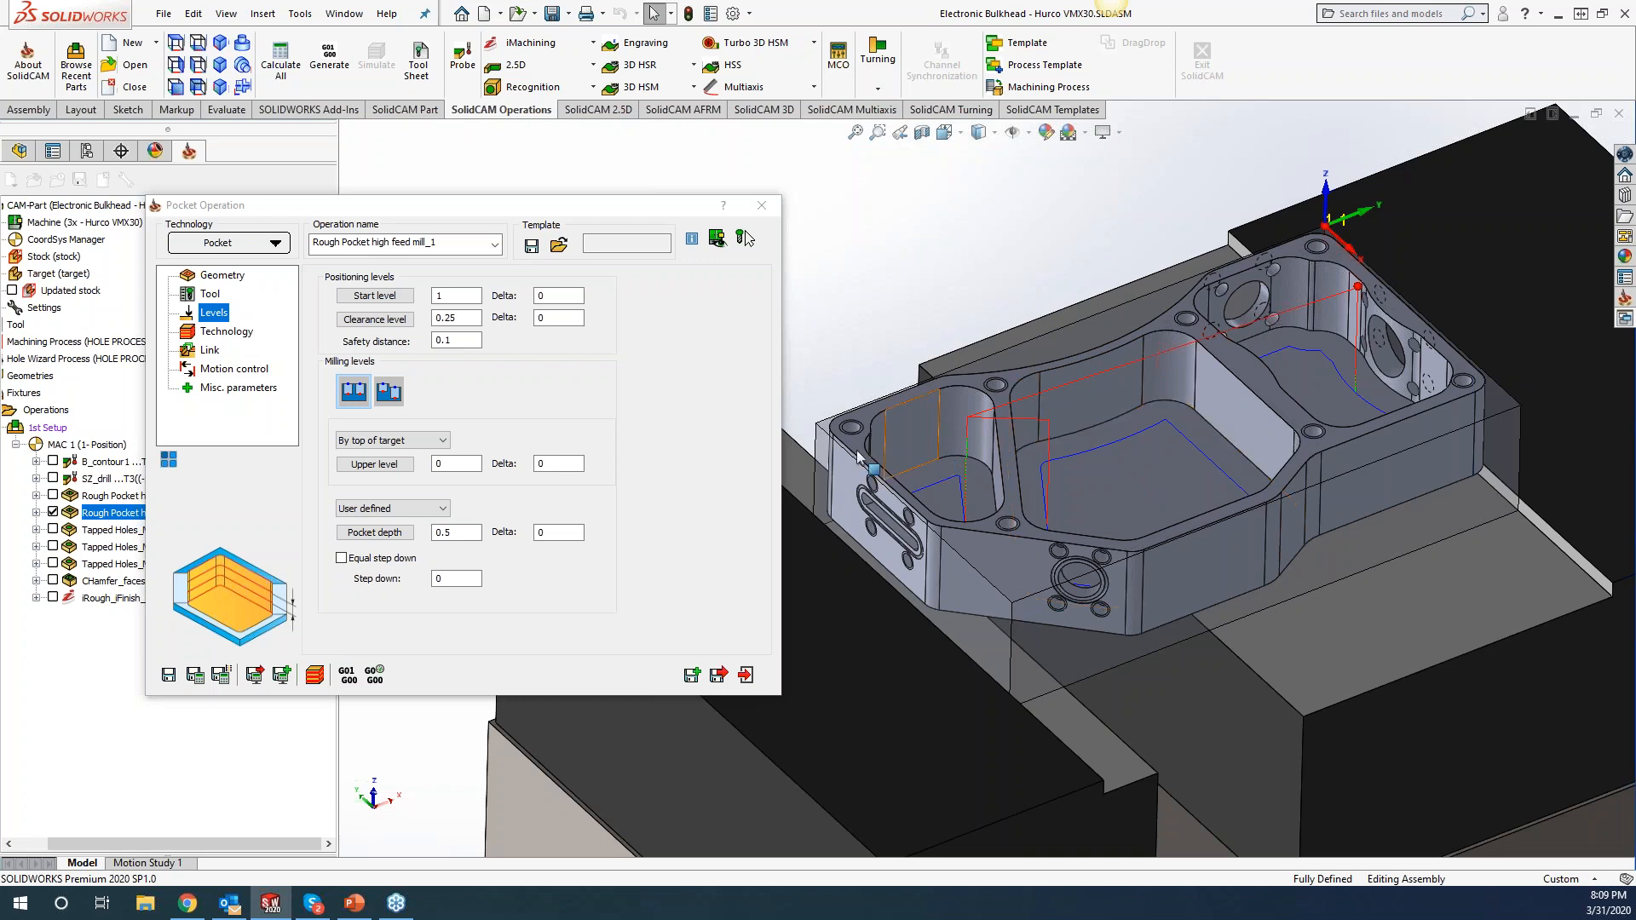
Replace Wall finish only with Floor finish only and recalculate the pocket toolpath.
left_click(227, 331)
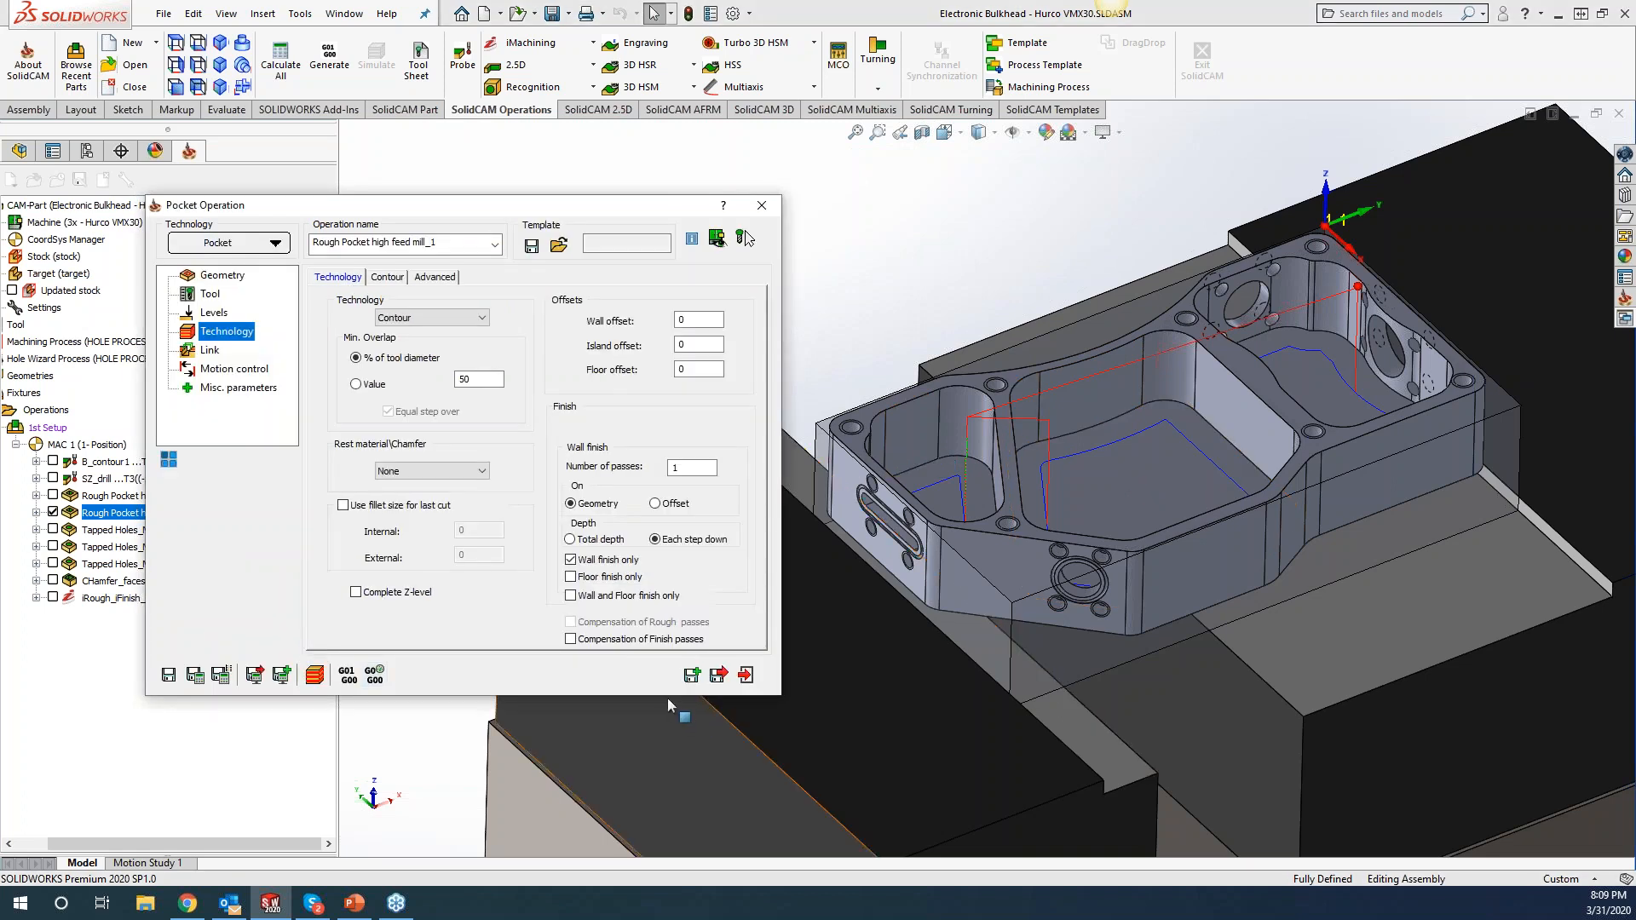
left_click(571, 560)
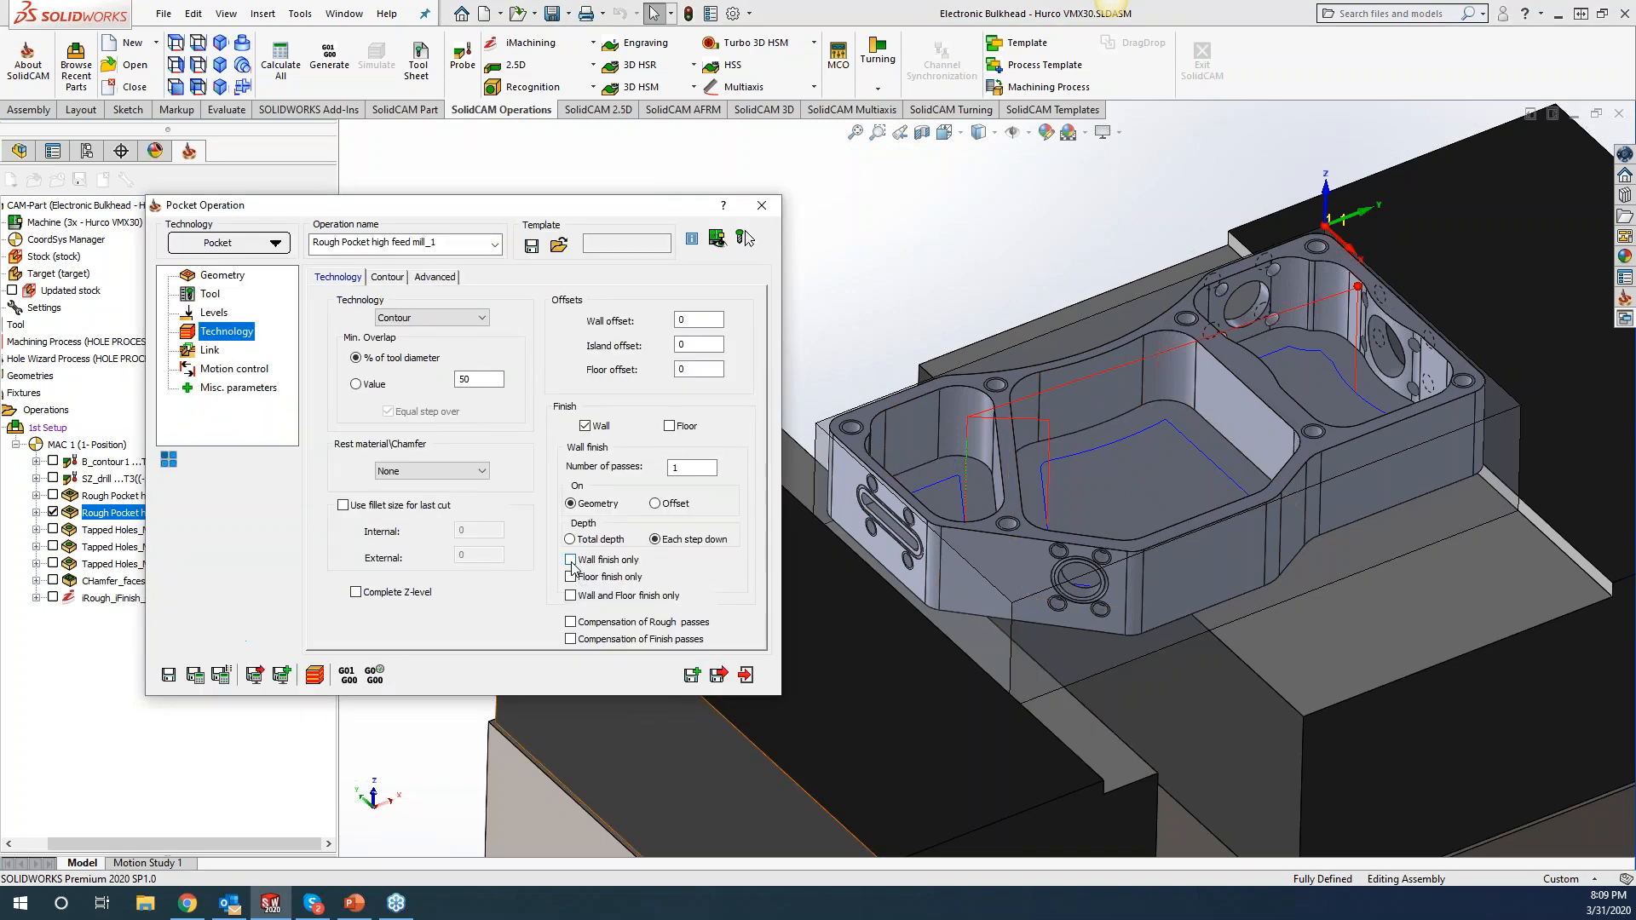
left_click(571, 577)
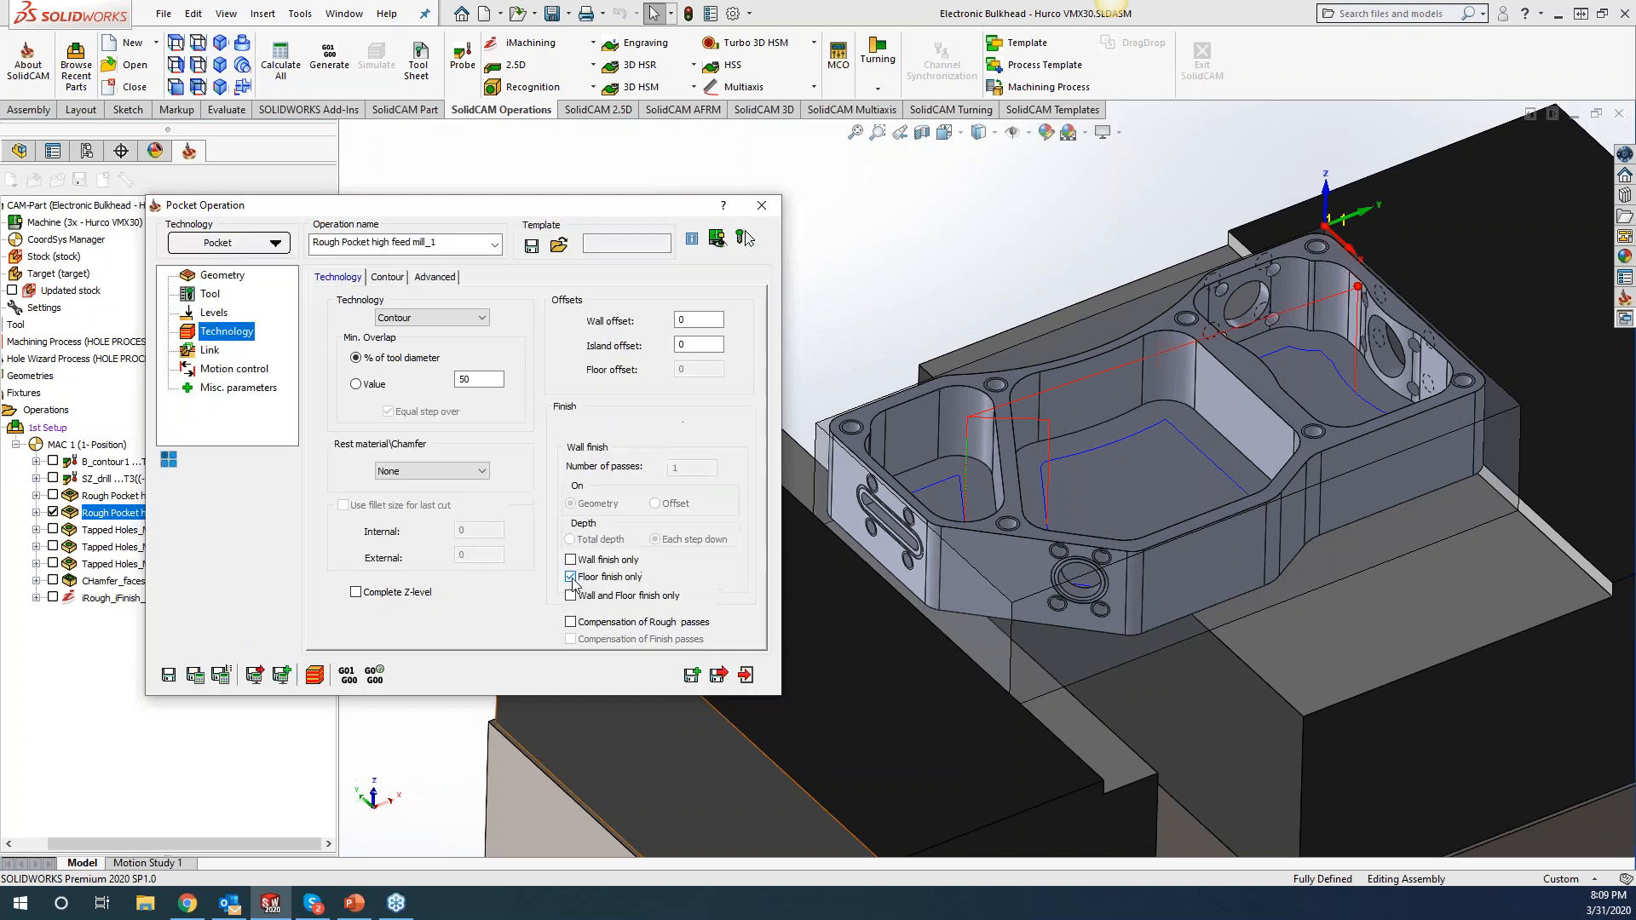
left_click(217, 676)
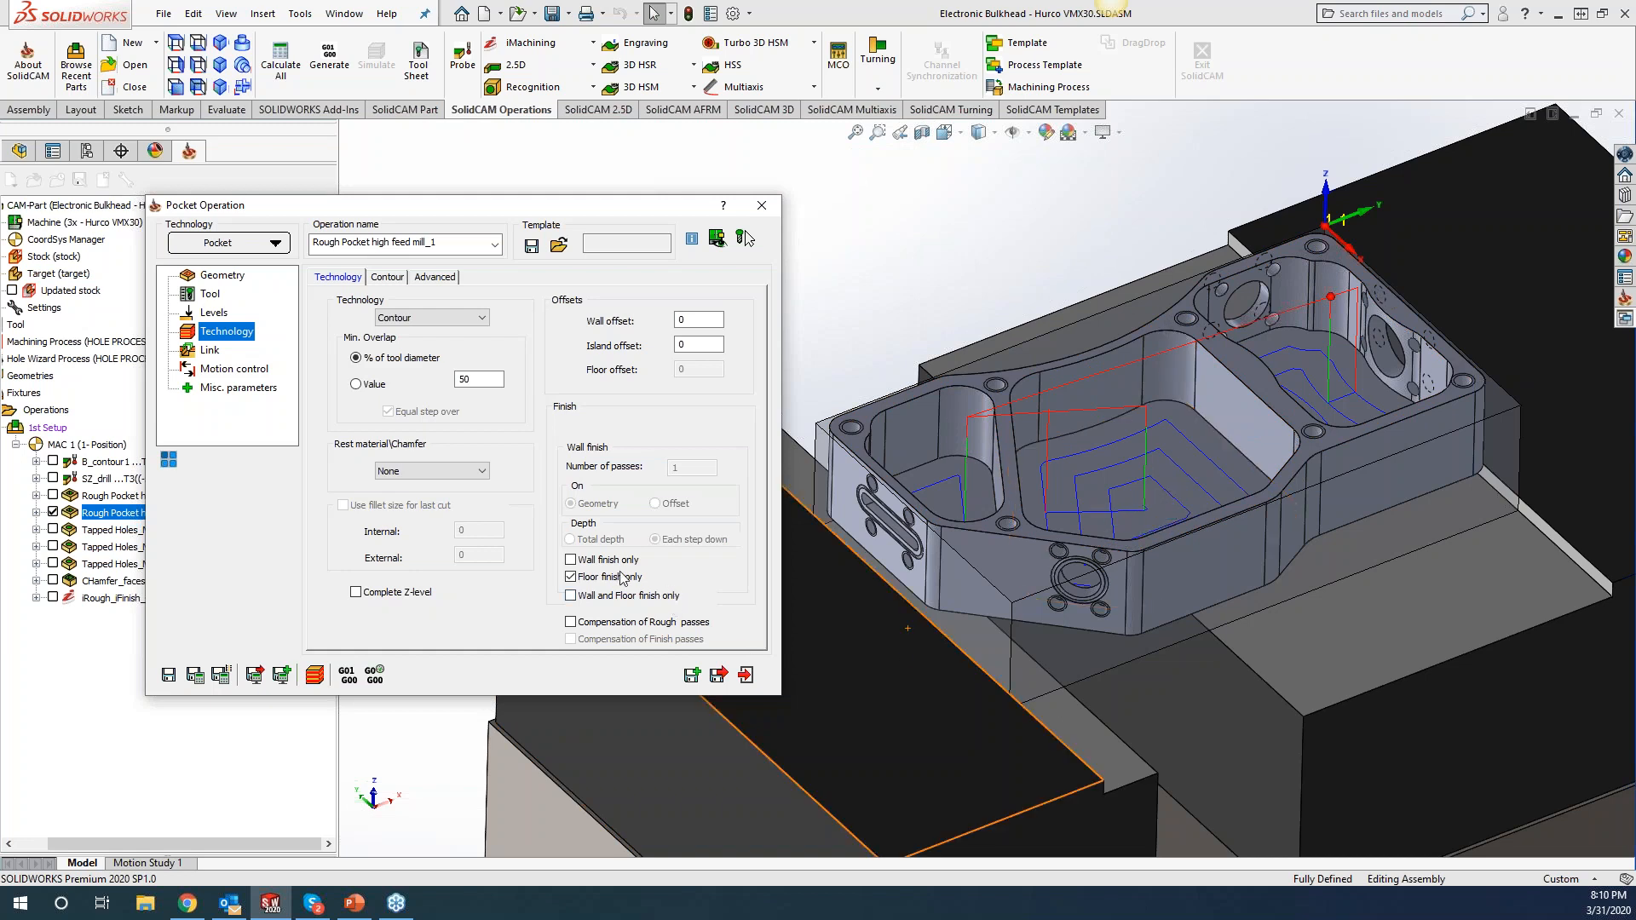
Switch the pocket finishing to Wall and Floor finish only.
left_click(571, 577)
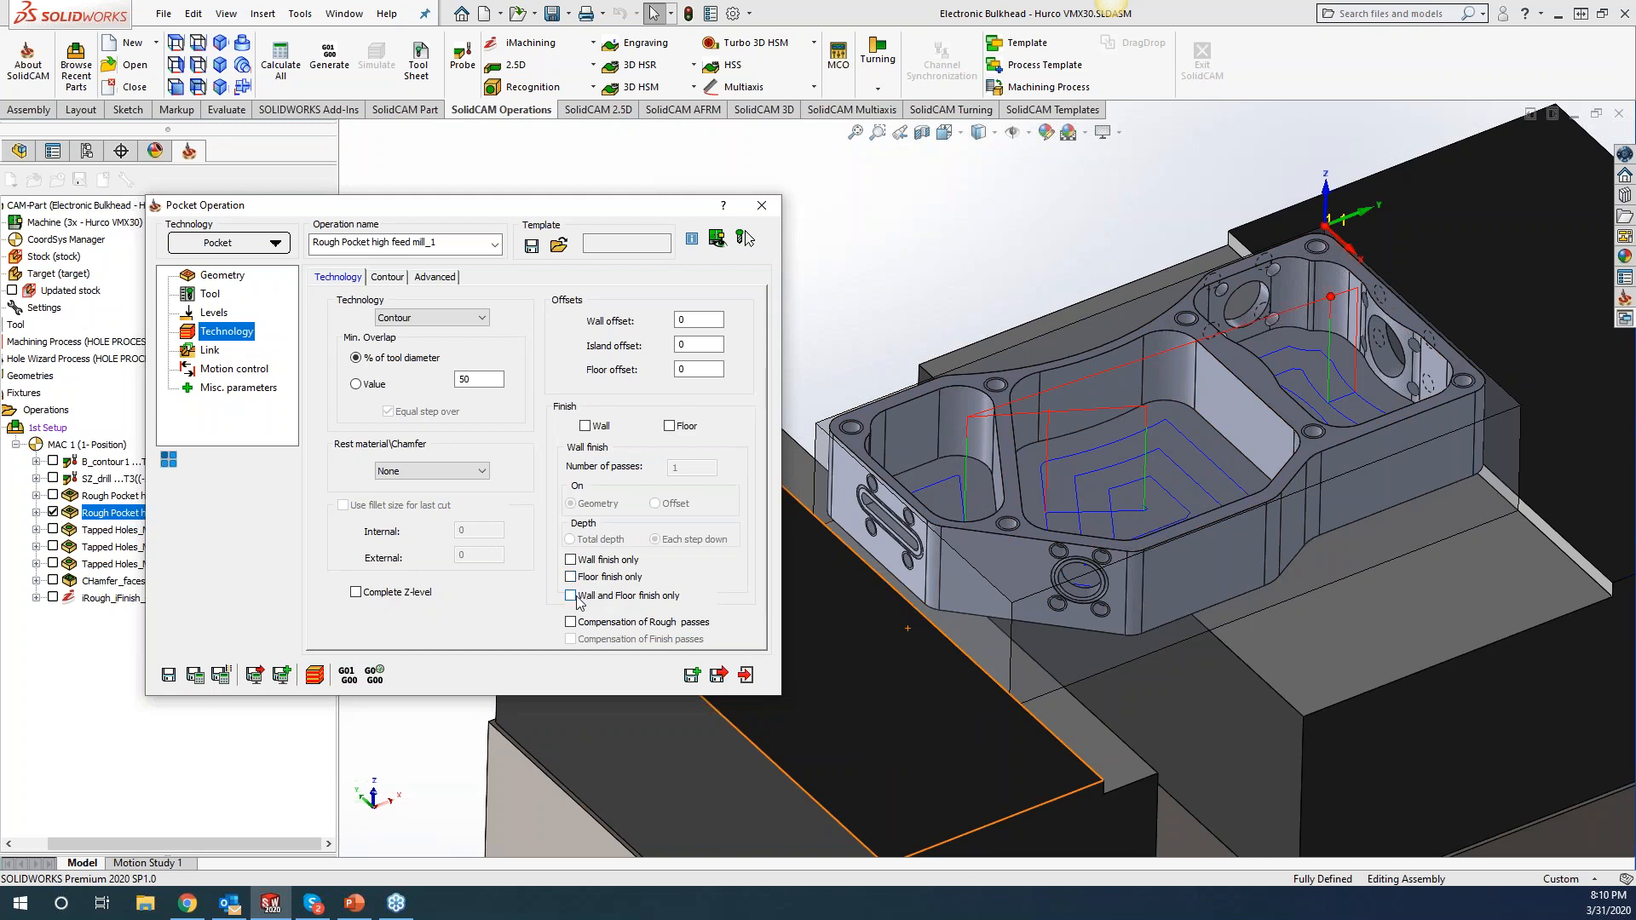
left_click(571, 596)
left_click(571, 596)
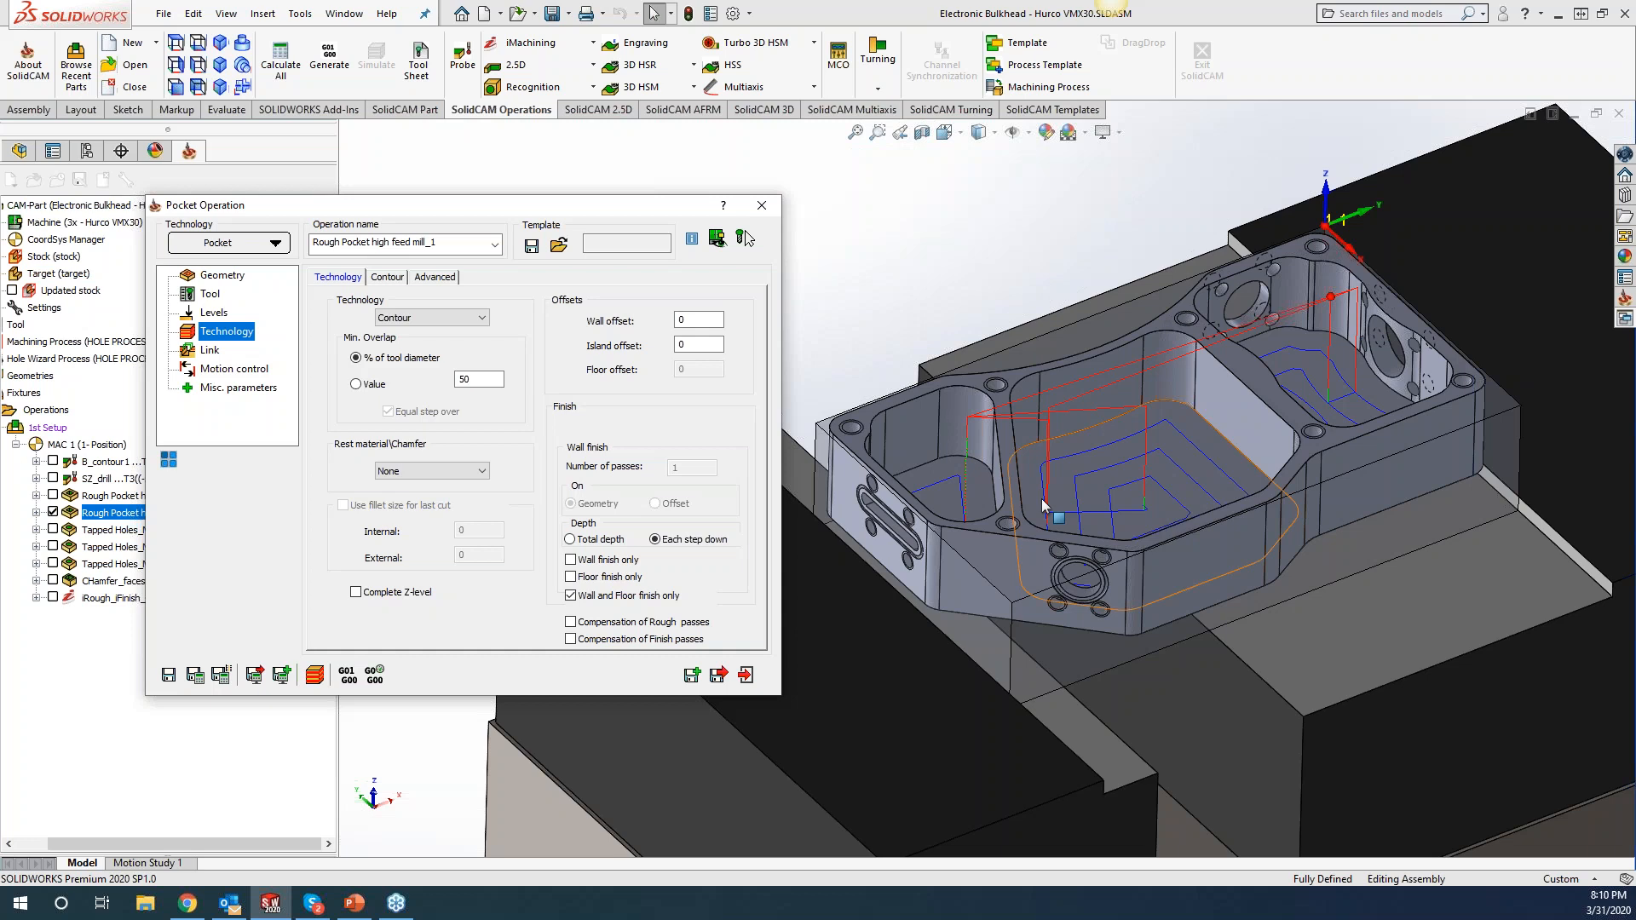
Change the pocket technology from Contour to Hatch, keeping Wall and Floor finish only checked.
left_click(413, 319)
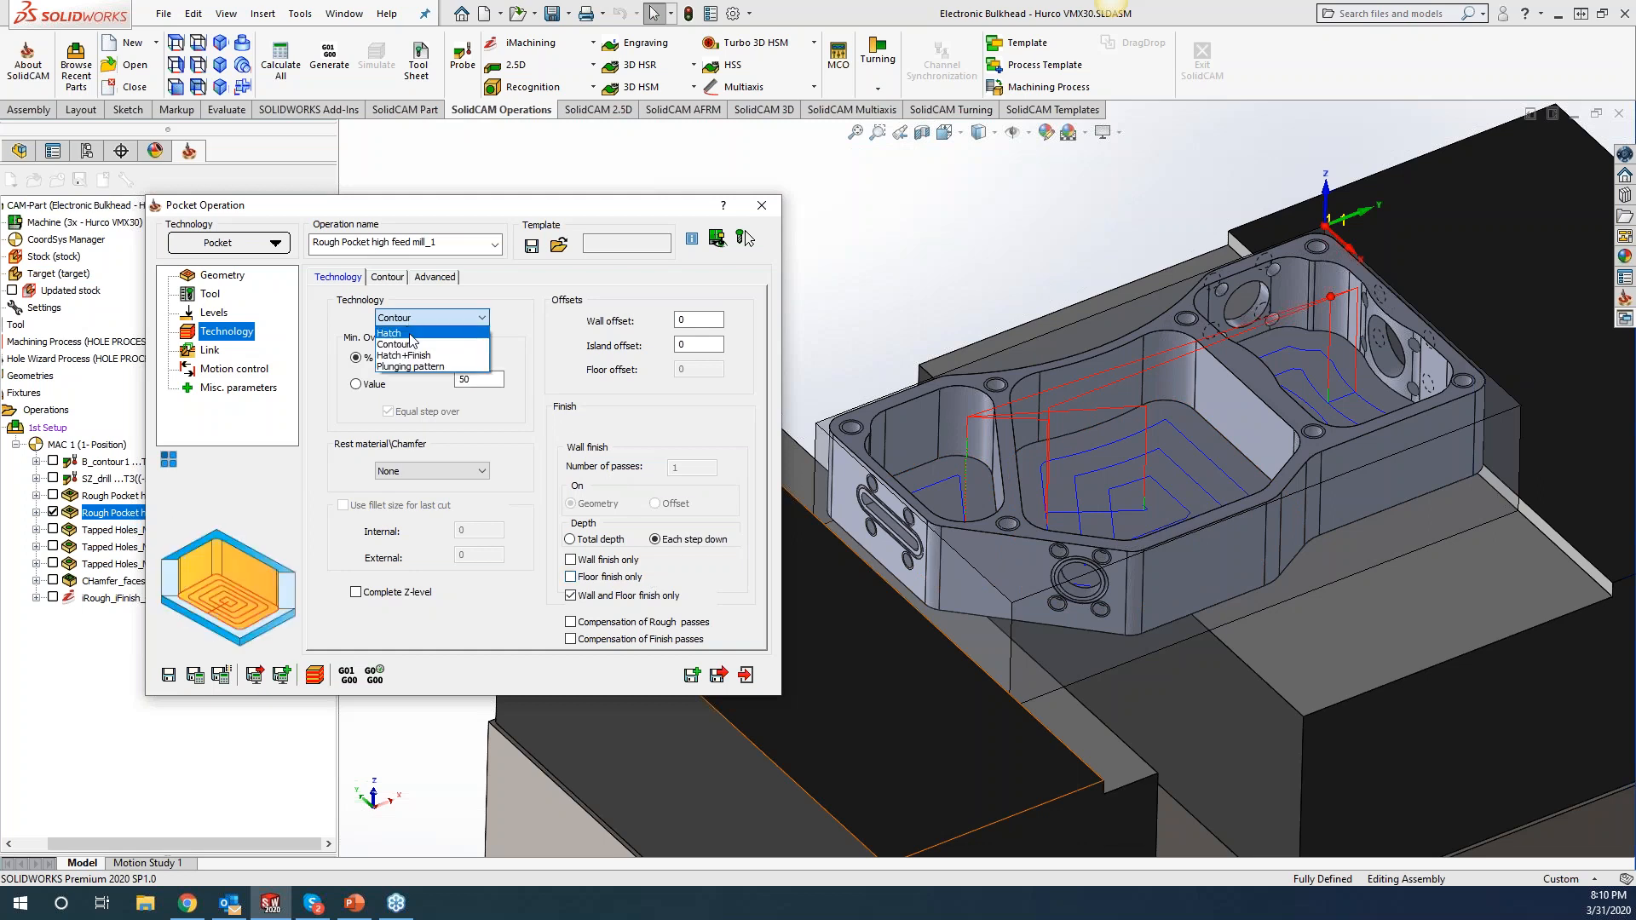
left_click(412, 334)
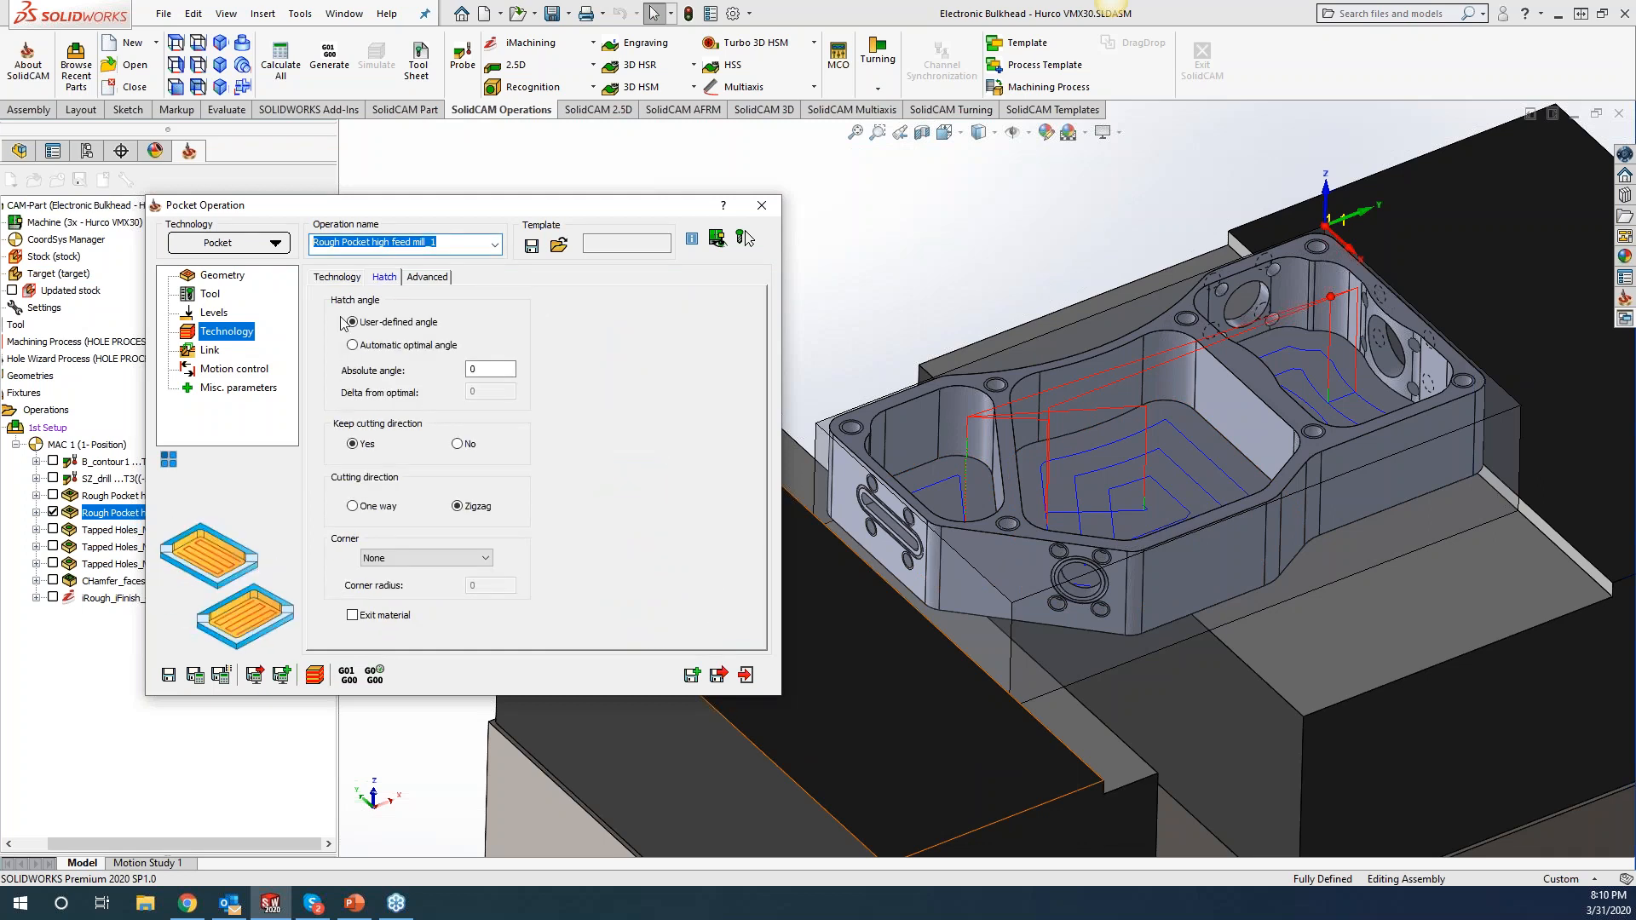
left_click(339, 279)
left_click(571, 595)
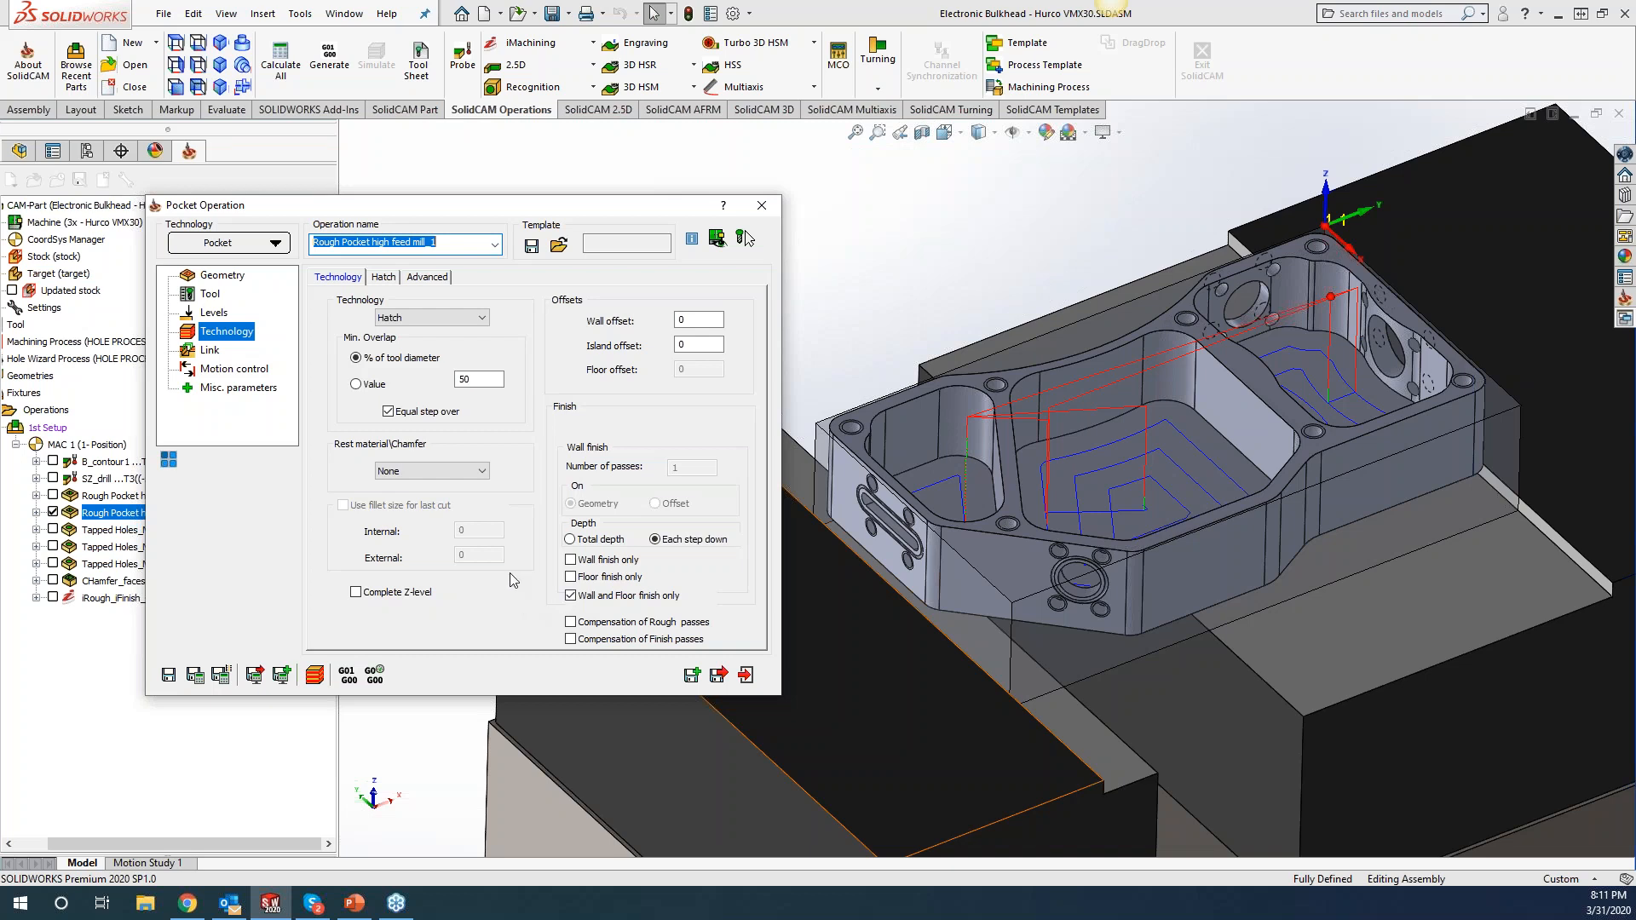
mouse_move(486, 586)
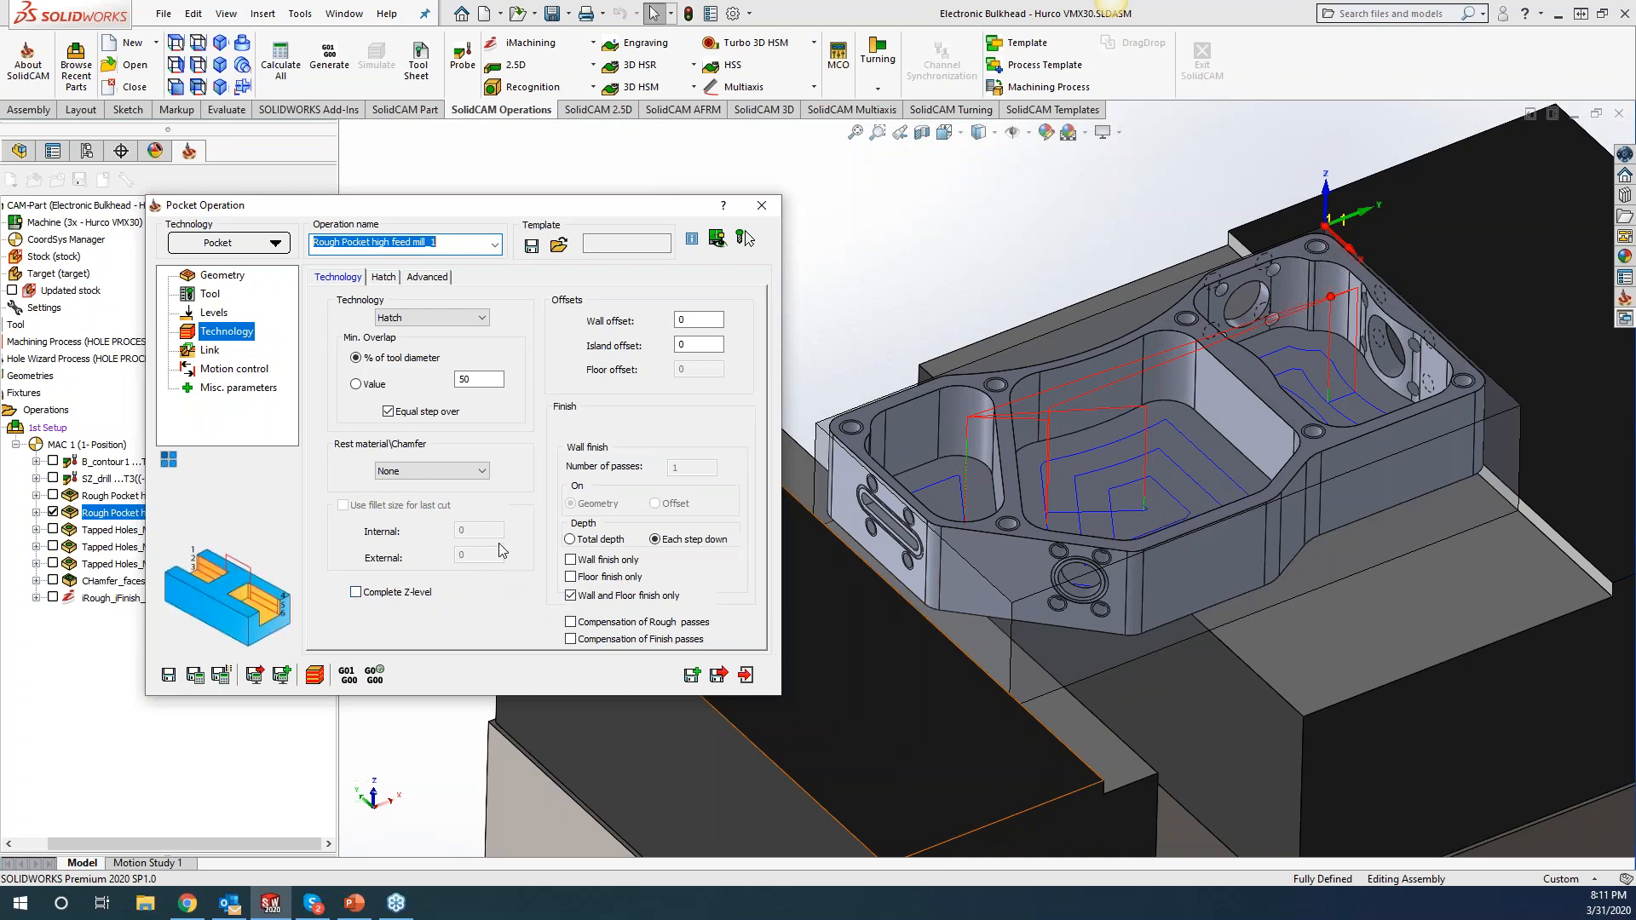
left_click(187, 795)
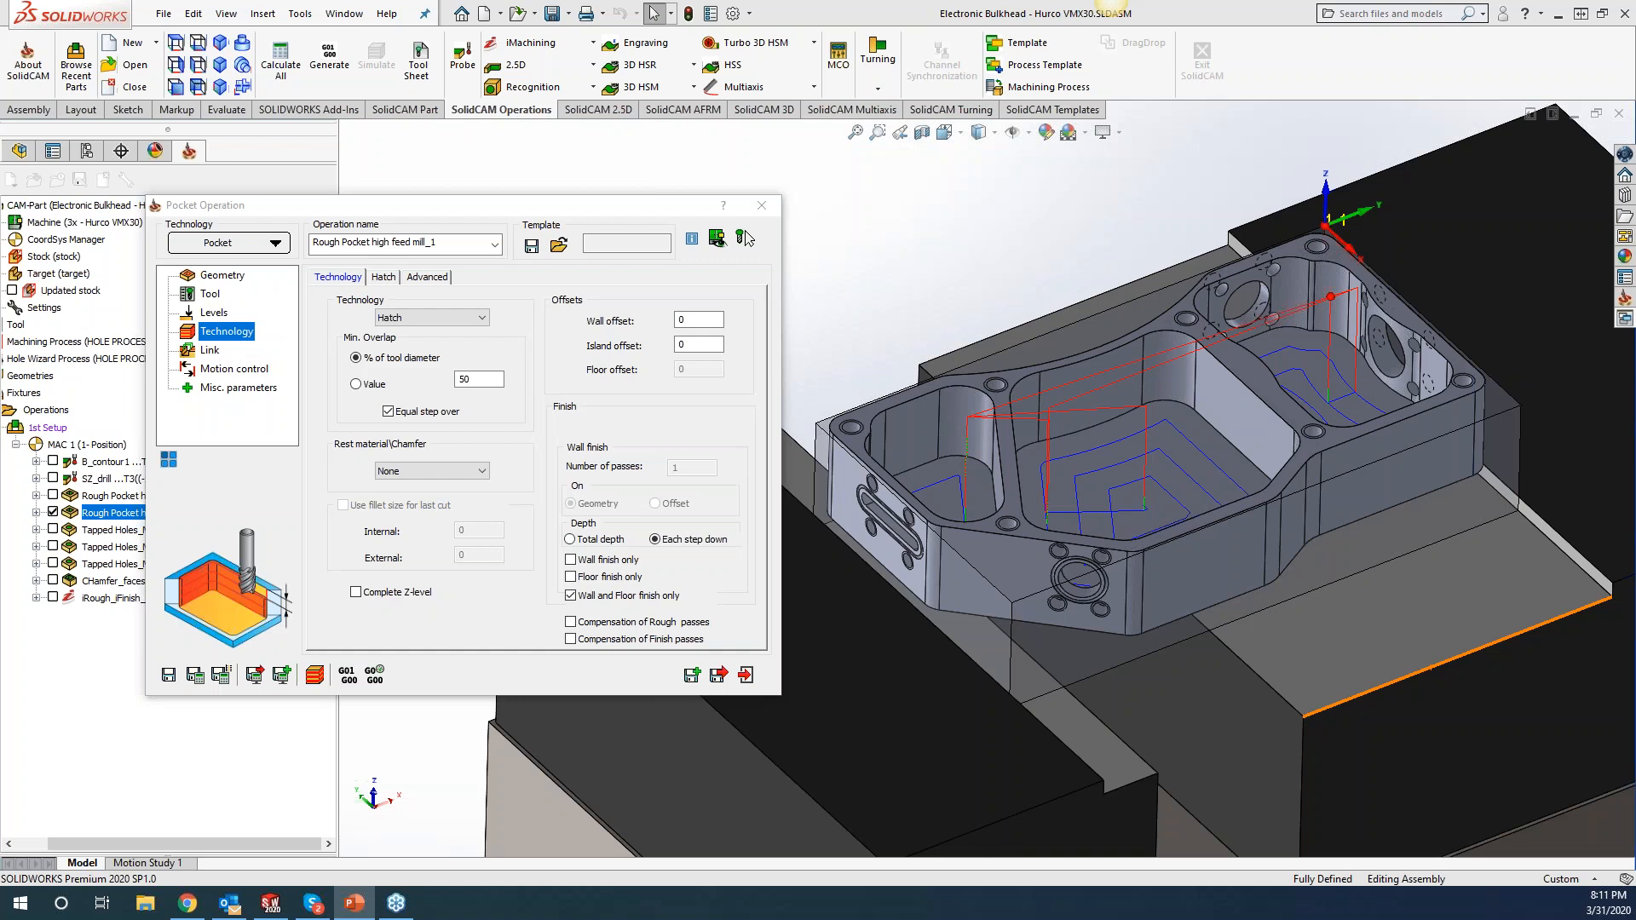
Turn on a 6000 rpm Spin finish in the tool data, then close the pocket operation dialog.
left_click(209, 293)
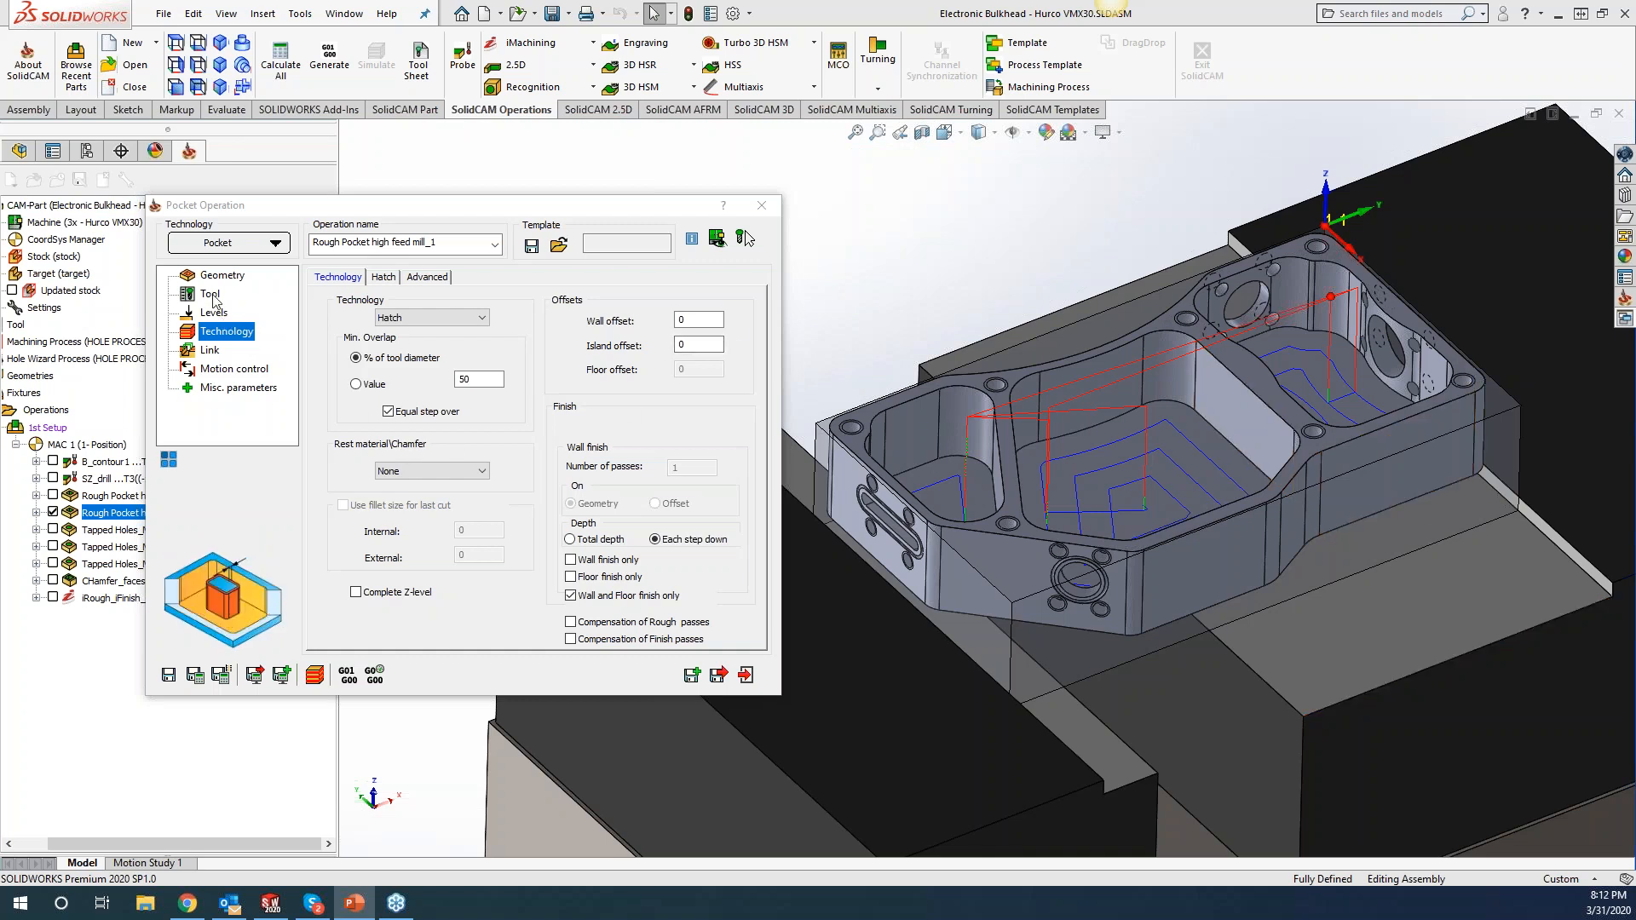
left_click(563, 405)
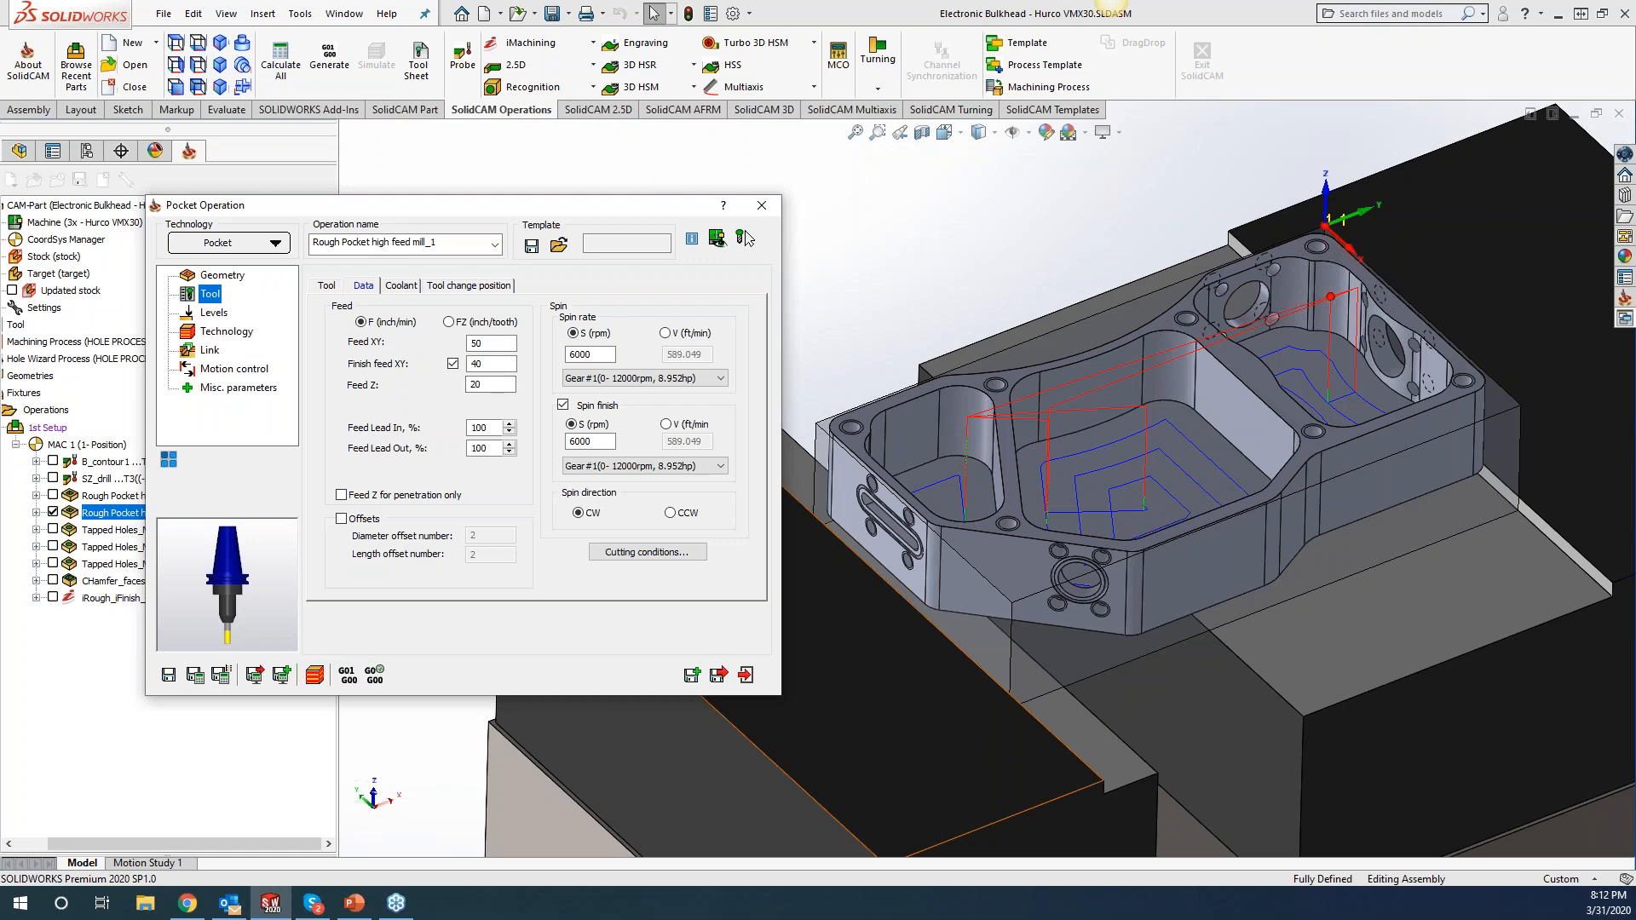
left_click(762, 206)
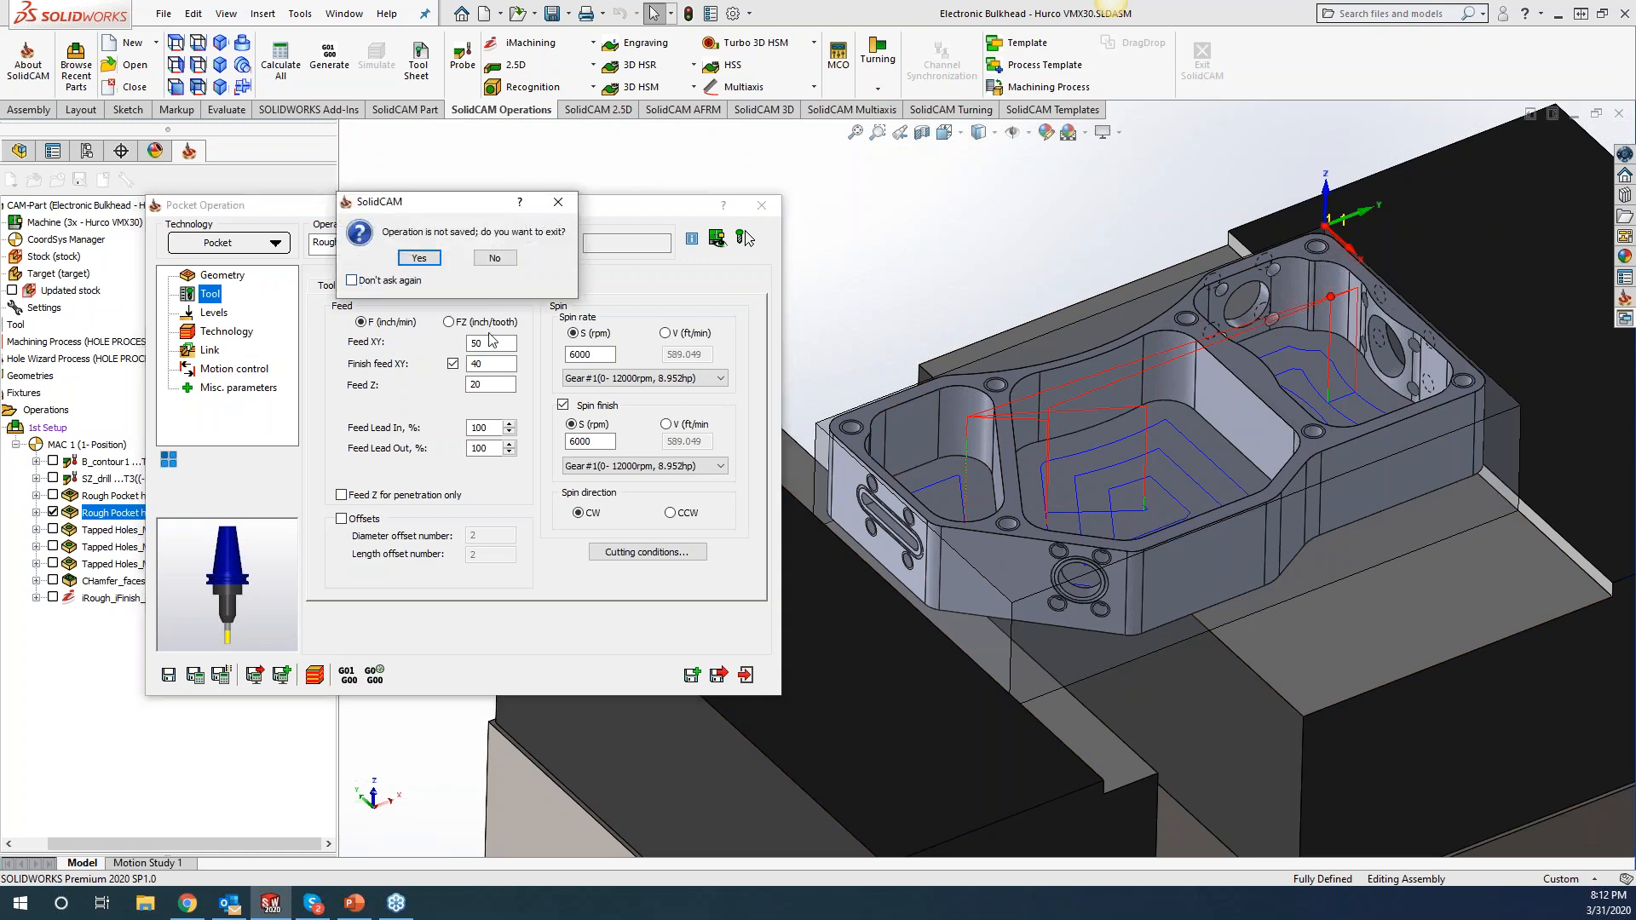
Discard the unsaved pocket operation and close the Electronic Bulkhead CAM-part.
left_click(420, 259)
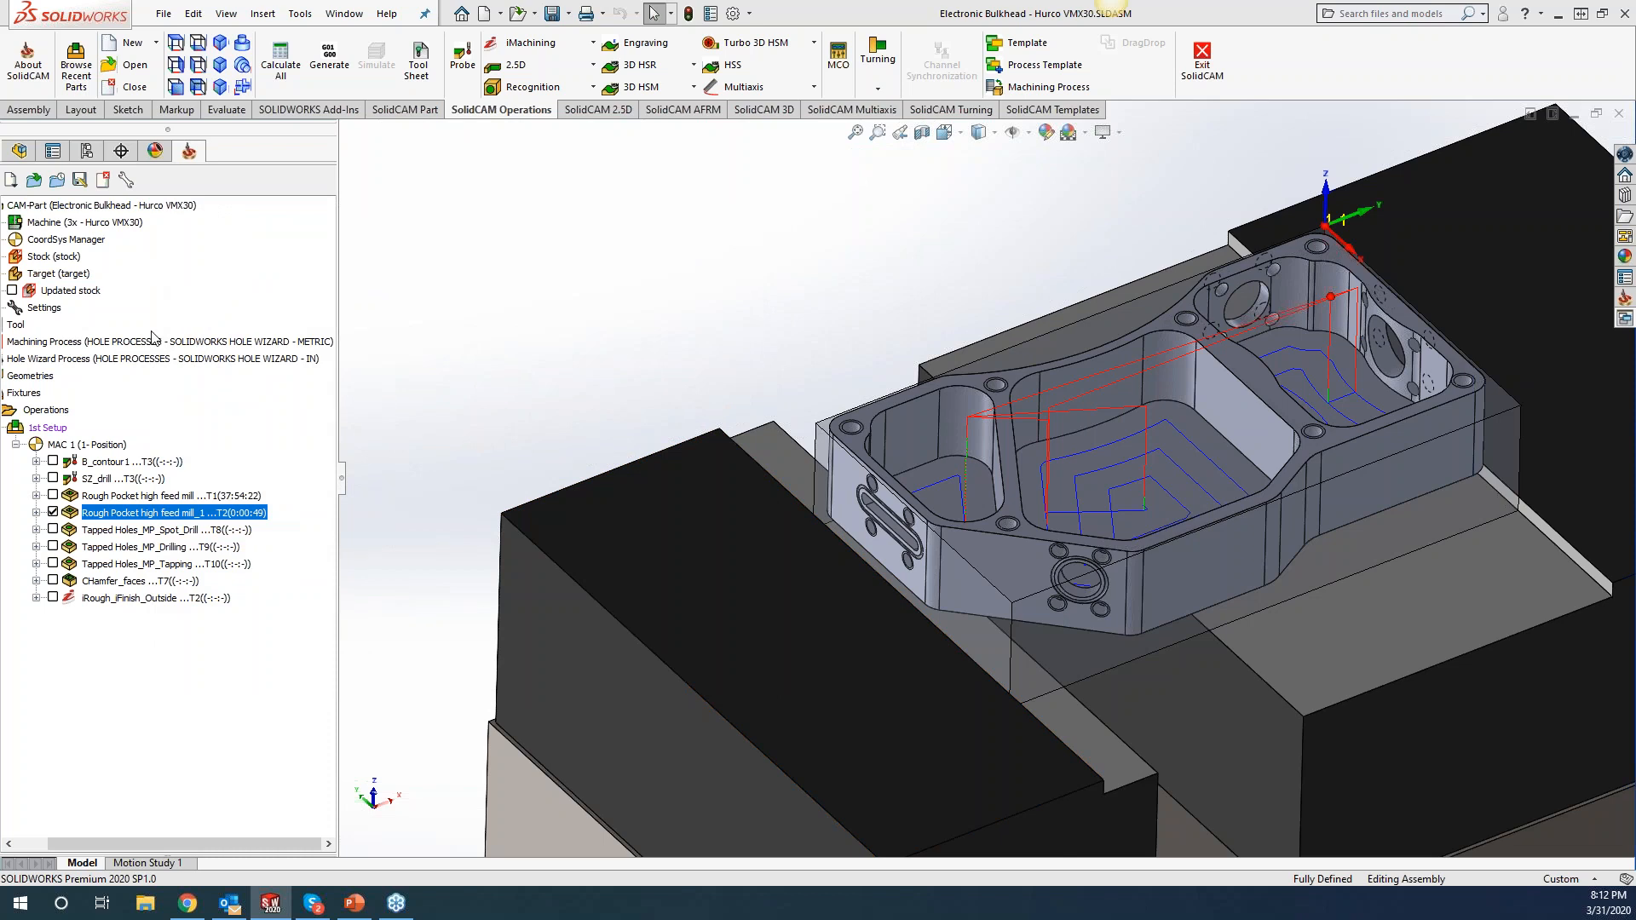
left_click(103, 179)
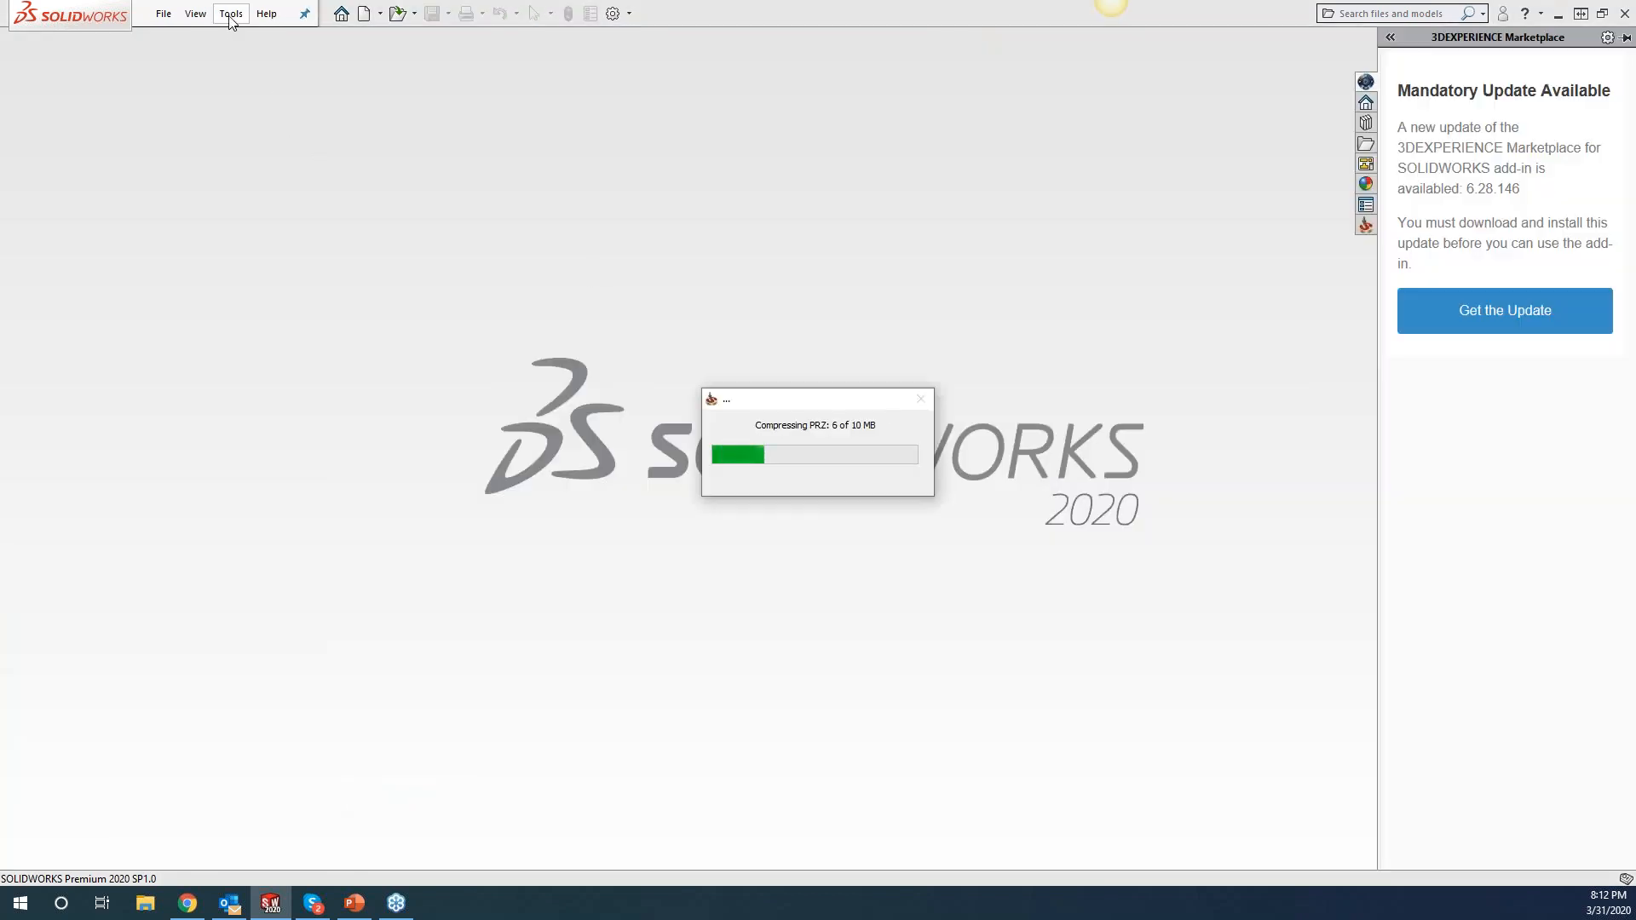
Reopen '01 Hole Wizard ELECT_BULKHEAD_MISSLE1.prz' from SolidCAM's Recent CAM-Parts list.
left_click(230, 13)
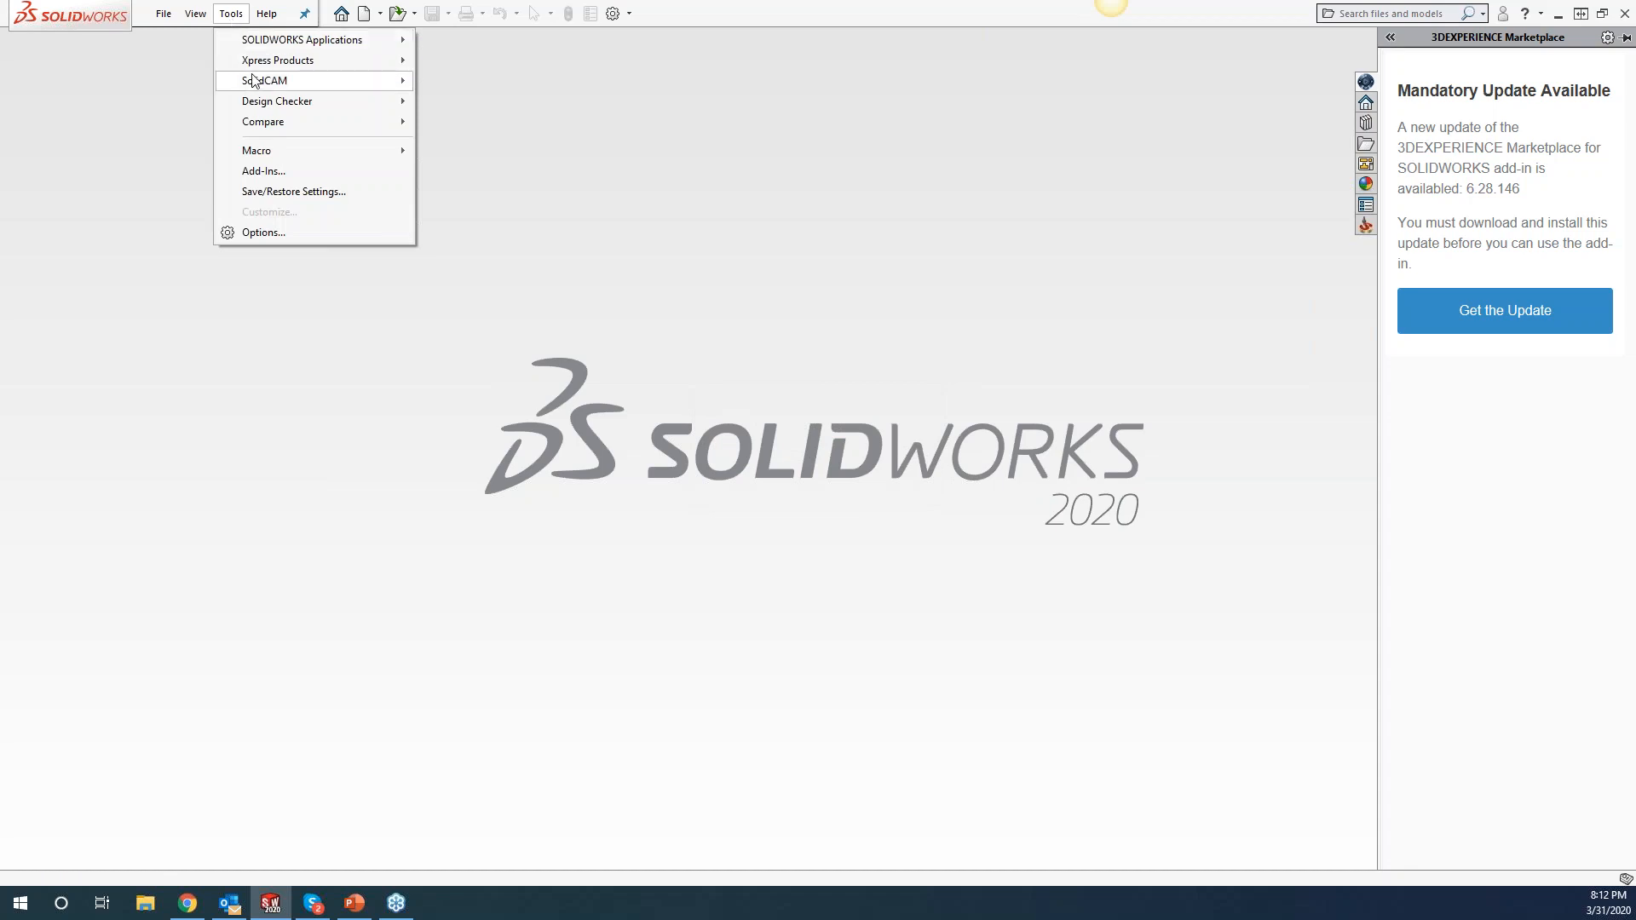
mouse_move(256, 78)
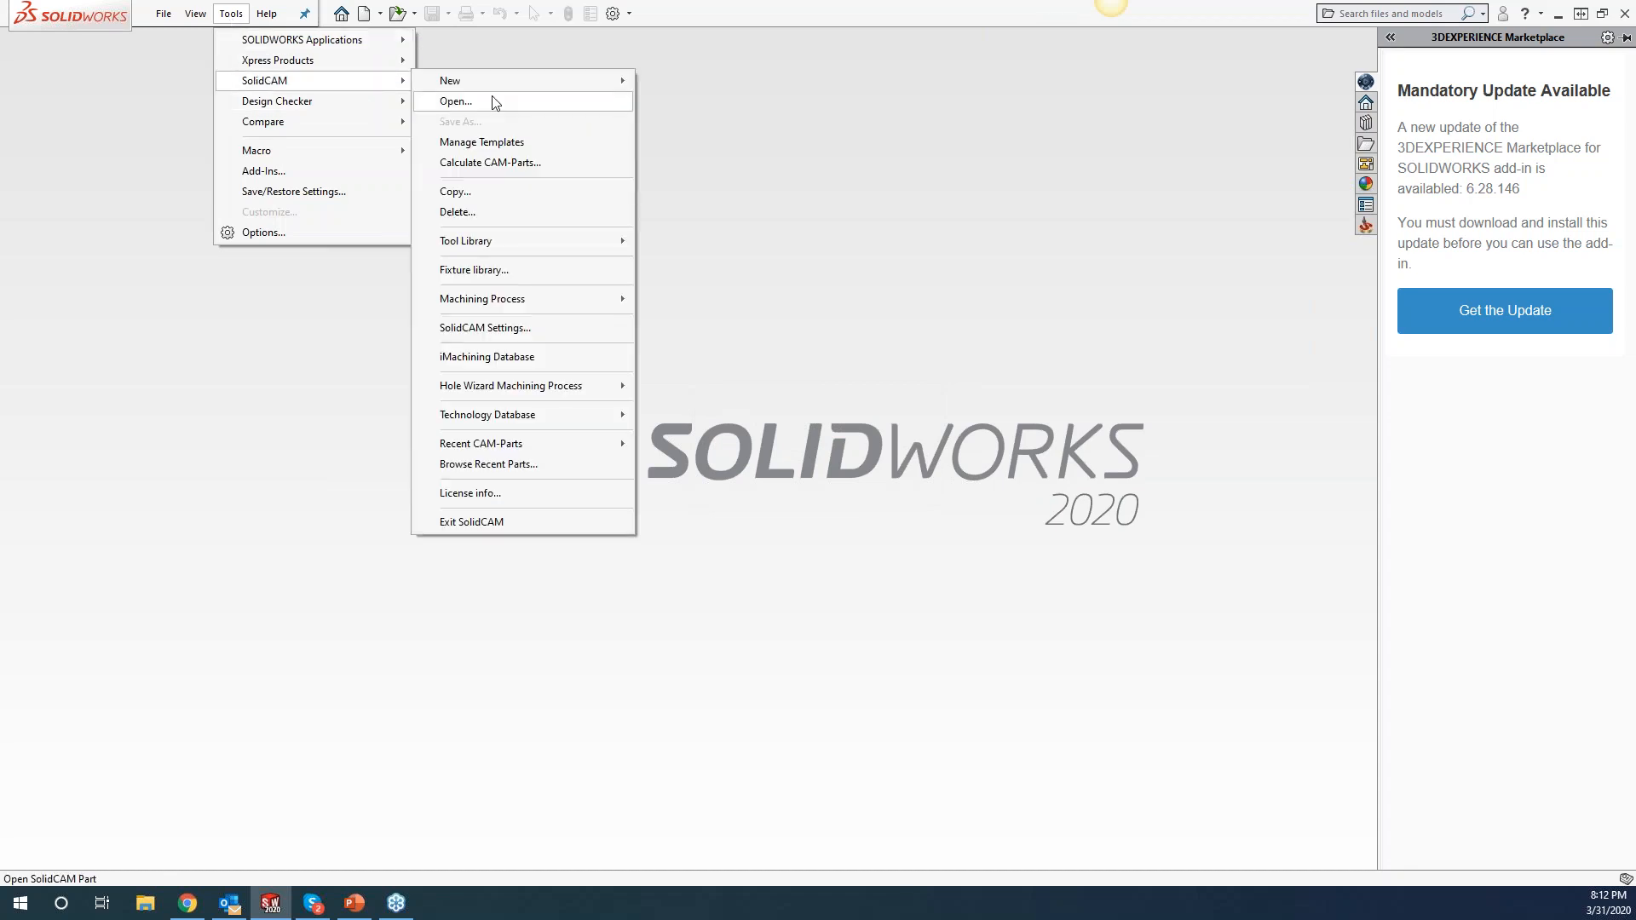
mouse_move(545, 444)
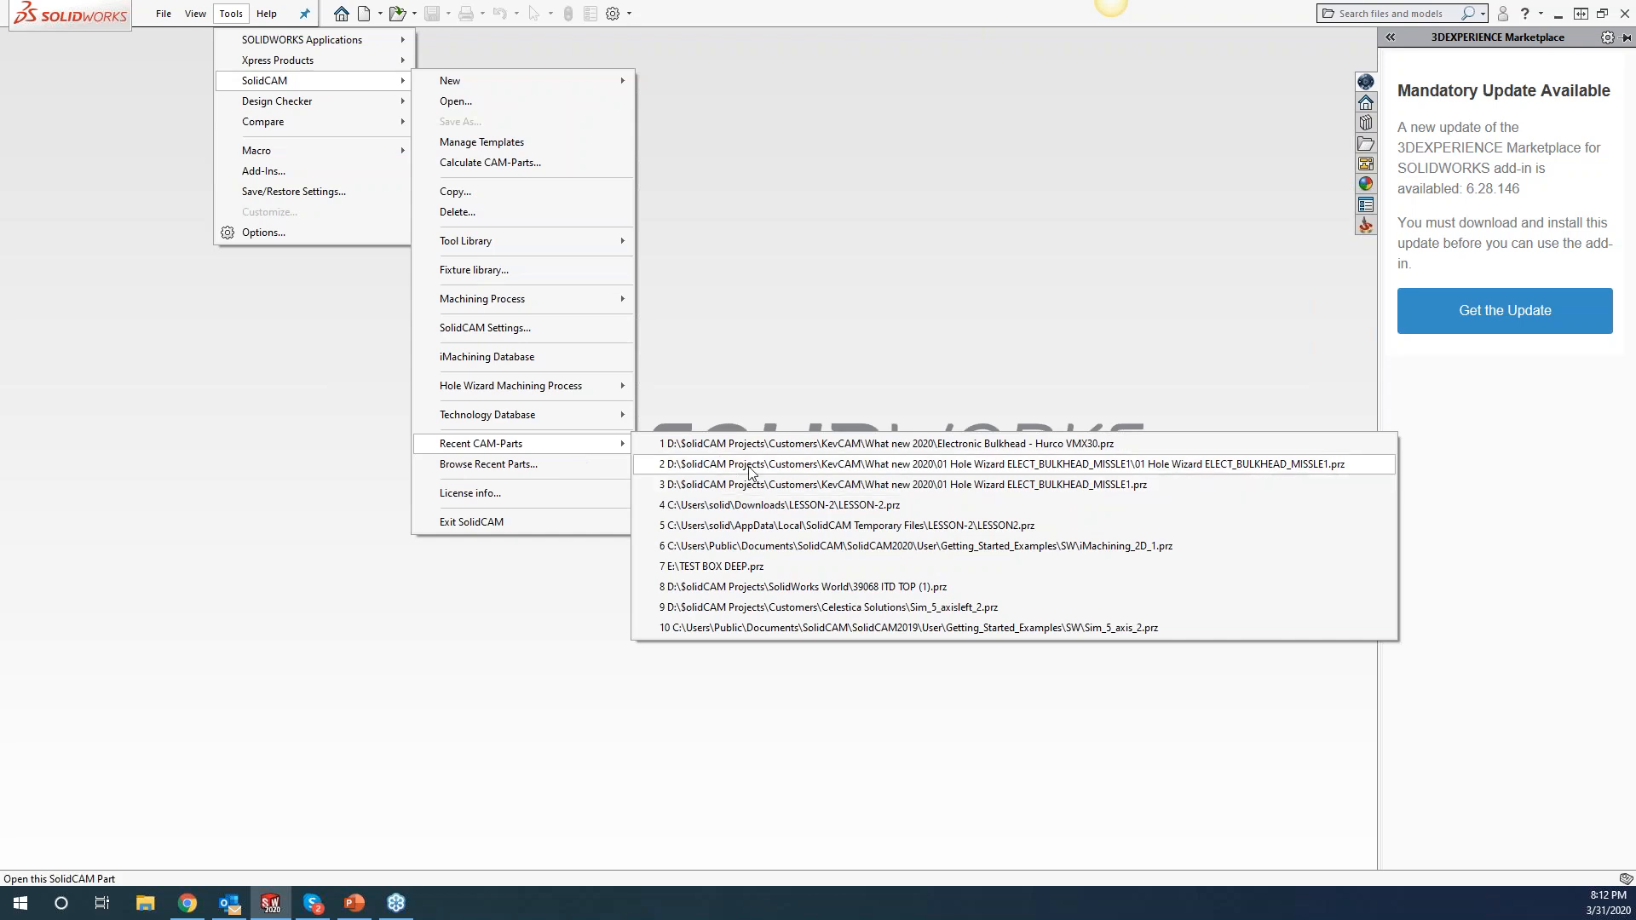
left_click(750, 464)
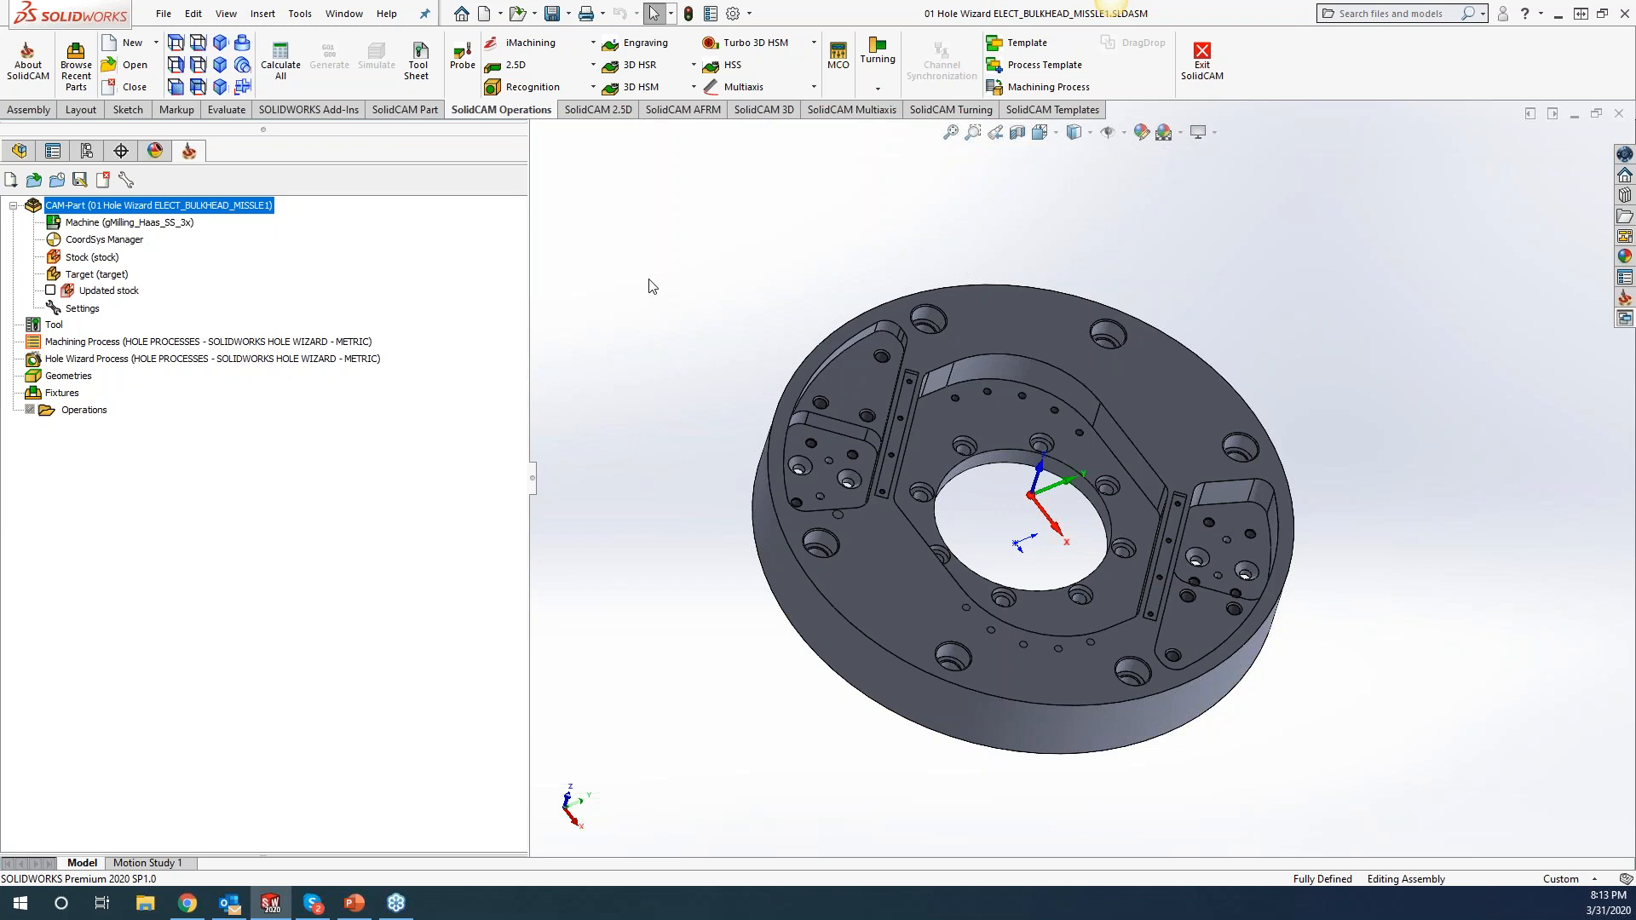
Show the SolidCAM Drag & Drop Templates pane listing templates Part 9, part 5 and M2.5 x .45 spot.
left_click(1624, 322)
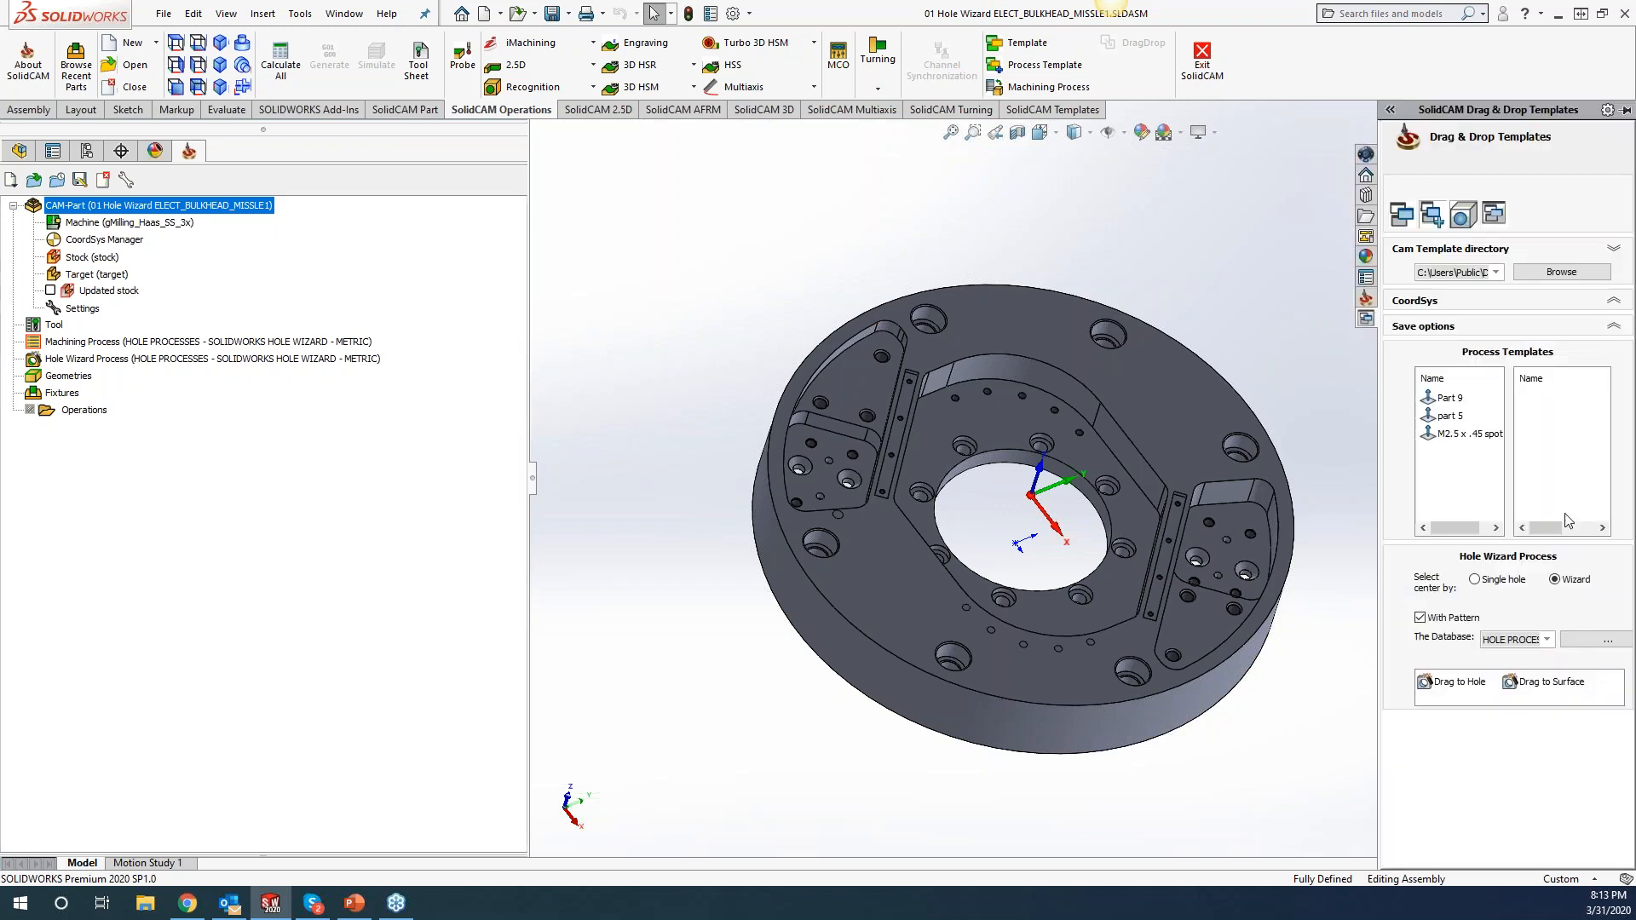
Display the operation templates list, then the Hole Wizard Process settings.
left_click(1402, 218)
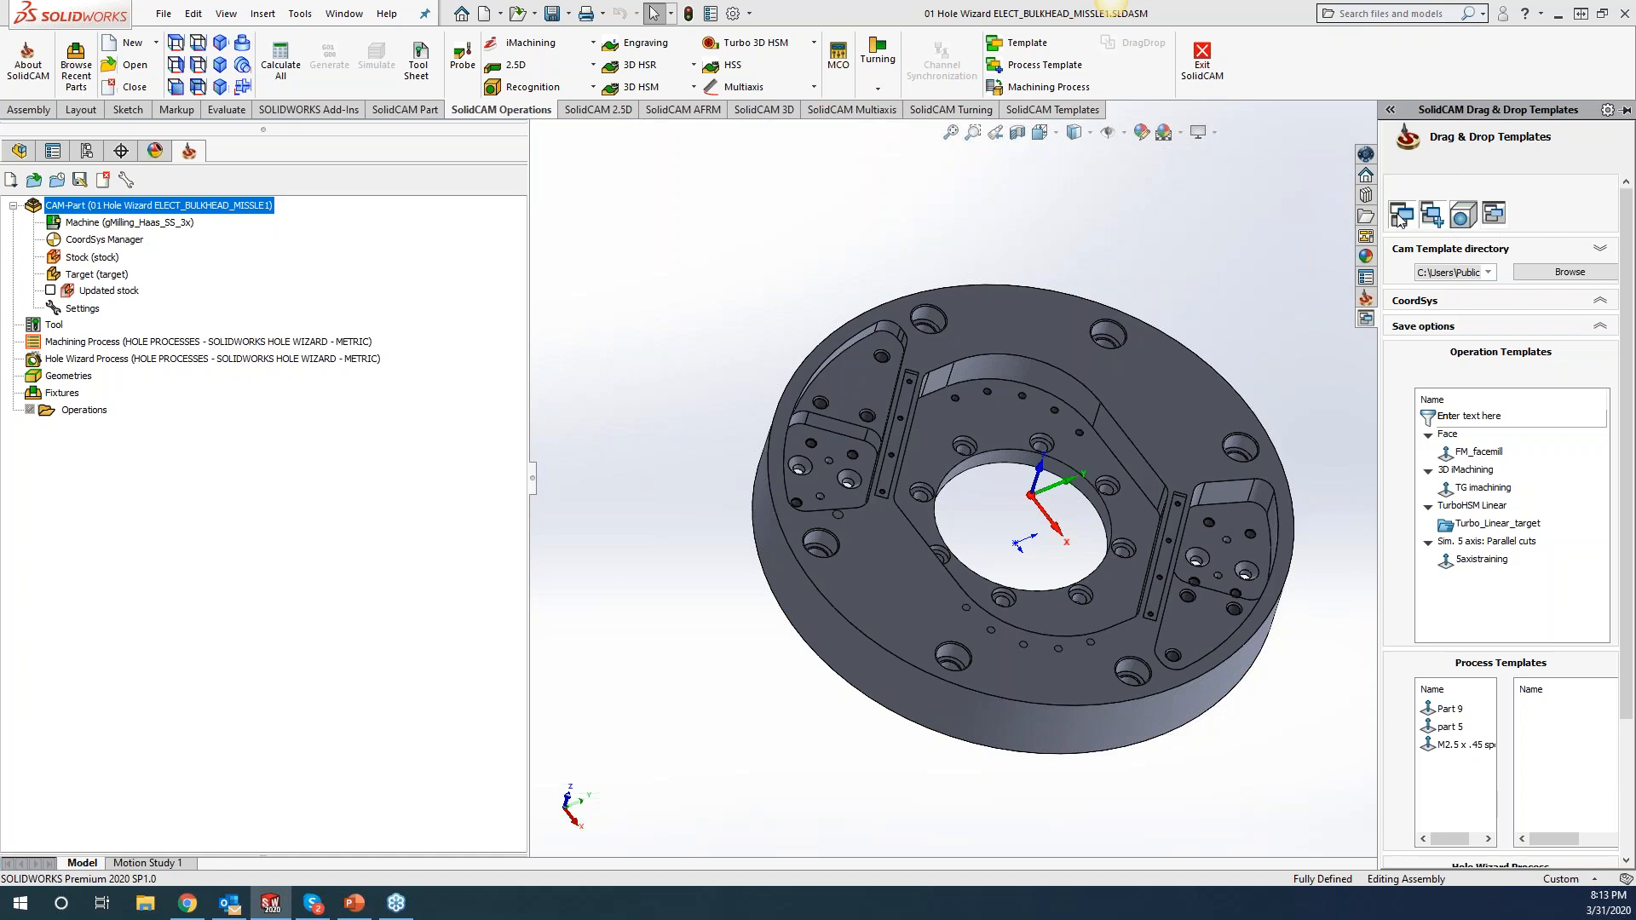
left_click(1599, 419)
left_click(1434, 218)
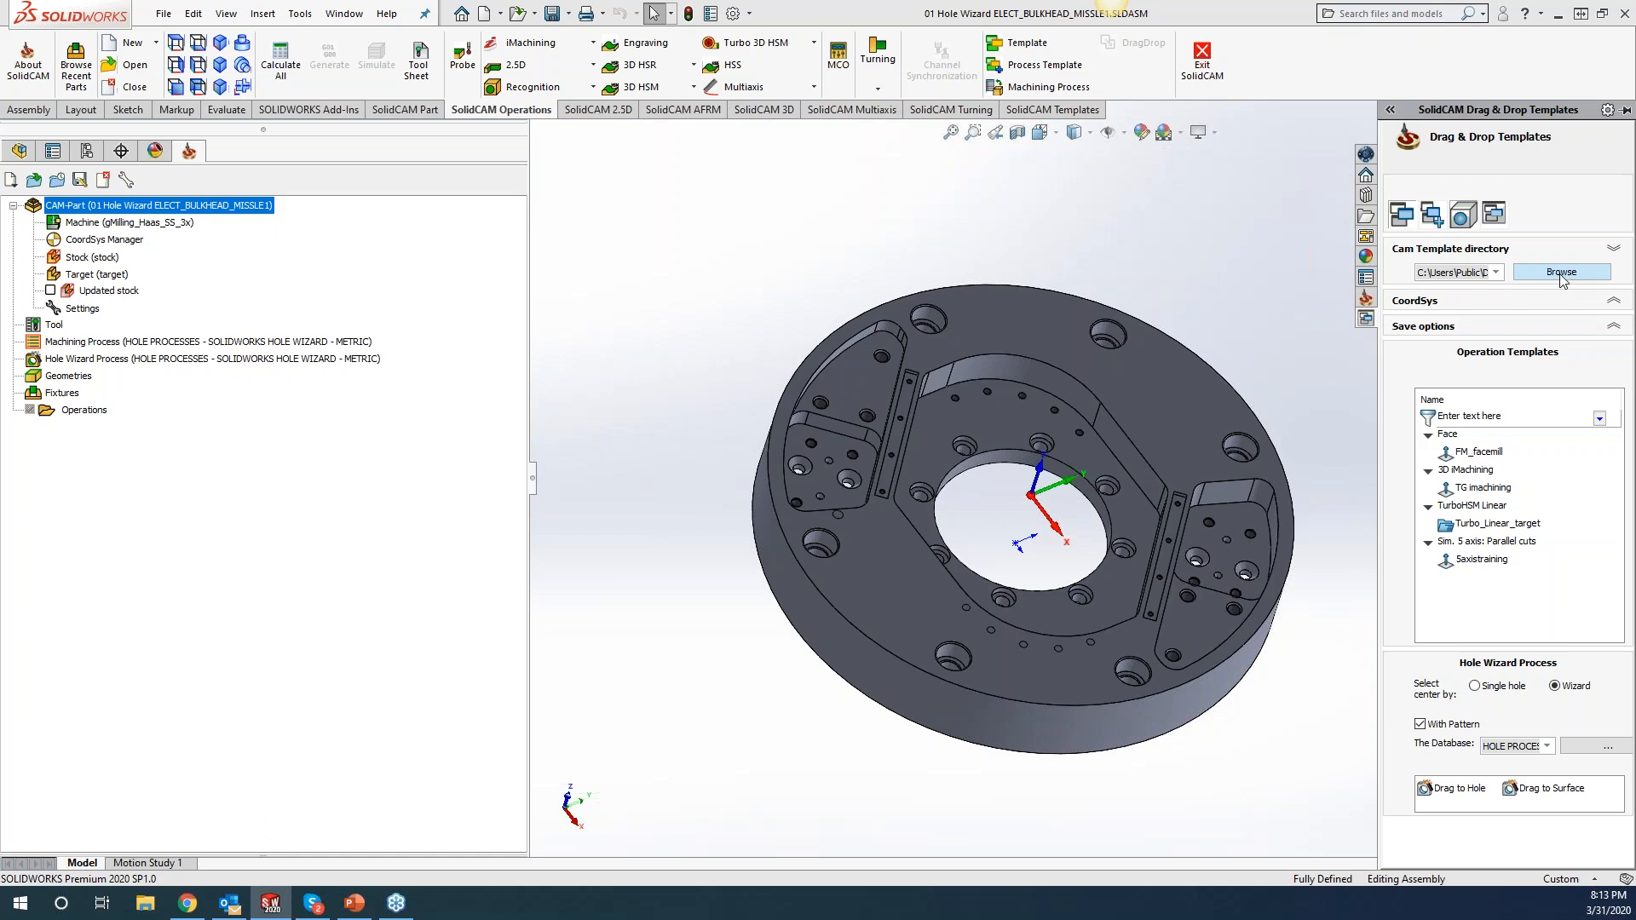
Review the Cam Template directory list and folder browser unchanged, then expand and collapse CoordSys.
left_click(1496, 273)
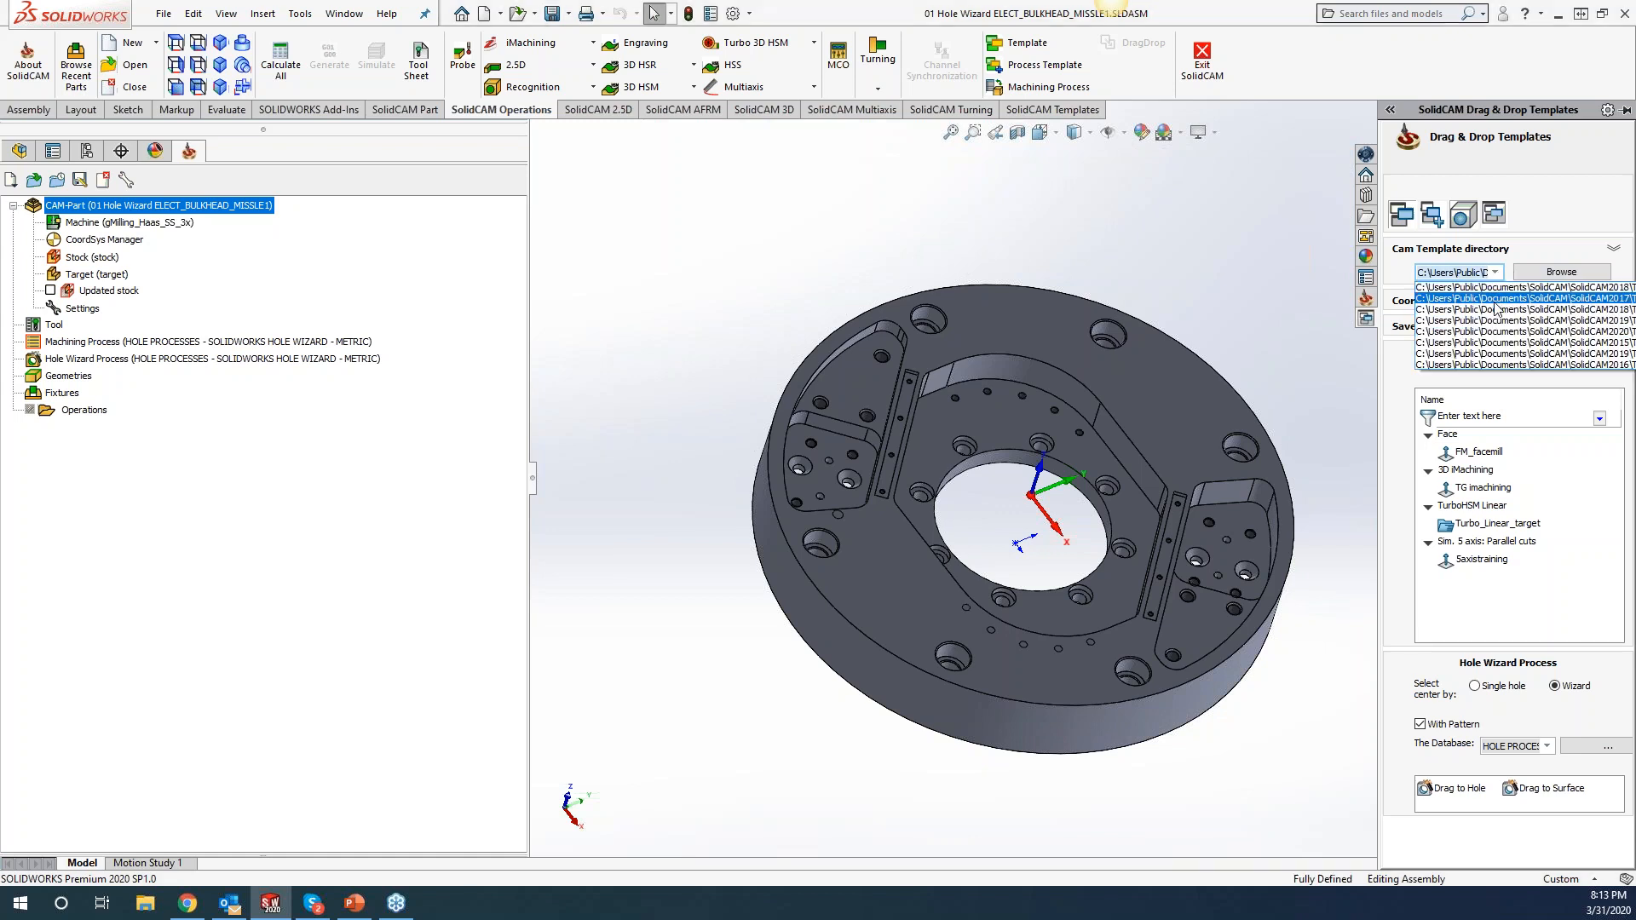
left_click(1562, 273)
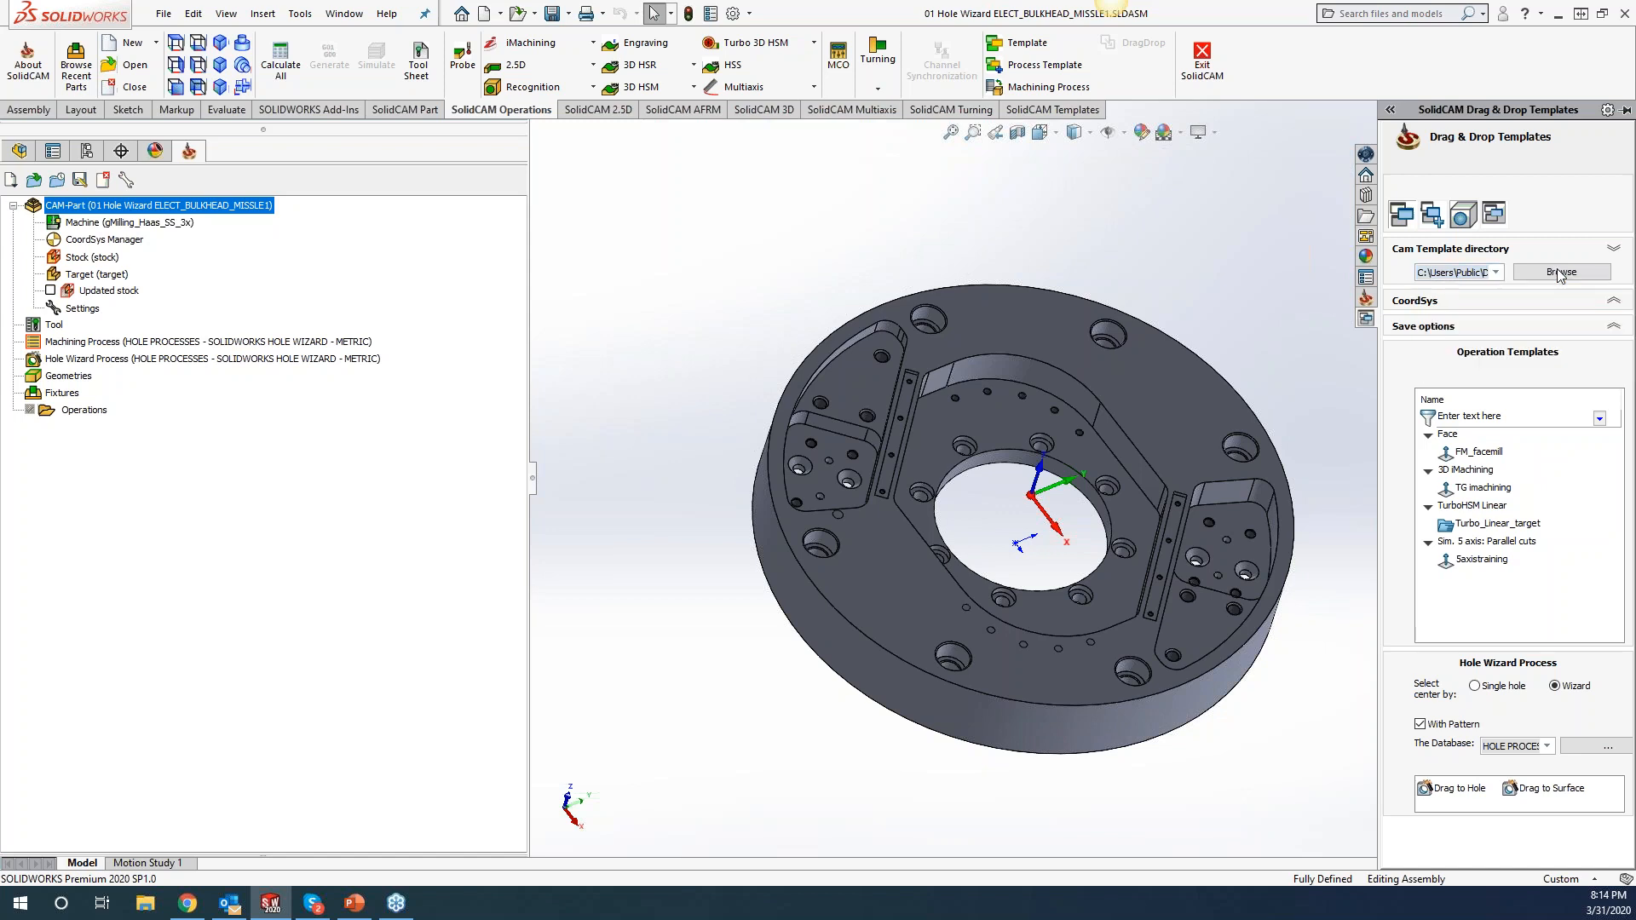
left_click(1561, 273)
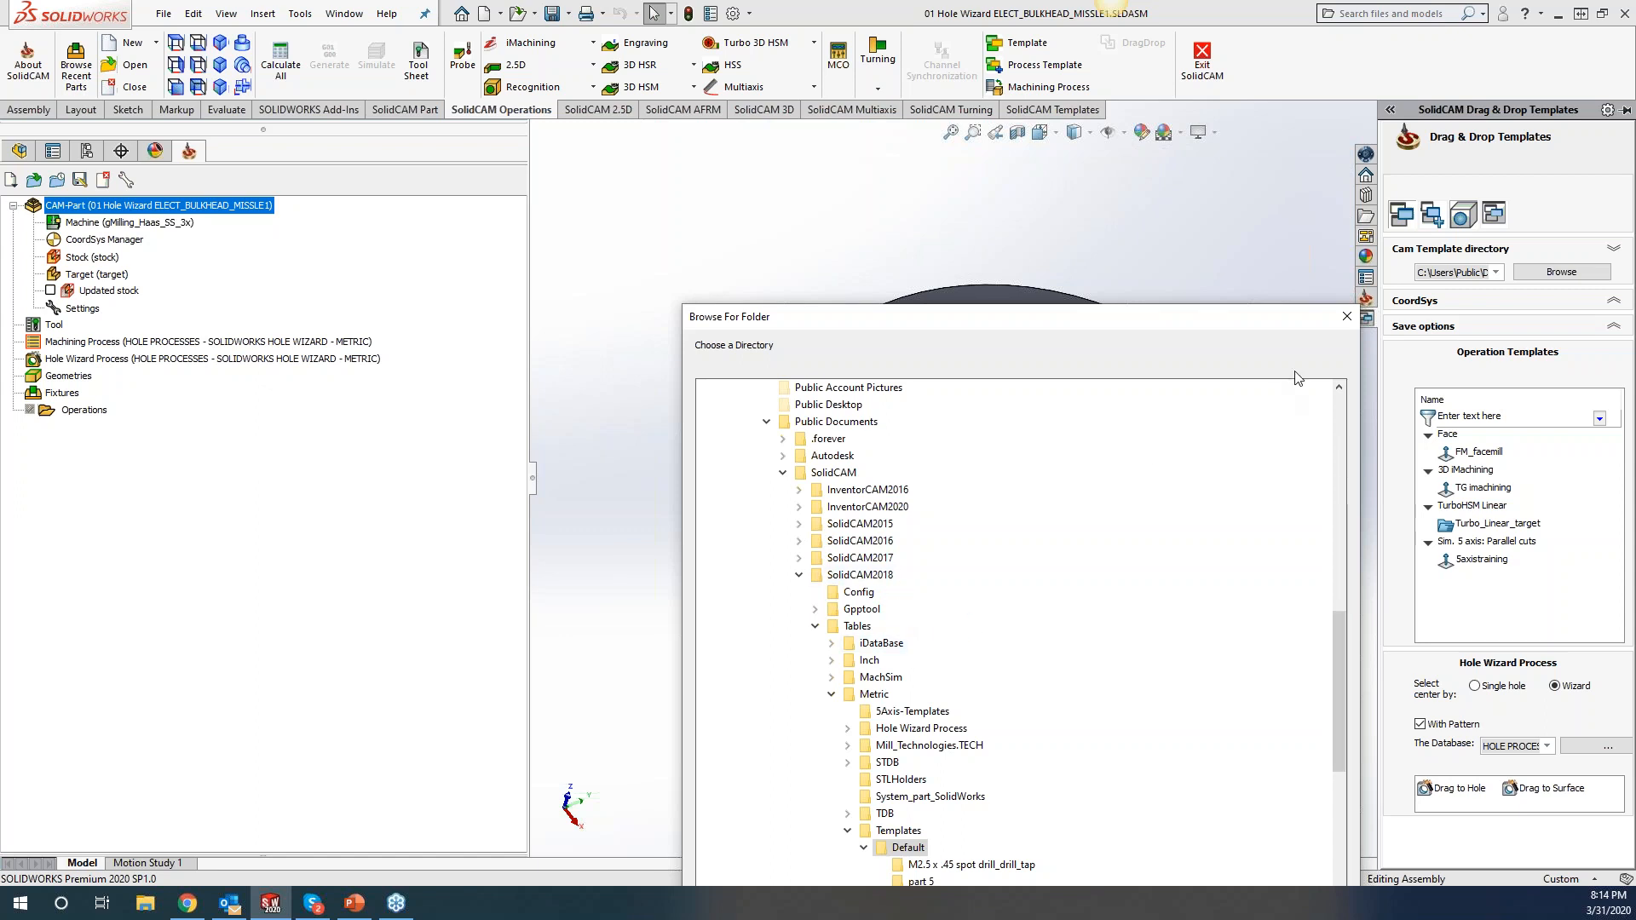
left_click(1347, 317)
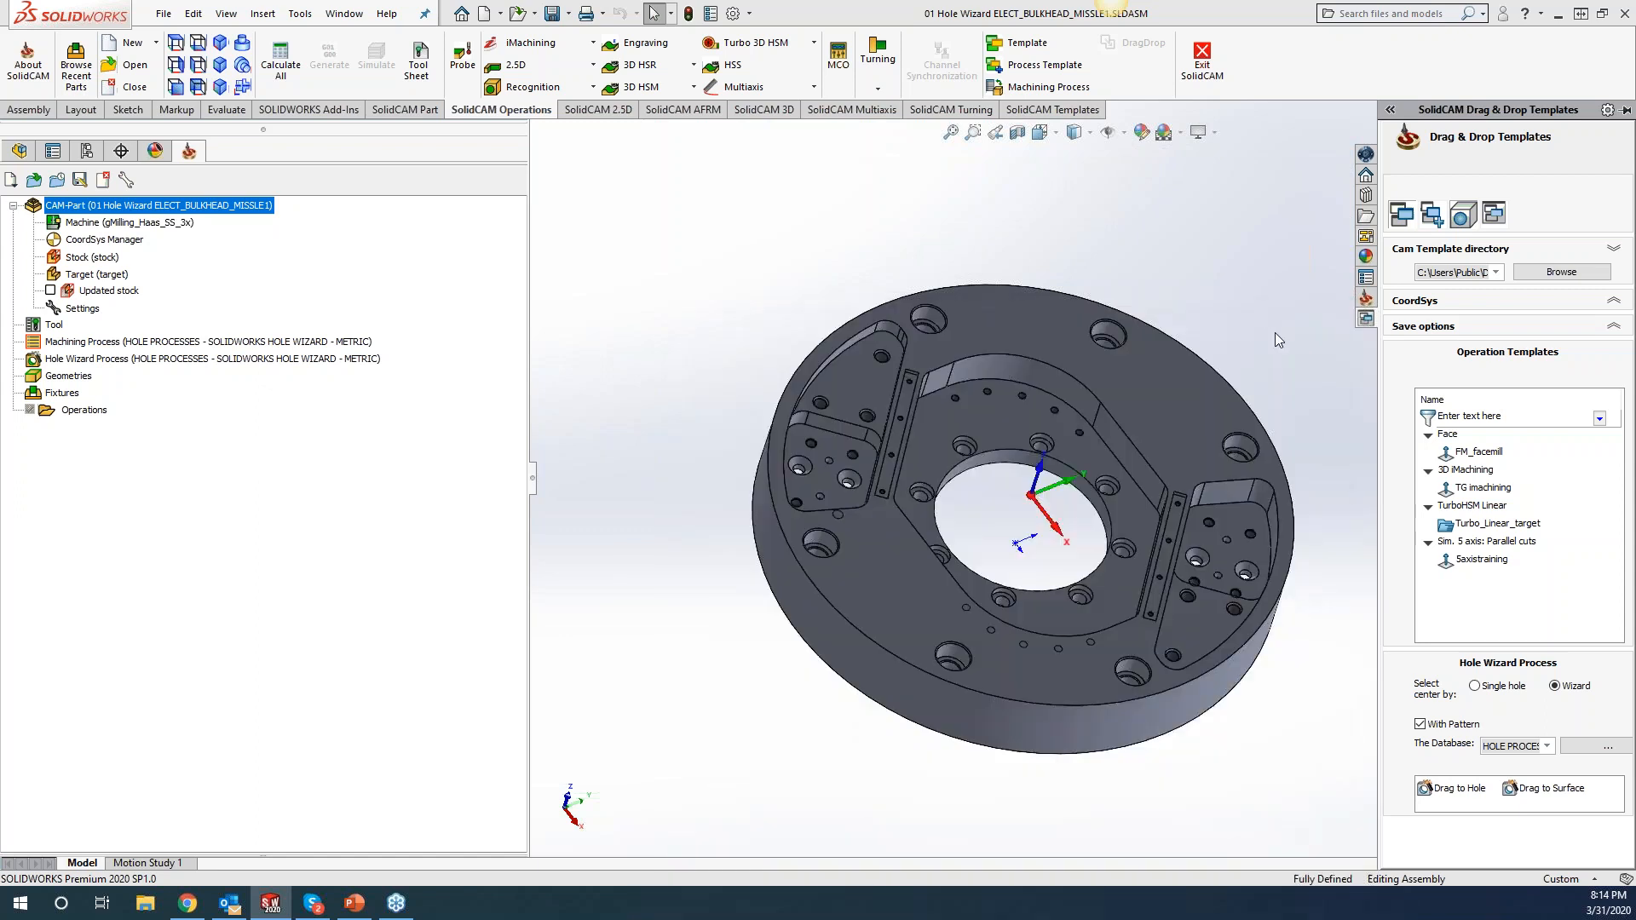
left_click(1497, 273)
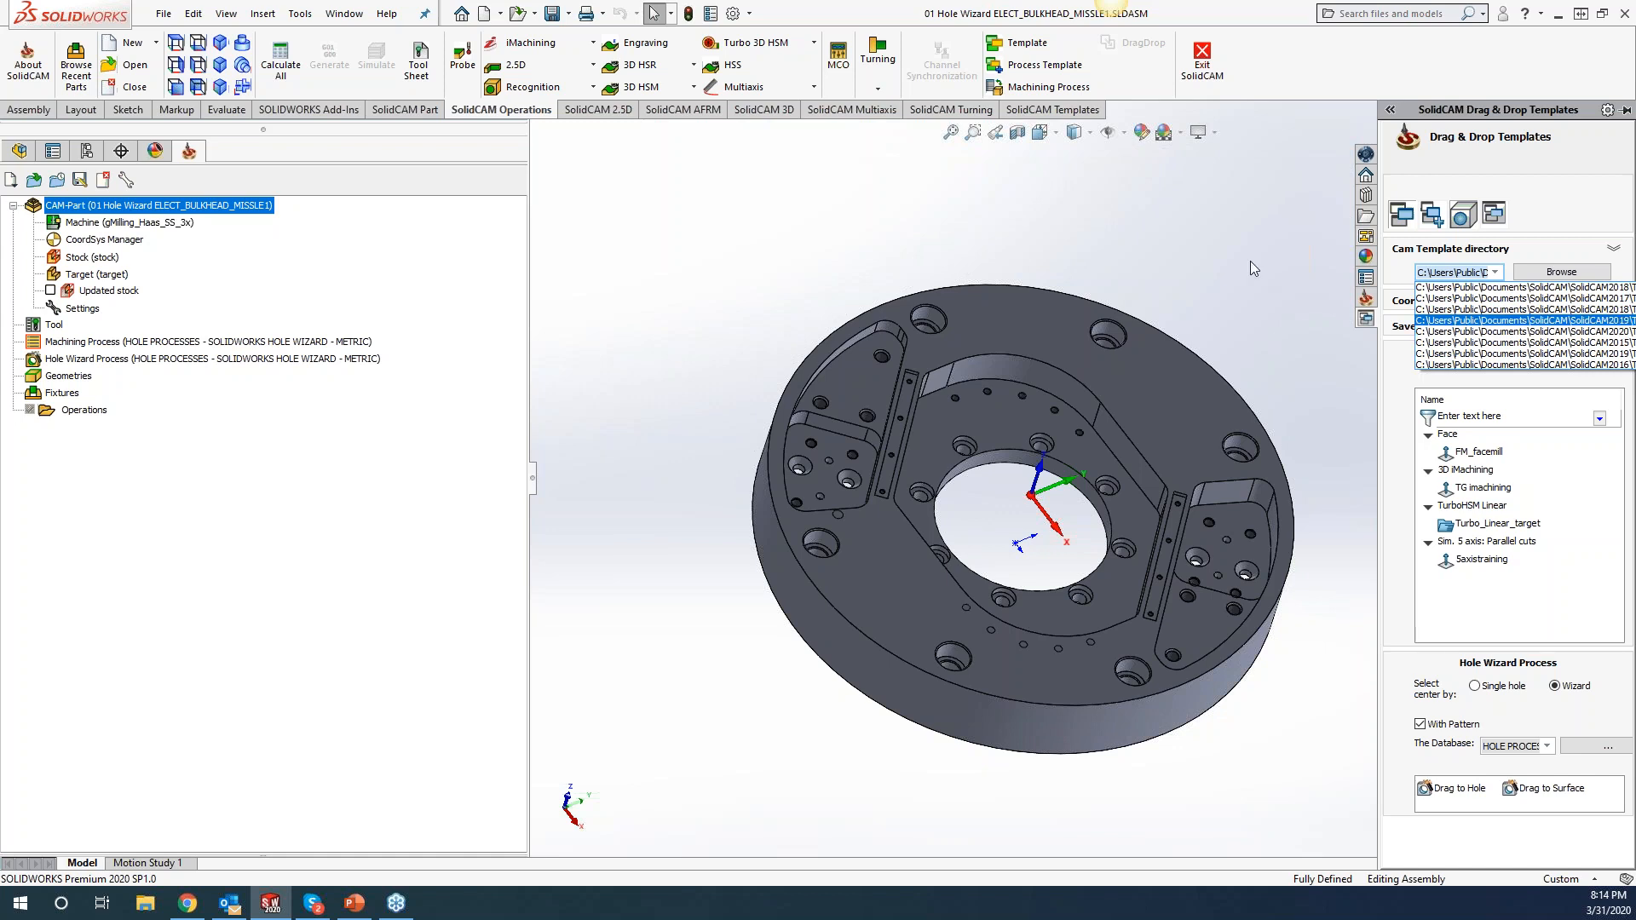
left_click(1249, 218)
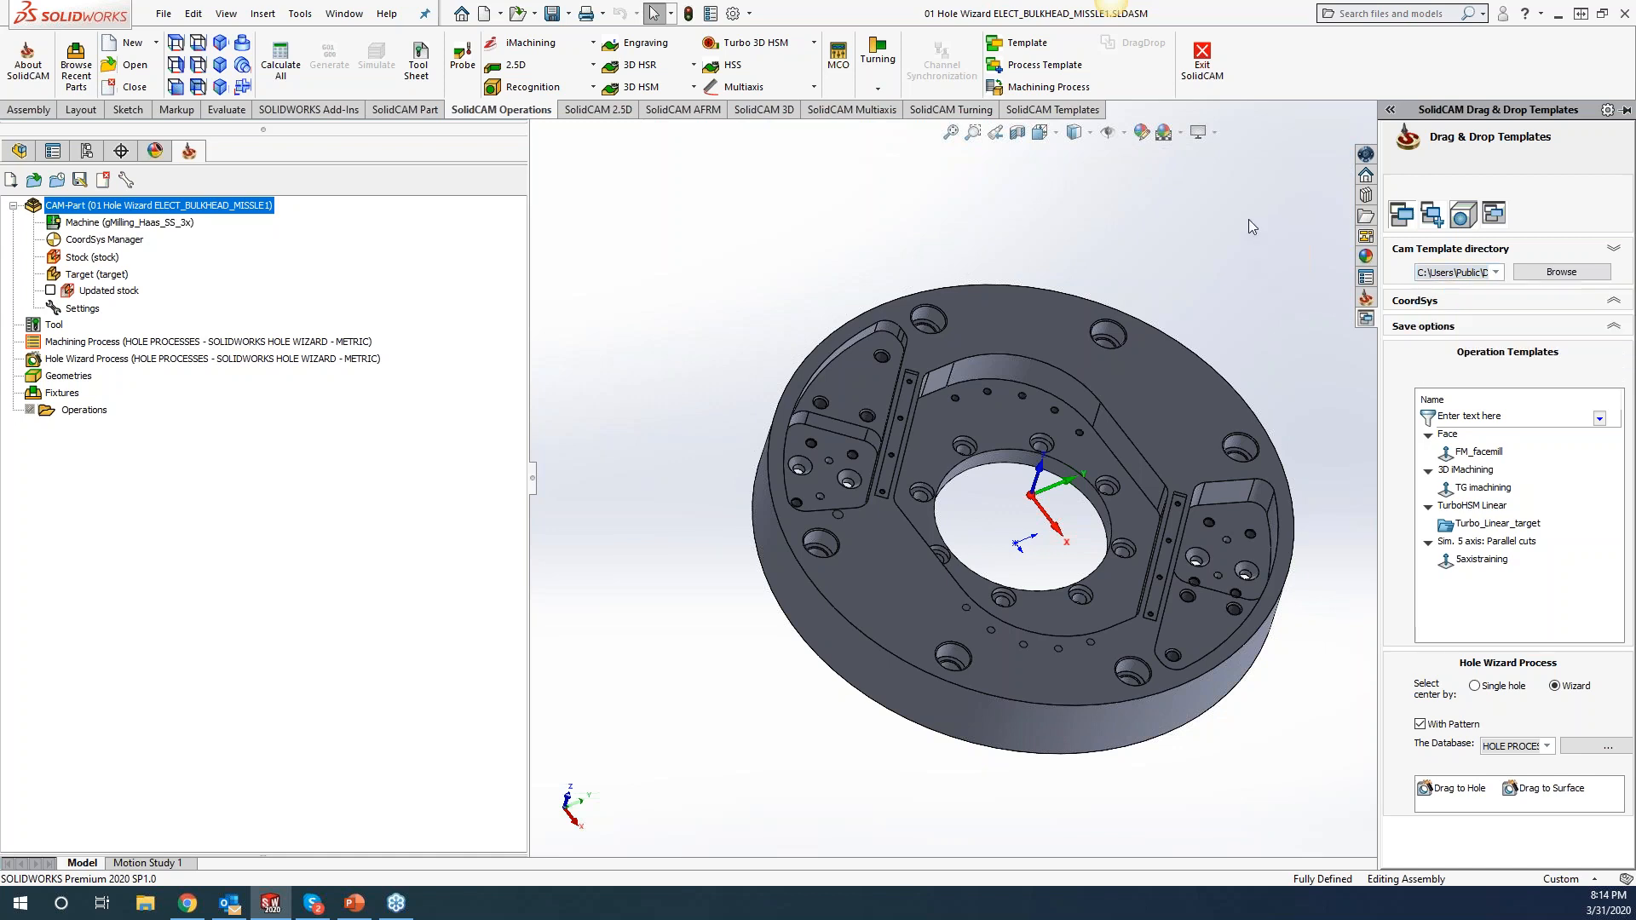
left_click(1502, 309)
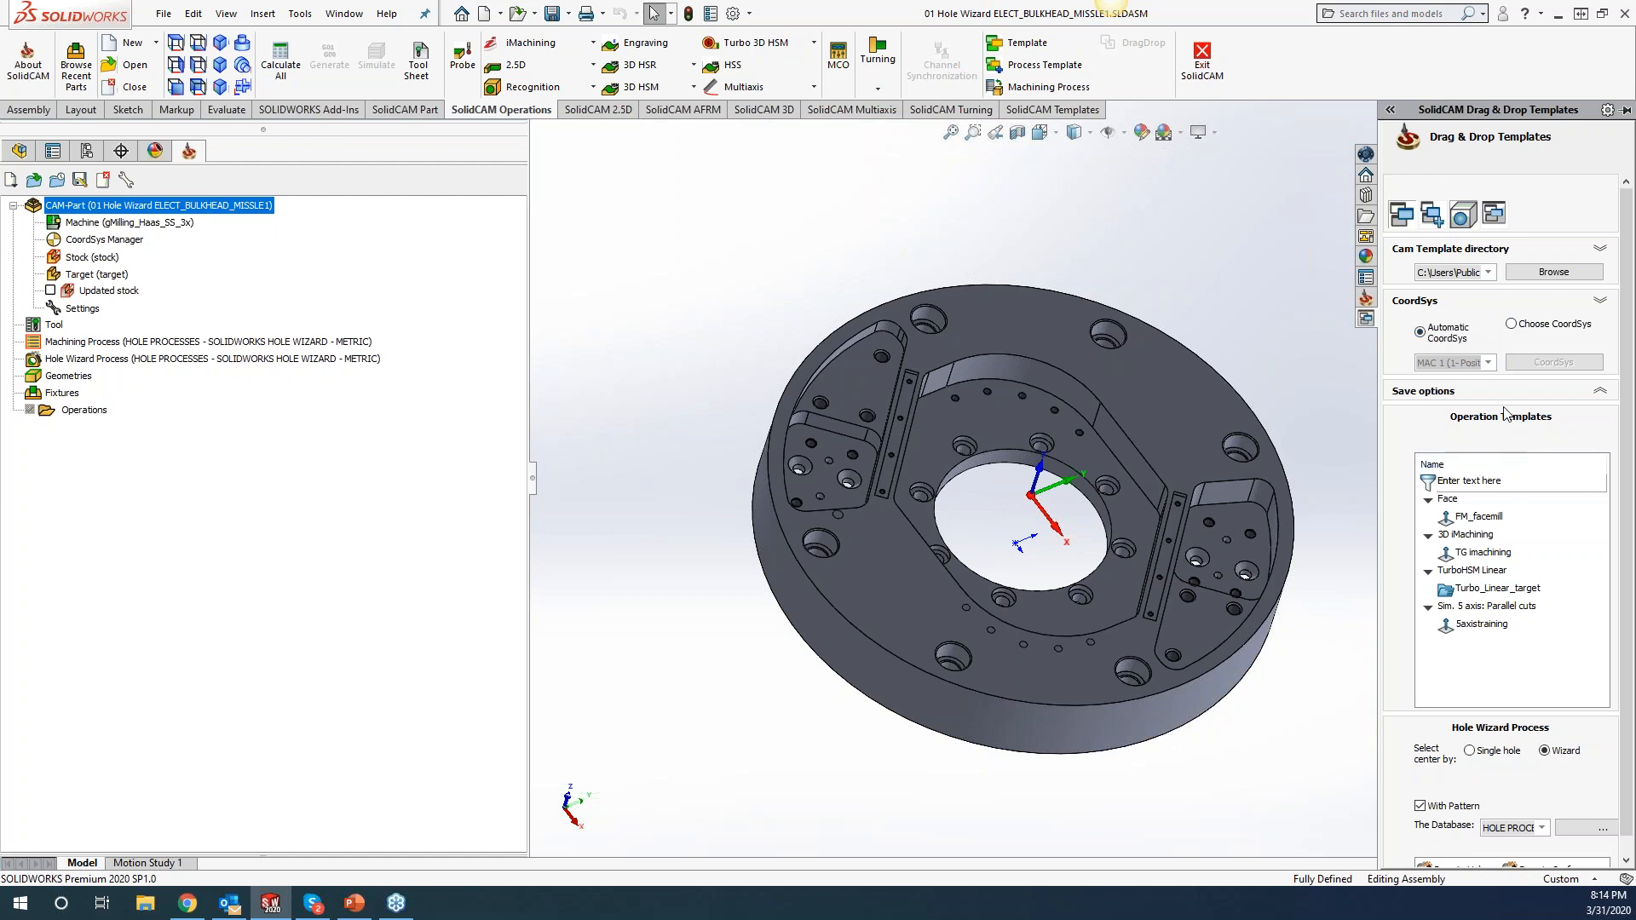
left_click(1609, 305)
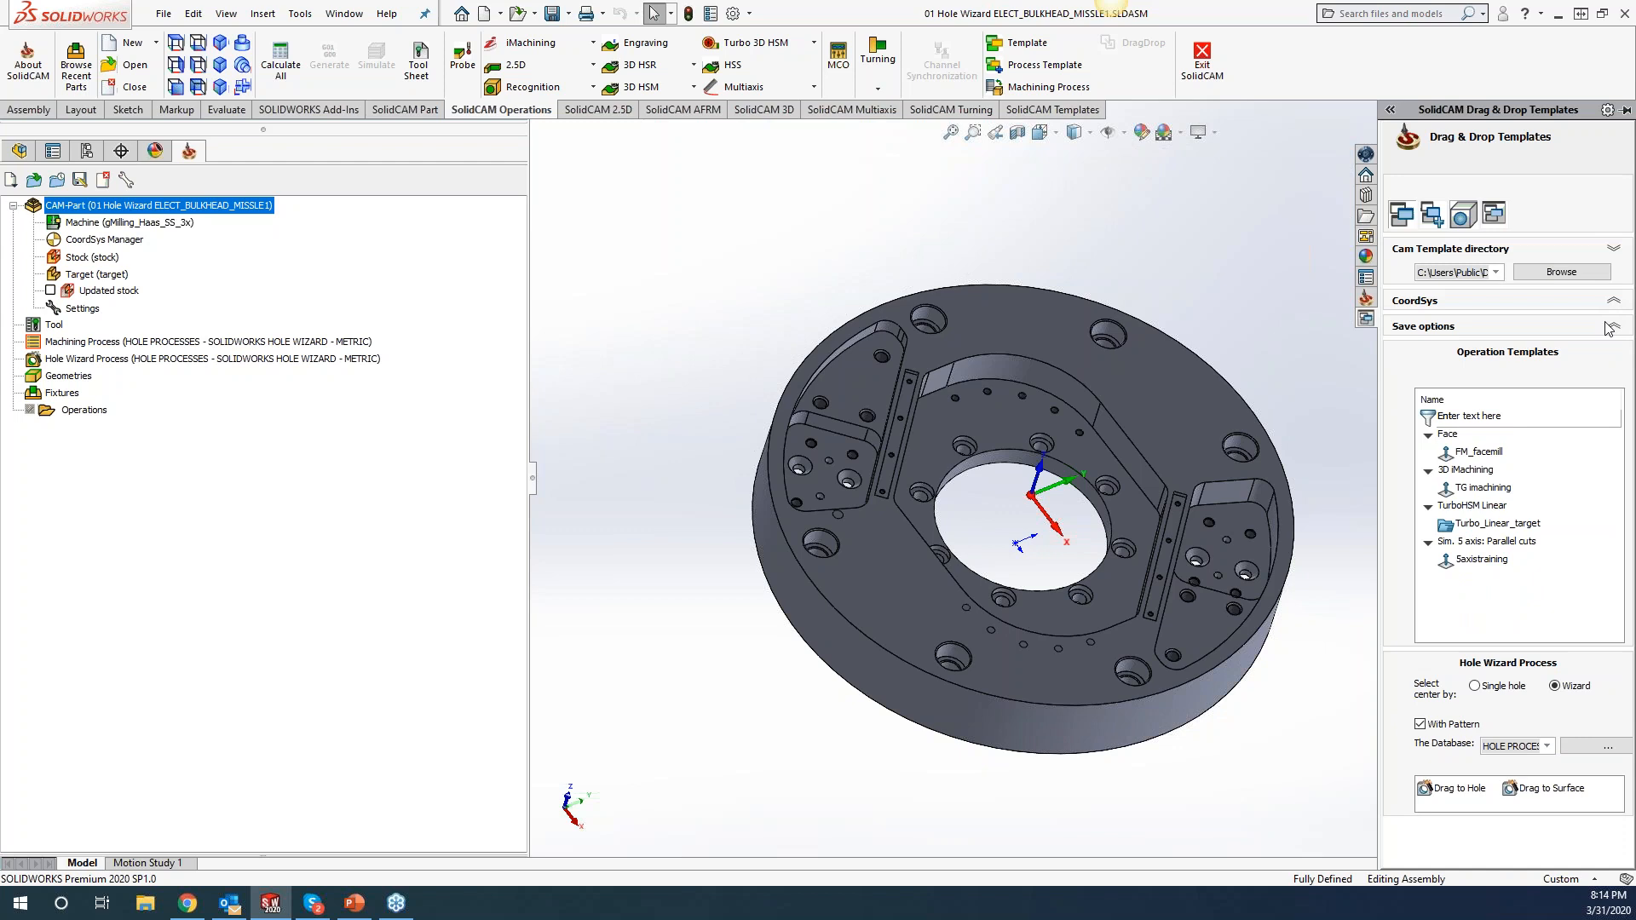
left_click(1493, 215)
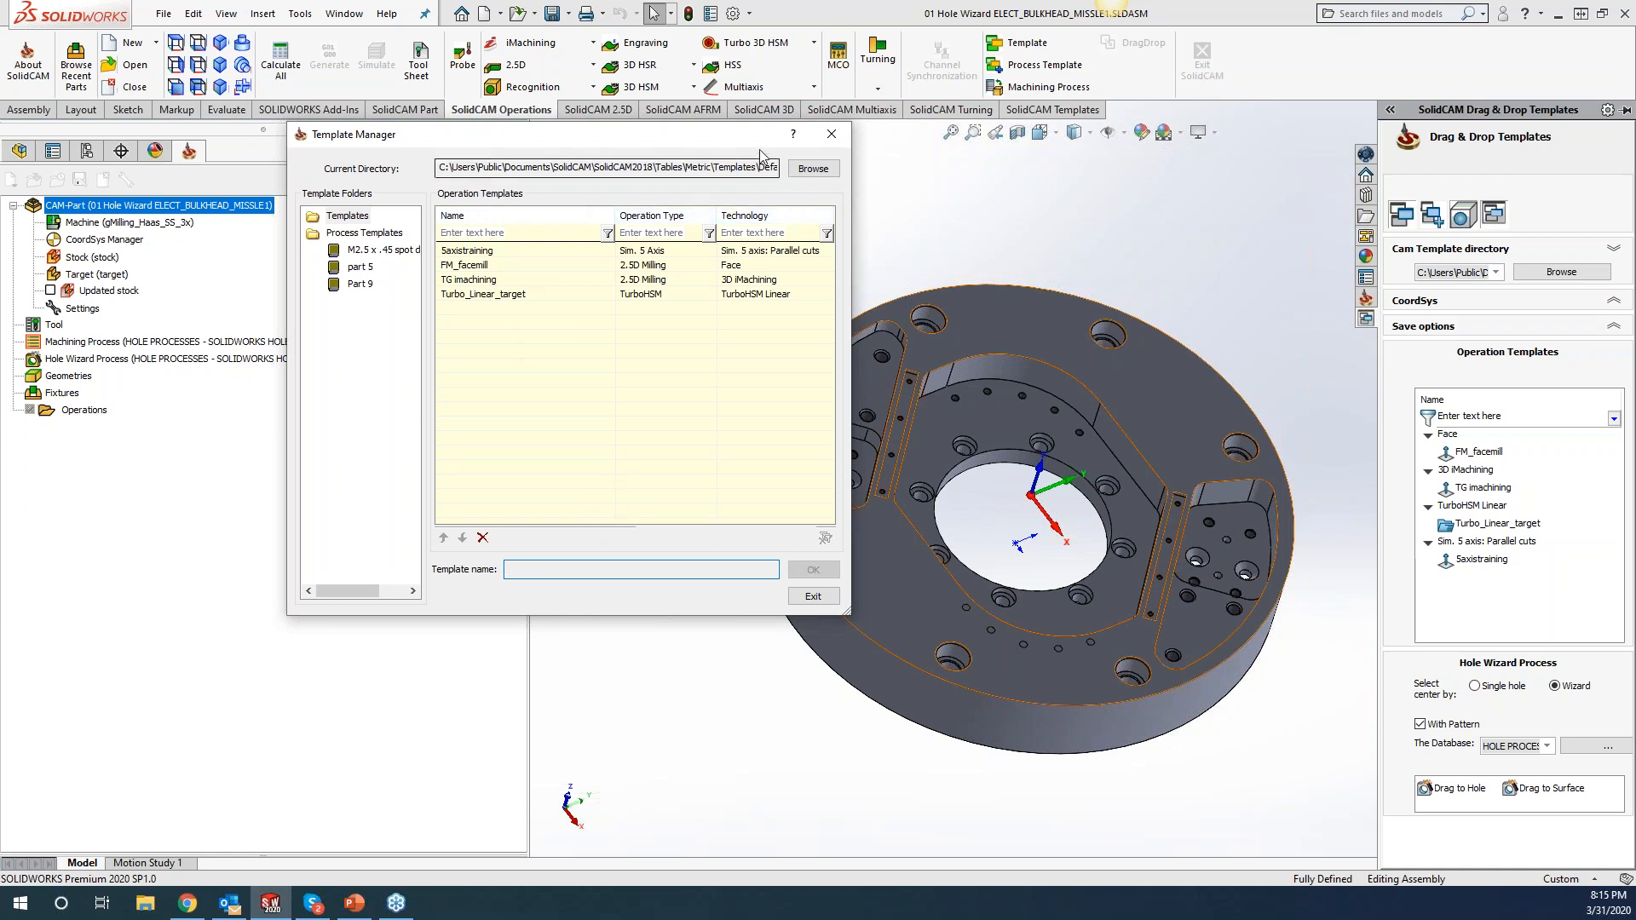
left_click(832, 134)
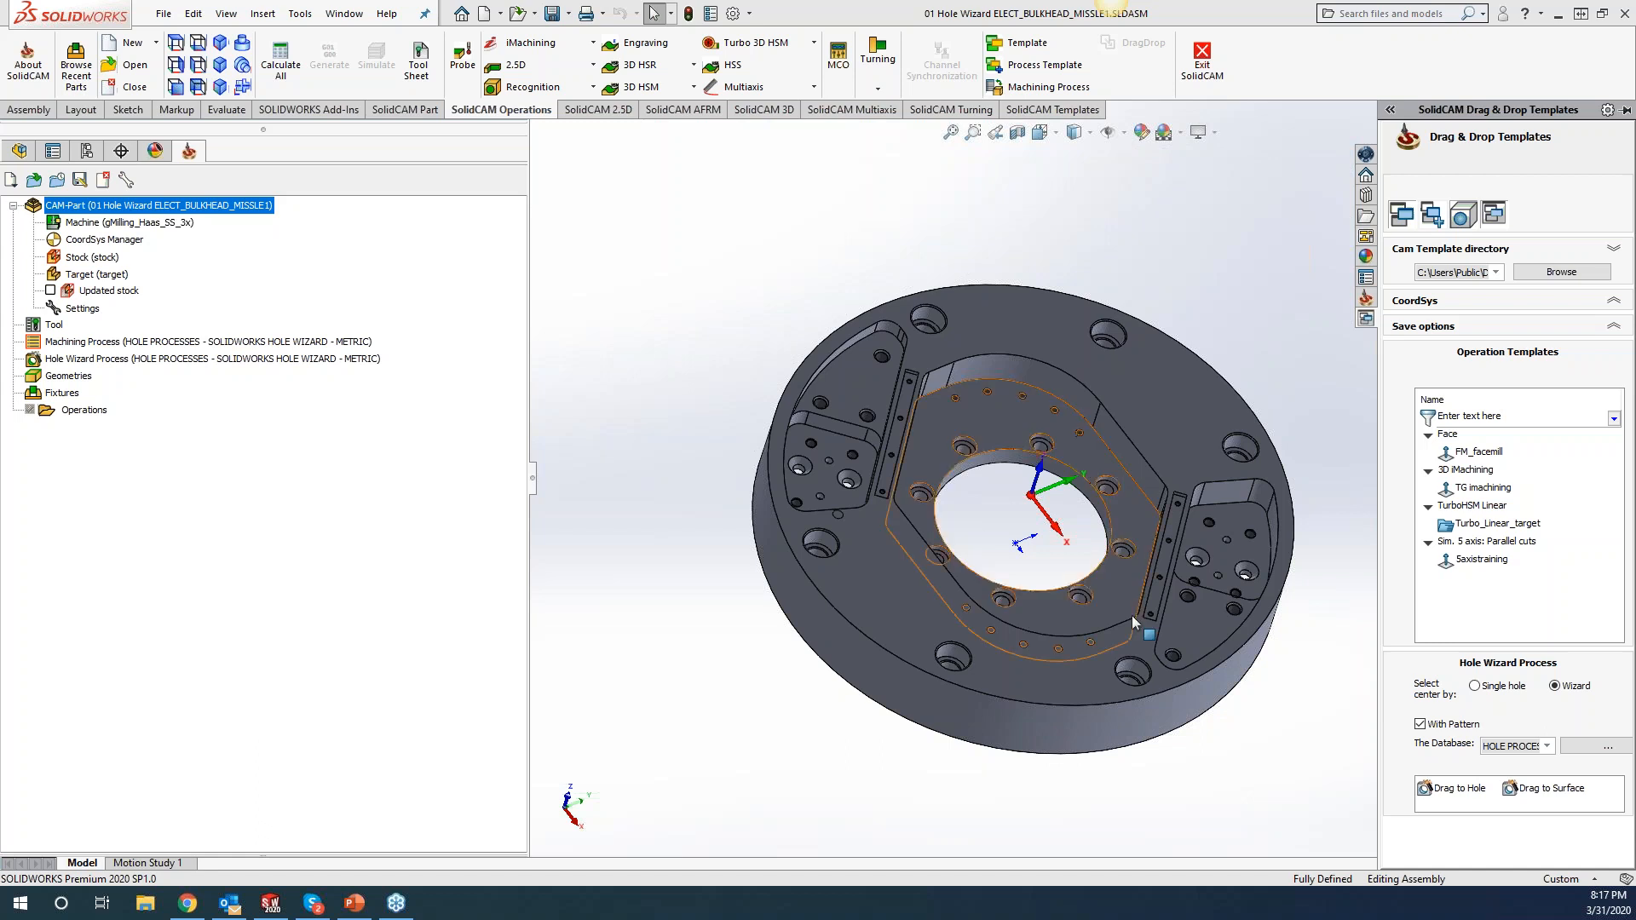
left_click_drag(1490, 456, 1194, 407)
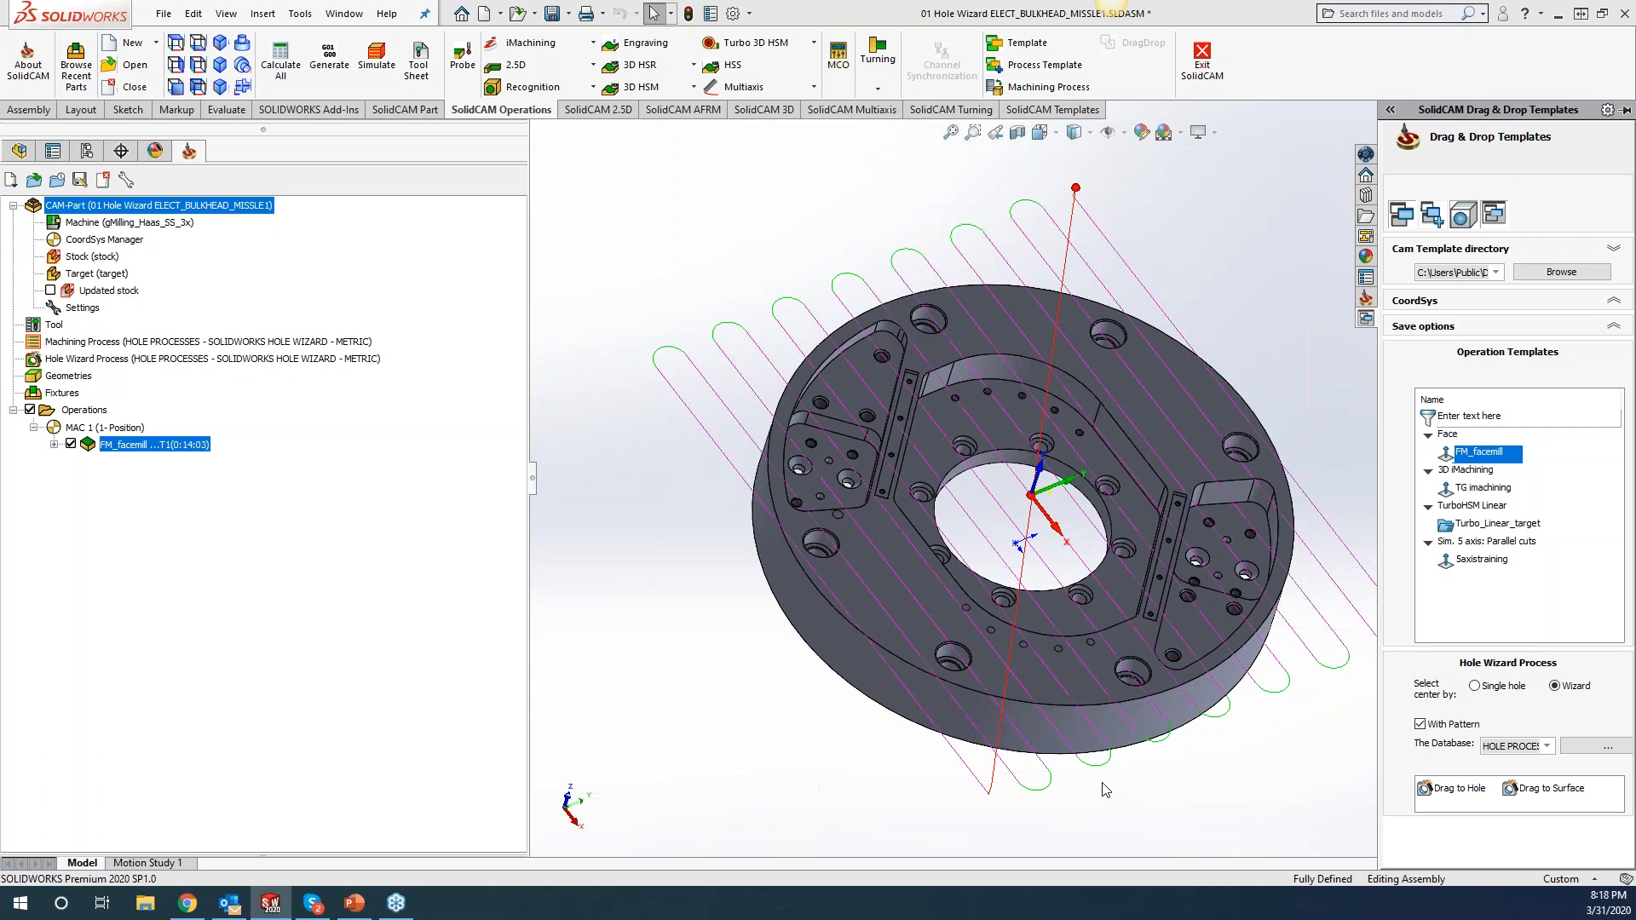
right_click(127, 454)
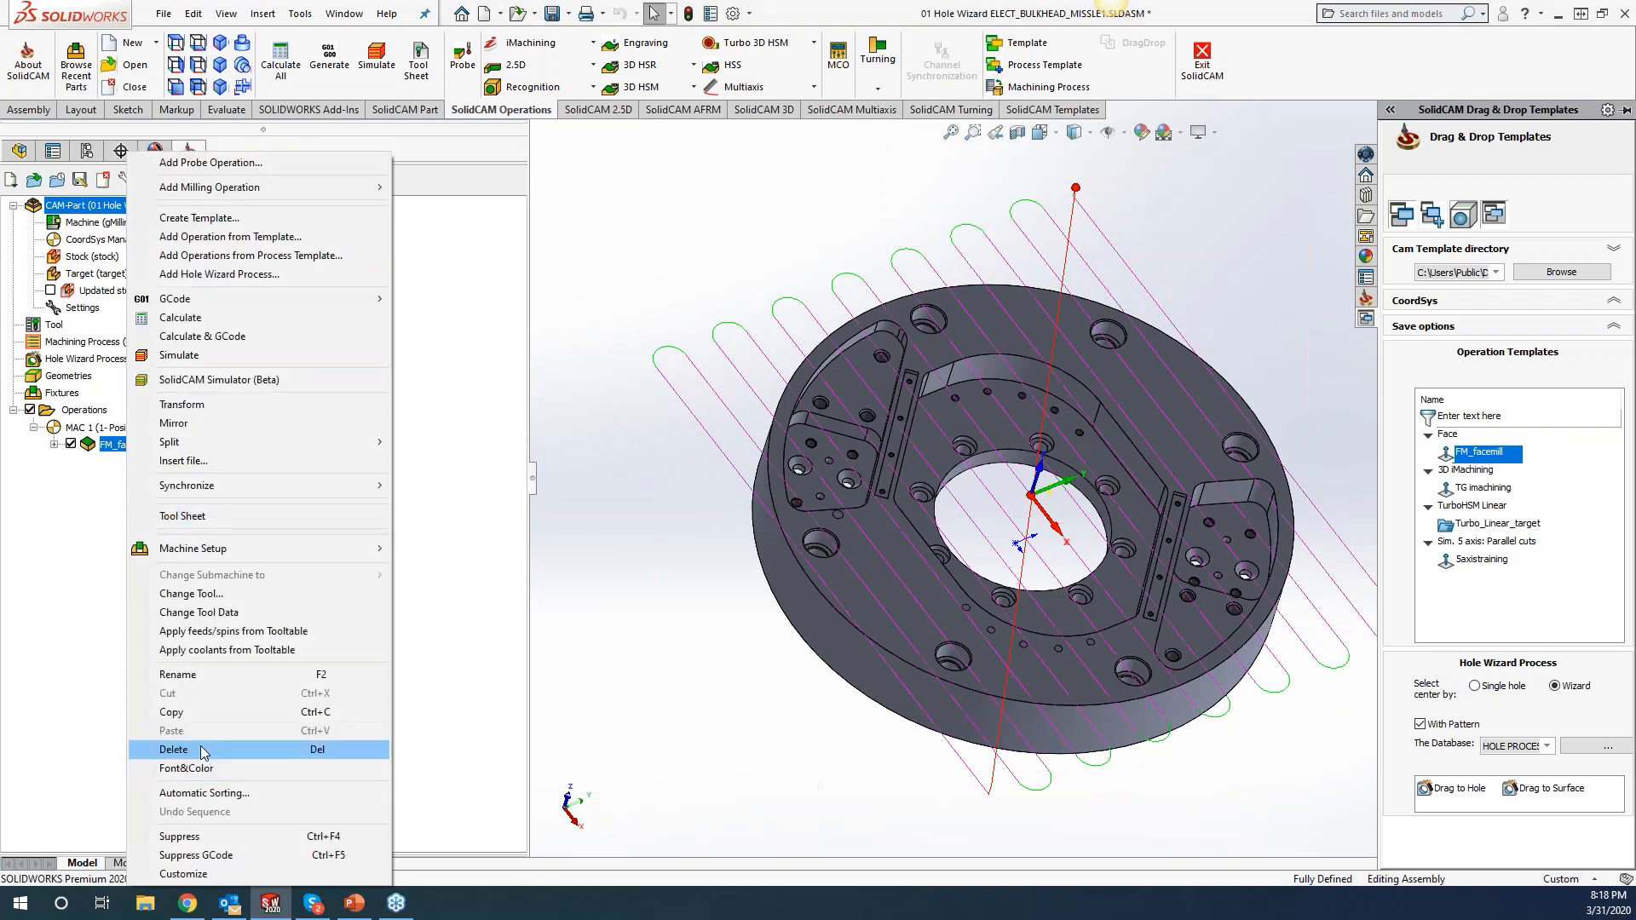
left_click(201, 745)
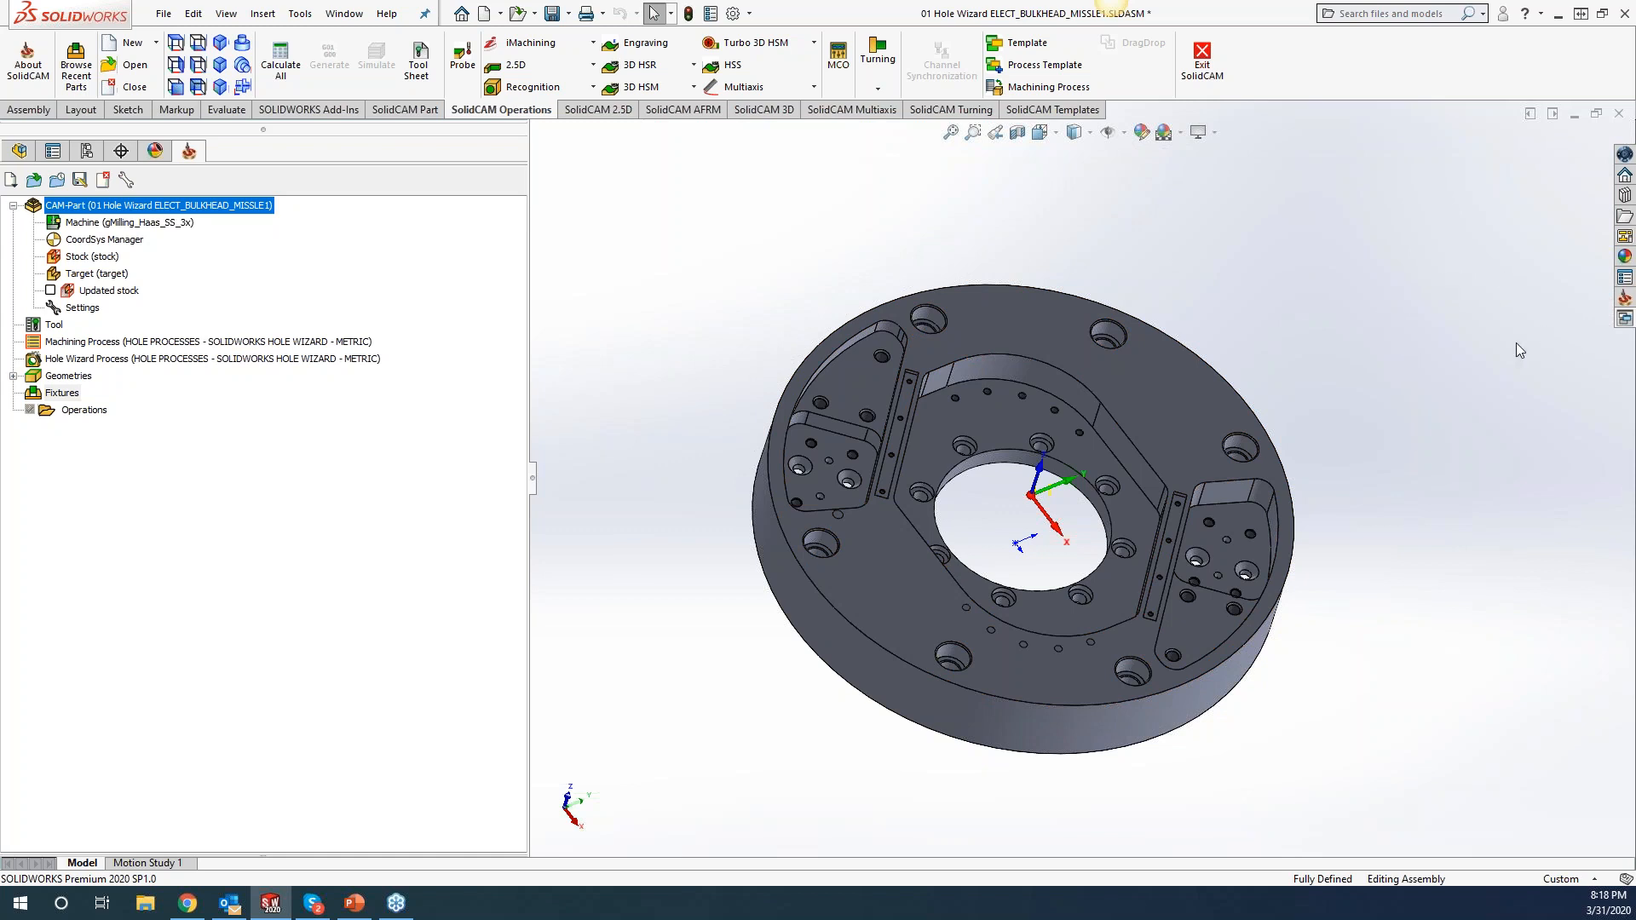
Open the SolidCAM Drag & Drop Templates tab in the right-hand task pane.
left_click(1623, 321)
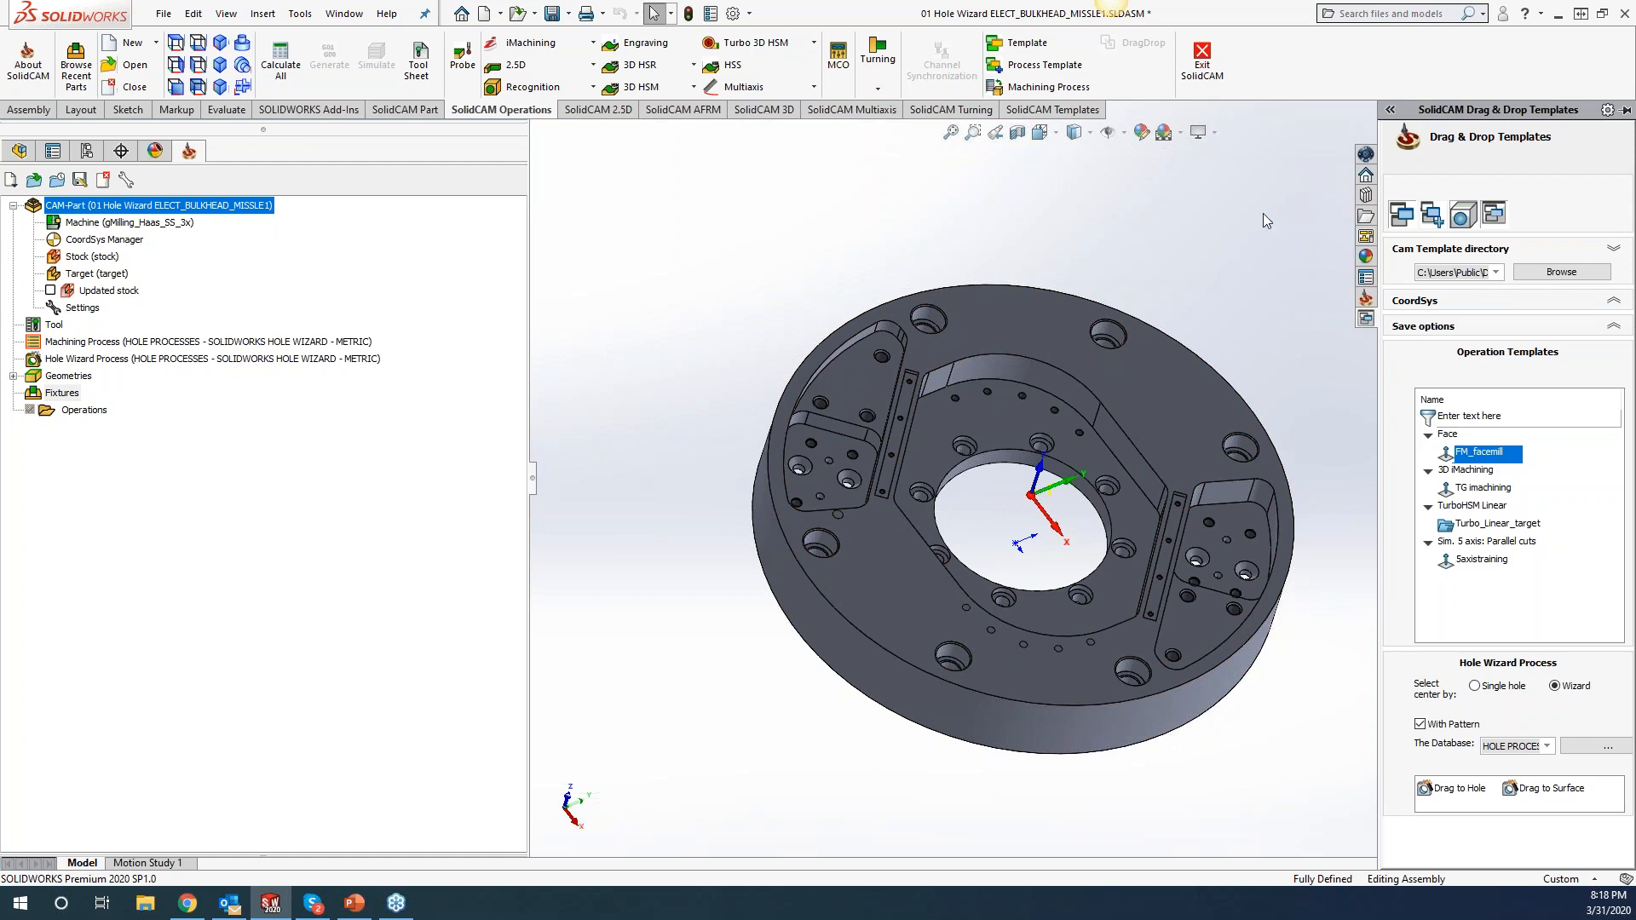
Pin the Drag & Drop Templates task pane so it no longer auto-hides.
left_click(1624, 111)
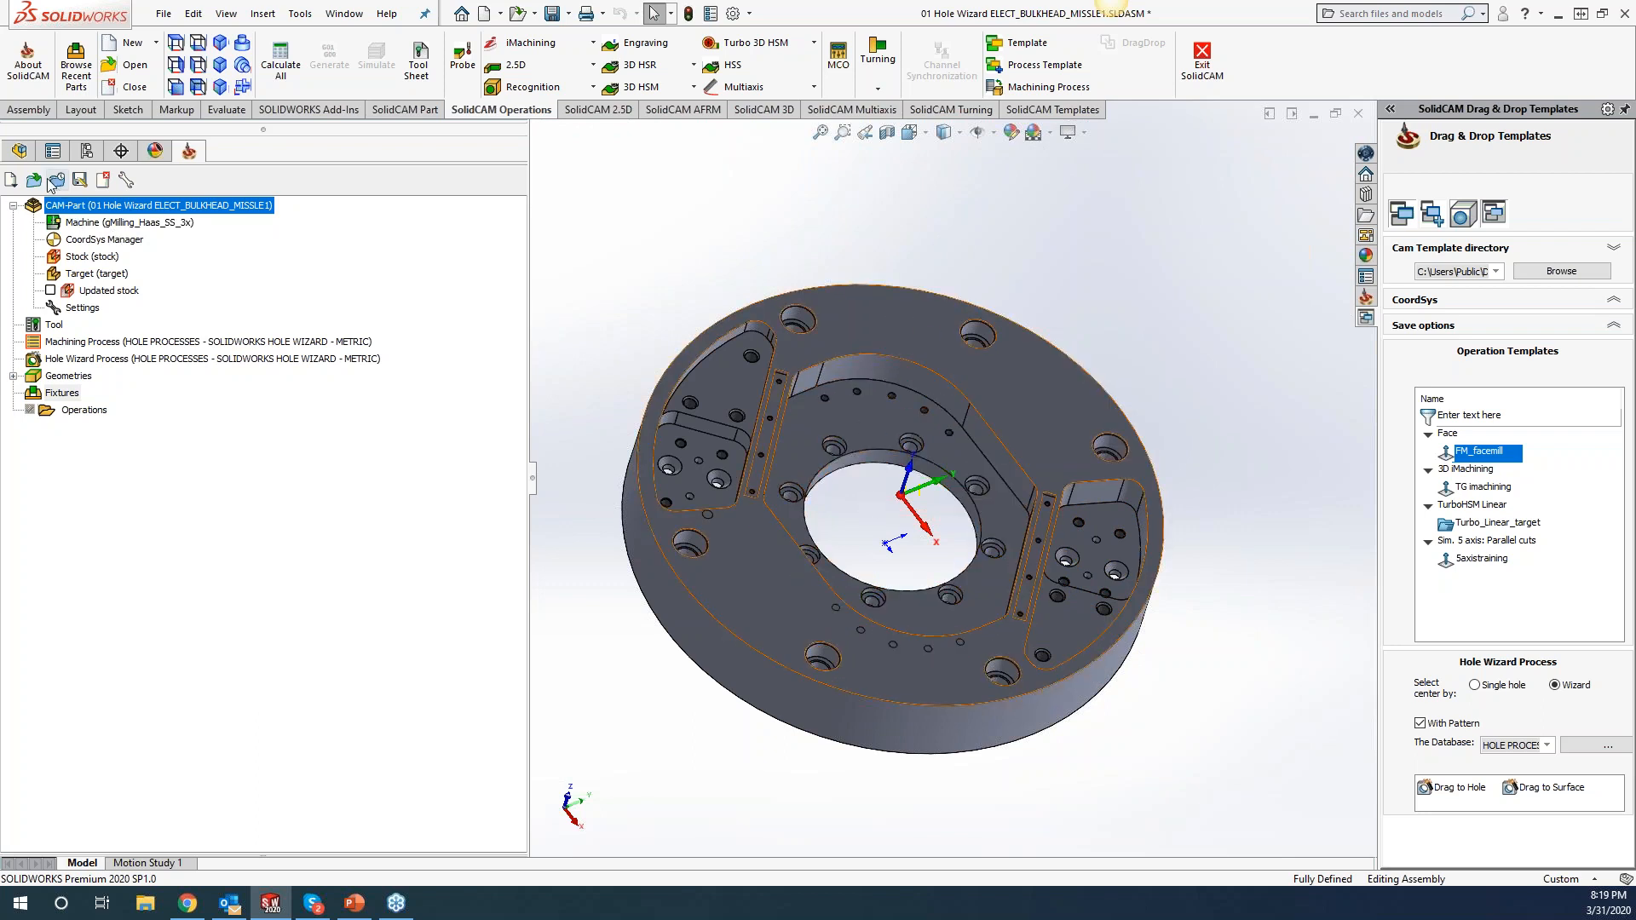
Switch to the FeatureManager tree and browse the DesignModel features, including M10x1.0 Tapped Hole1.
left_click(20, 151)
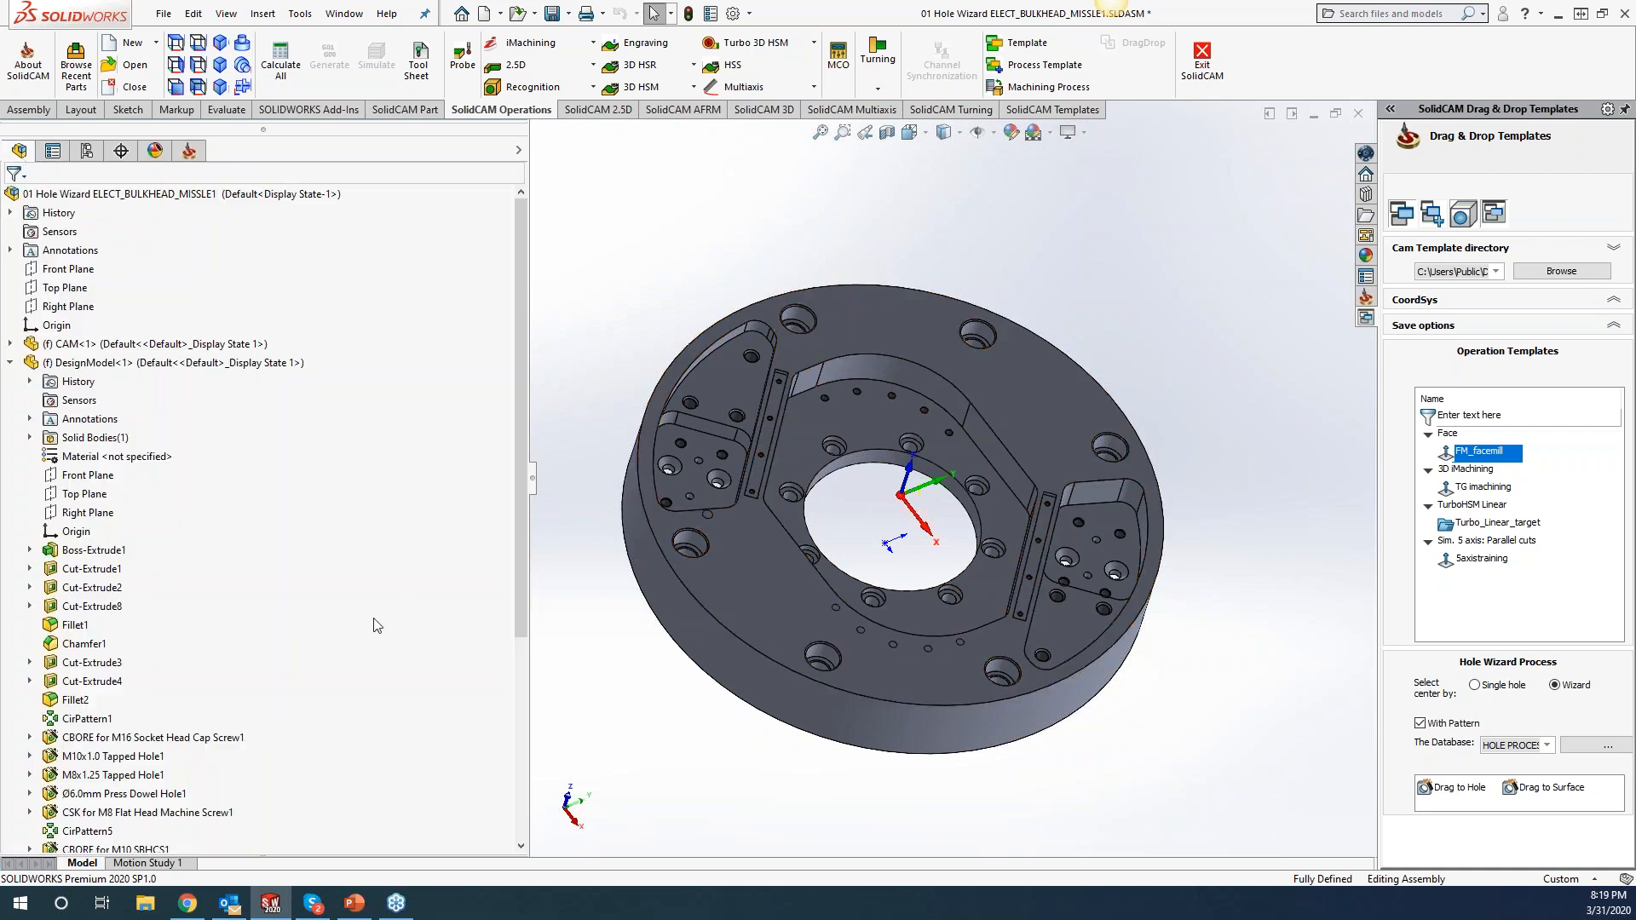
left_click_drag(518, 528, 519, 696)
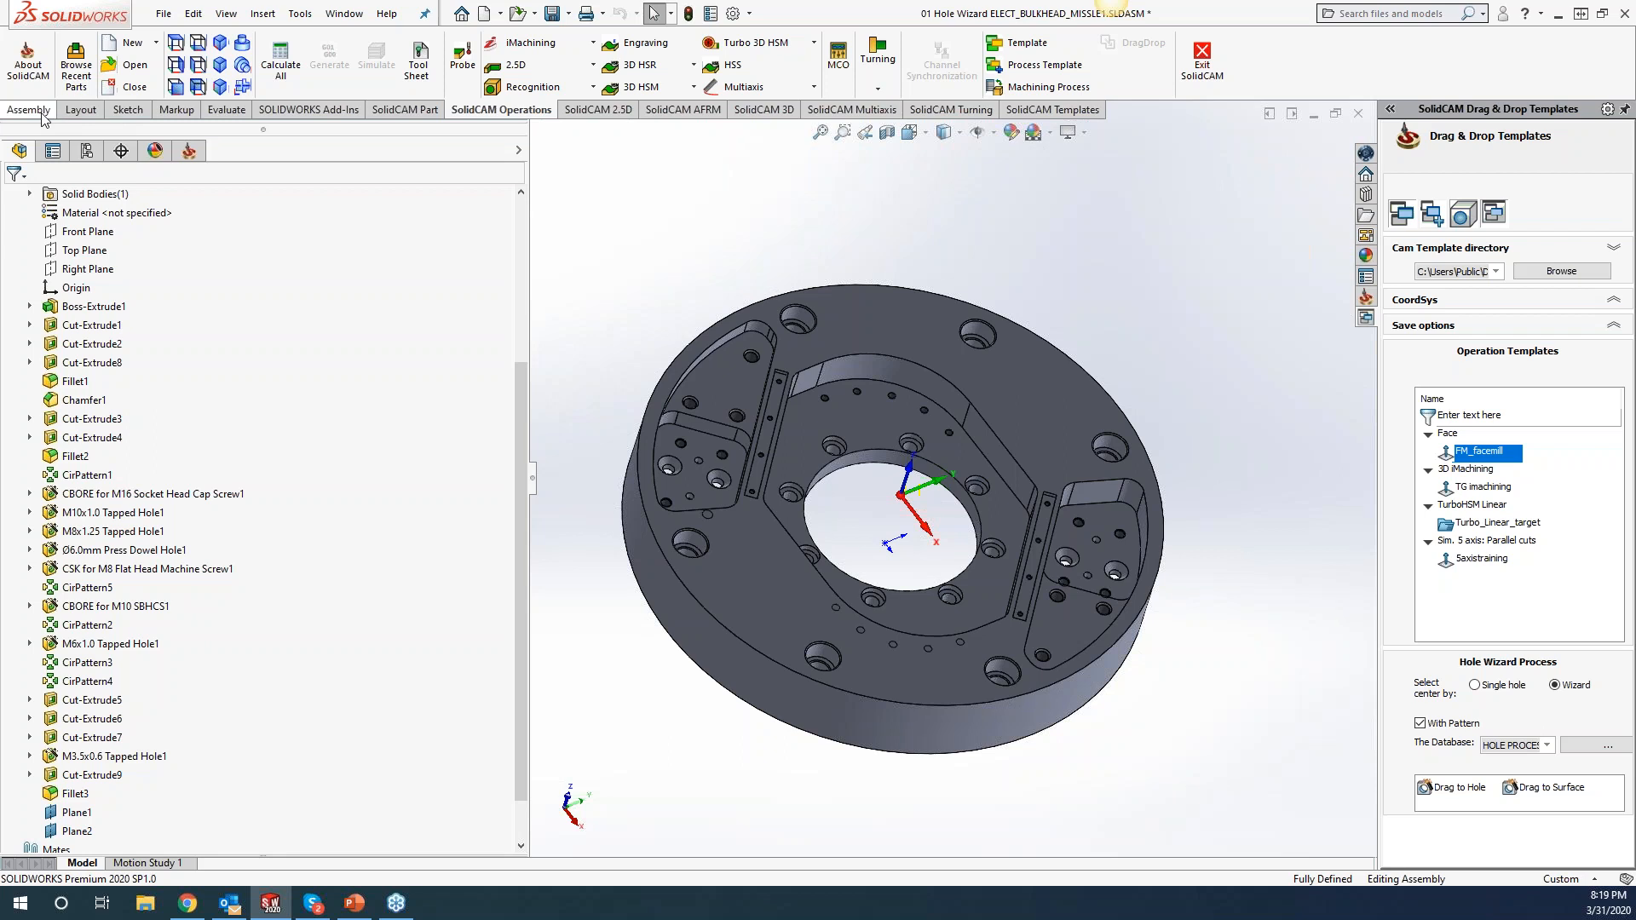
scroll(262, 434, "up", 1)
scroll(262, 434, "up", 1)
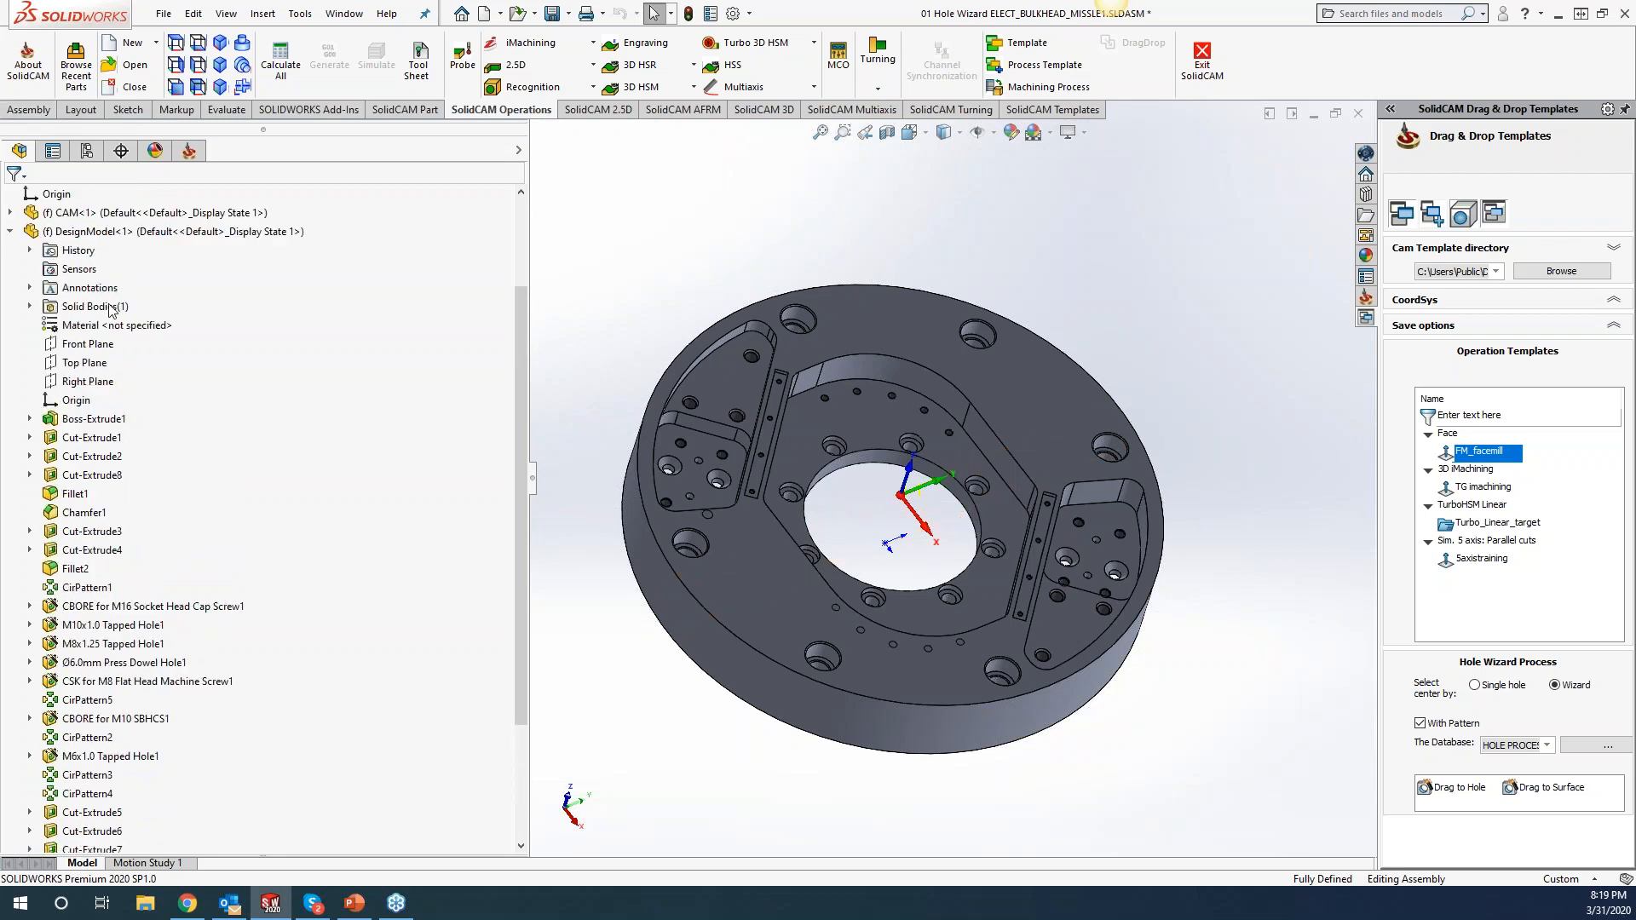
Edit the DesignModel part in place with its Sketch and Features tools available.
right_click(108, 233)
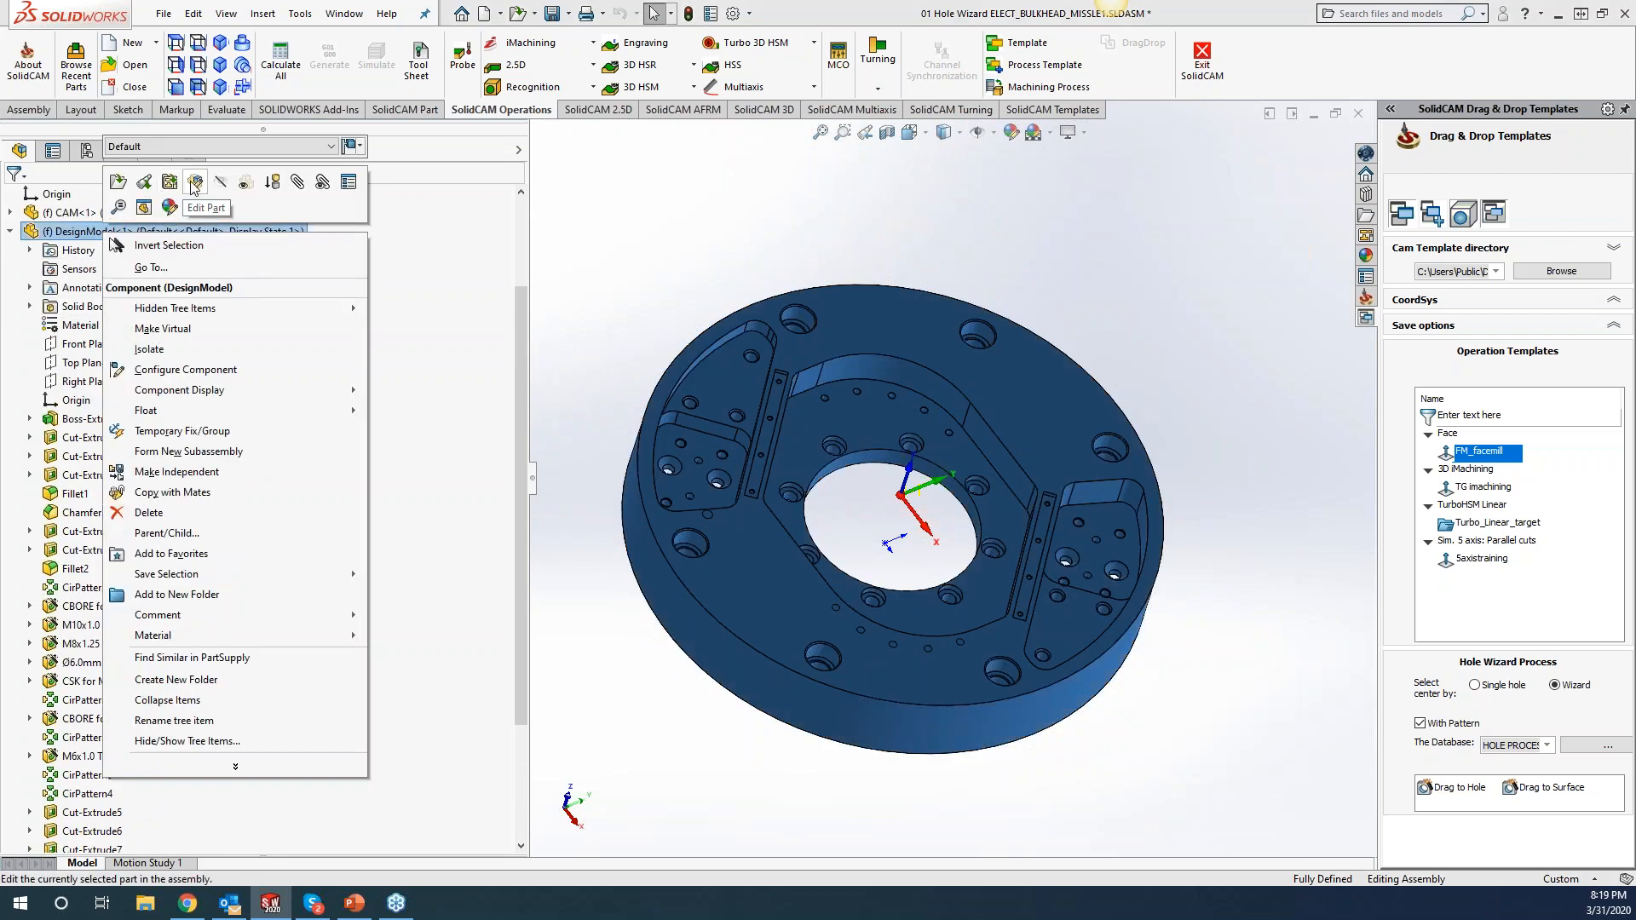
left_click(194, 182)
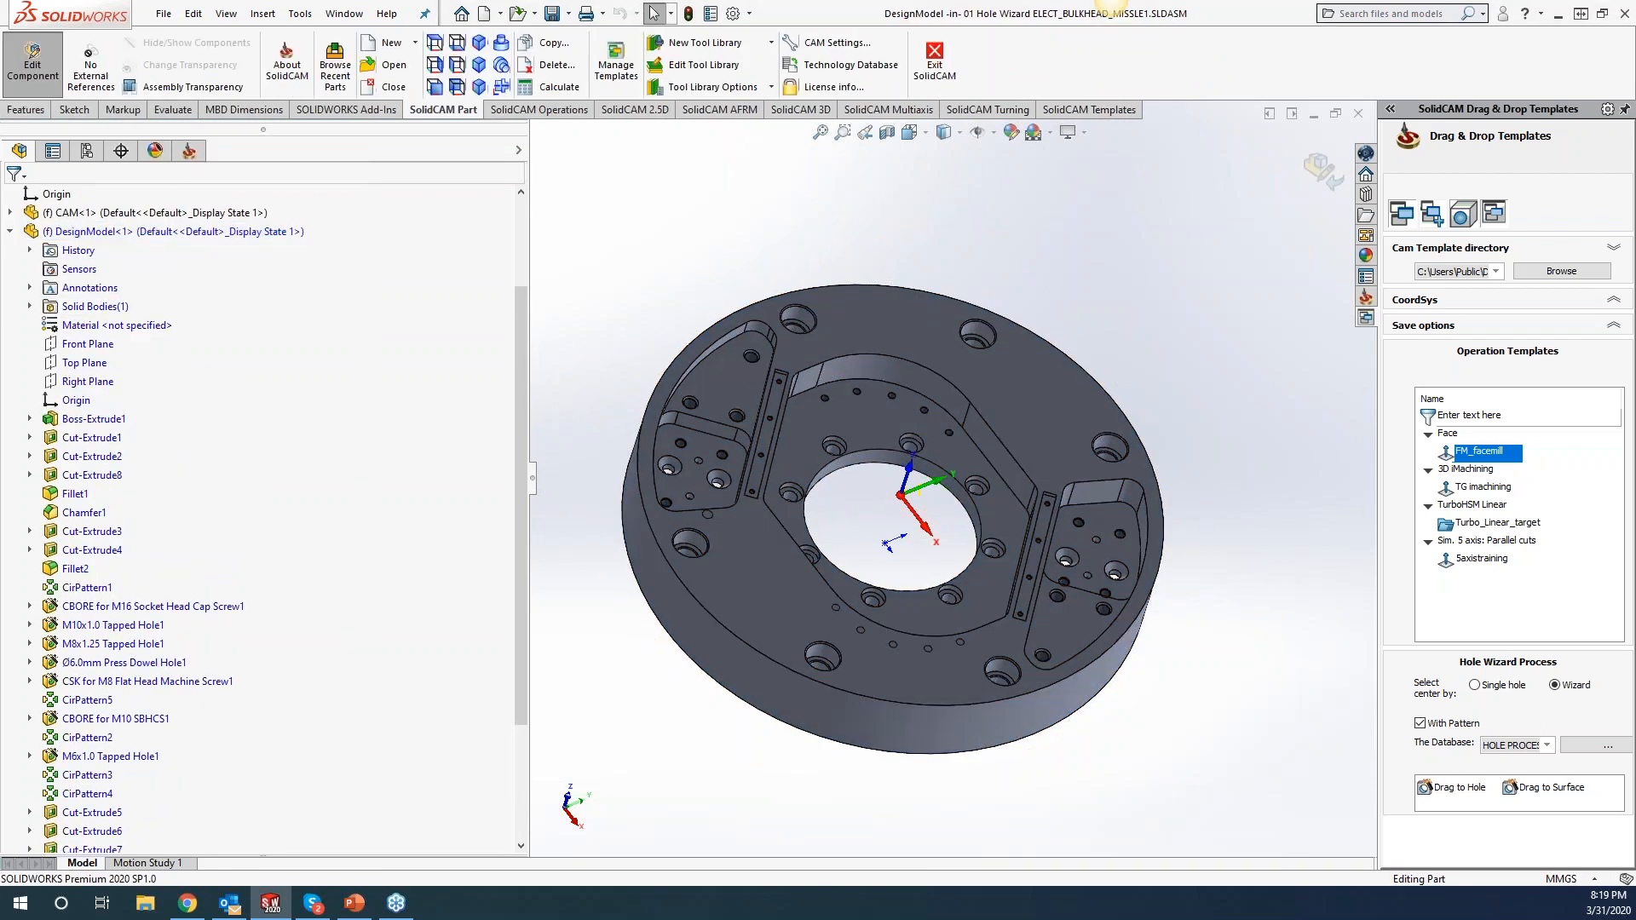
left_click(68, 111)
left_click(32, 111)
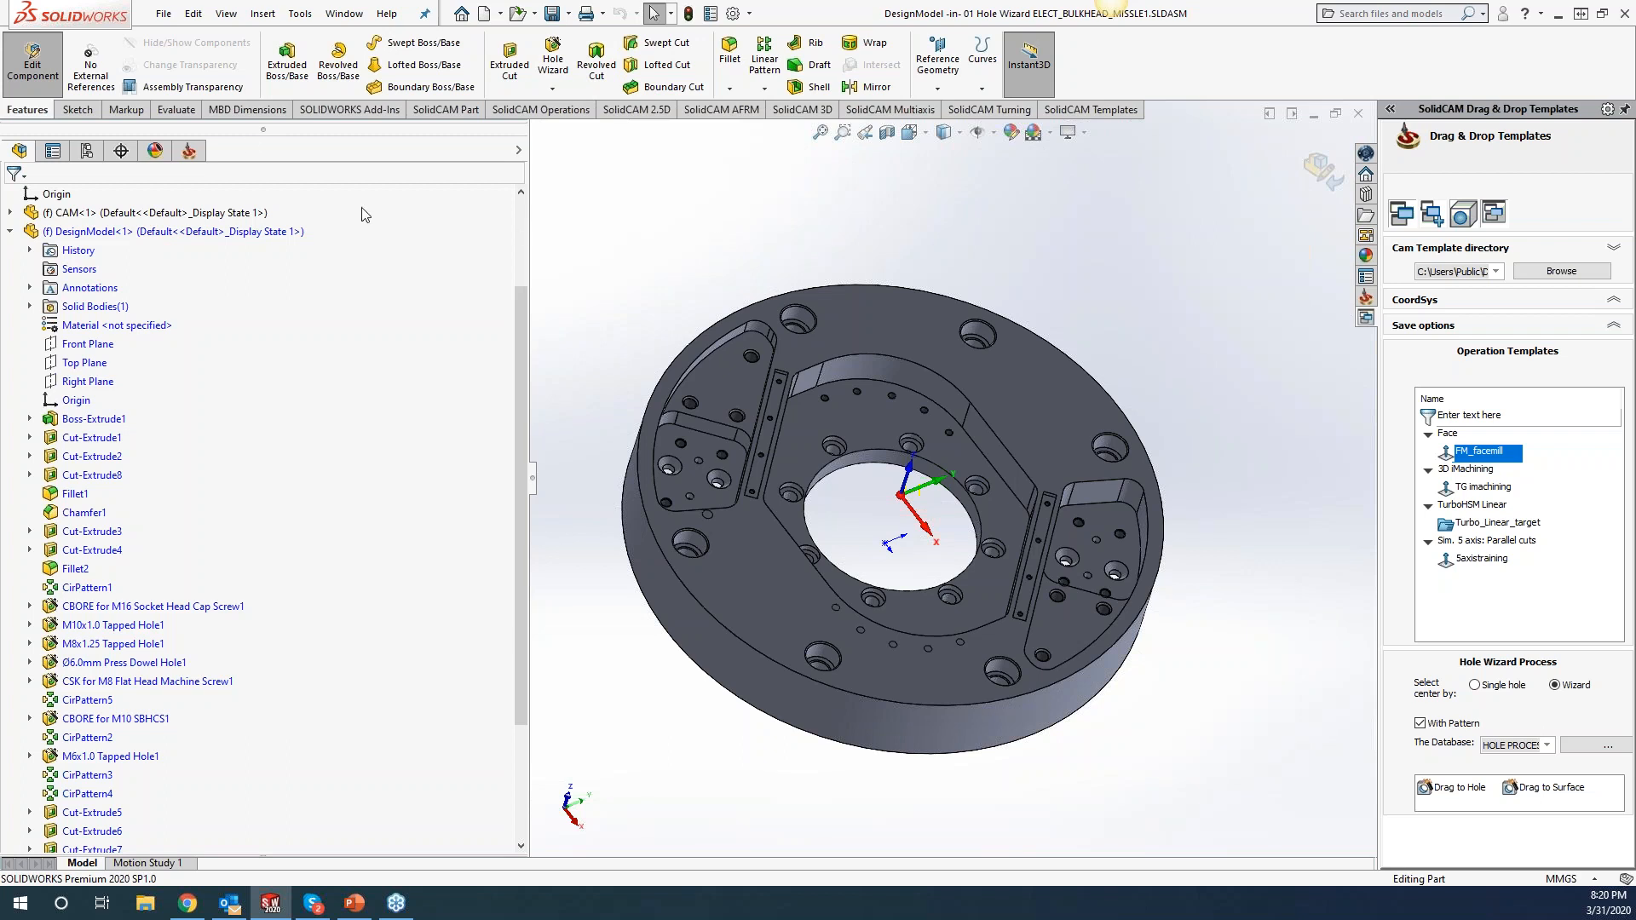
Exit DesignModel editing, then inspect the bracket pad and pocket floor faces before clearing the selection.
left_click(35, 64)
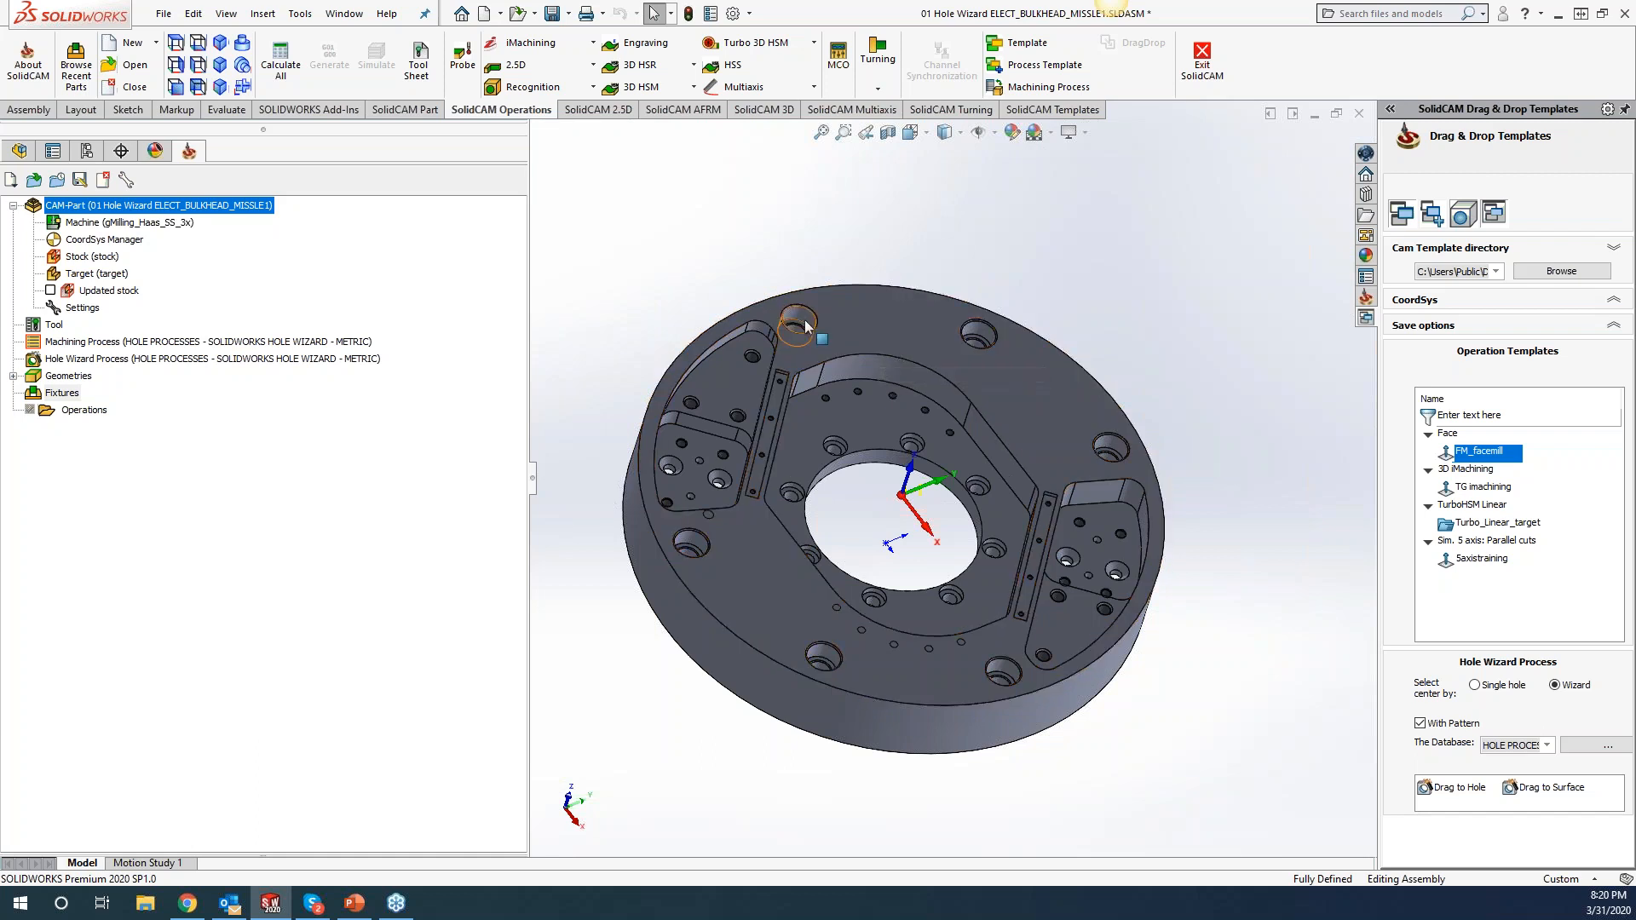
middle_click_drag(837, 444, 854, 404)
scroll(814, 420, "down", 3)
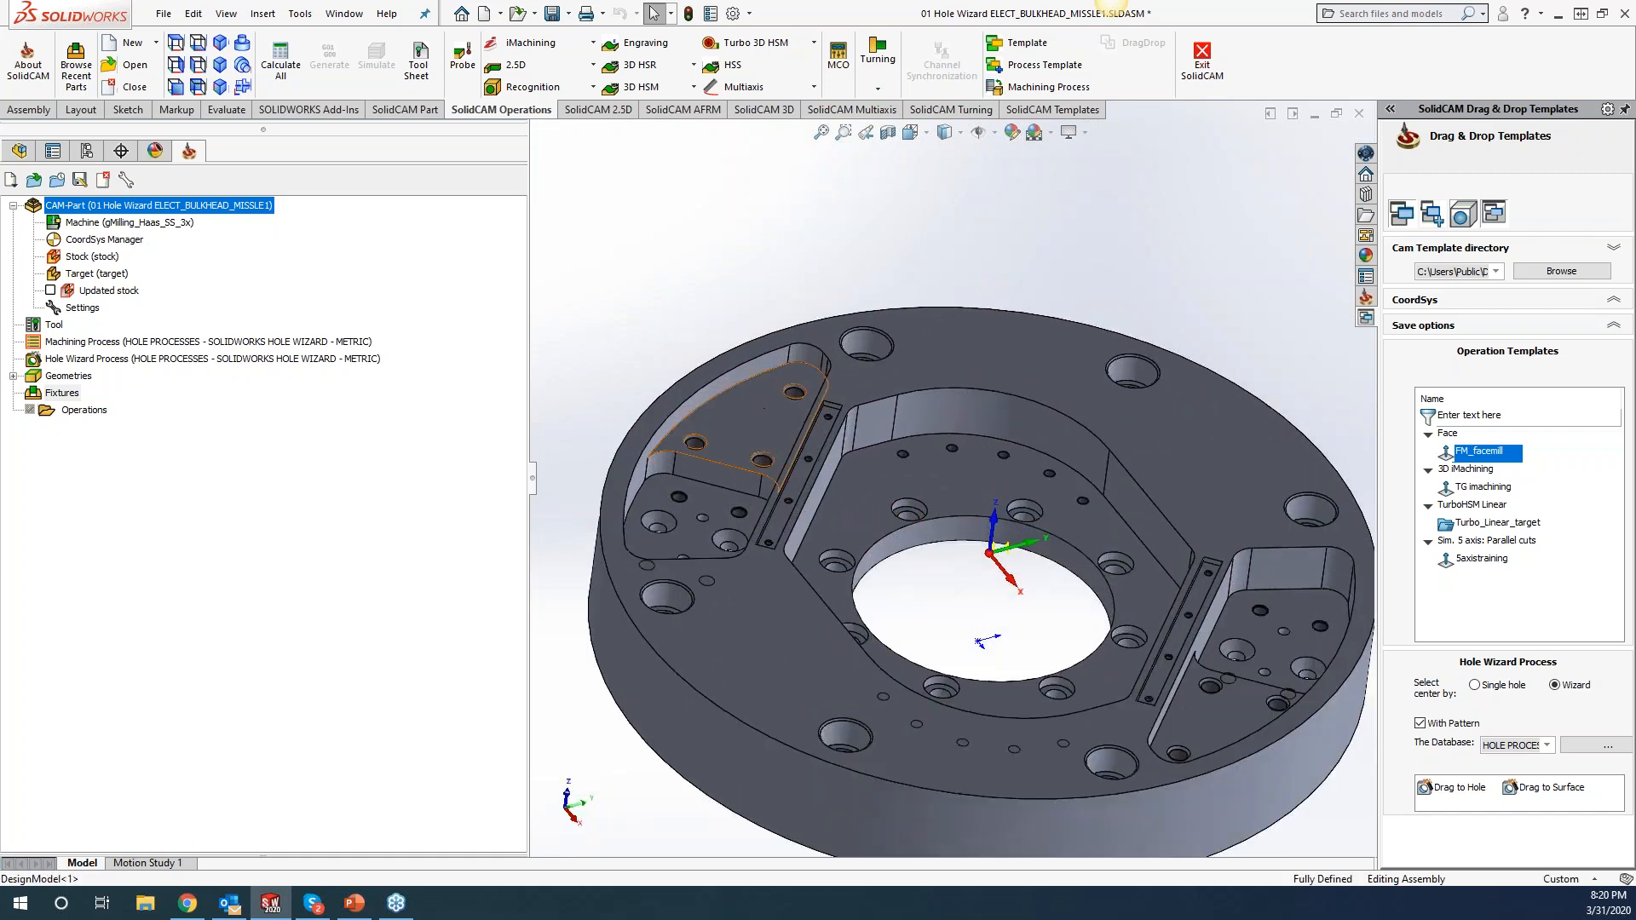
left_click(747, 407)
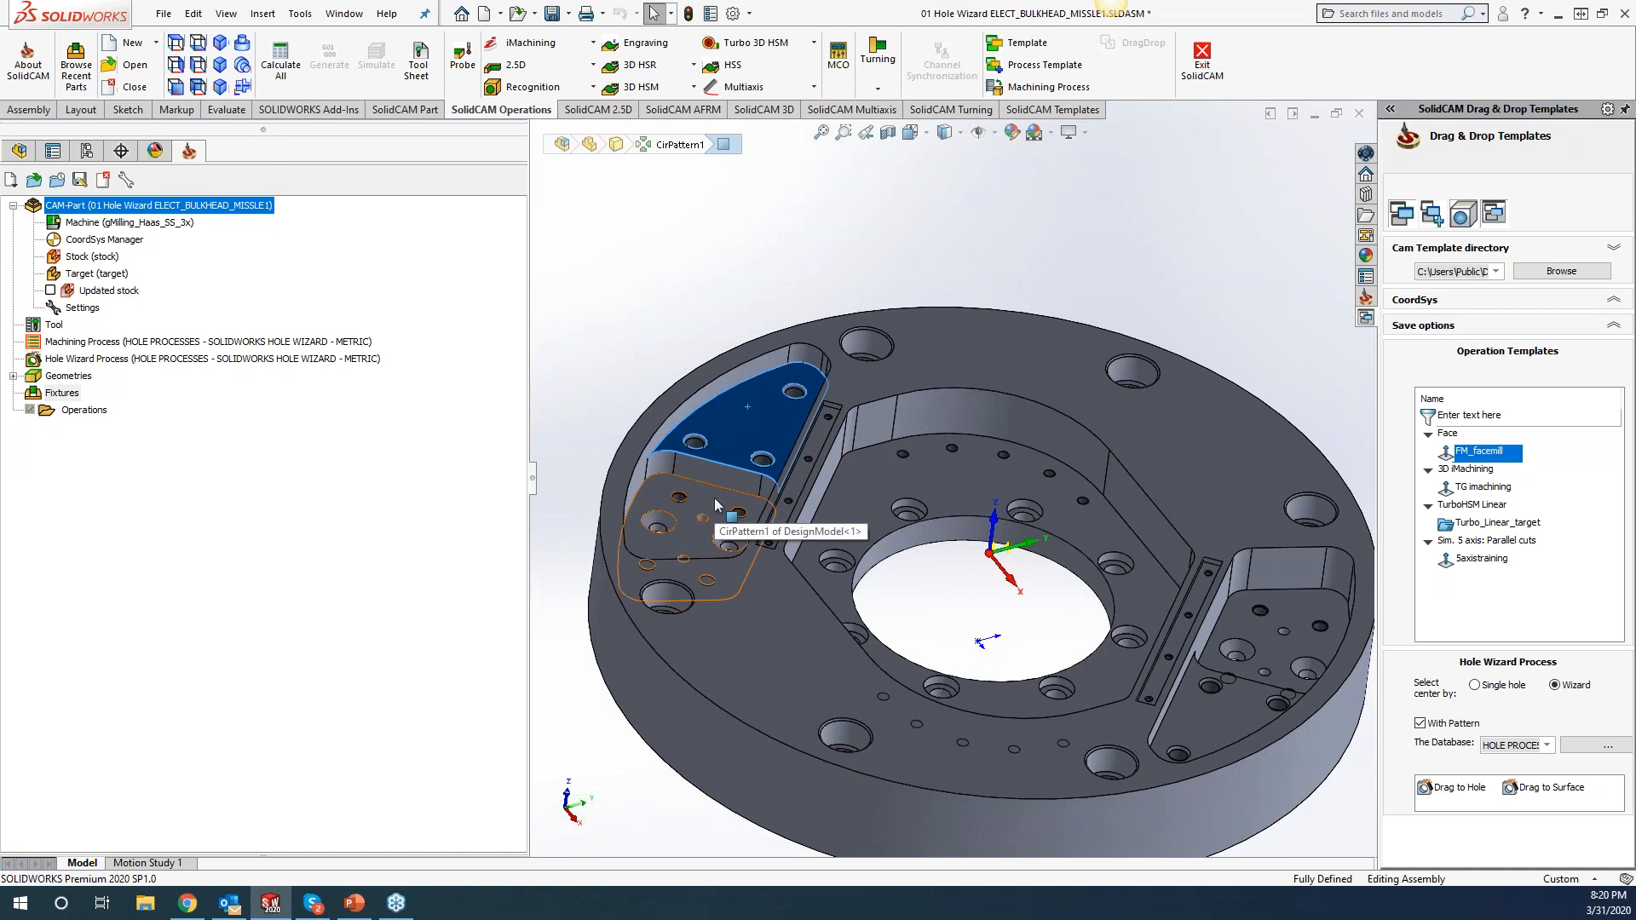
left_click(873, 511)
left_click(1198, 697)
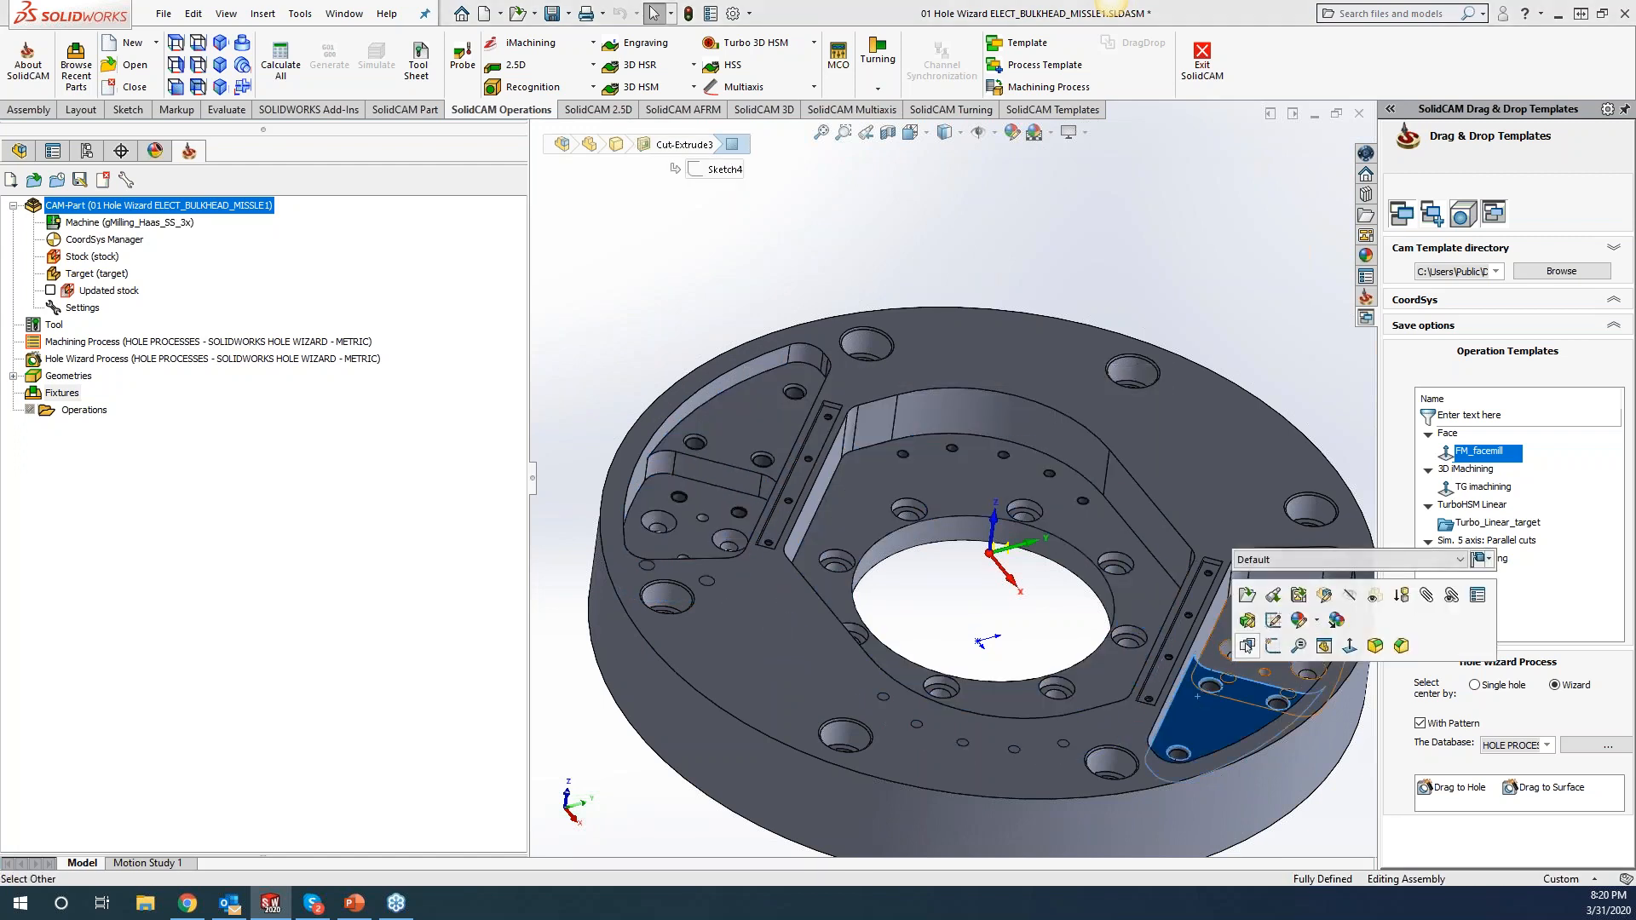
key("Escape")
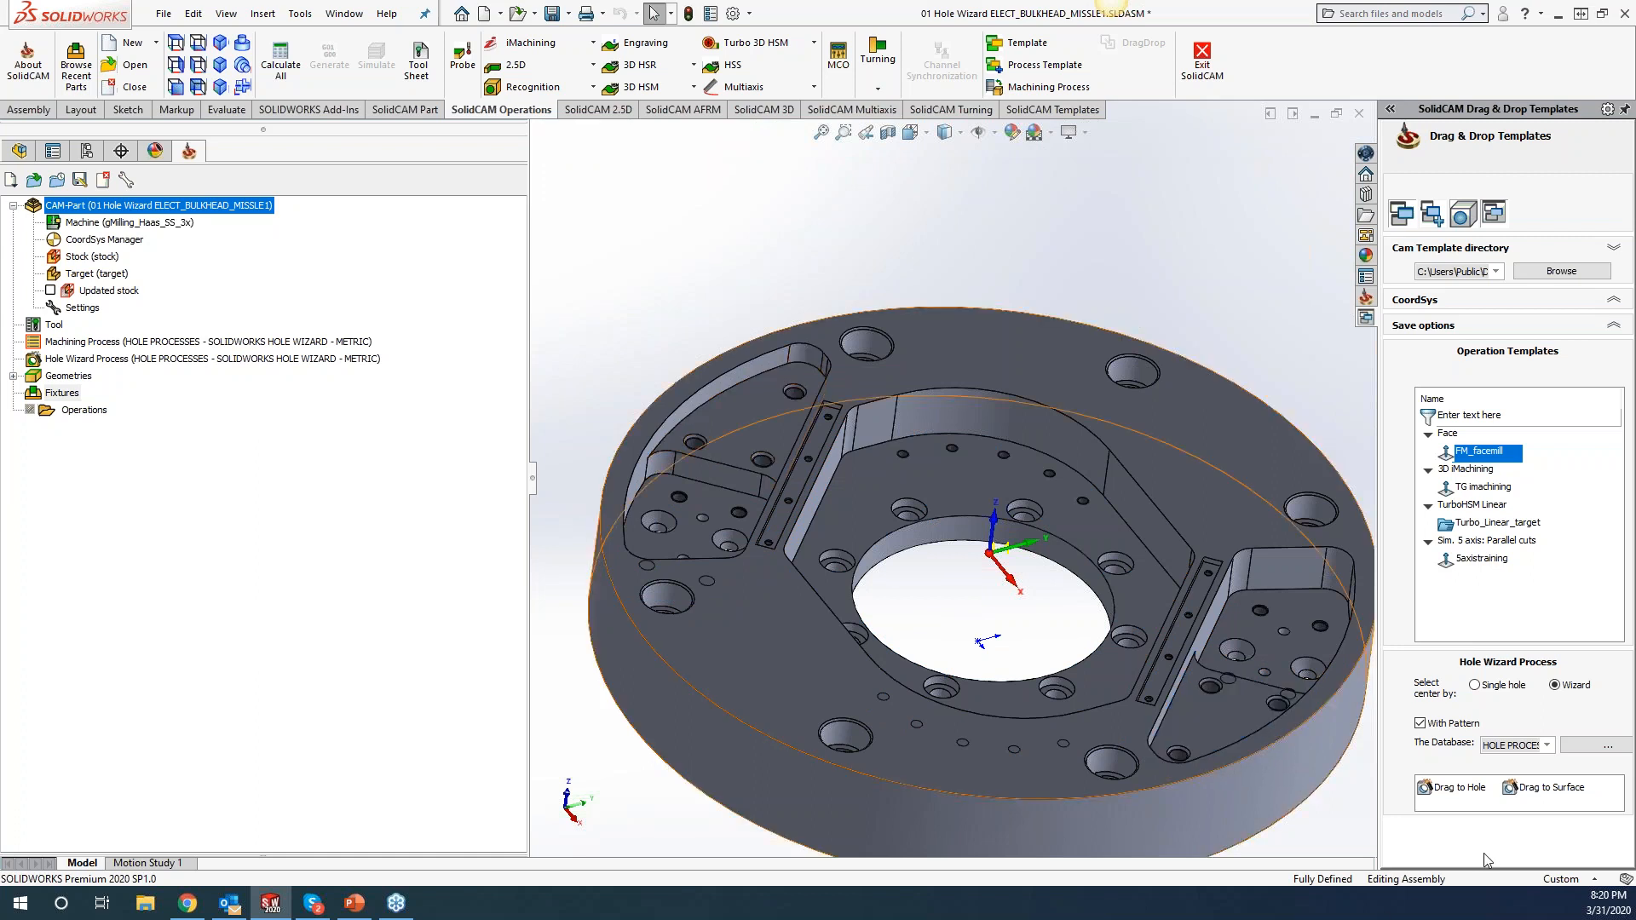
Apply the Hole Wizard Process with Drag to Surface onto the bulkhead's top face.
left_click(1557, 792)
left_click(1060, 759)
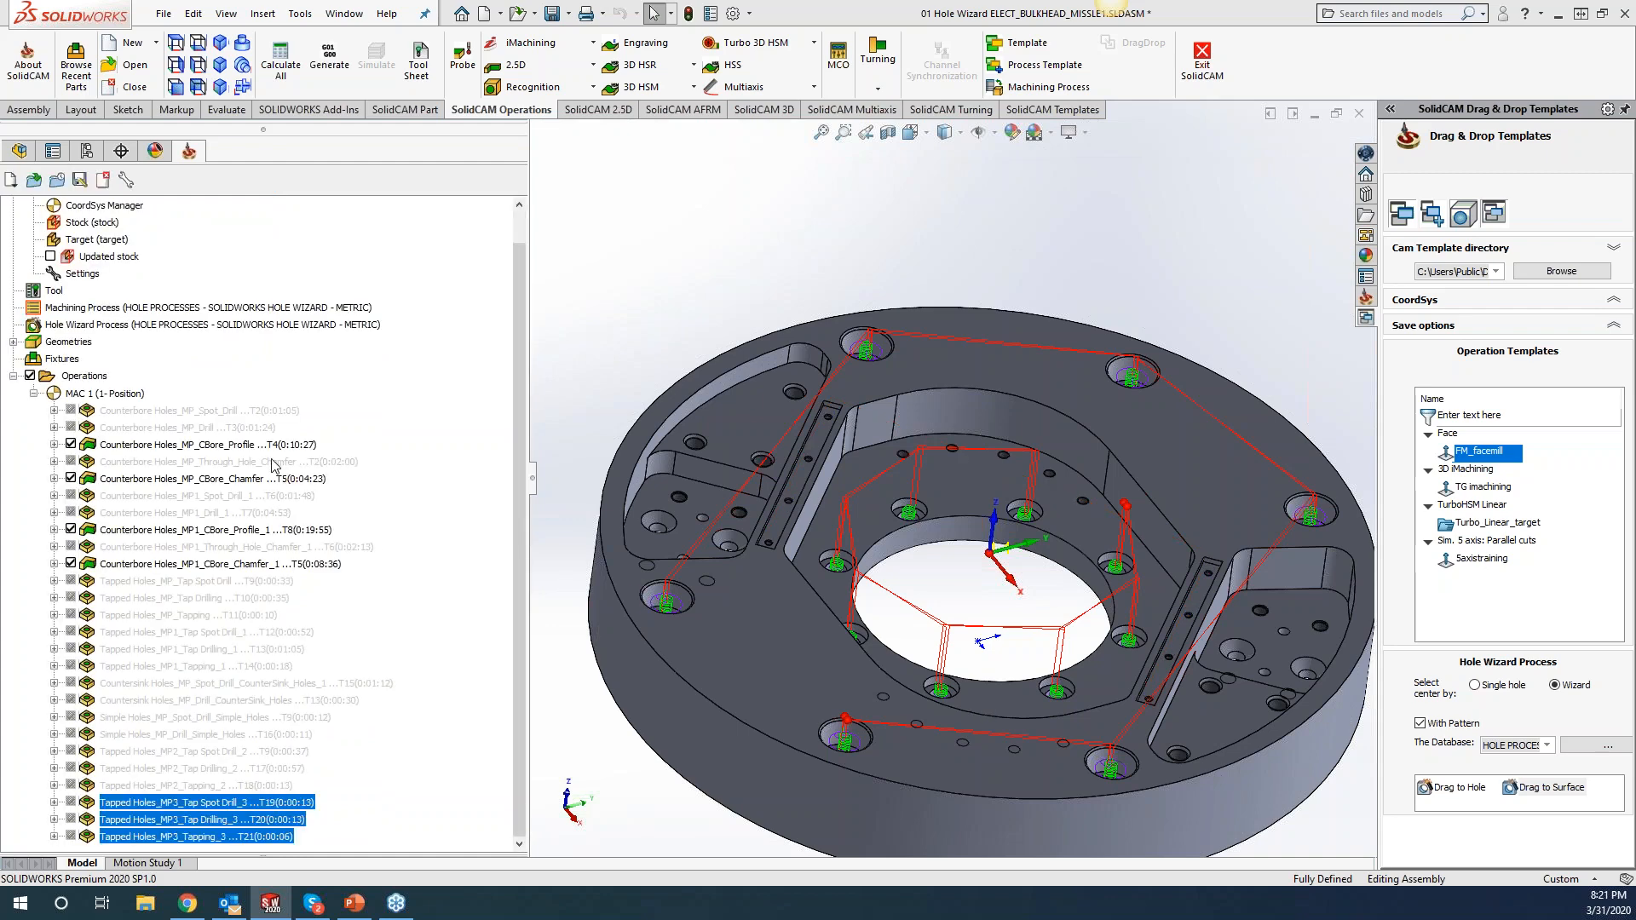
Calculate toolpaths for all Hole Wizard operations under MAC 1, then select the Tool entry.
left_click(203, 411, "shift")
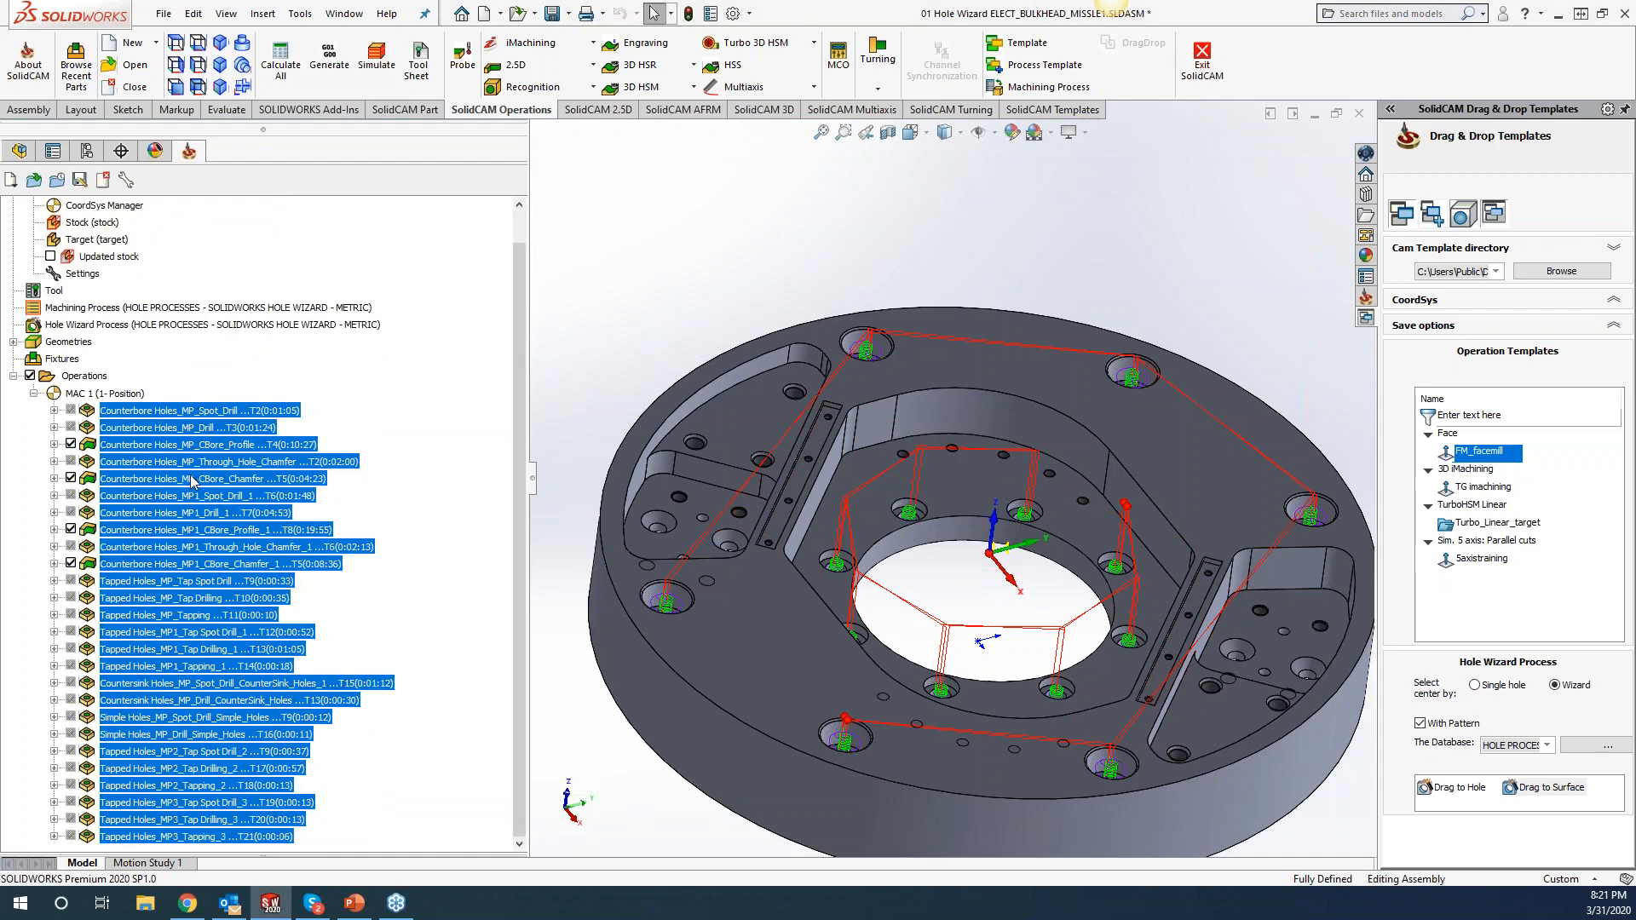
right_click(192, 482)
left_click(286, 832)
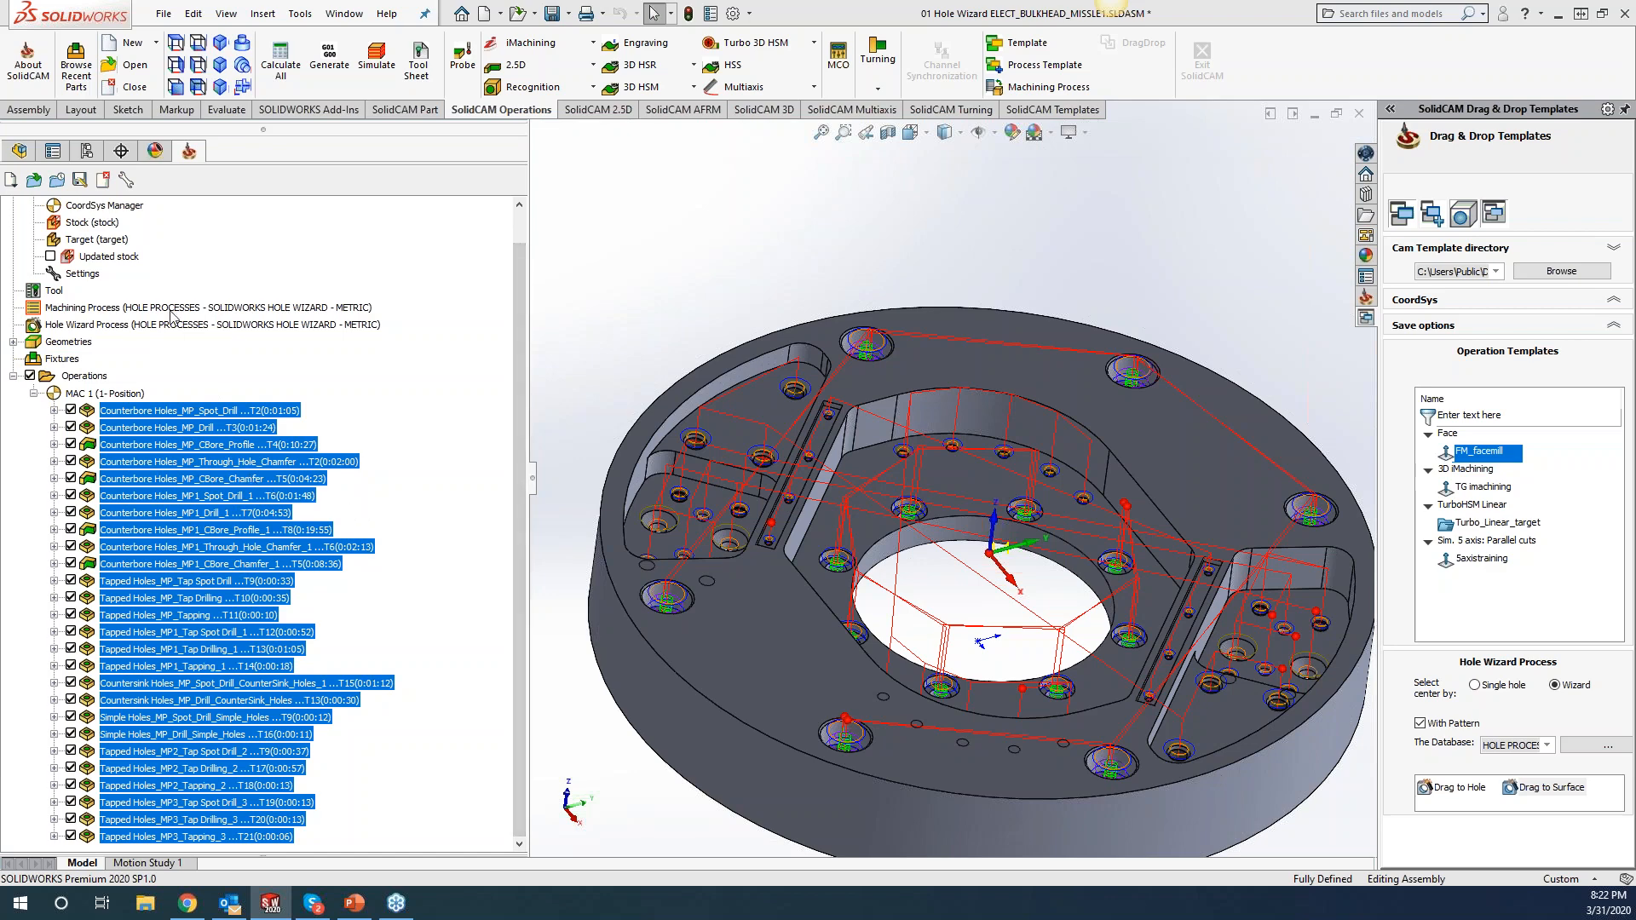
left_click(54, 293)
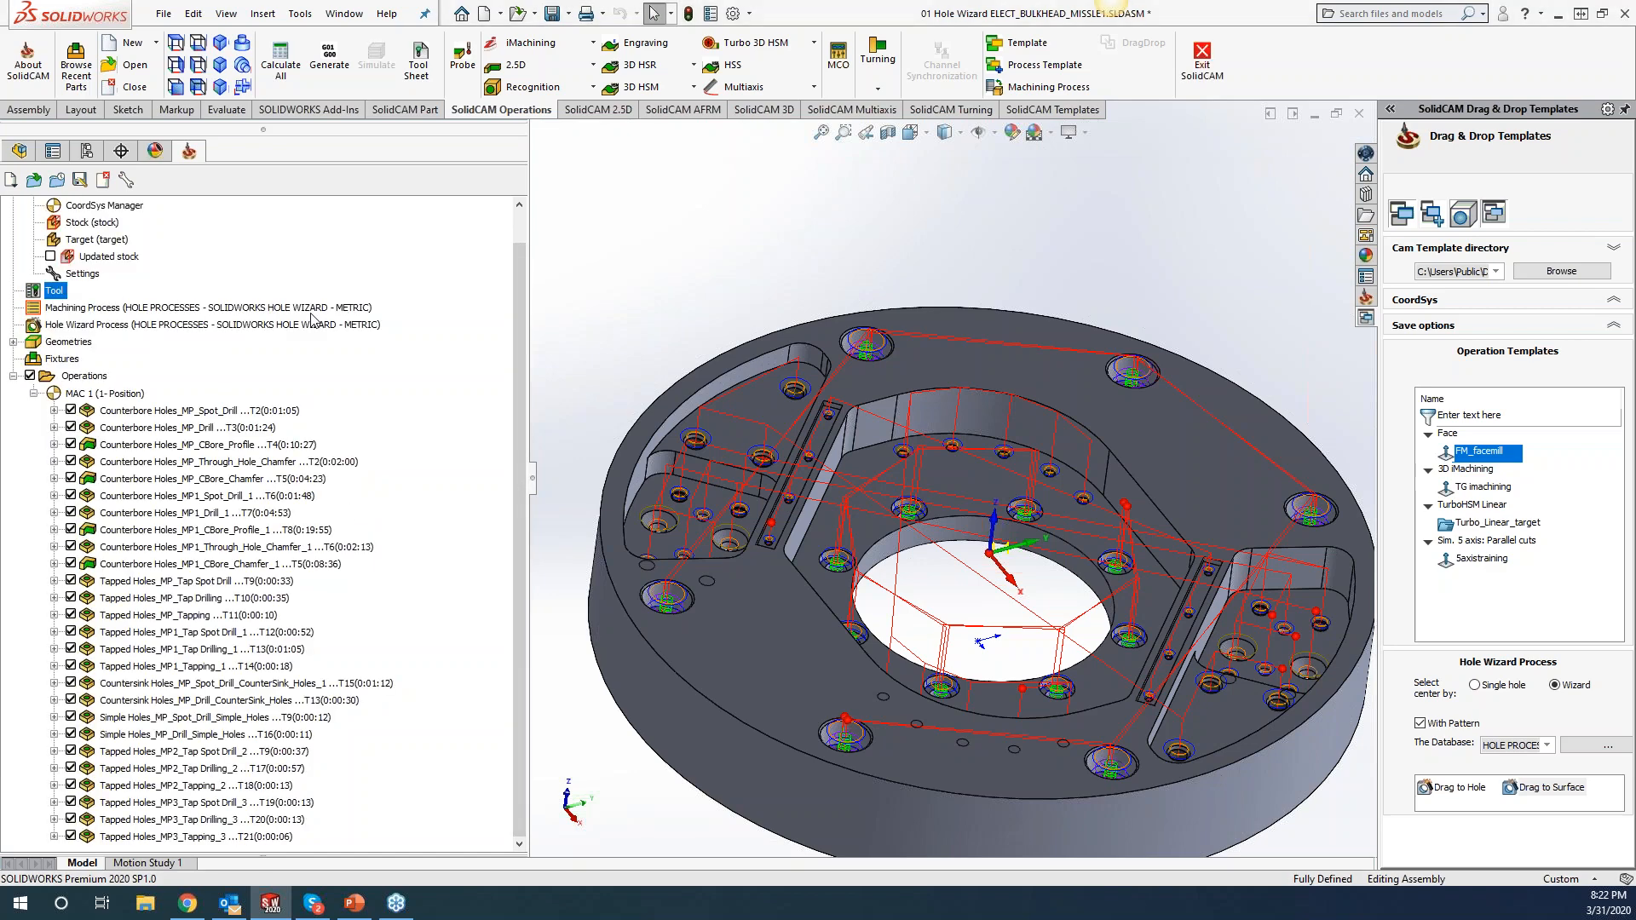
double_click(40, 298)
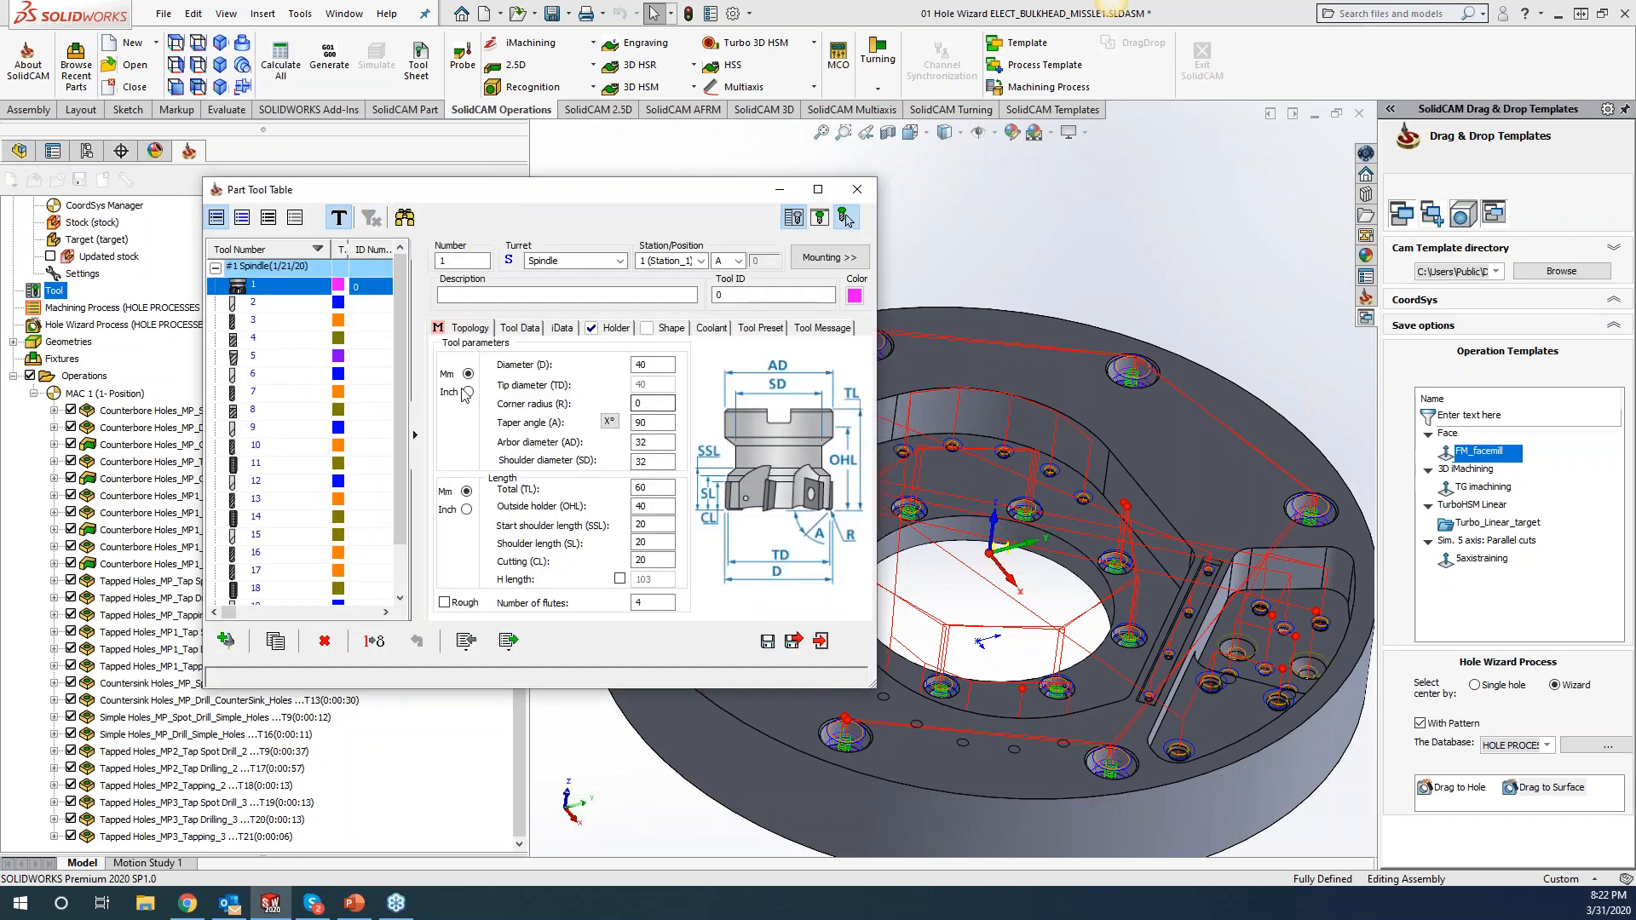
scroll(409, 478, "down", 2)
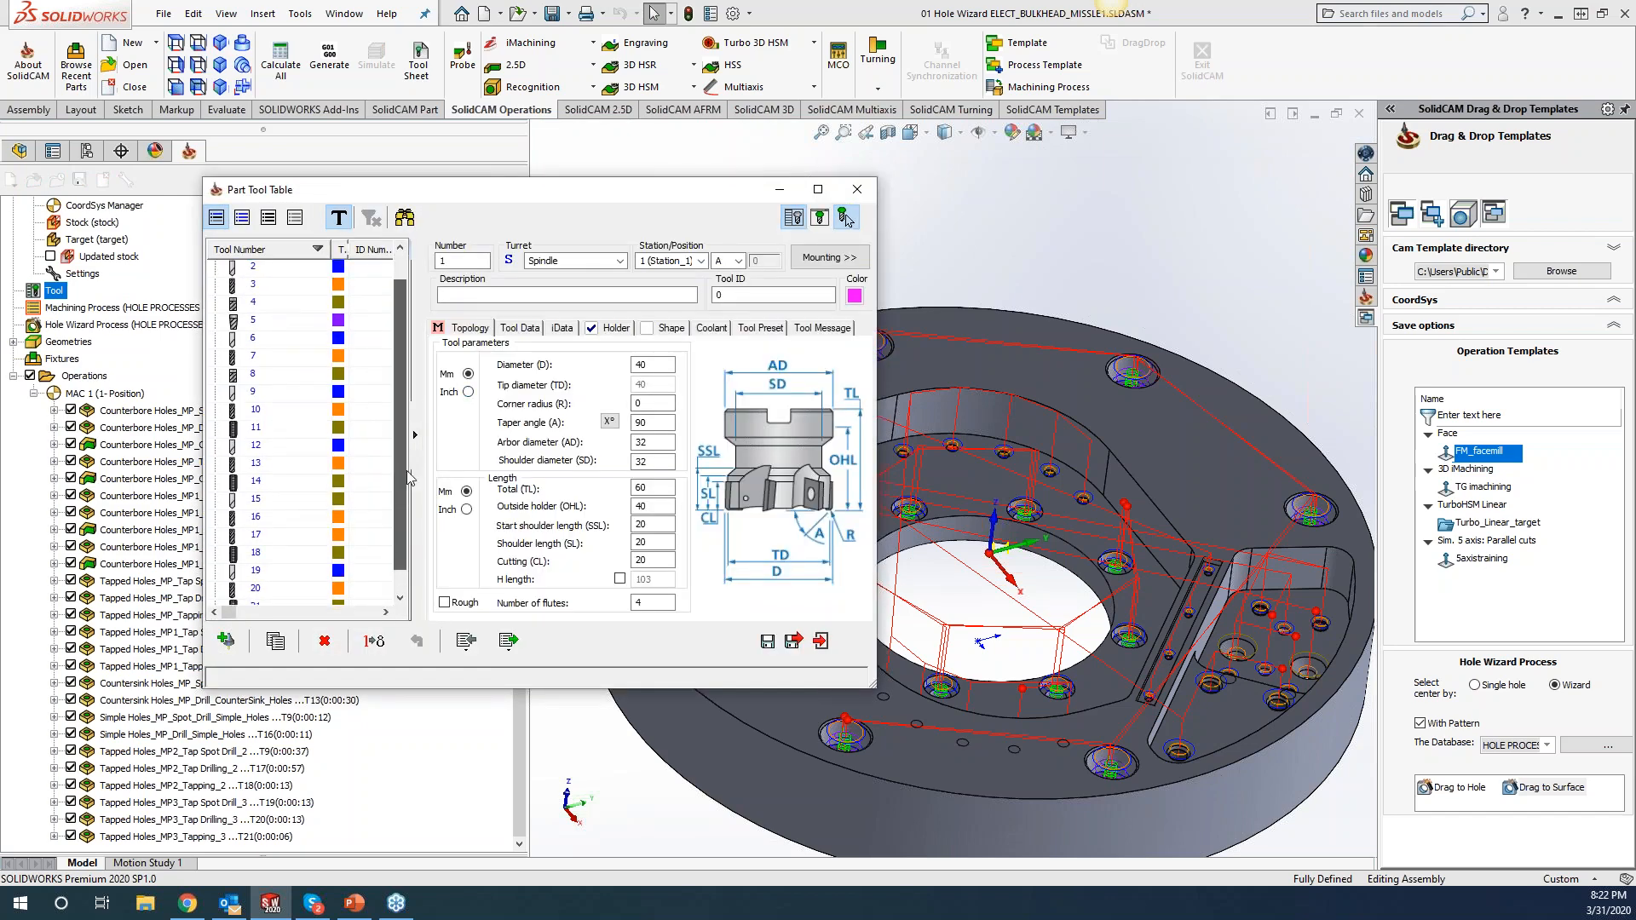
left_click(856, 189)
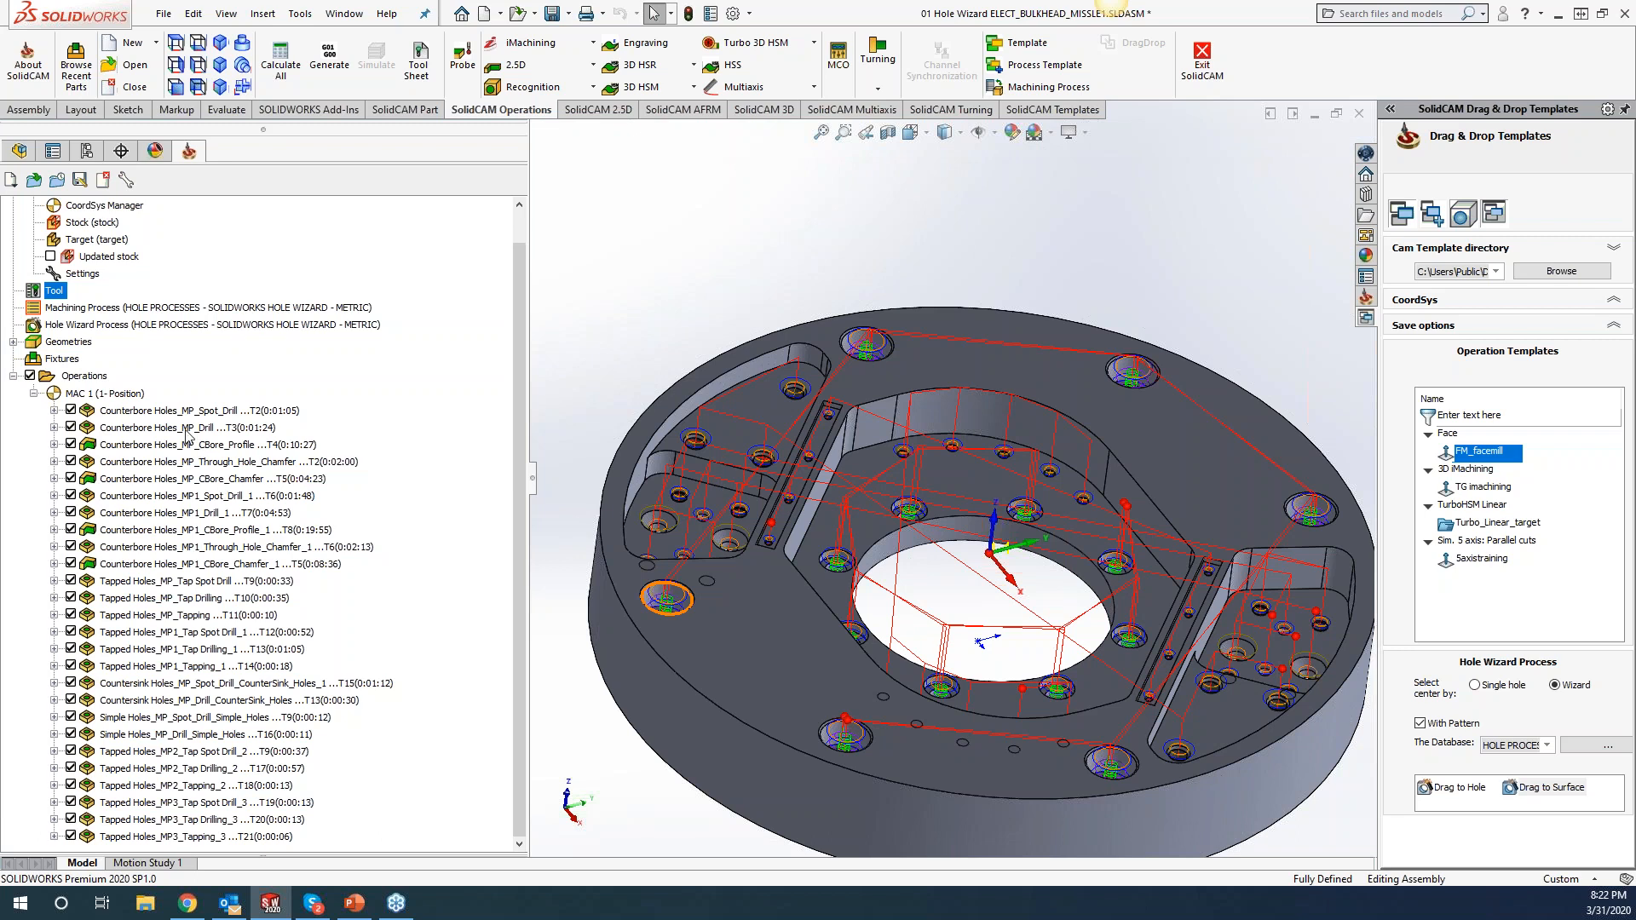
left_click(98, 374)
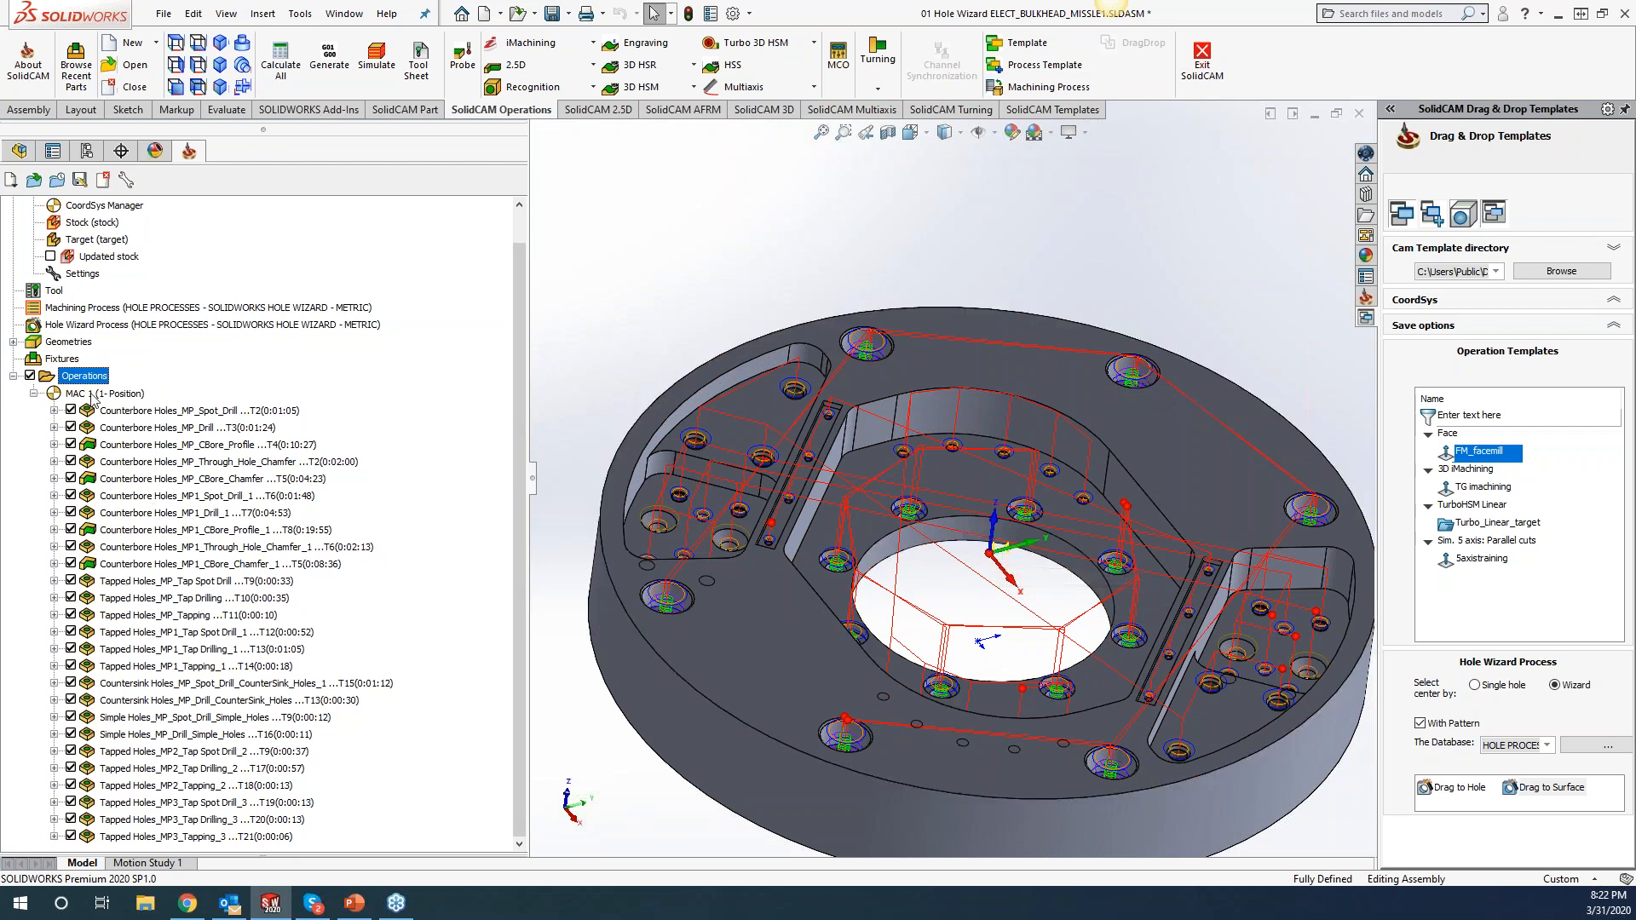
left_click(376, 58)
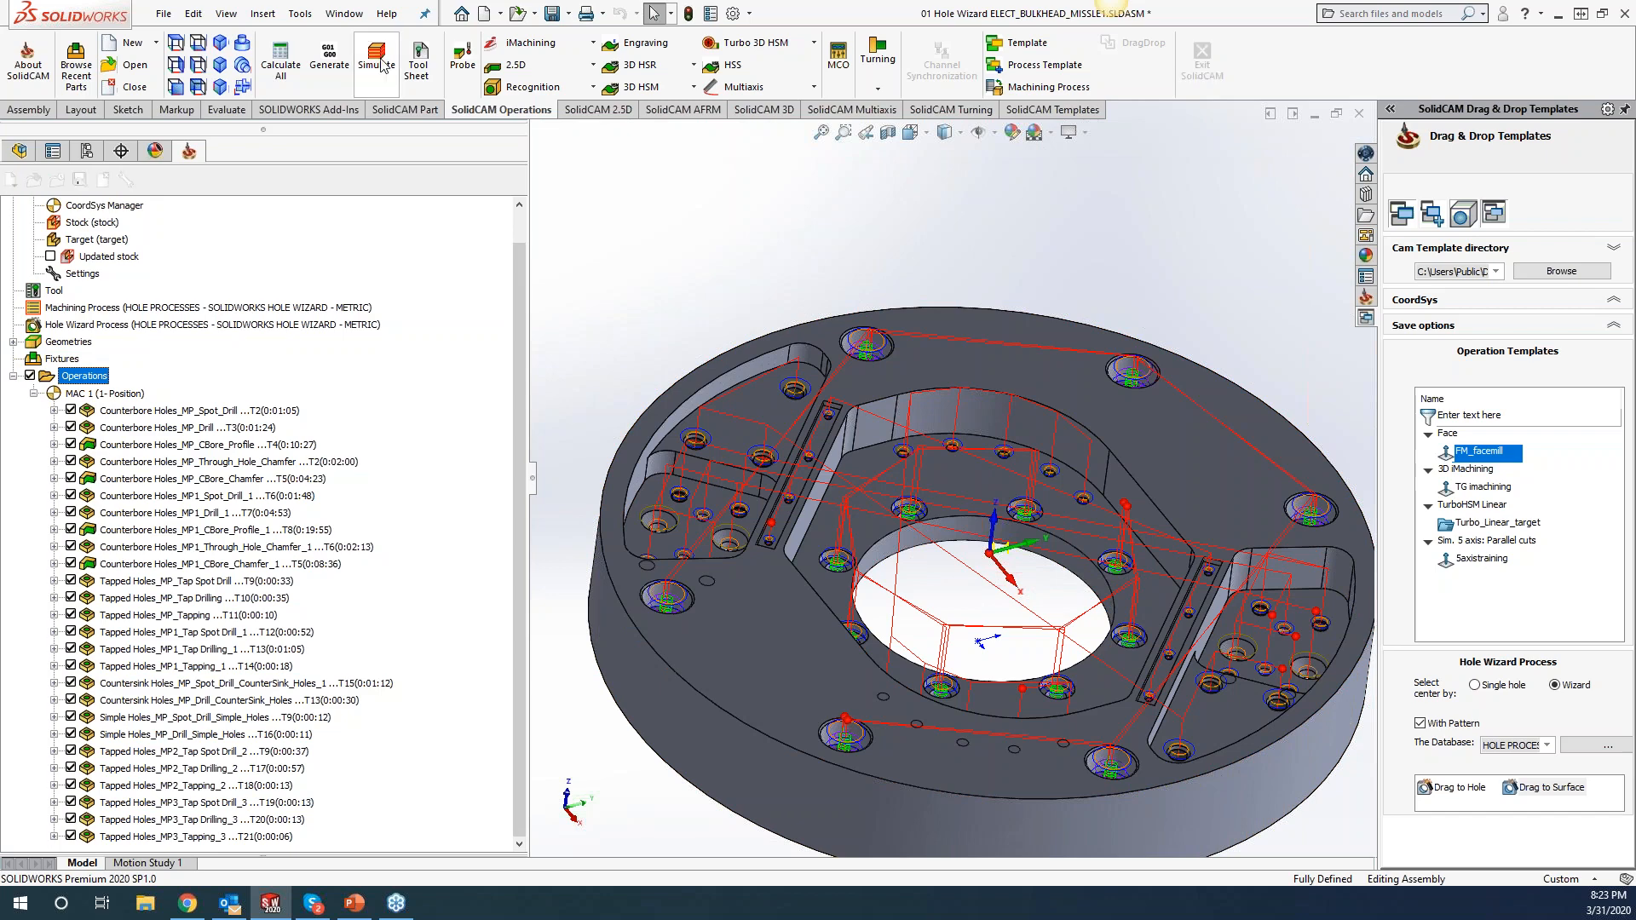
left_click(346, 204)
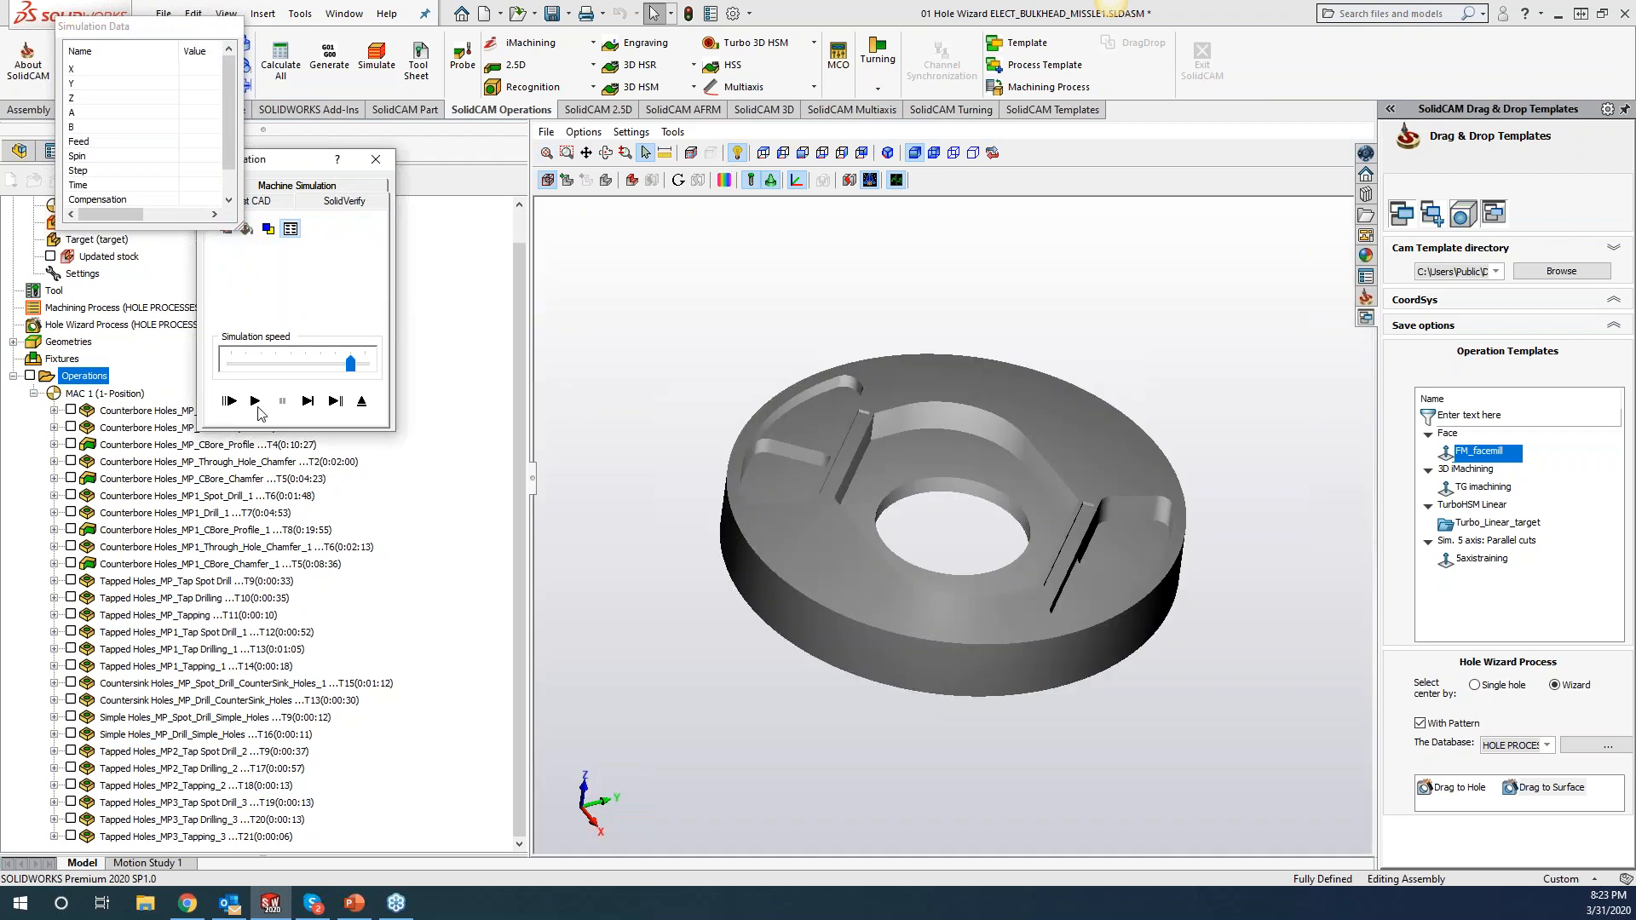
left_click(255, 401)
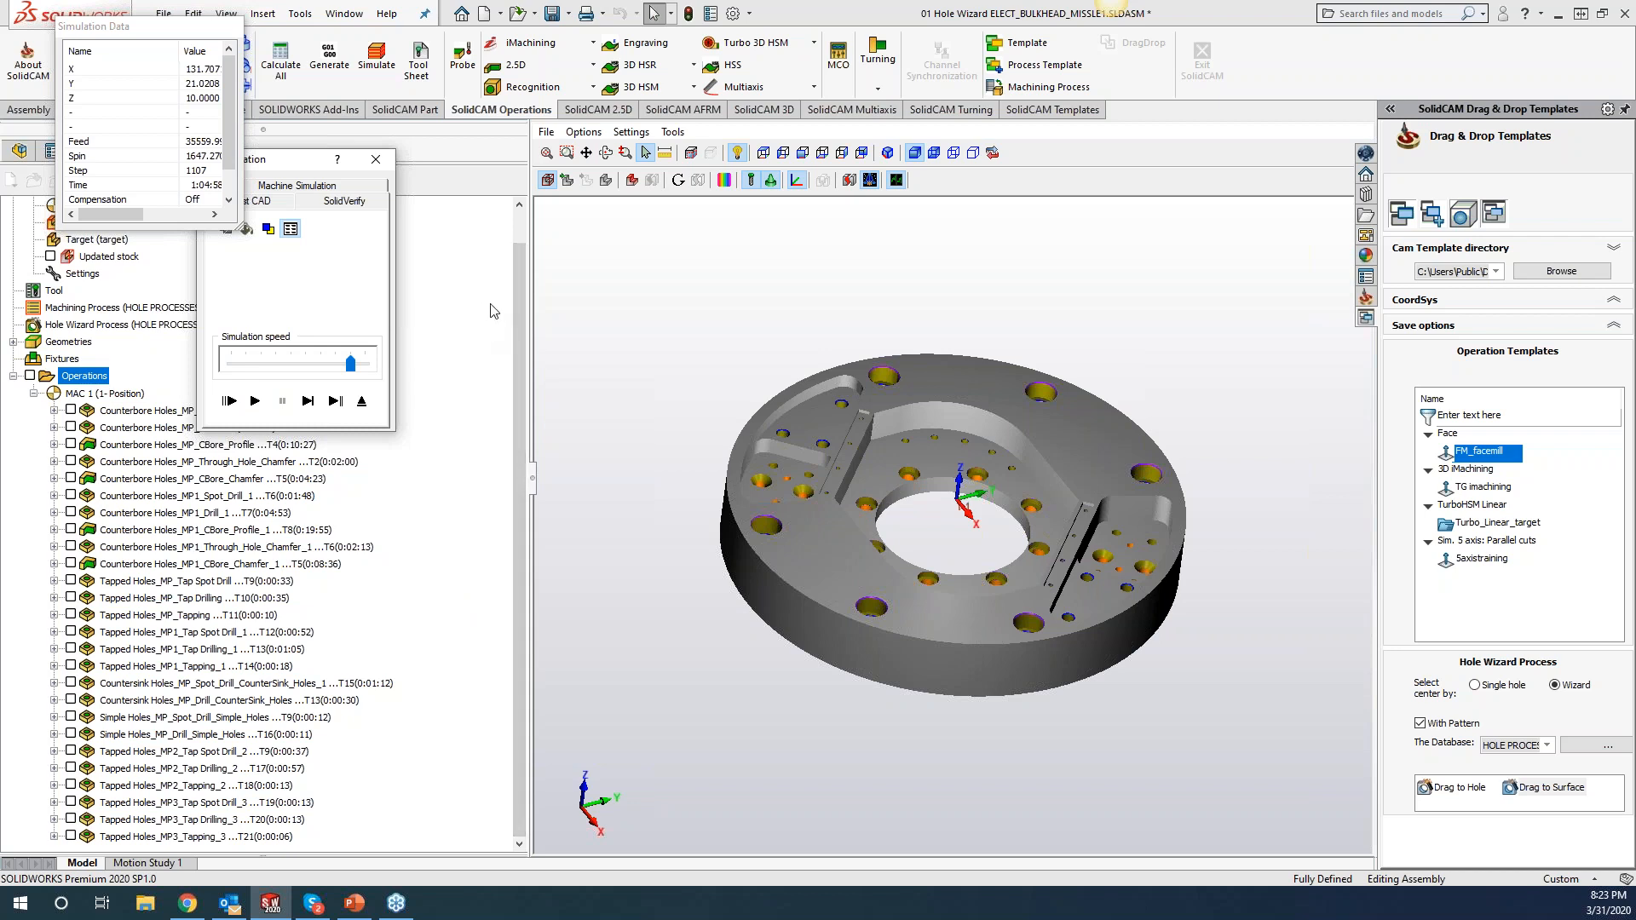
left_click(376, 160)
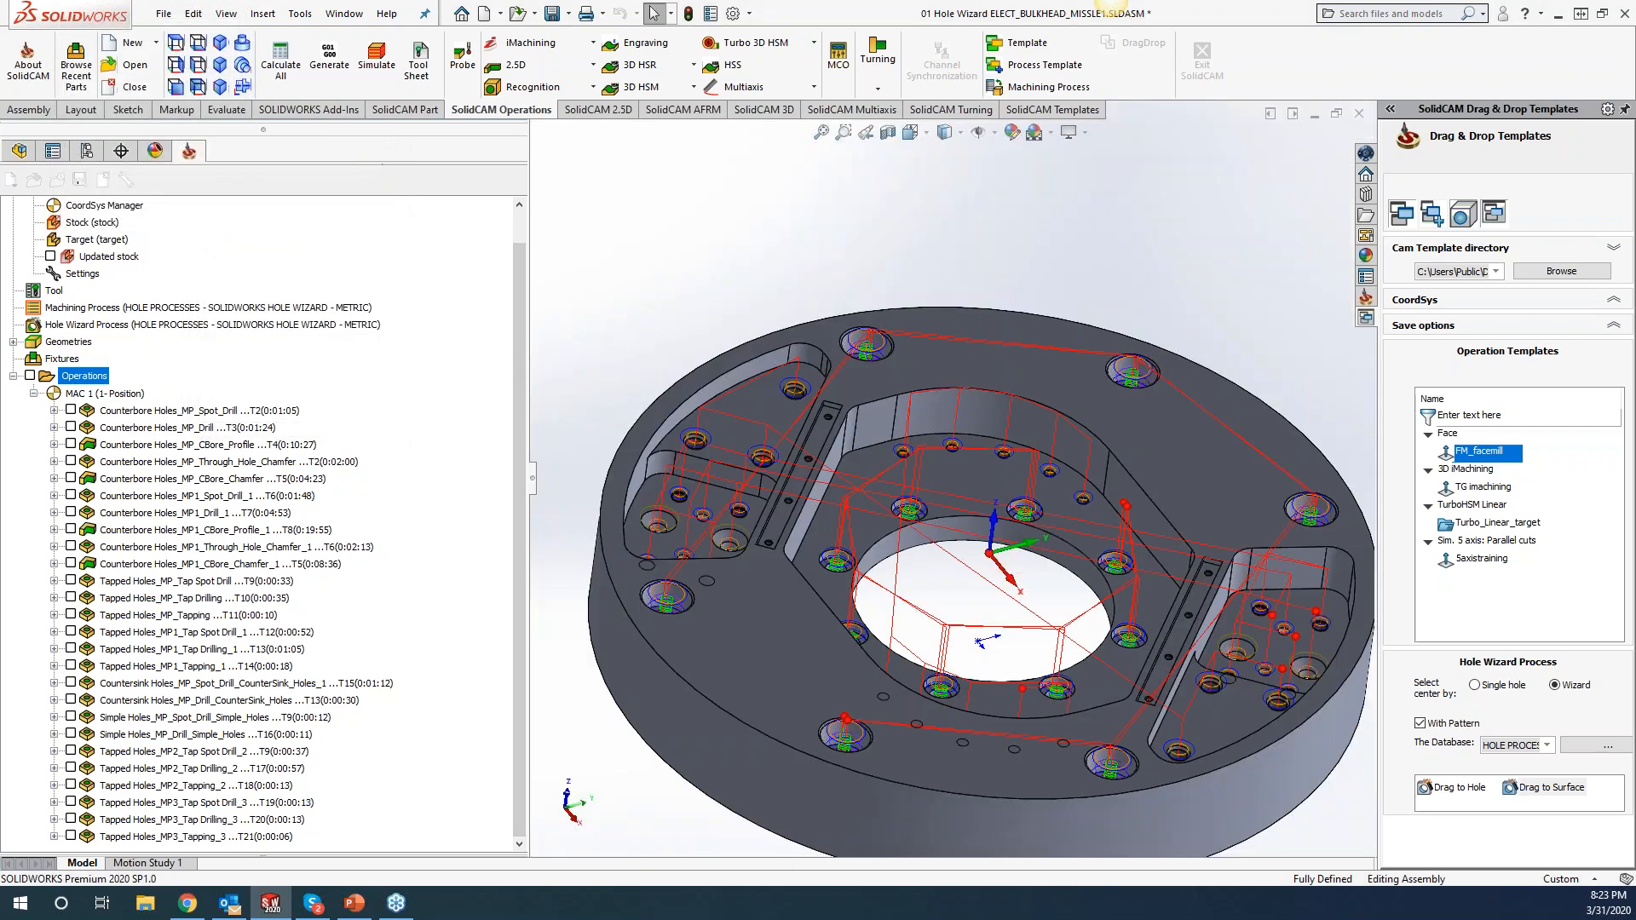
Delete every hole operation, from Counterbore Holes_MP_Spot_Drill to the last, choosing Yes to All.
left_click(206, 413)
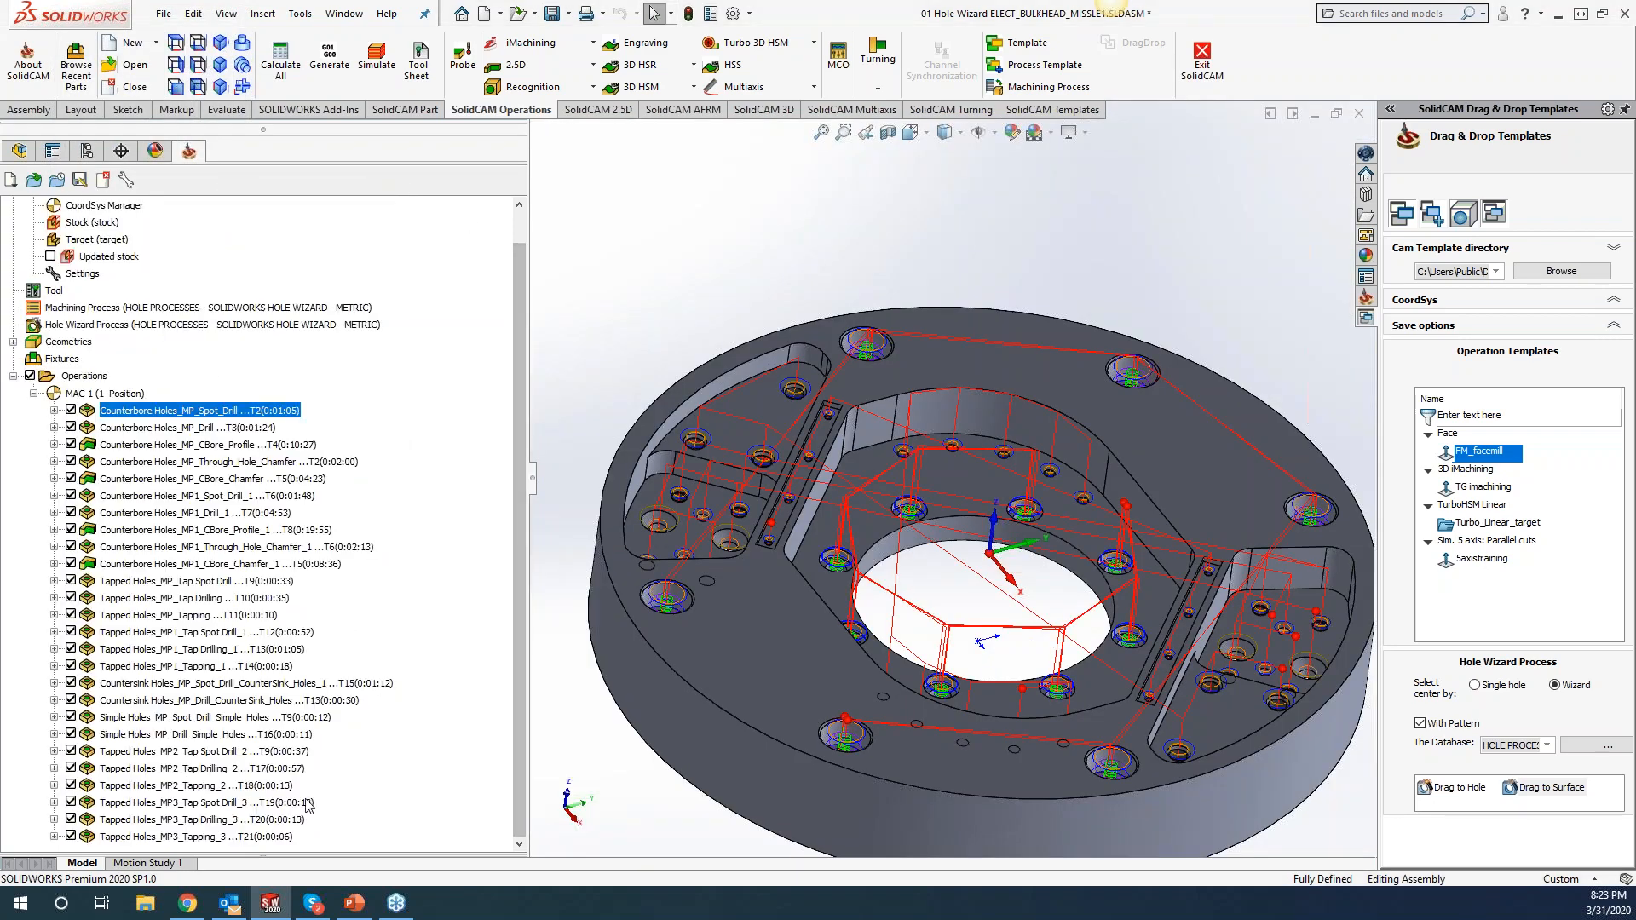
left_click(262, 837, "shift")
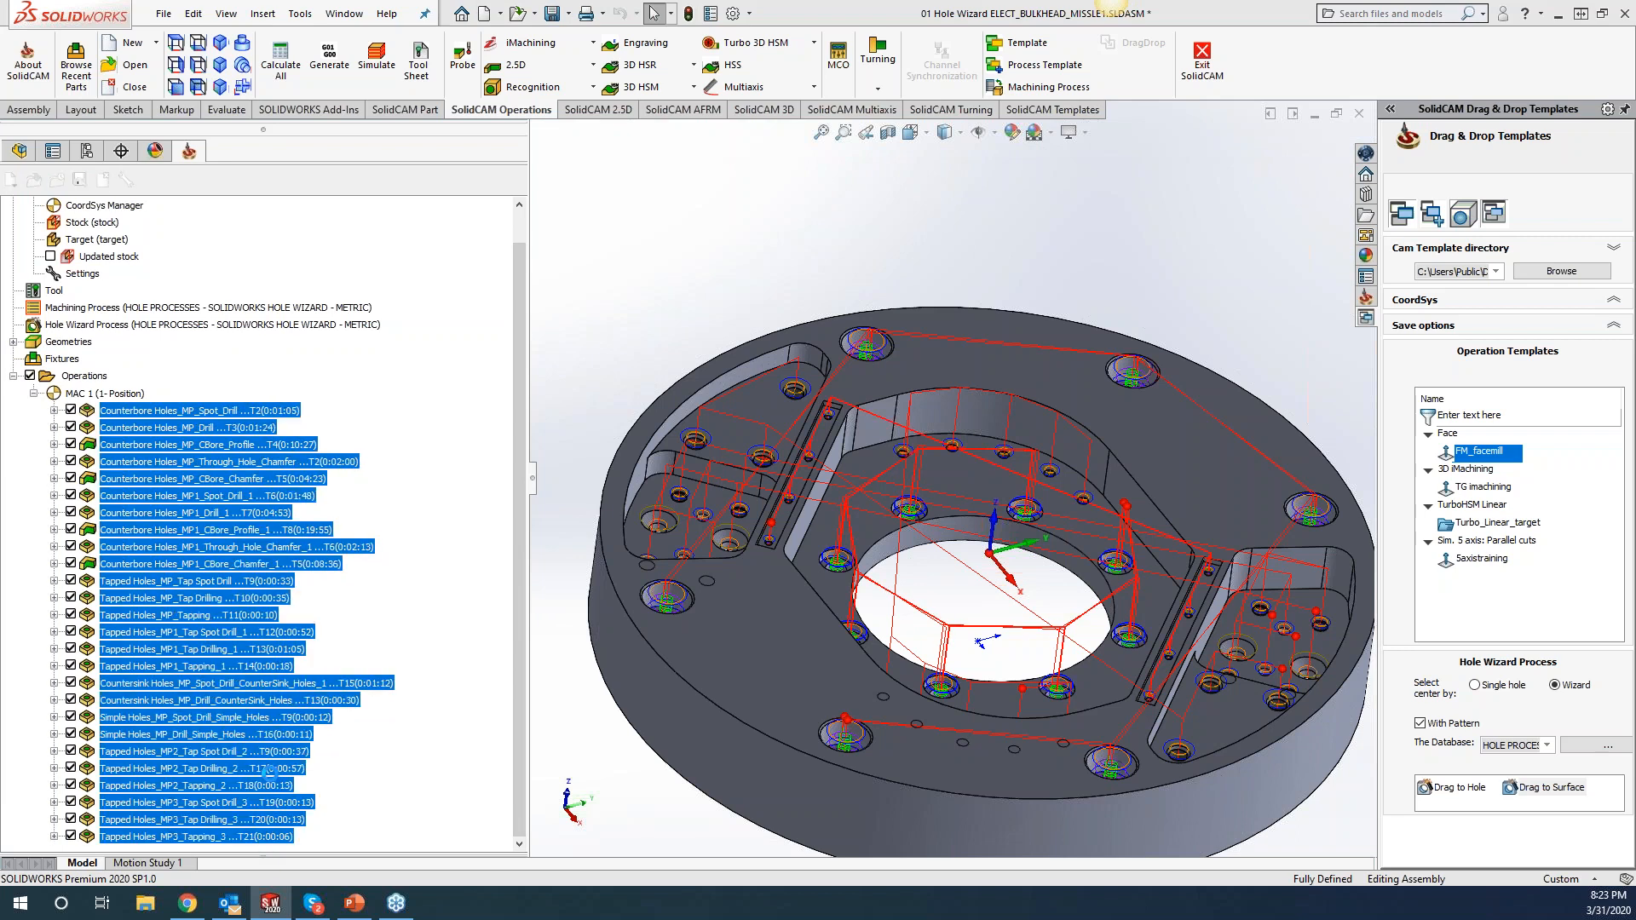
key("Delete")
left_click(465, 272)
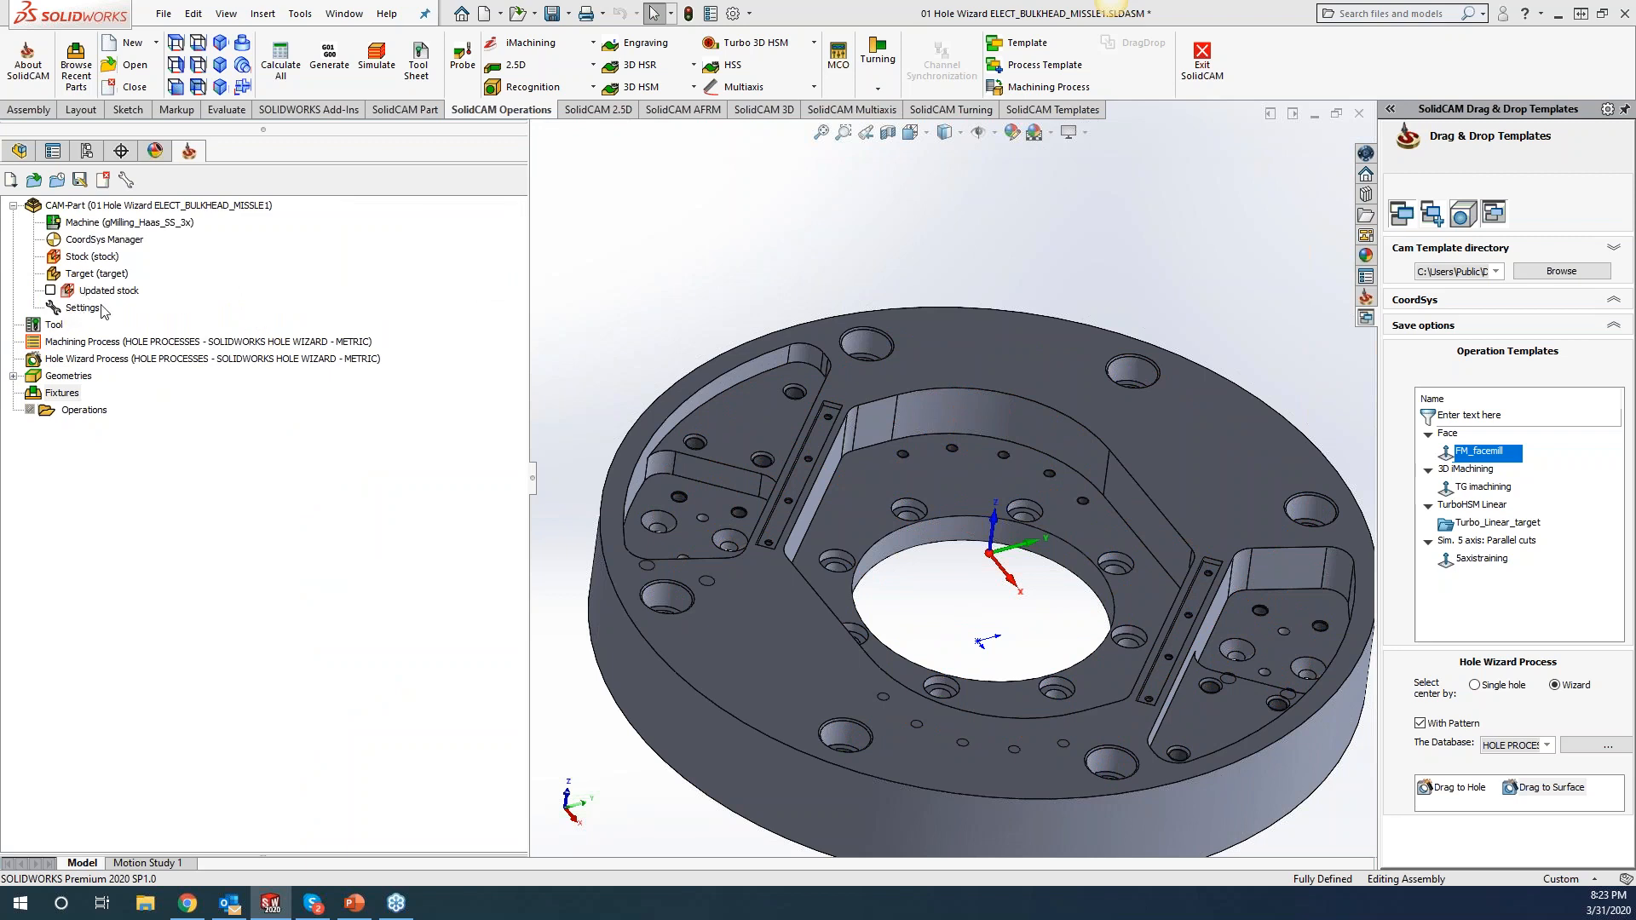
Run Cleanup CAM-Part on the CAM-Part to remove leftover files.
right_click(128, 205)
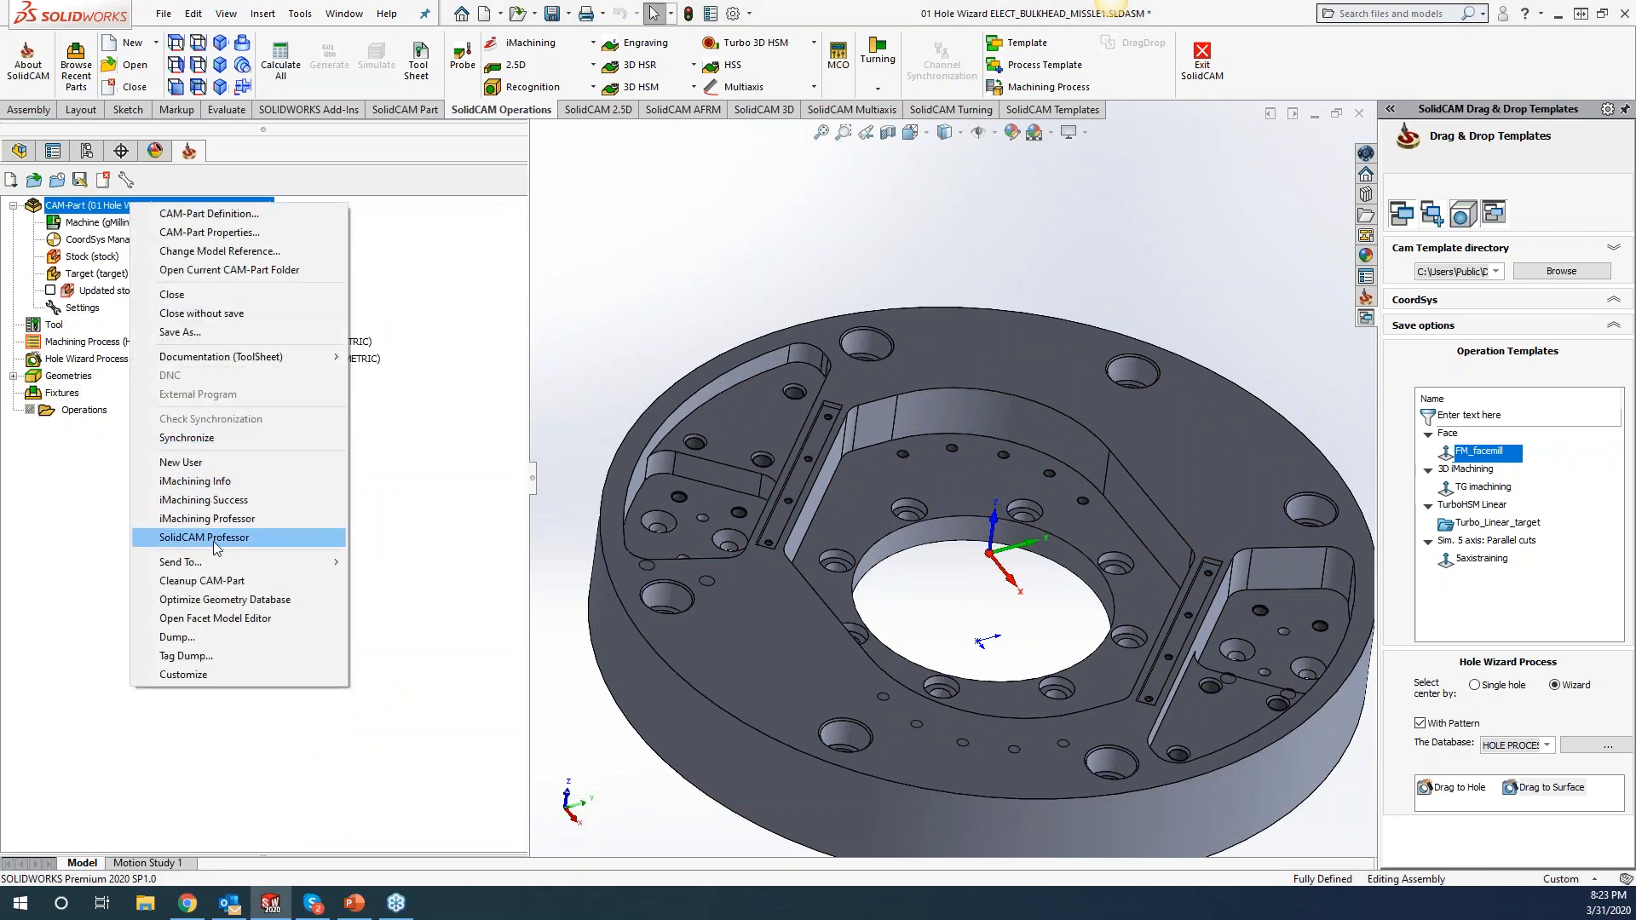
left_click(208, 579)
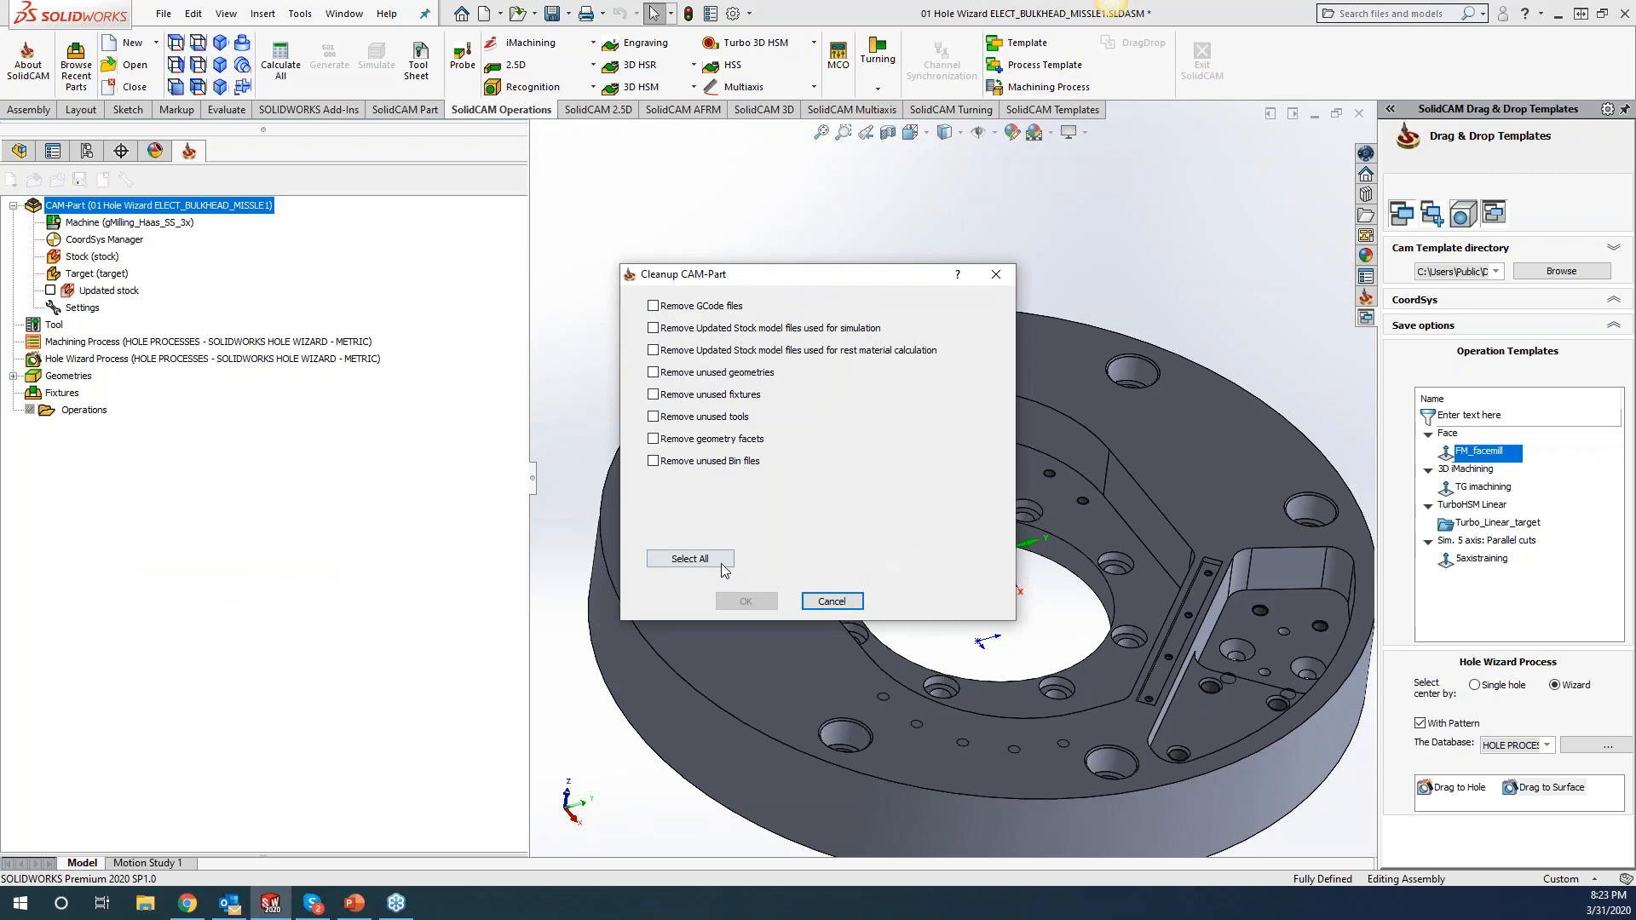
left_click(743, 601)
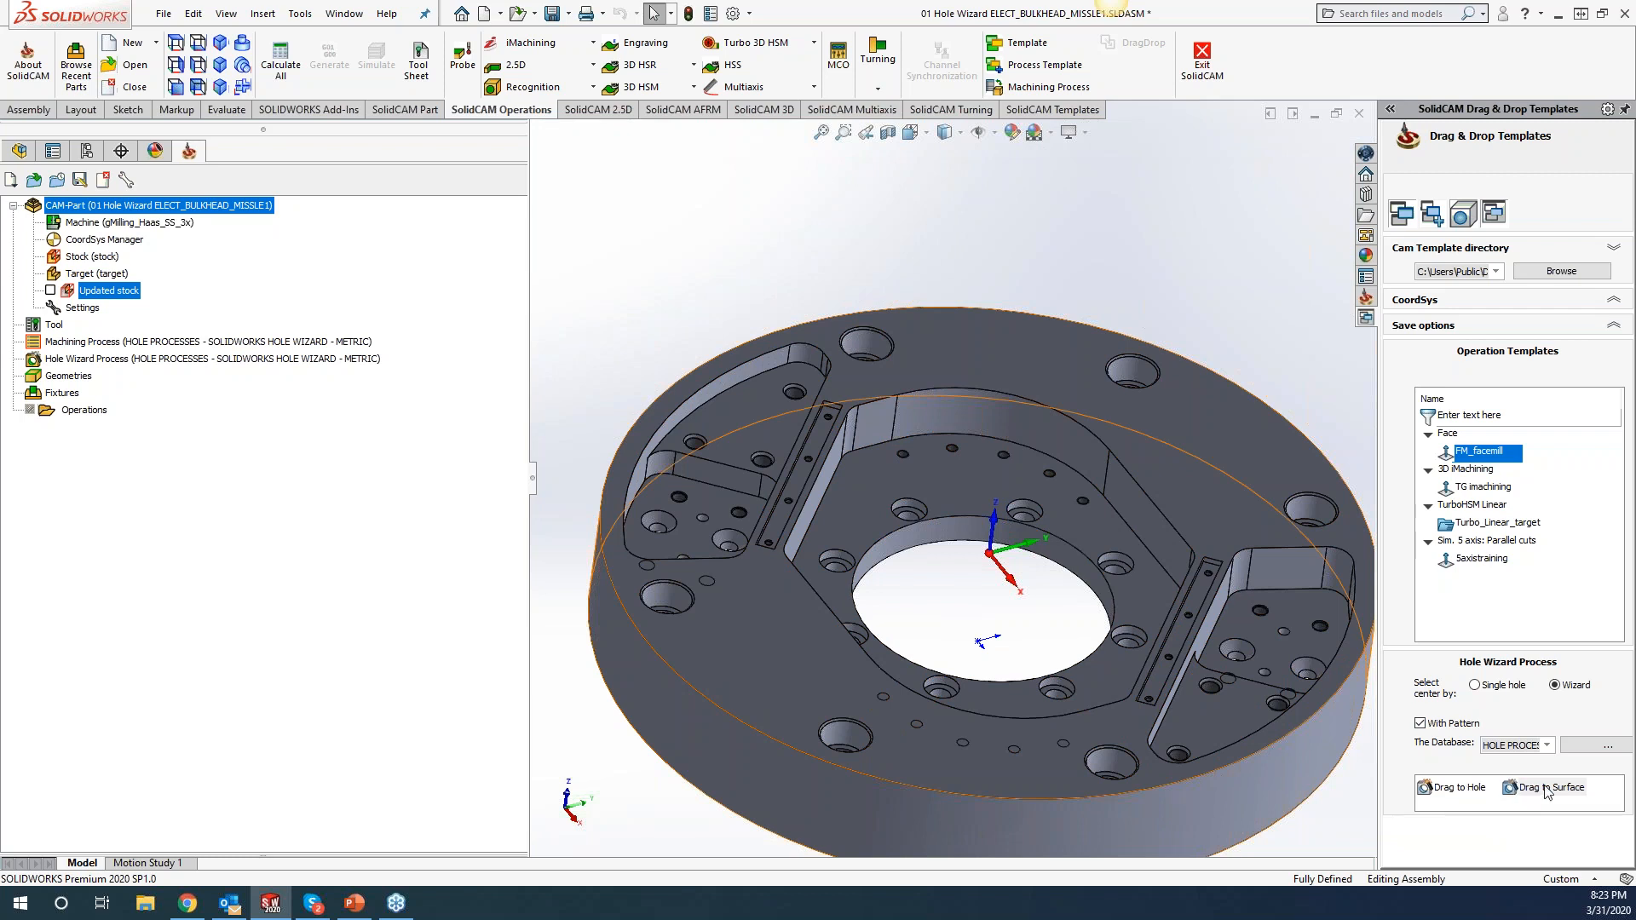
Use Drag to Hole in the Hole Wizard Process panel on a hole near the lower rim.
left_click(1468, 791)
left_click(1112, 767)
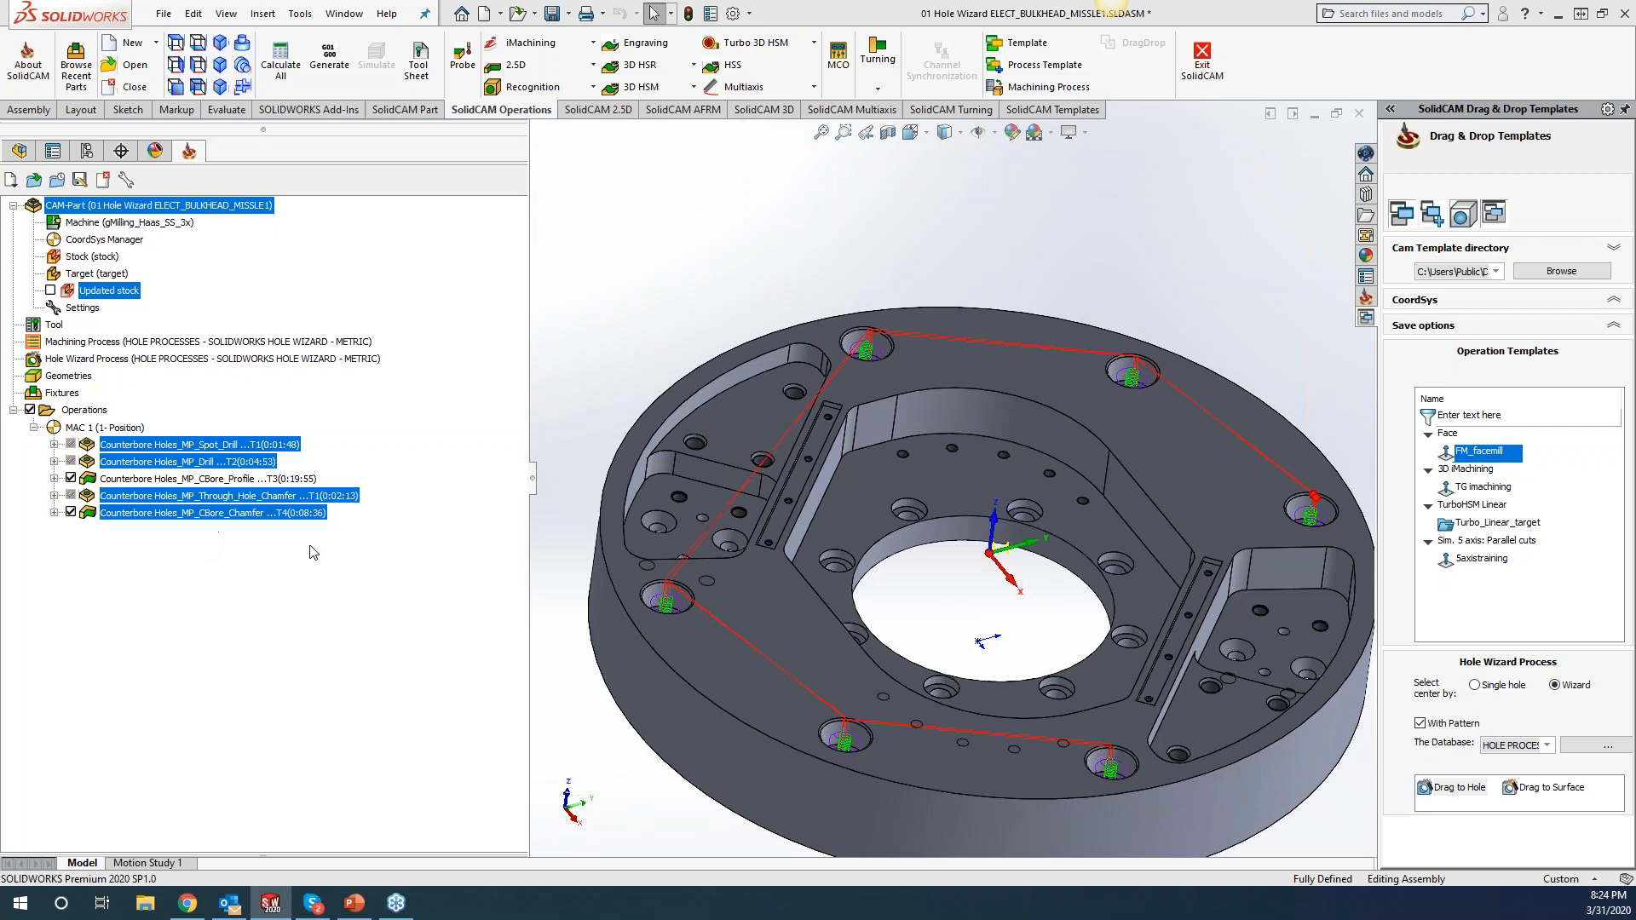
Unsuppress the five Counterbore Holes operations, then select the Spot_Drill operation.
key("f")
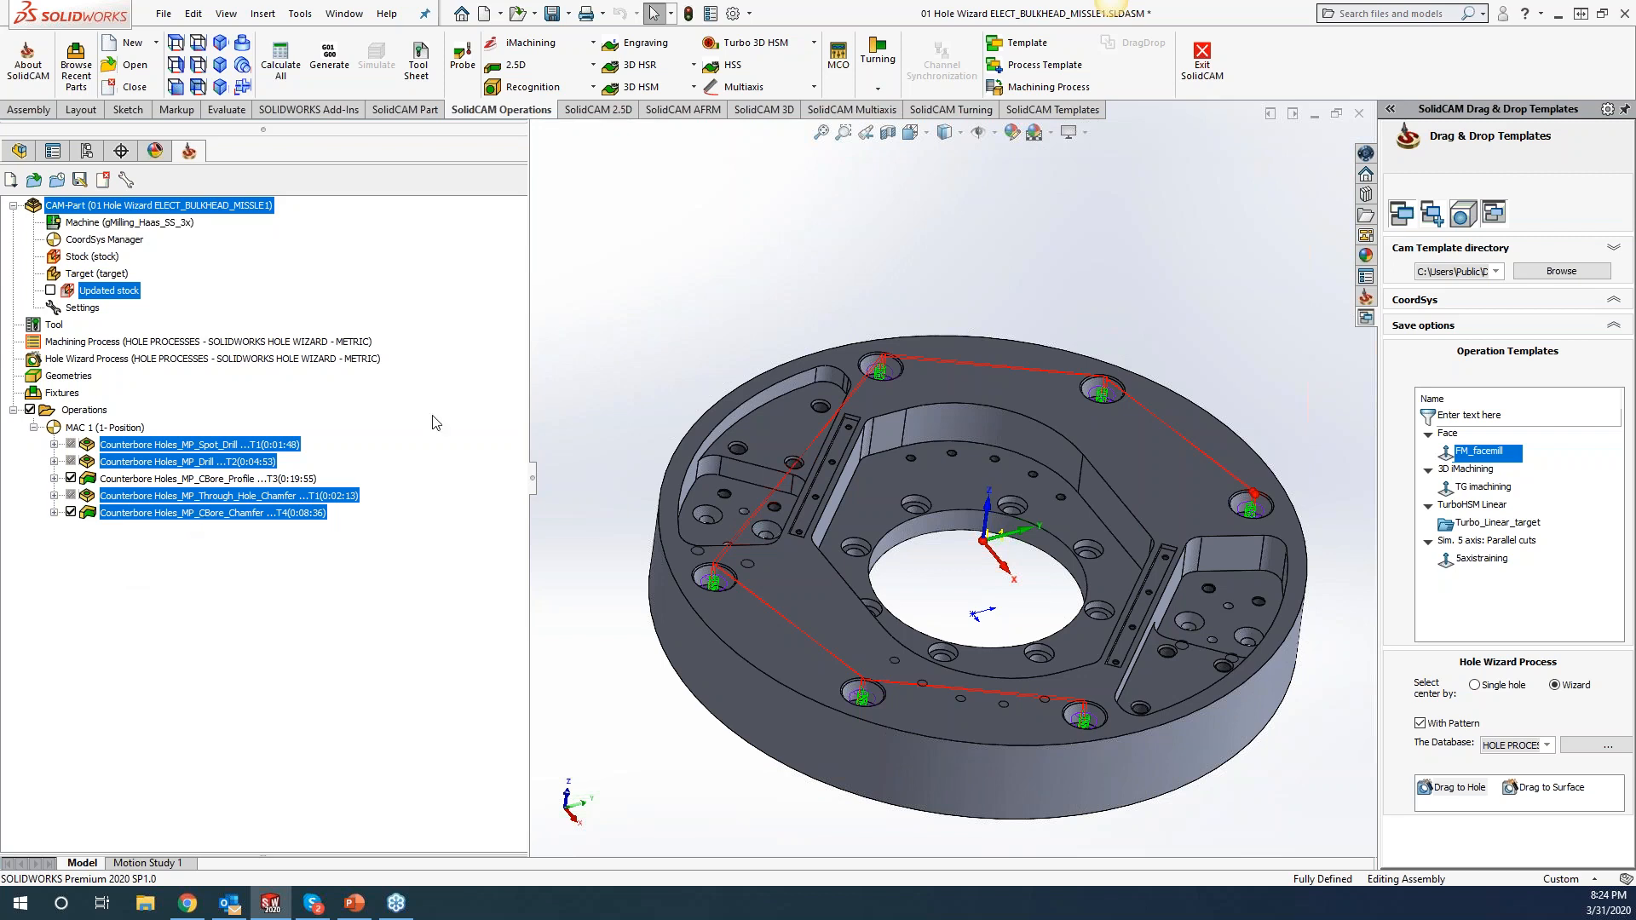
right_click(210, 458)
left_click(268, 836)
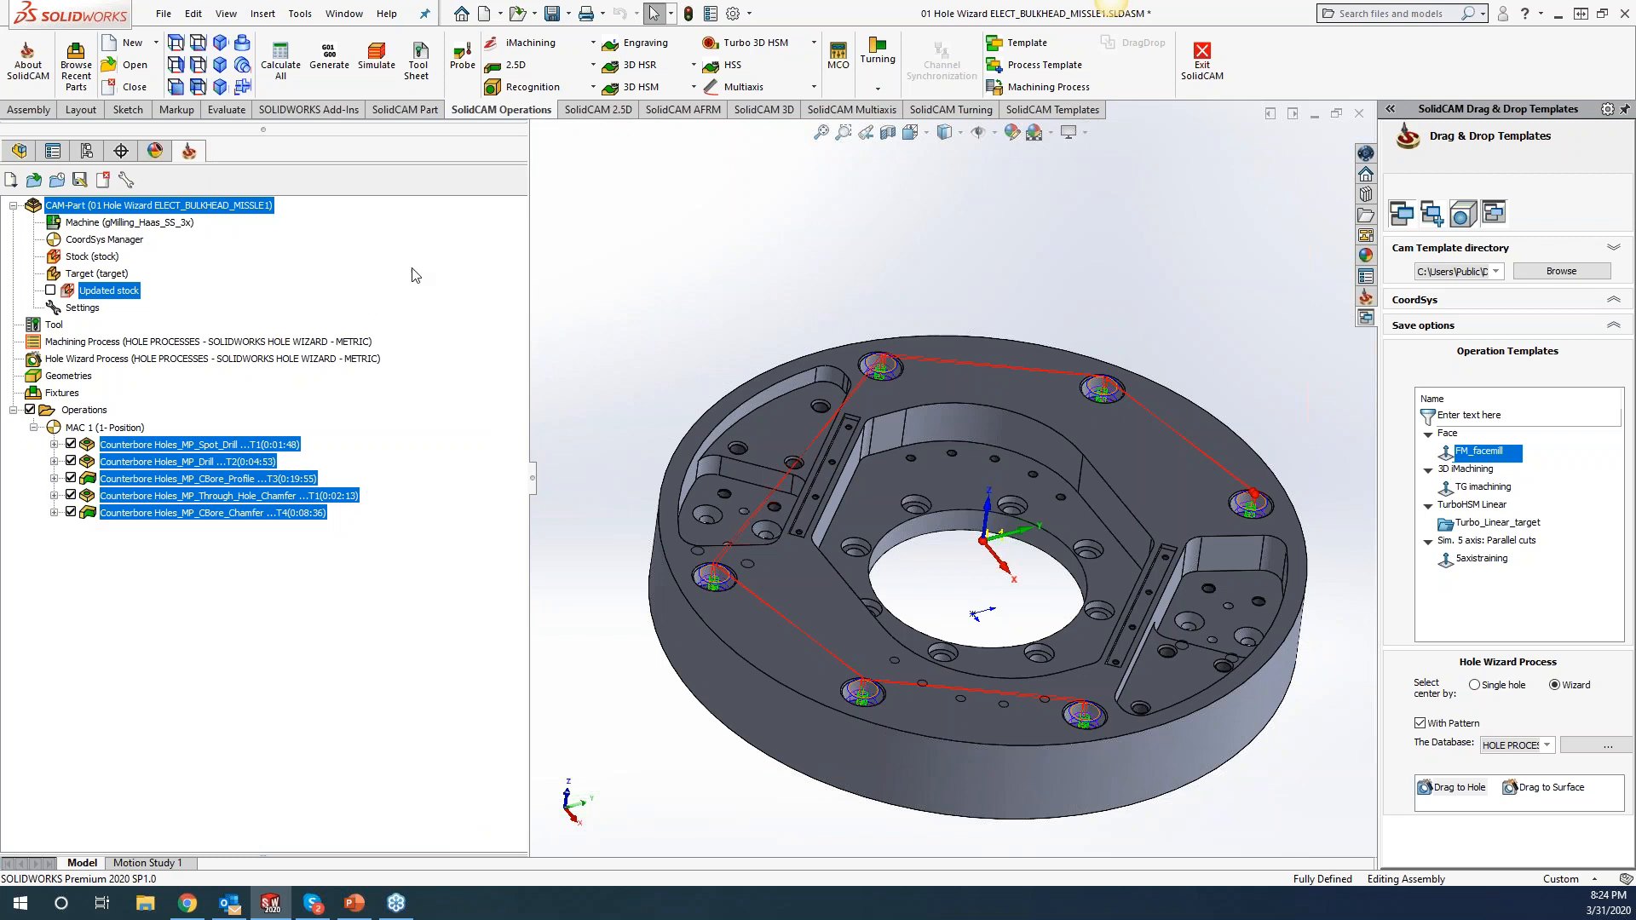
scroll(929, 387, "down", 2)
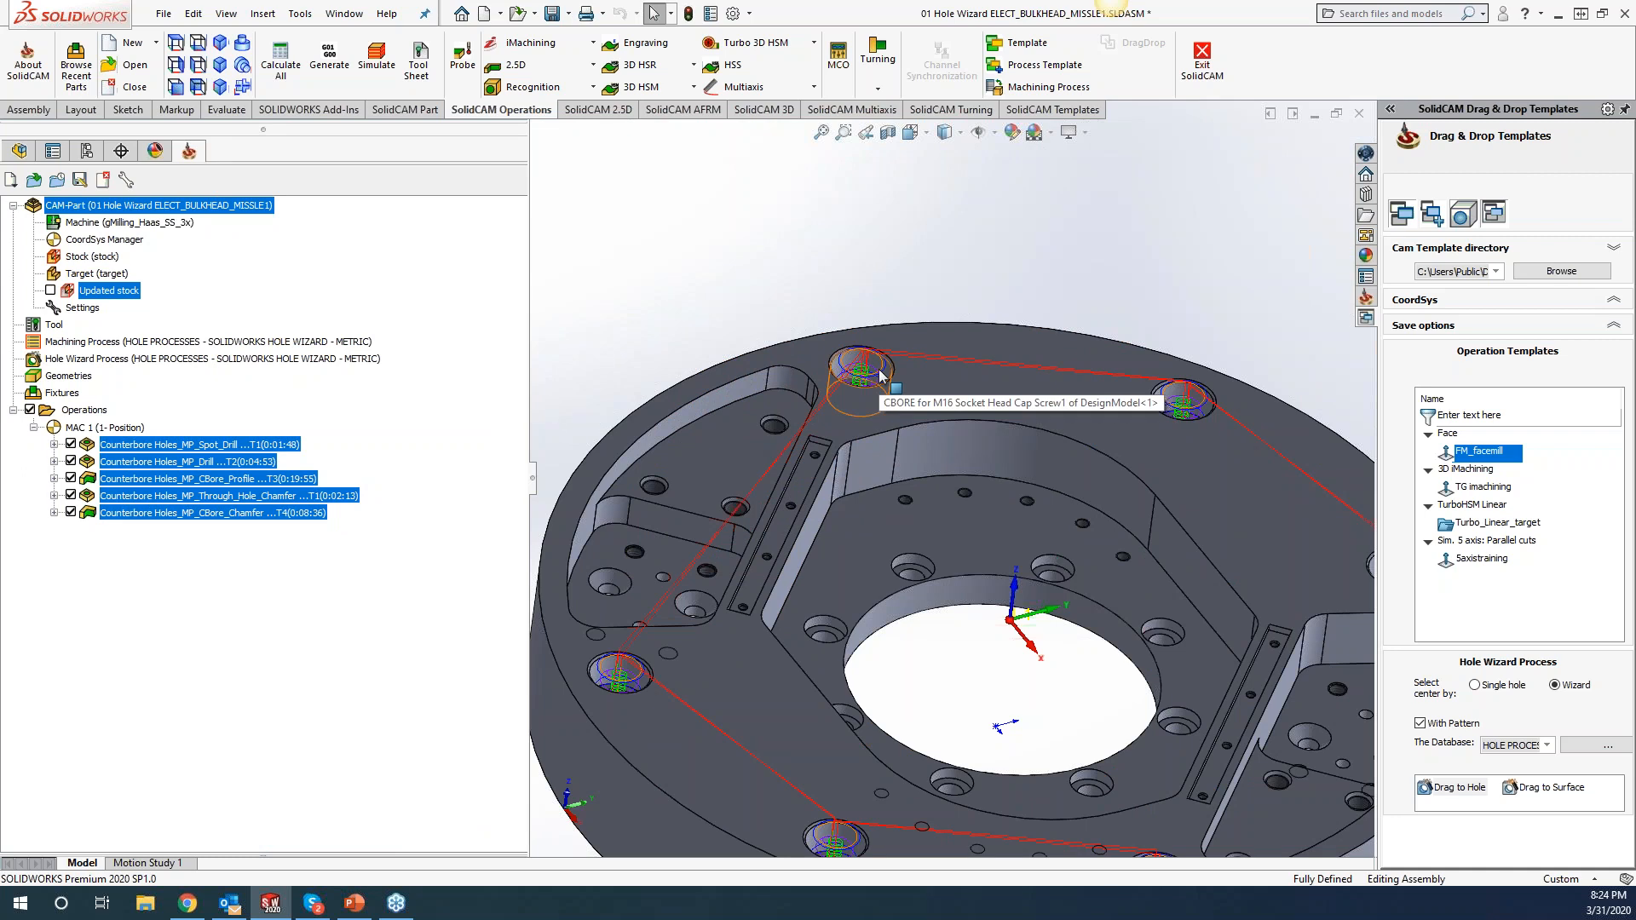
scroll(881, 374, "up", 2)
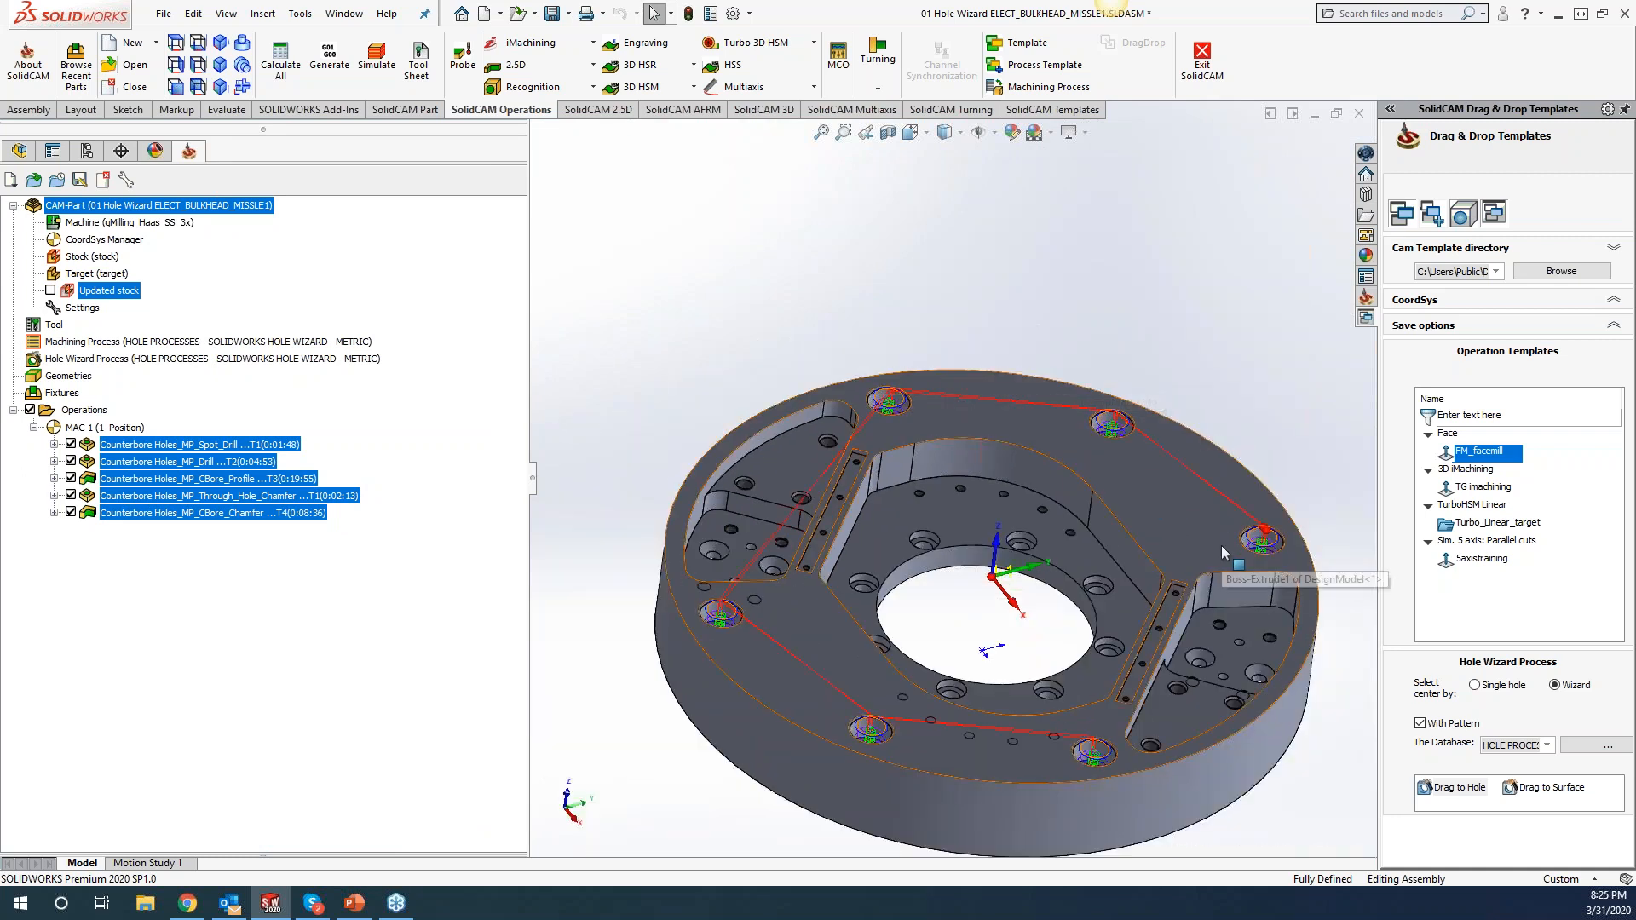
left_click(224, 444)
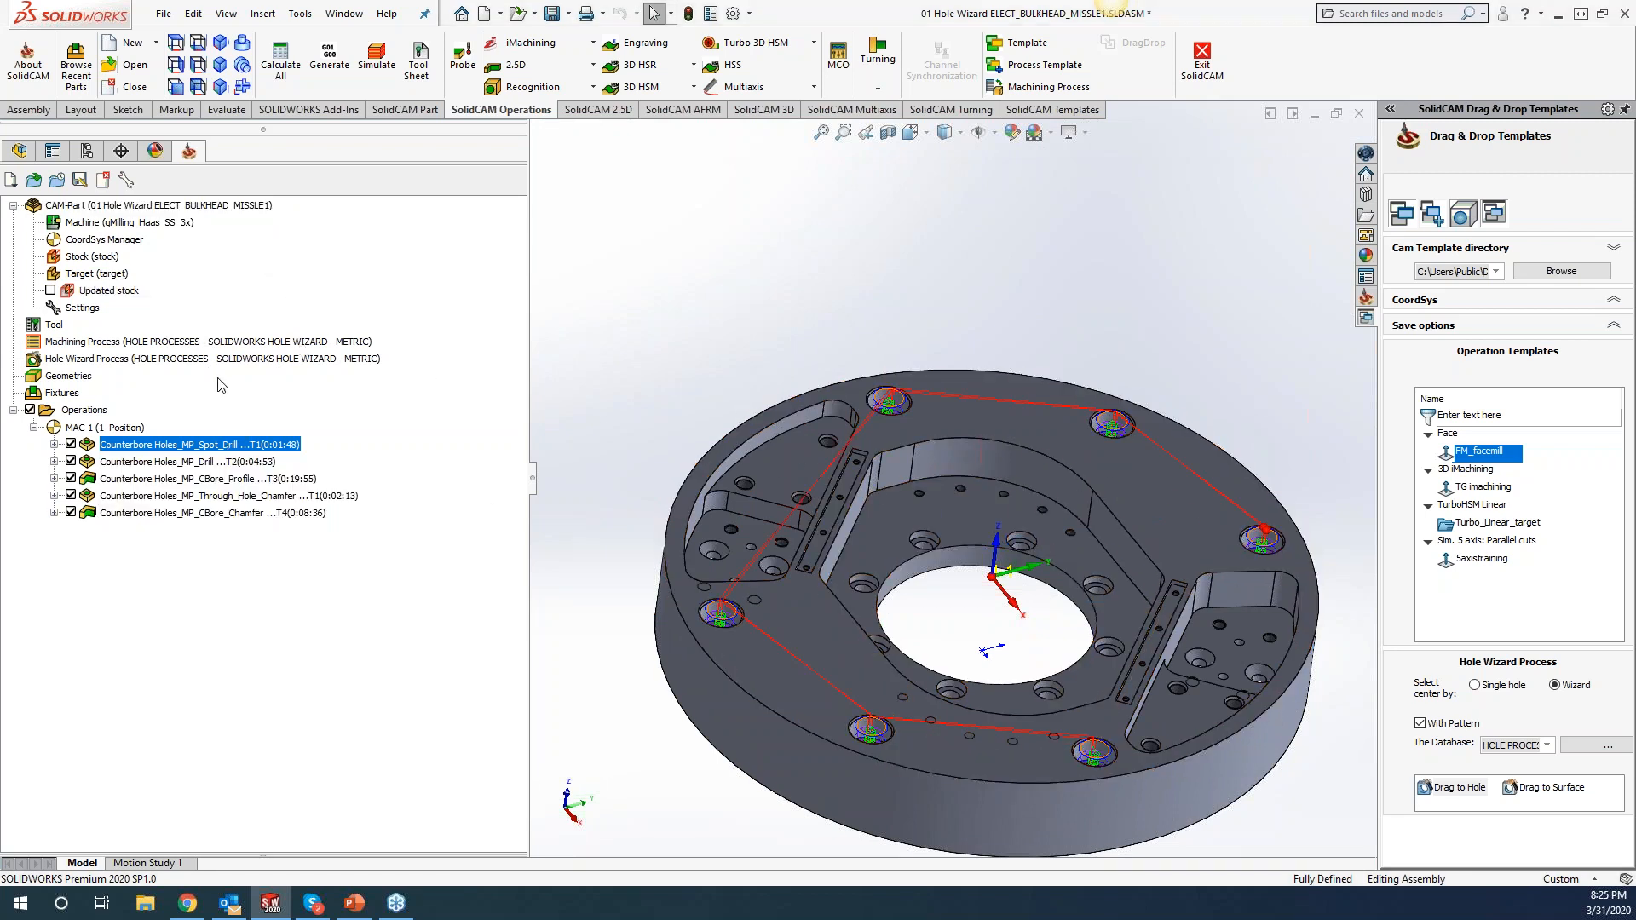
Start Change Model Reference on the CAM-Part and browse to D:\SolidCAM Projects\Customers.
right_click(232, 207)
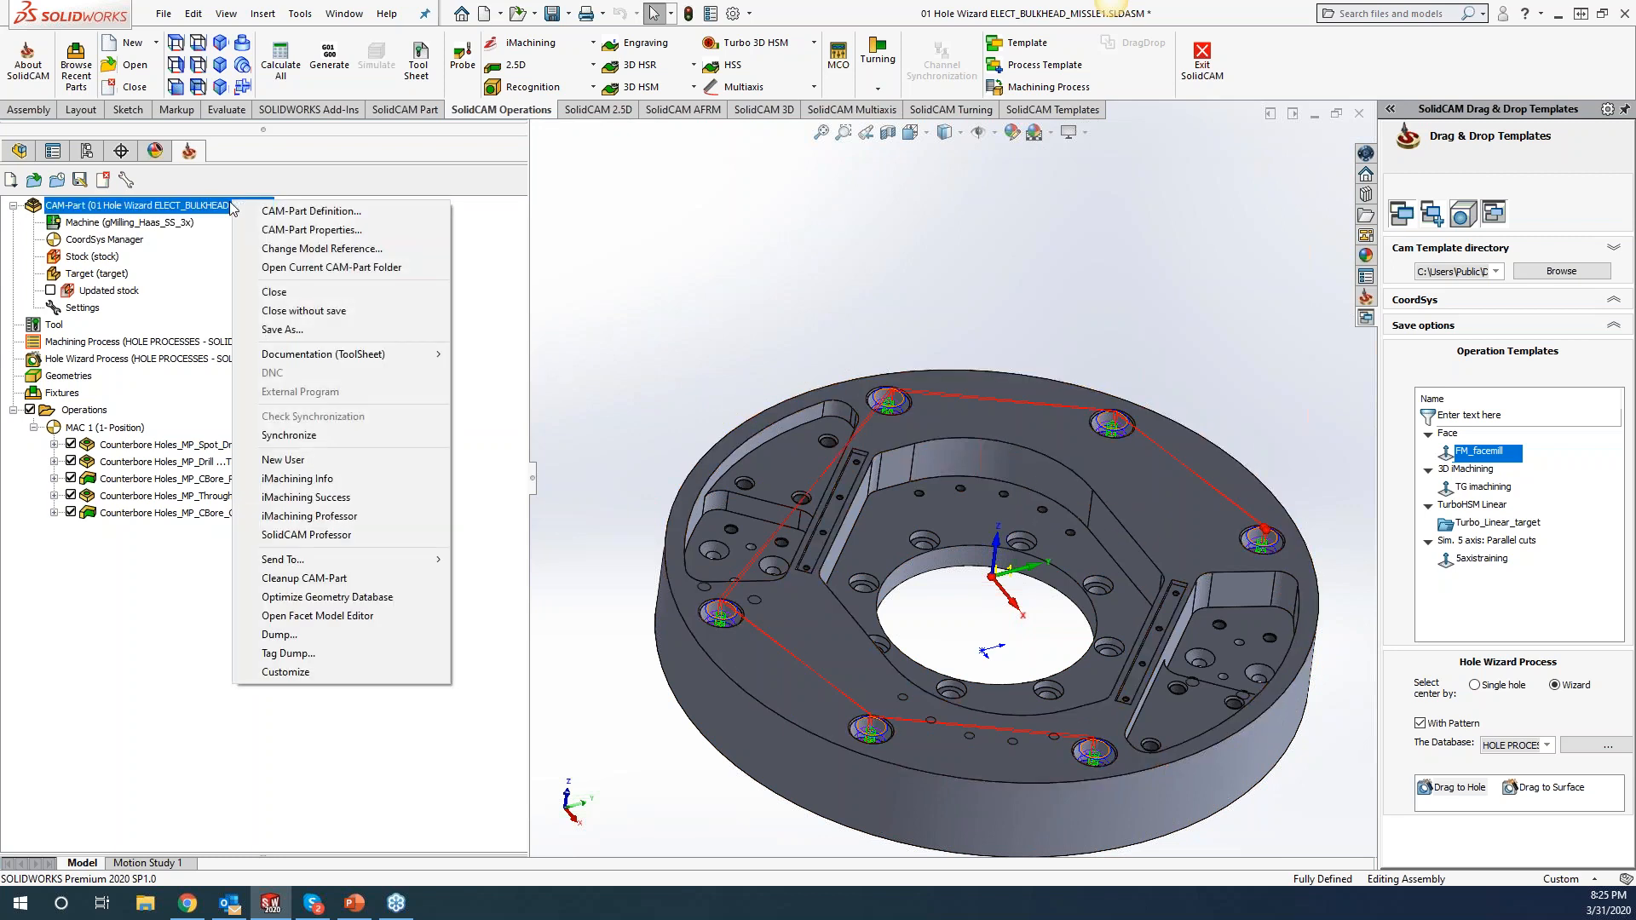
left_click(294, 248)
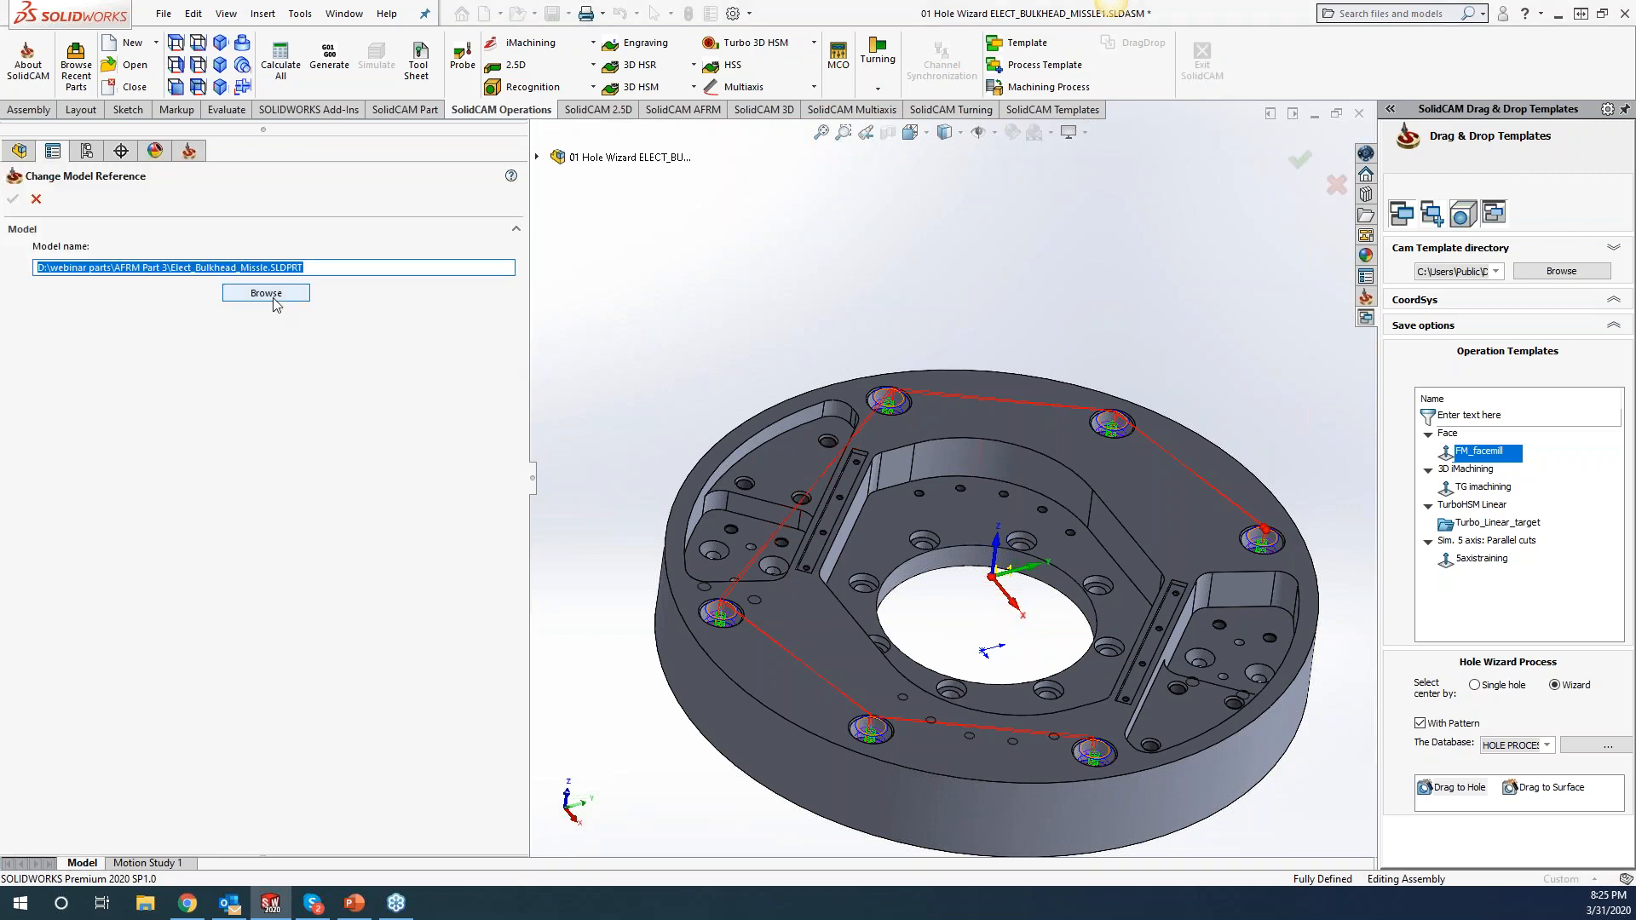
left_click(272, 297)
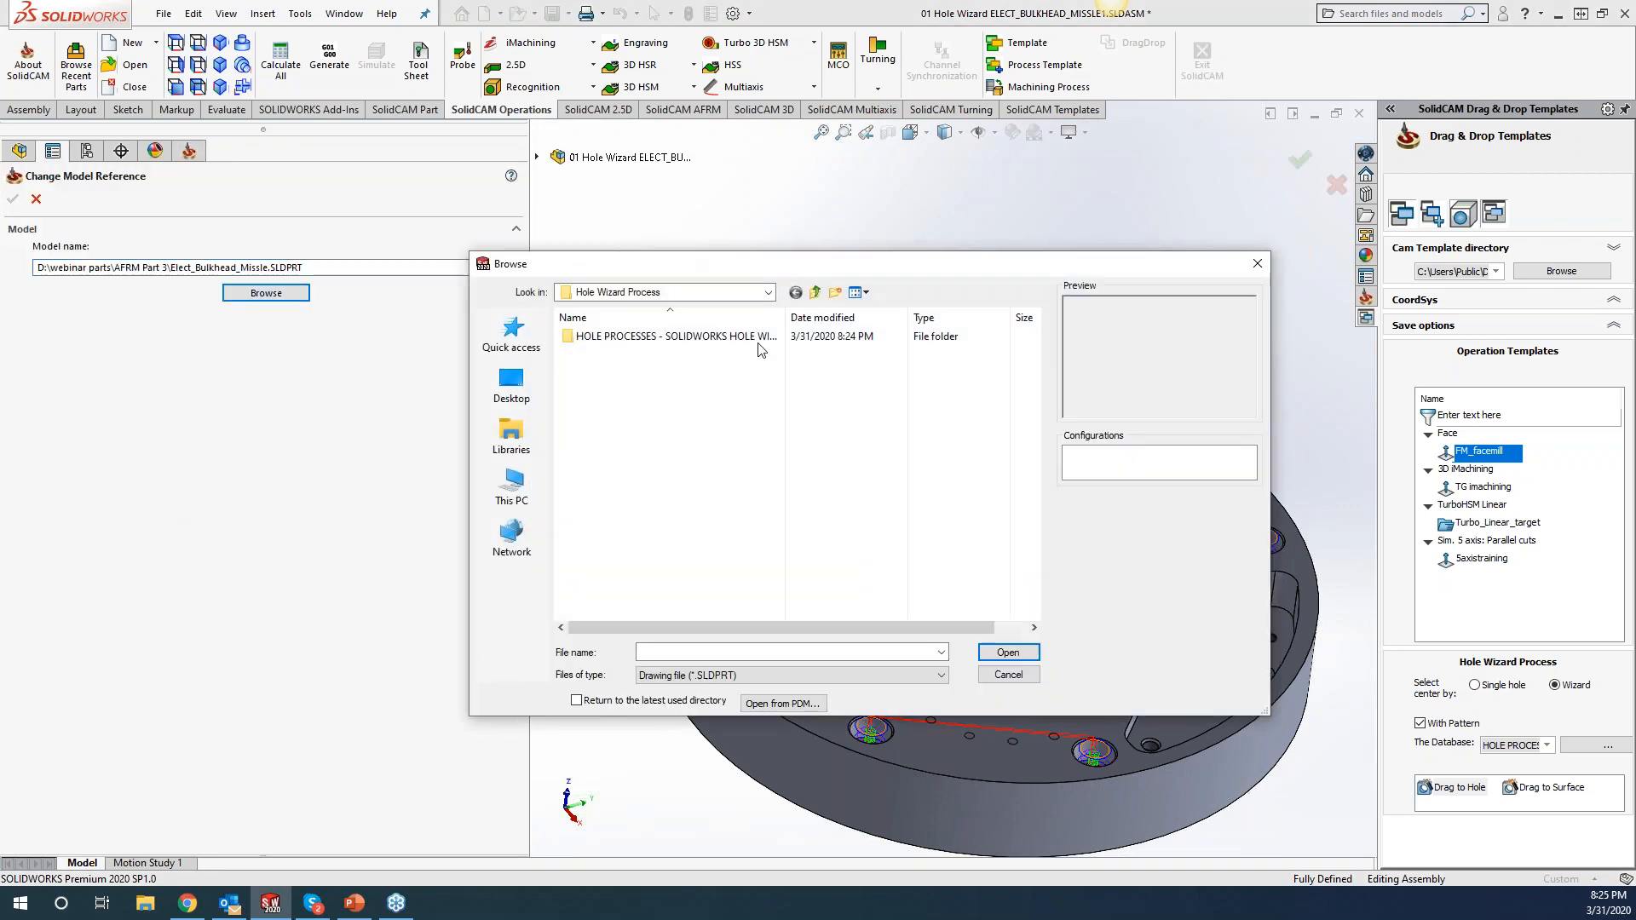
left_click(512, 486)
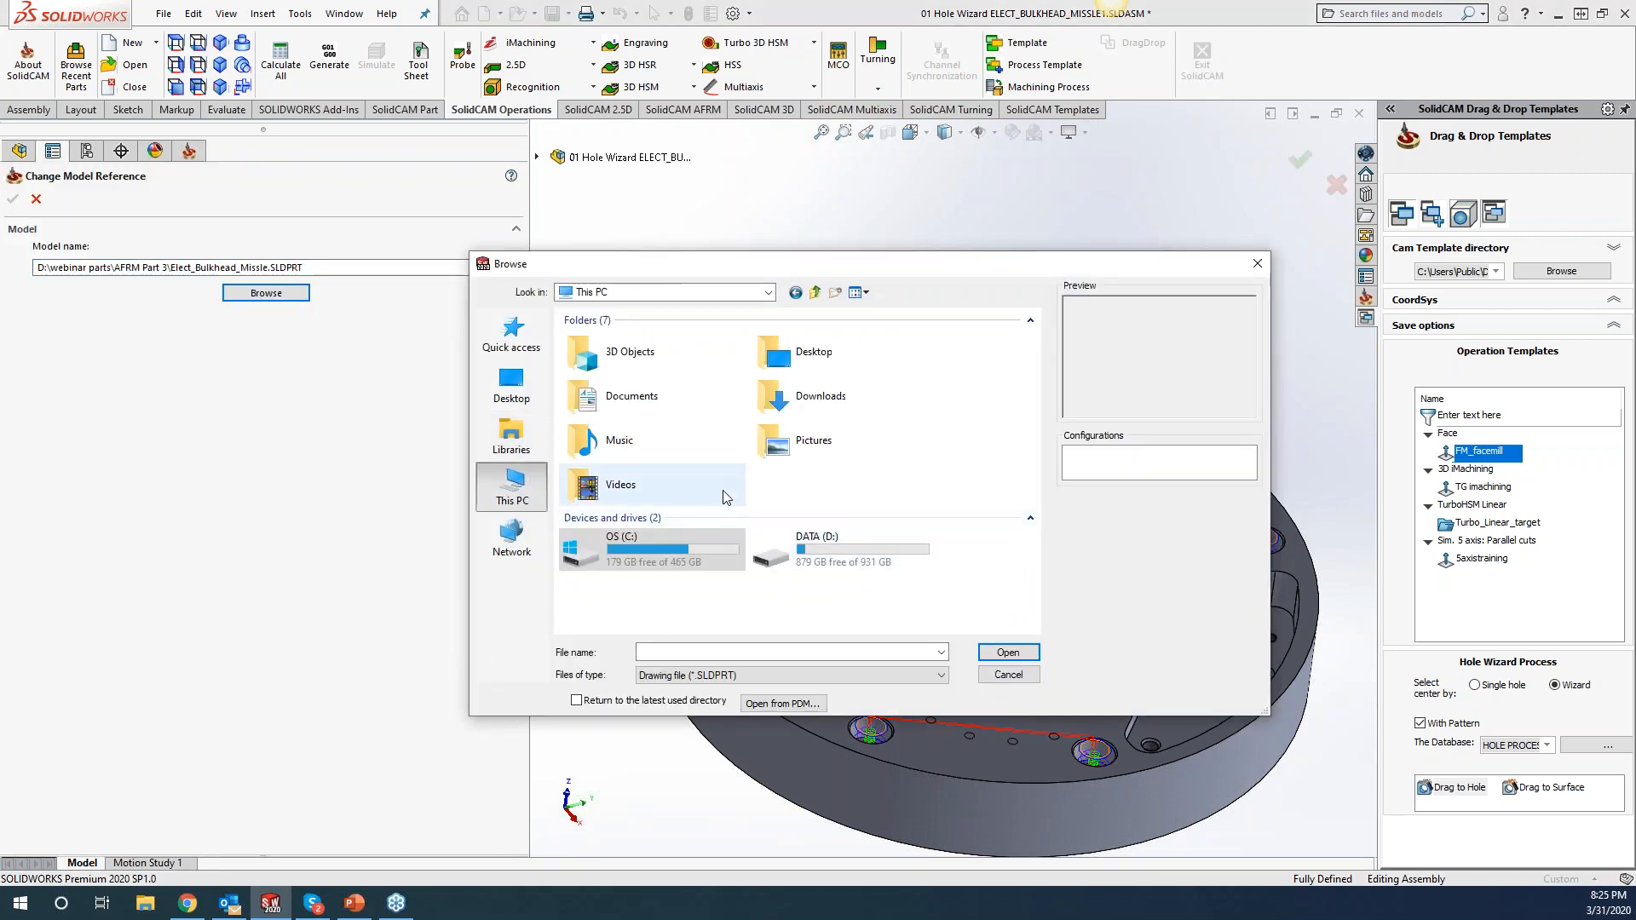
double_click(846, 560)
double_click(607, 337)
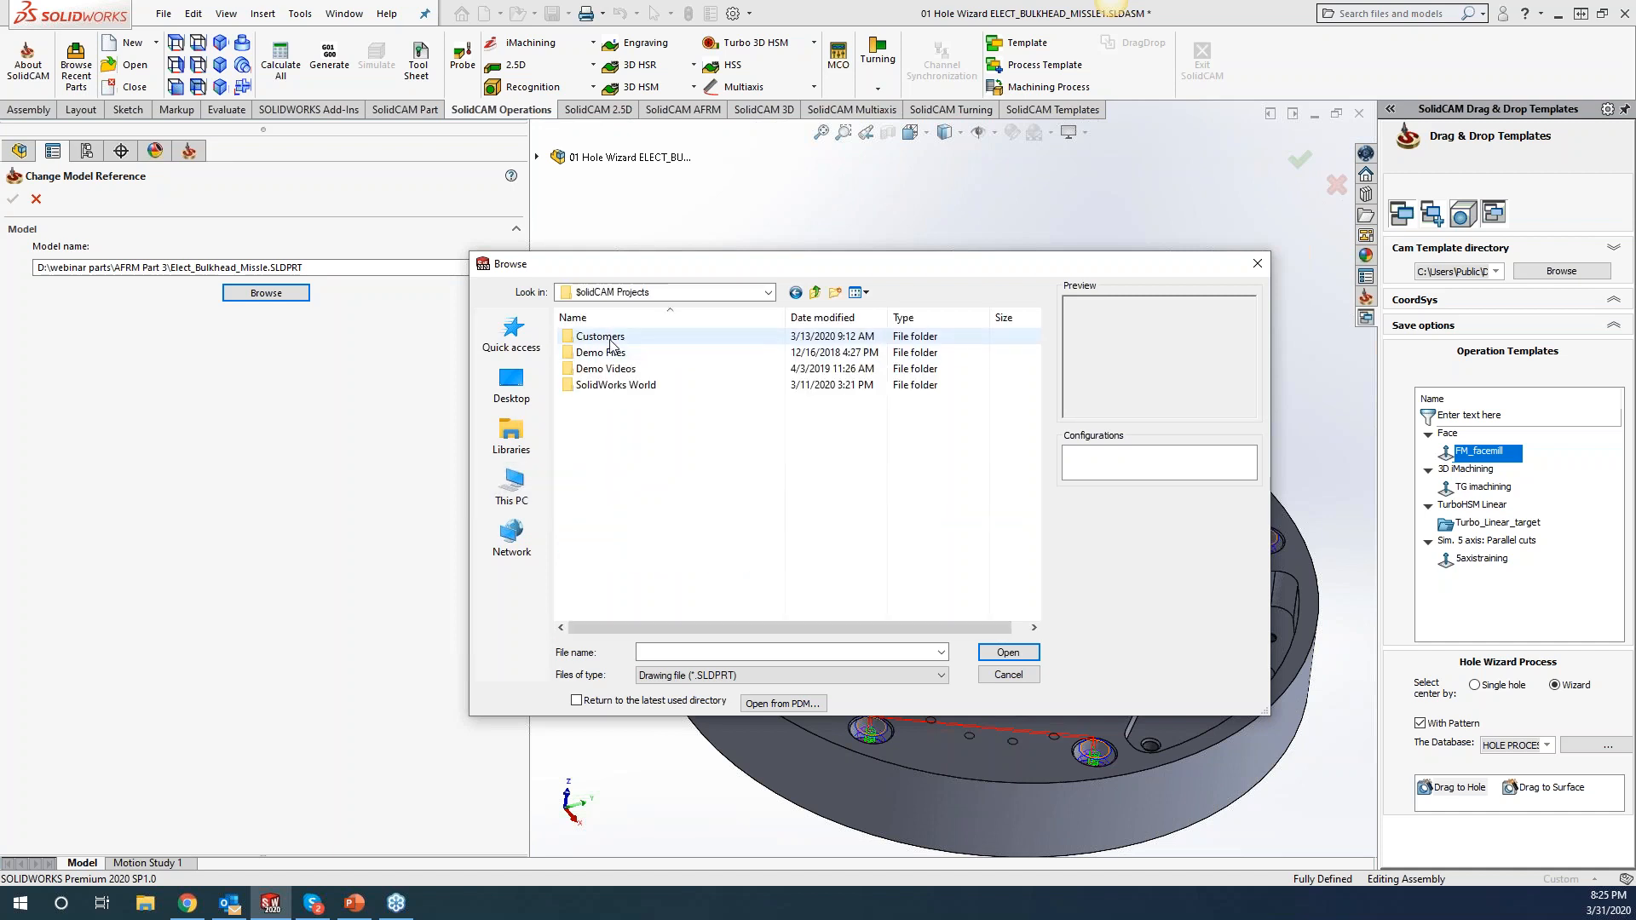
double_click(610, 338)
Pick rev change.SLDPRT in KevCAM\What new 2020 and confirm it as the new model.
scroll(610, 392, "down", 5)
double_click(612, 445)
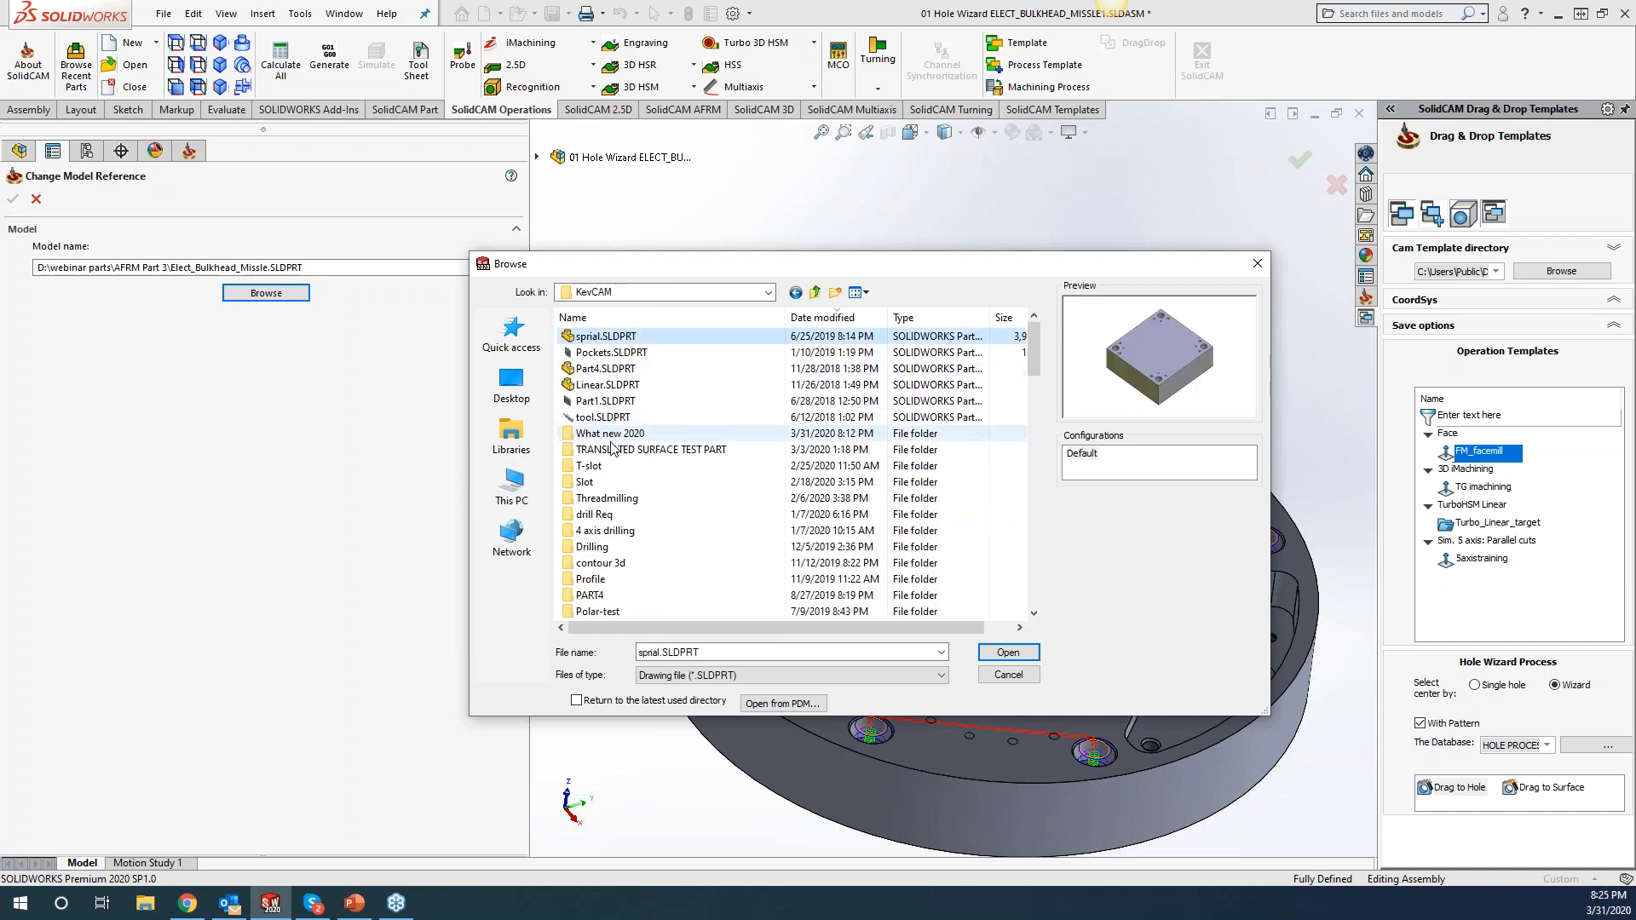
double_click(610, 433)
left_click(610, 356)
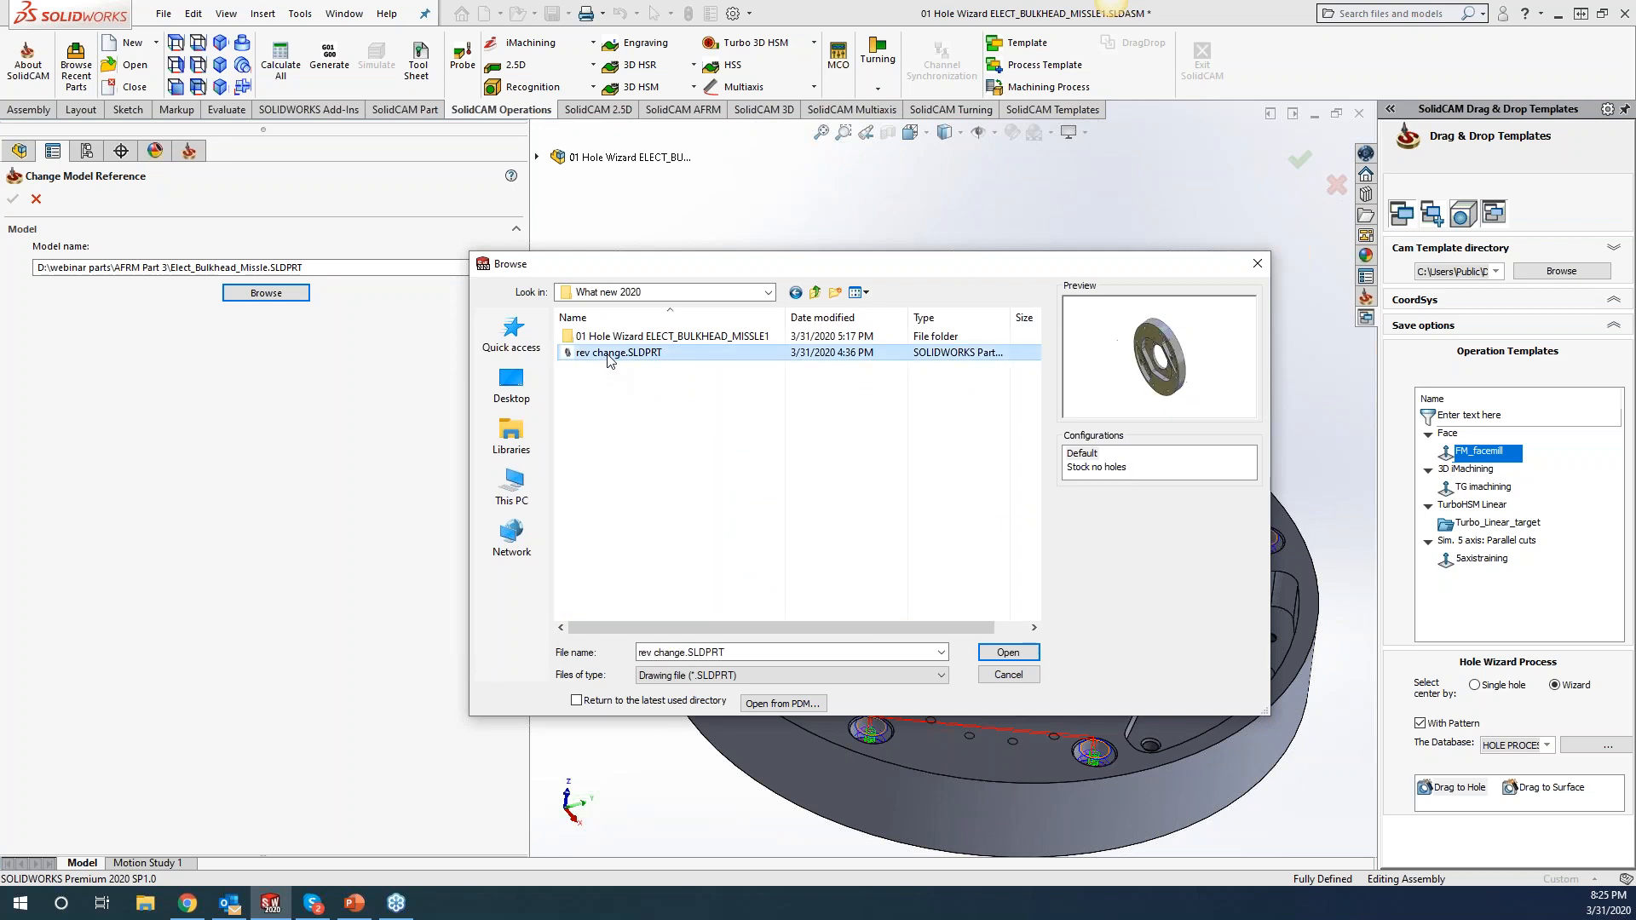
left_click(1008, 652)
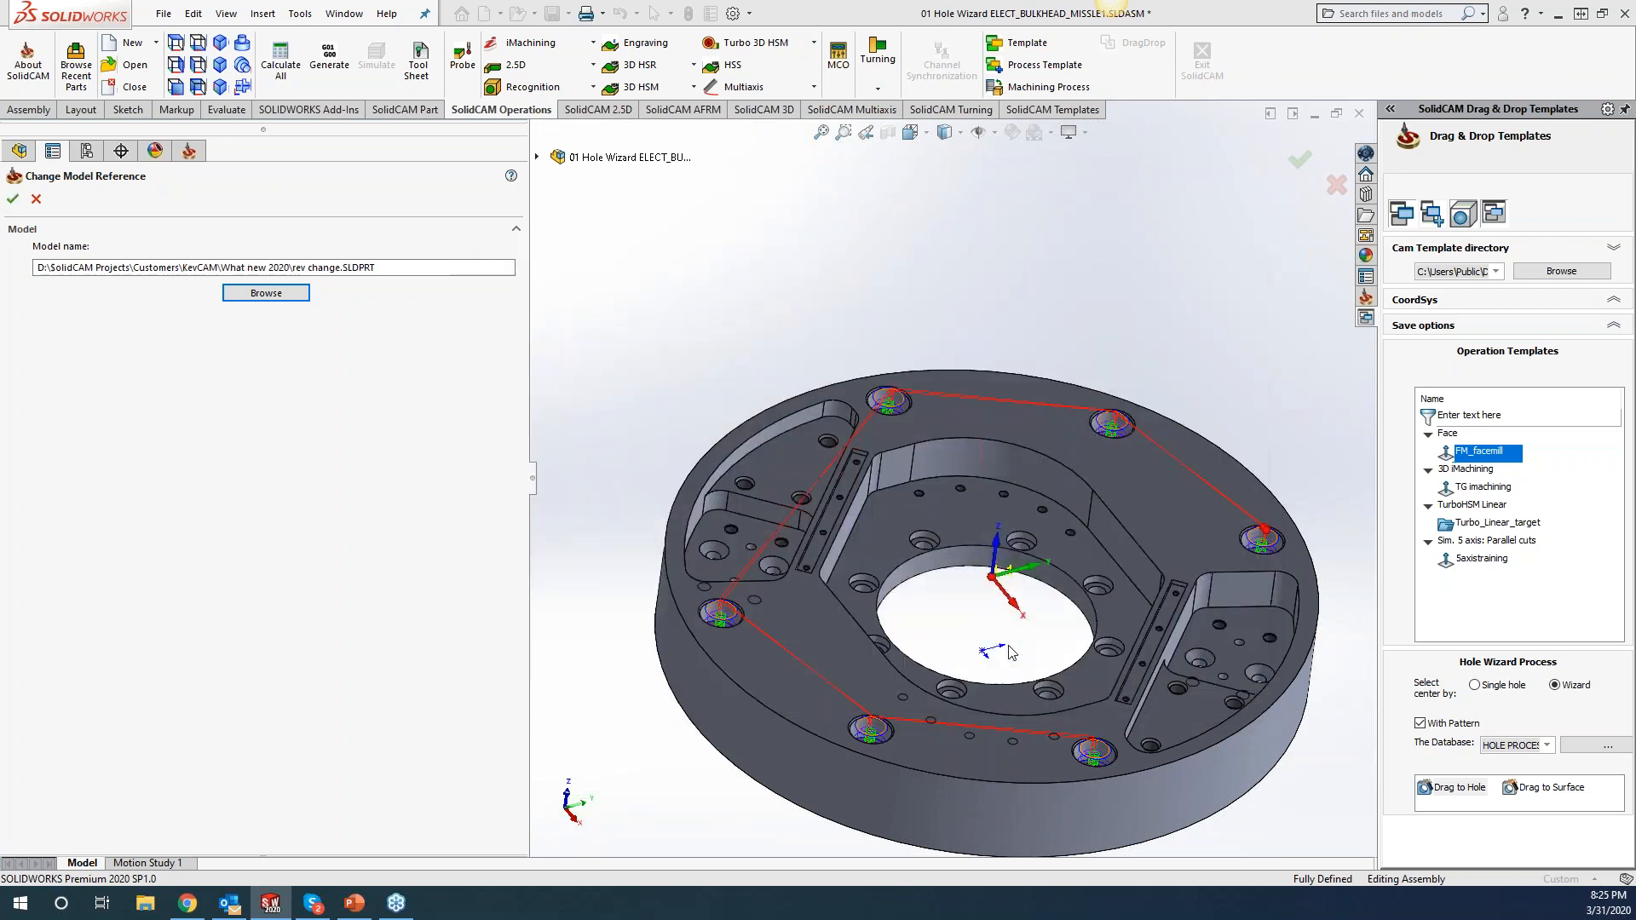
left_click(12, 198)
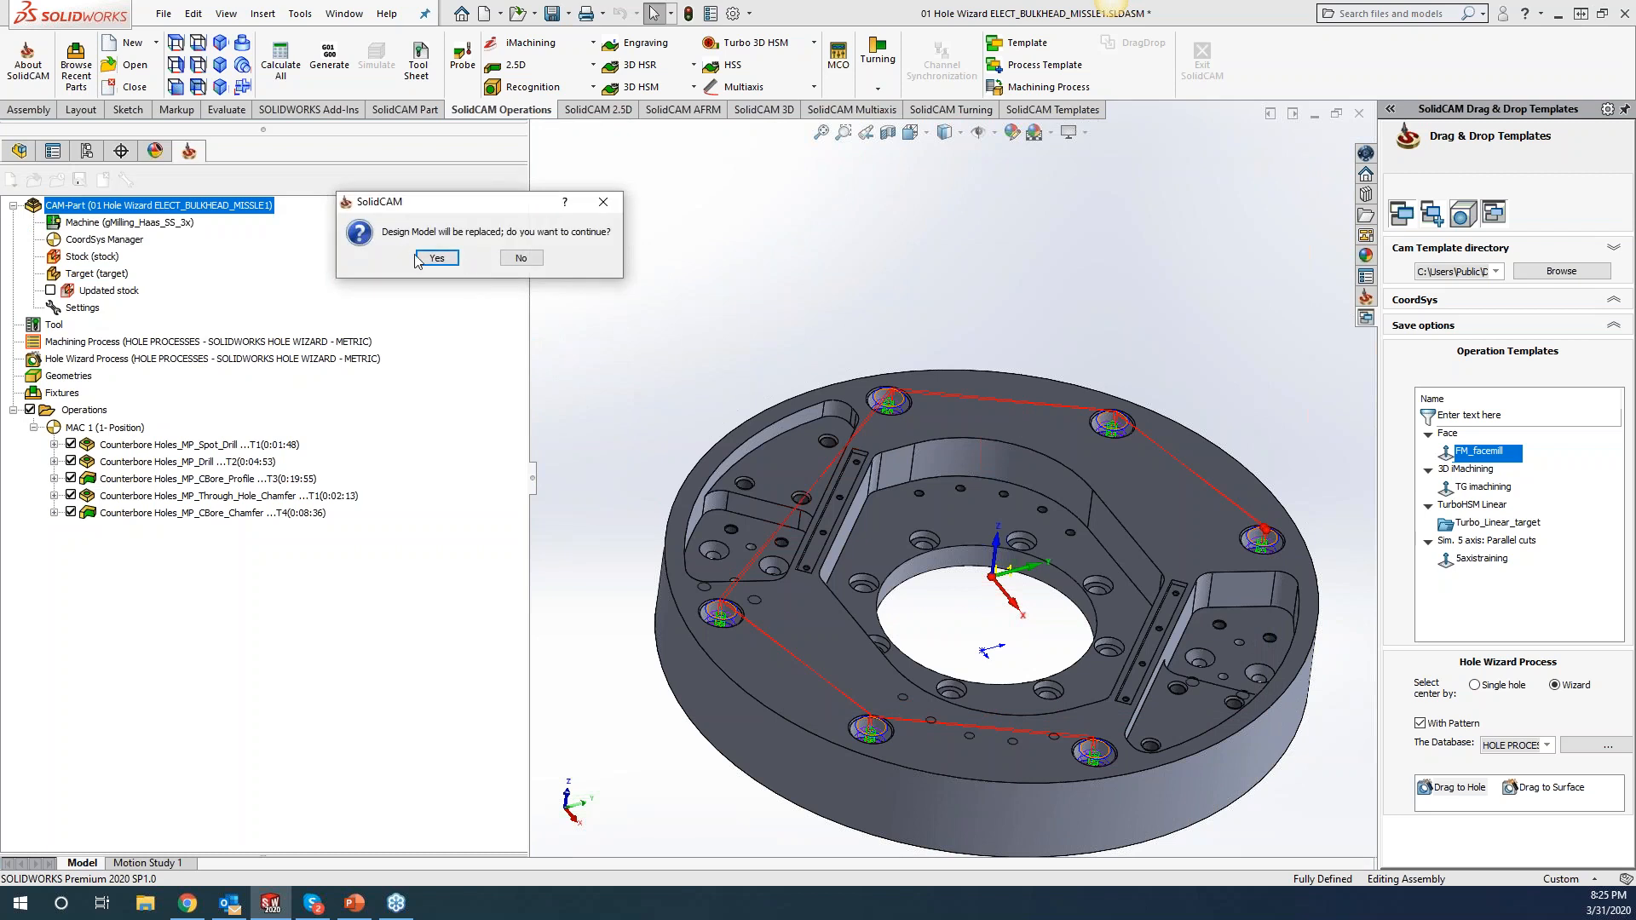
Confirm 'Design Model will be replaced' with Yes to load the revised bulkhead.
left_click(435, 259)
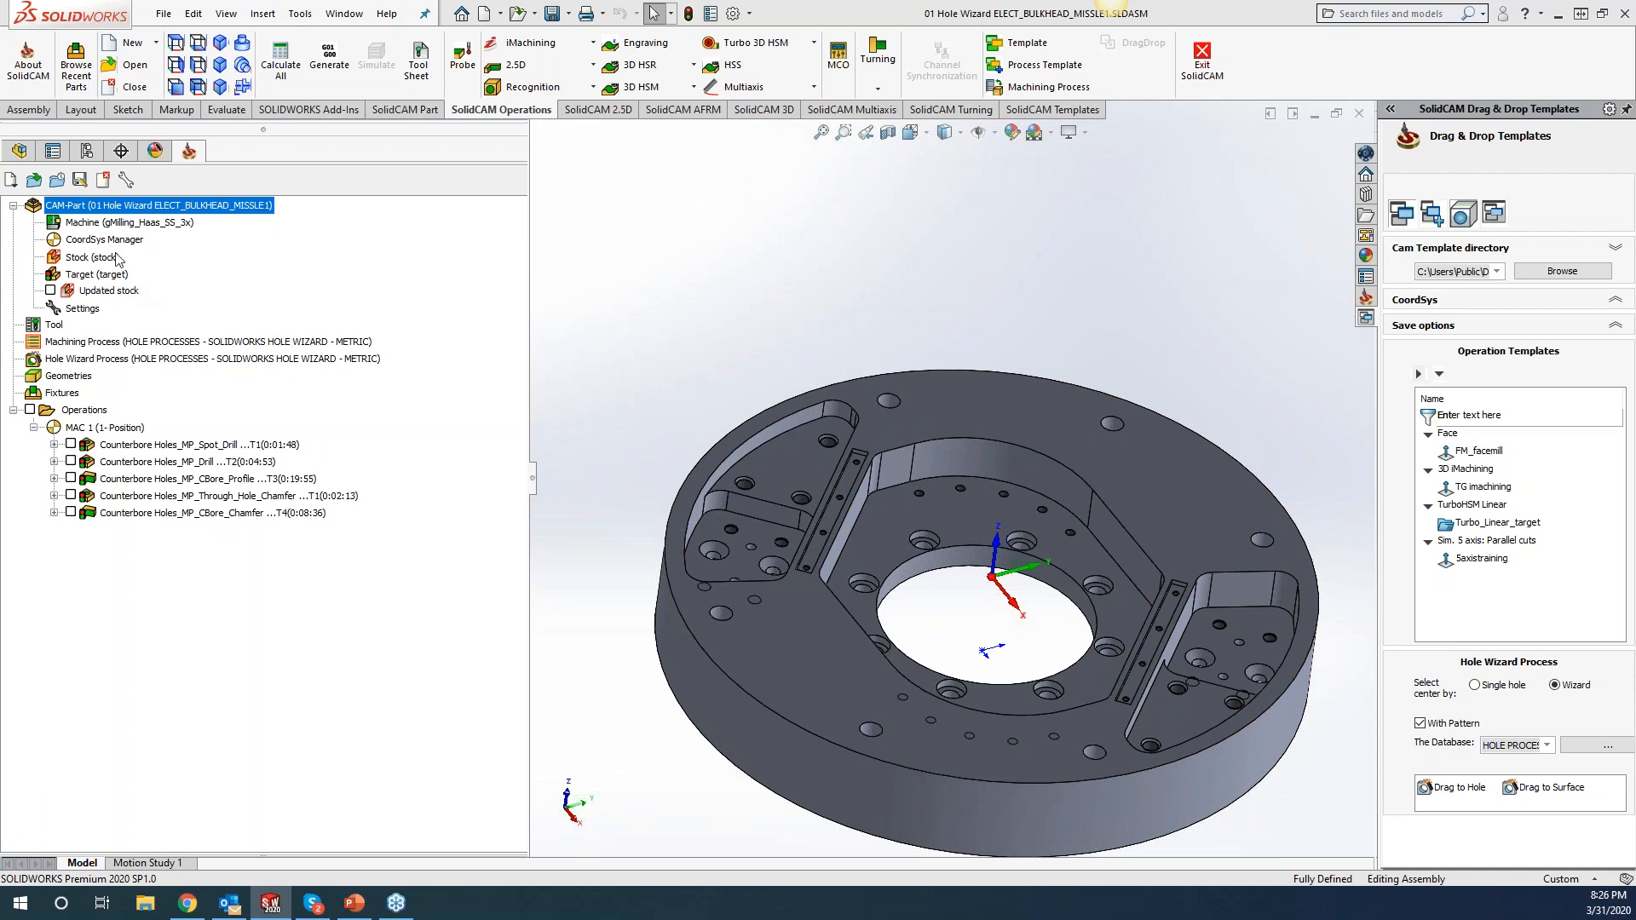
Synchronize the CAM-Part, then unsuppress the three Tapped Holes operations: spot drill, drilling, tapping.
right_click(152, 206)
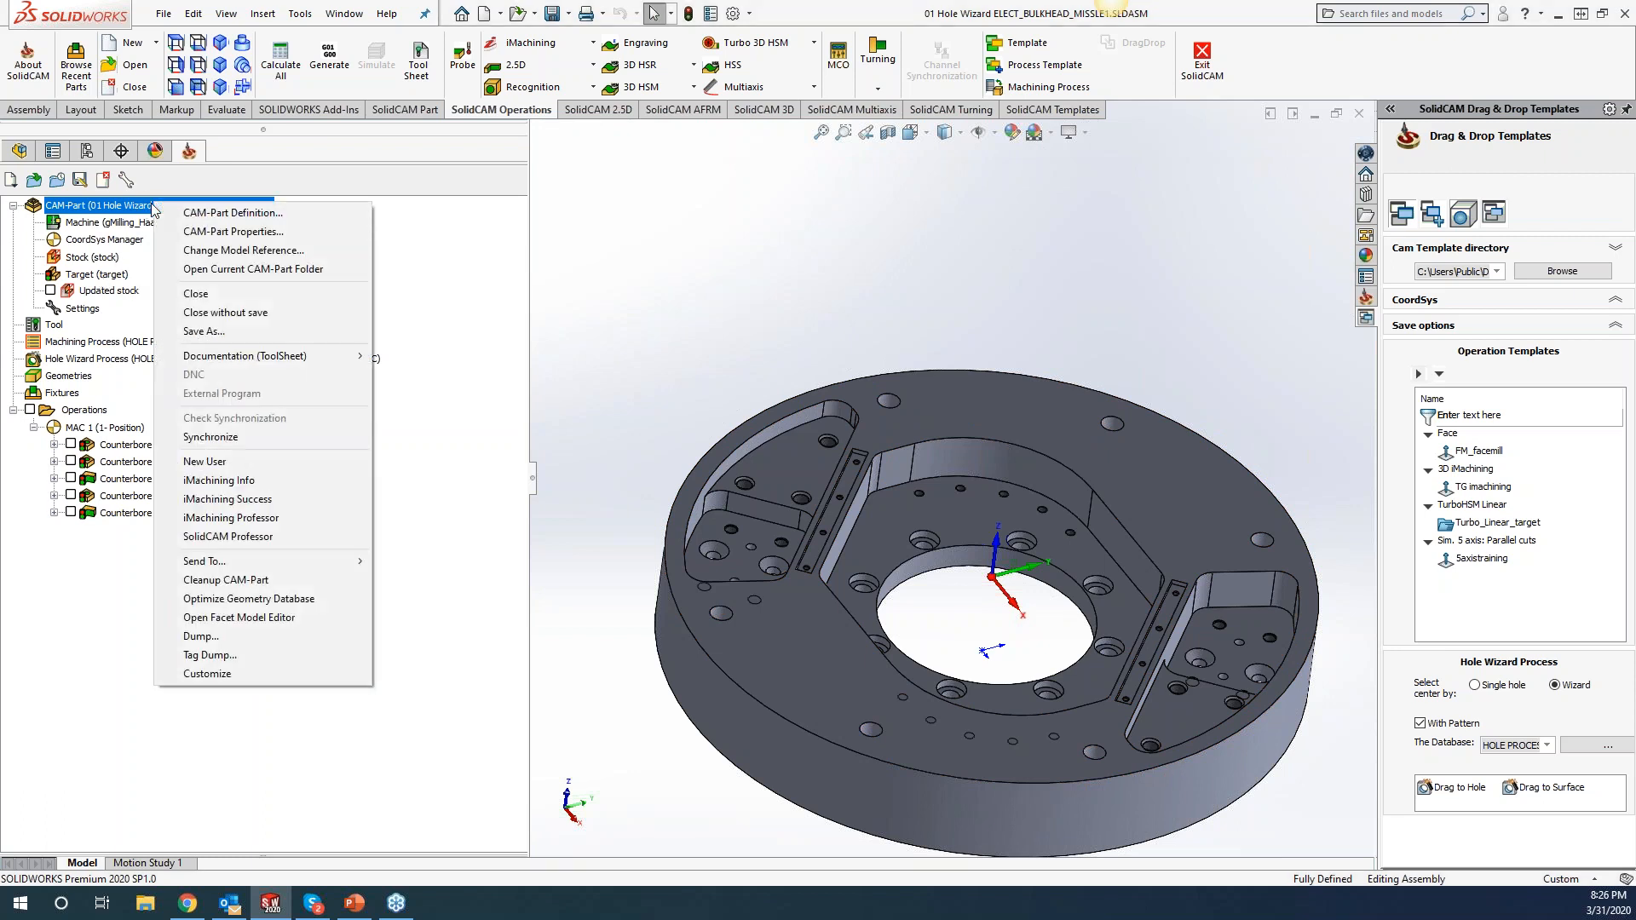
left_click(244, 438)
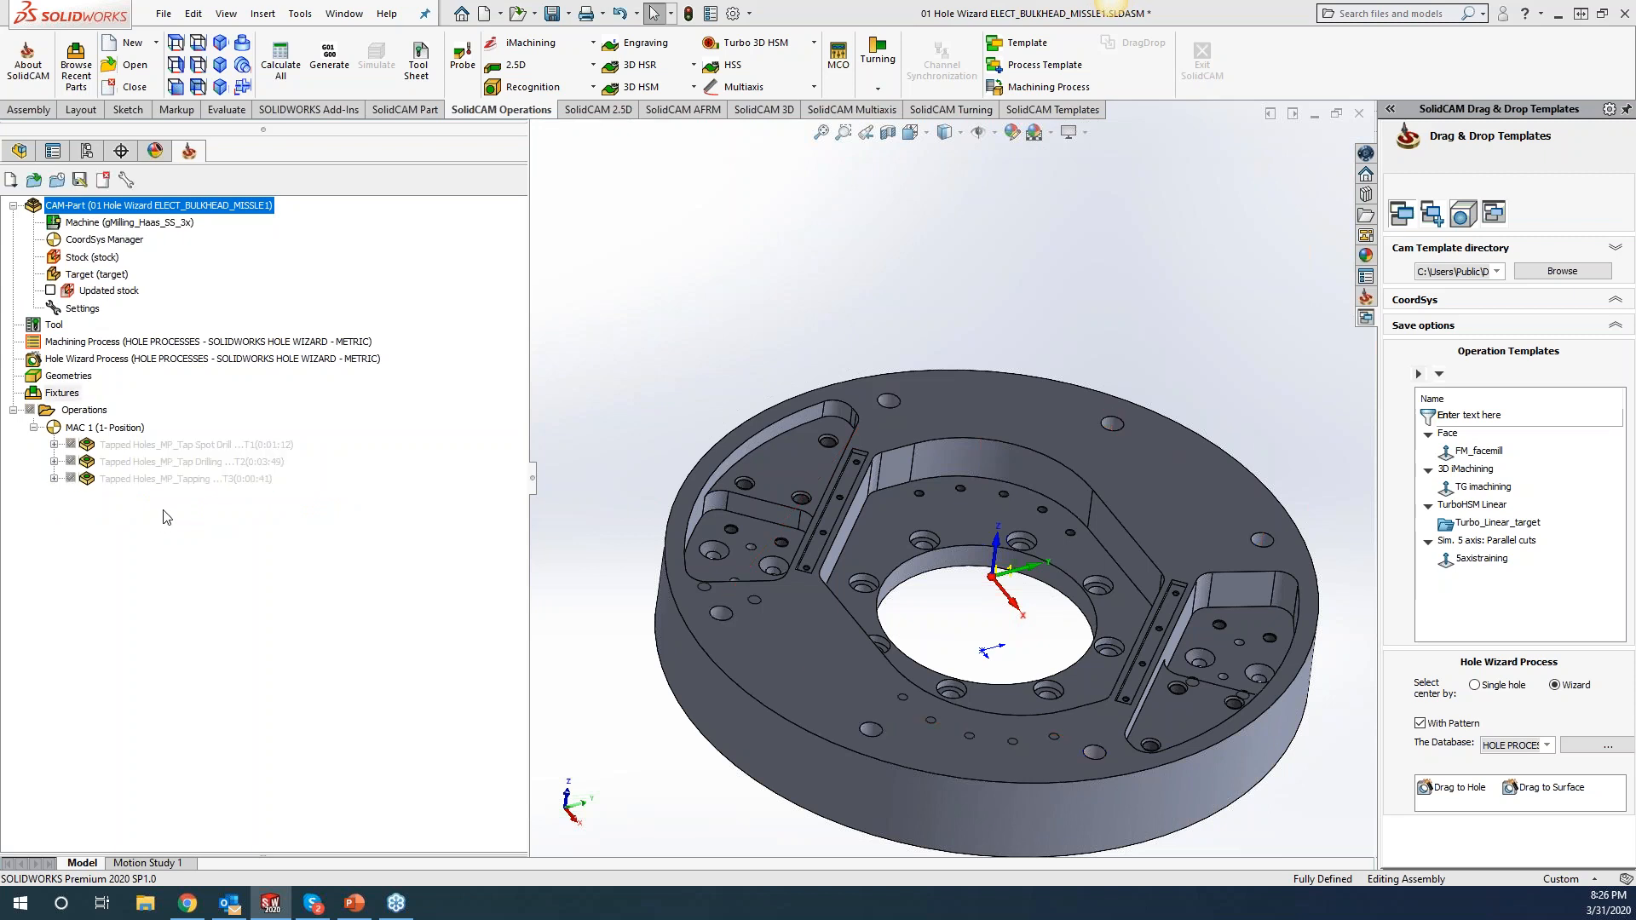
left_click(160, 446, "shift")
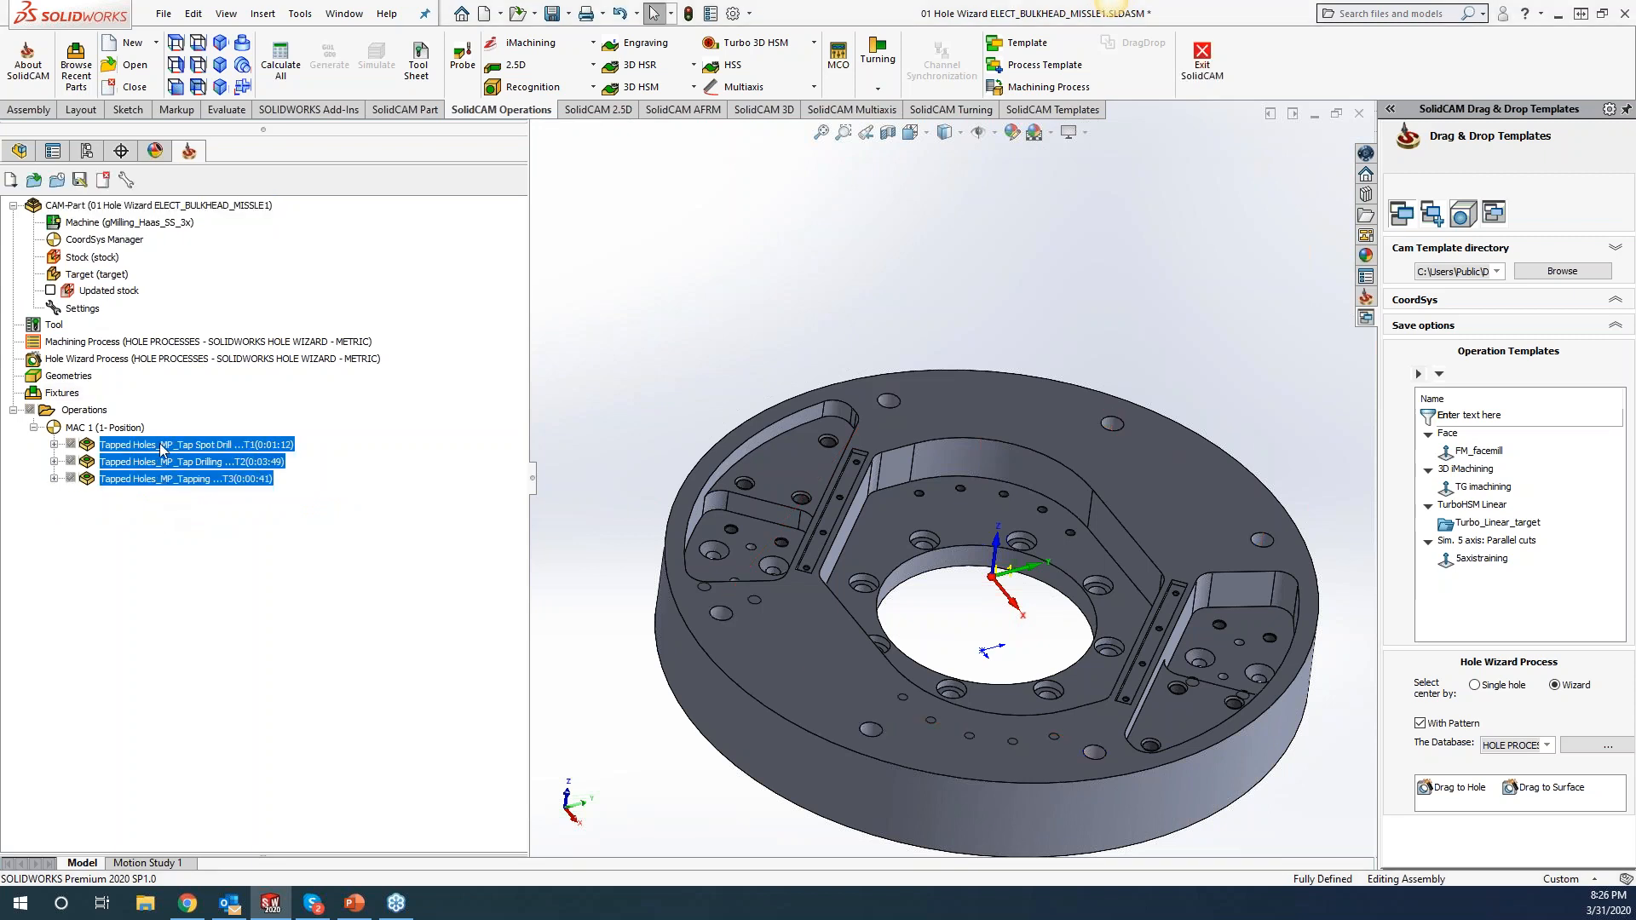
right_click(160, 447)
left_click(239, 837)
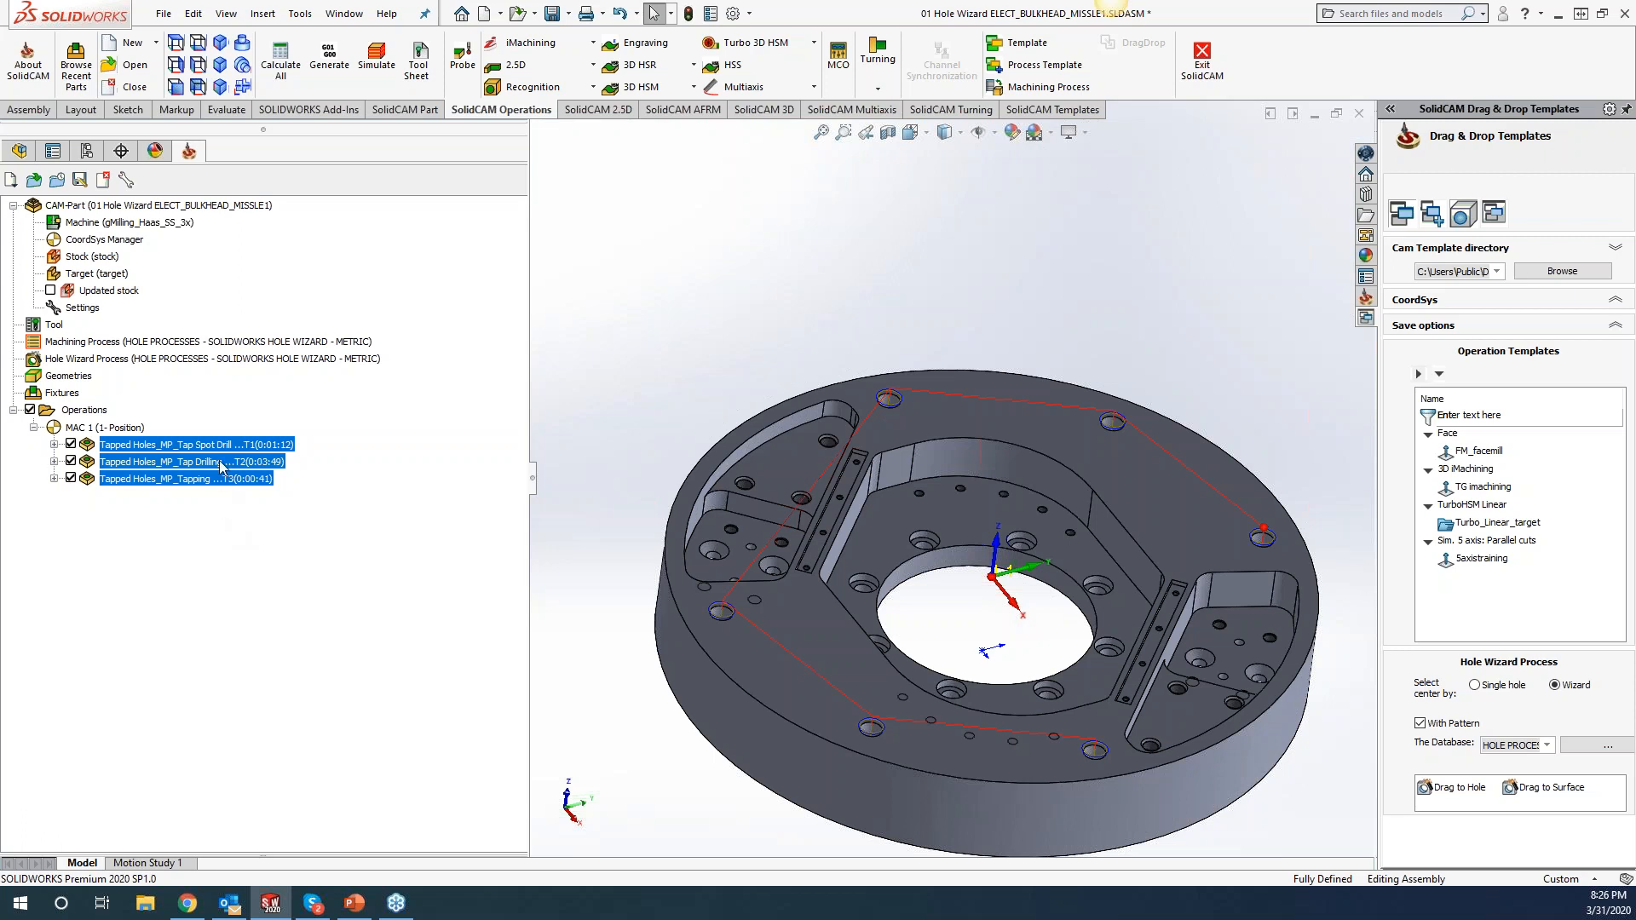
Review the Part Tool Table's three tools, tool 1 being a 16 mm 90° spot drill.
key("Delete")
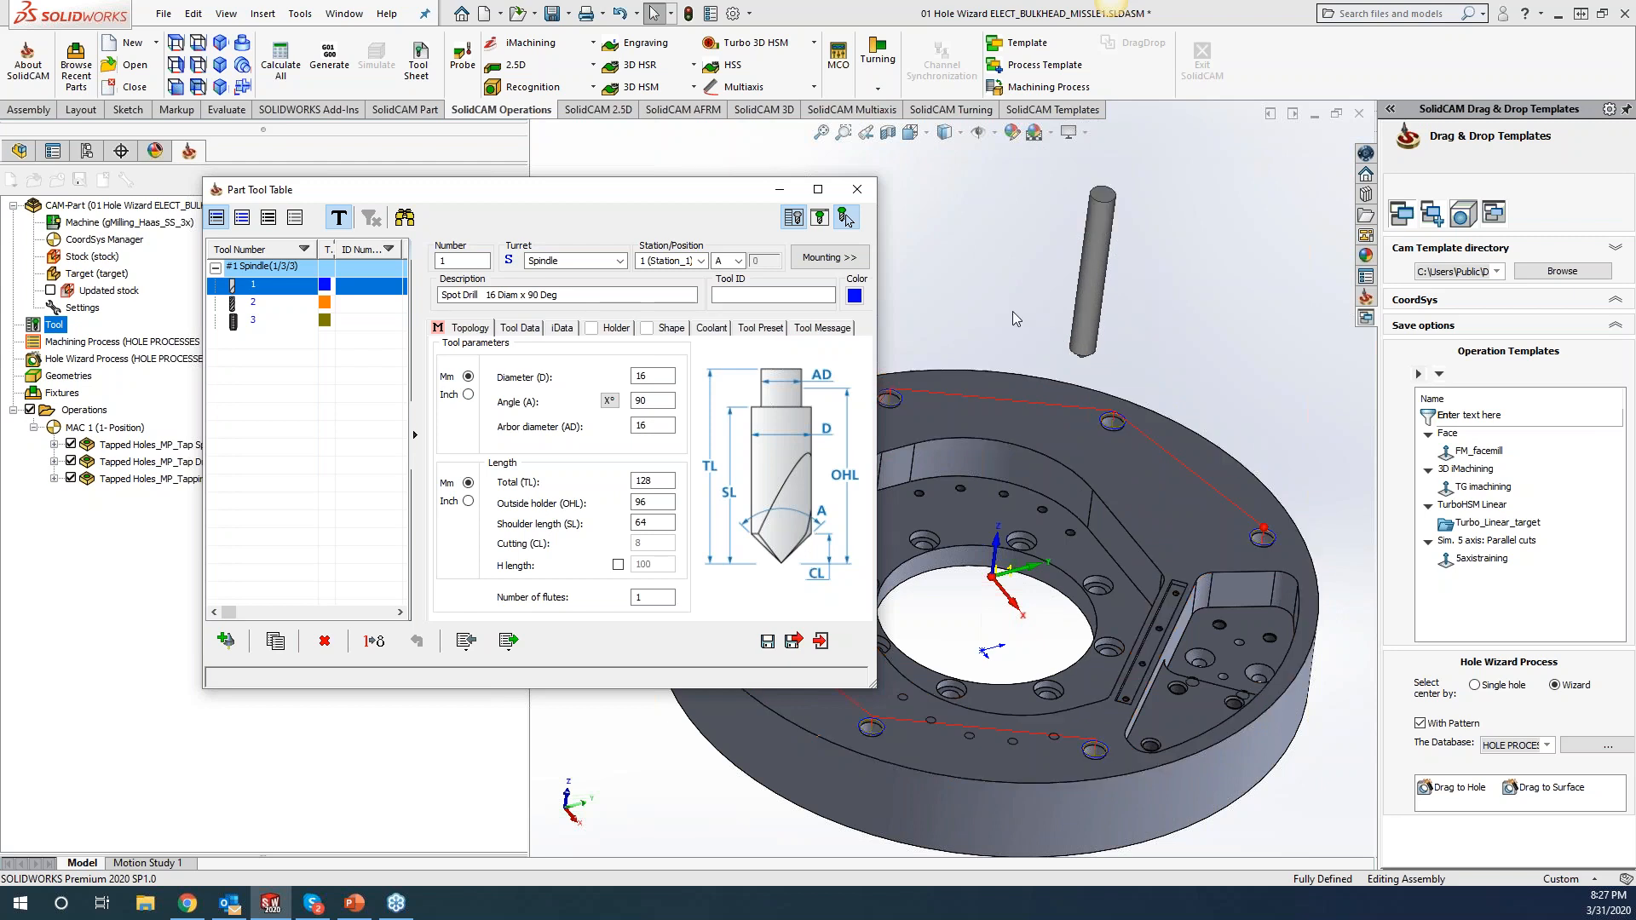
Close the Part Tool Table and inspect M16 Tapped Hole1 in the FeatureManager design tree.
left_click(858, 189)
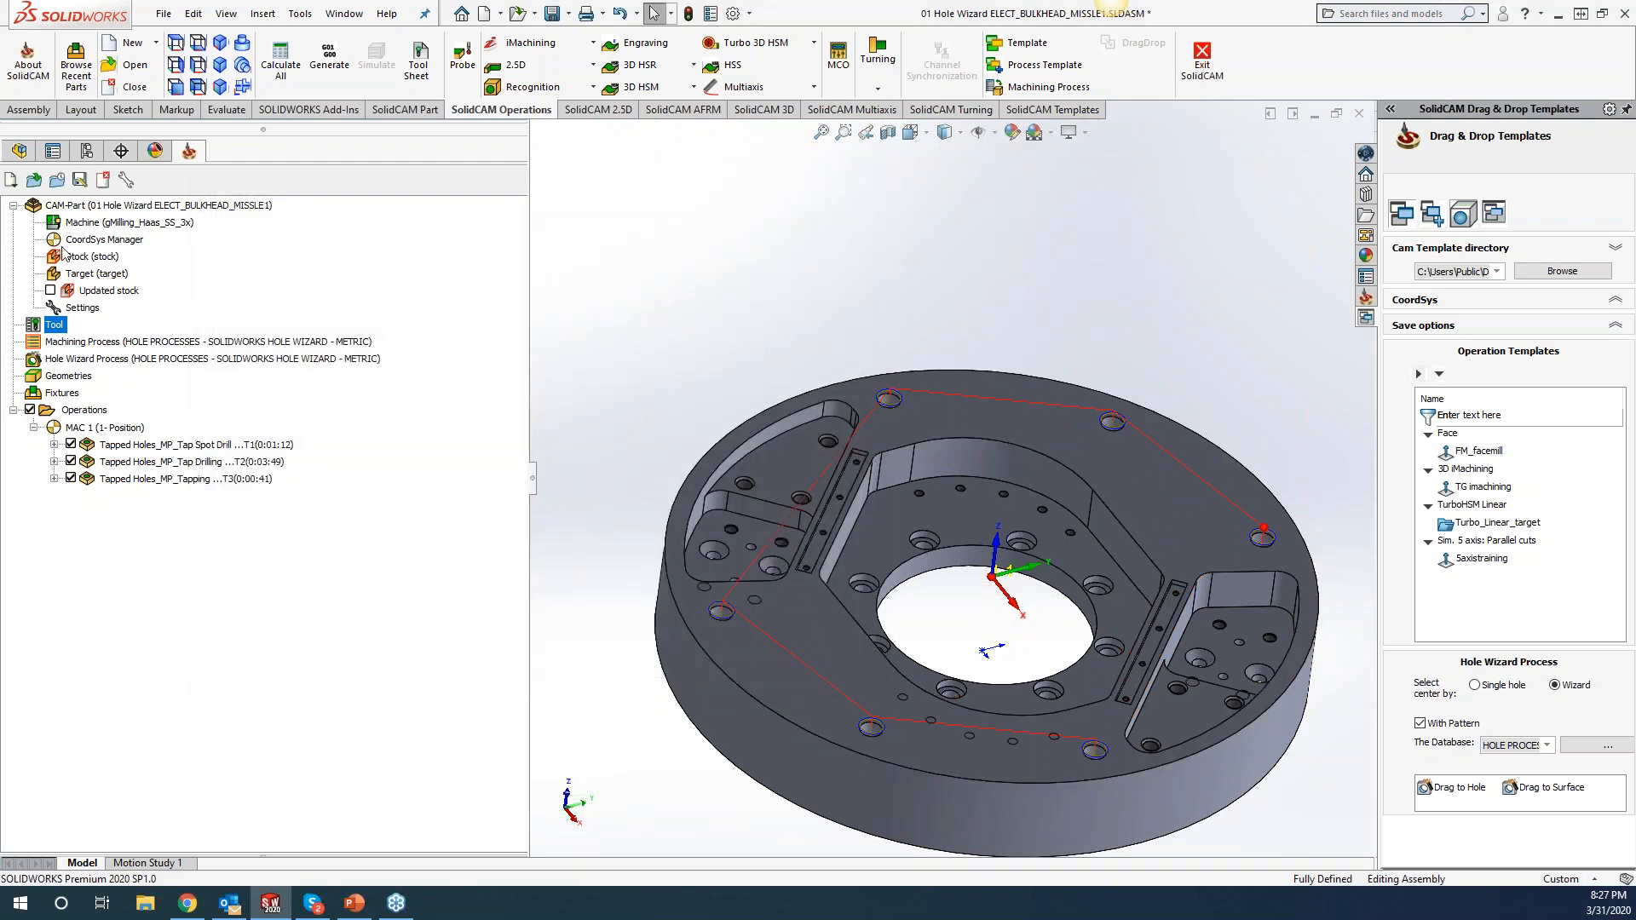
left_click(19, 151)
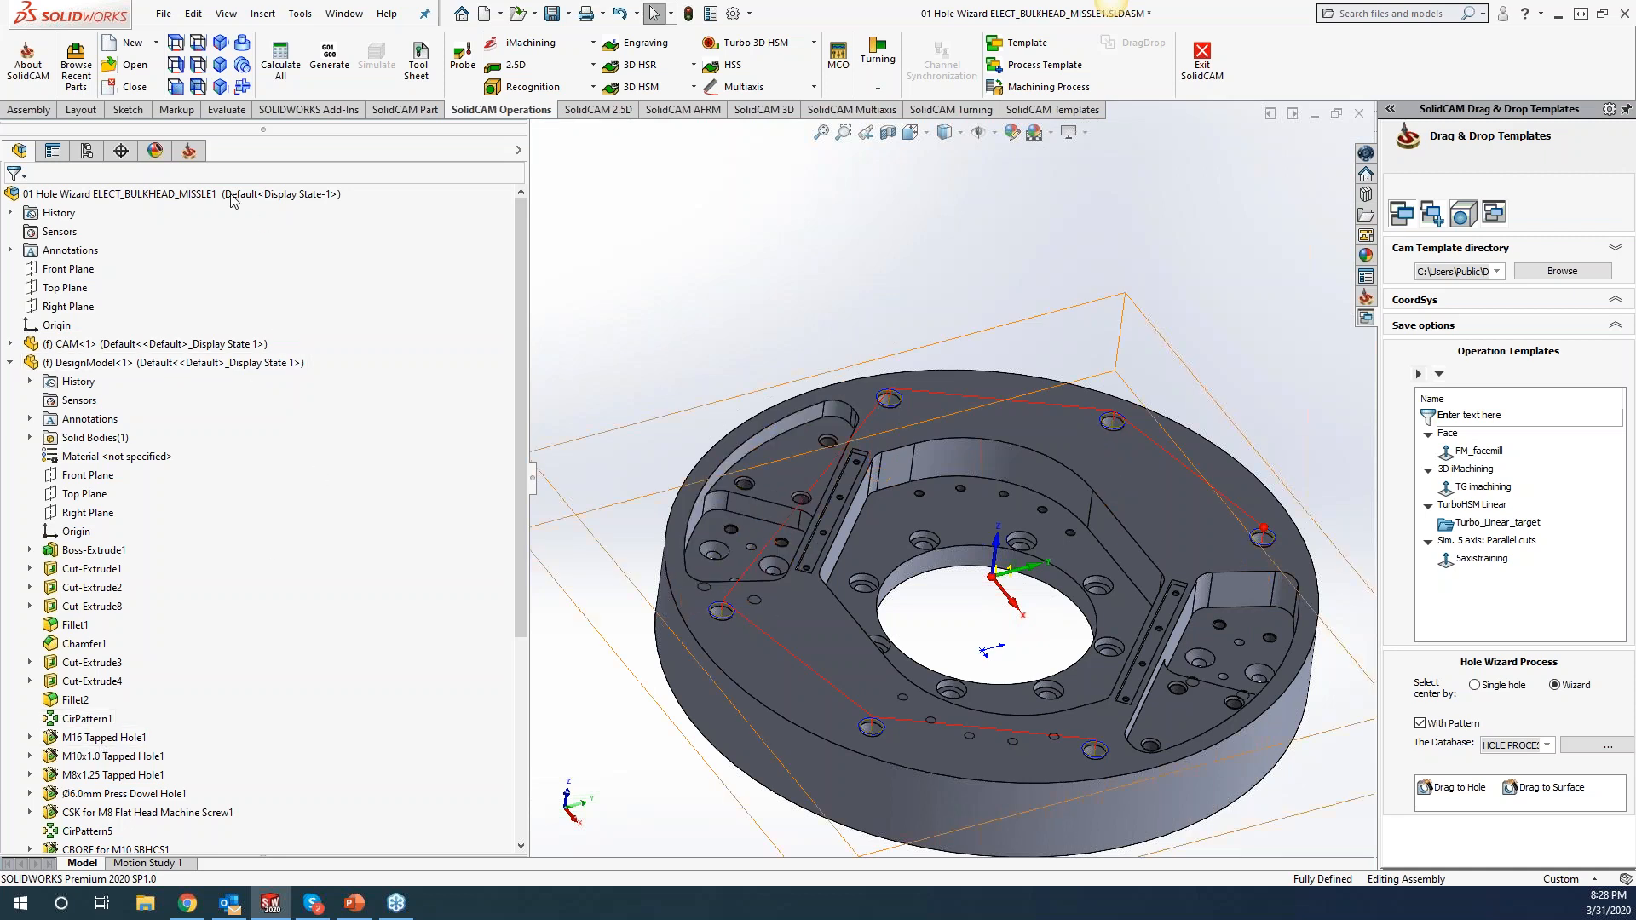
left_click(189, 151)
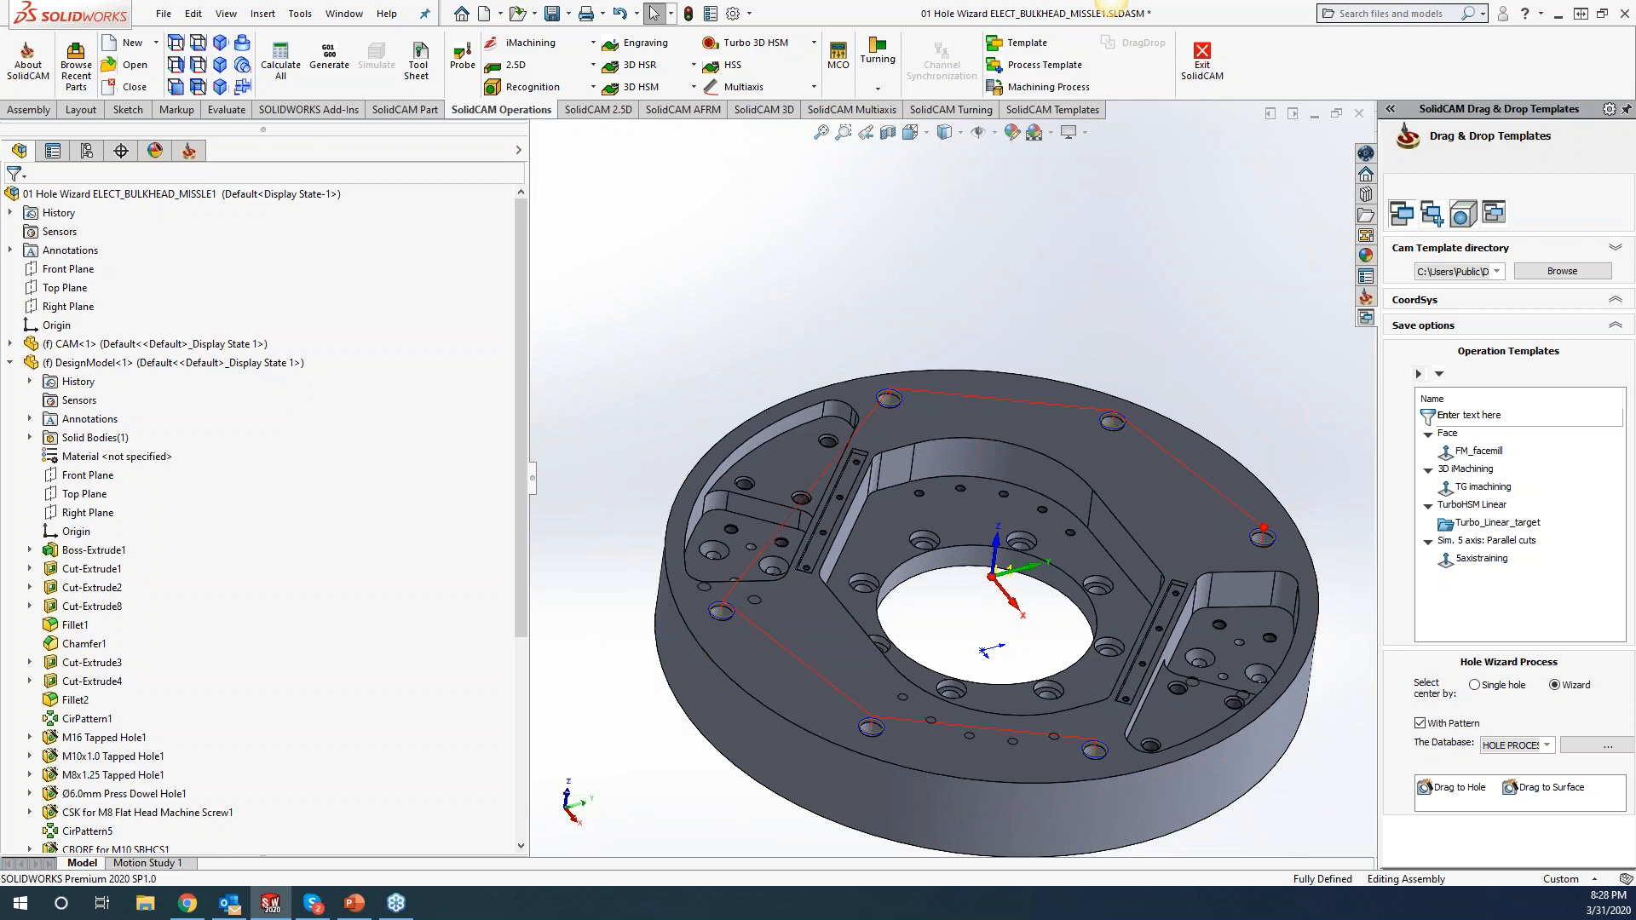
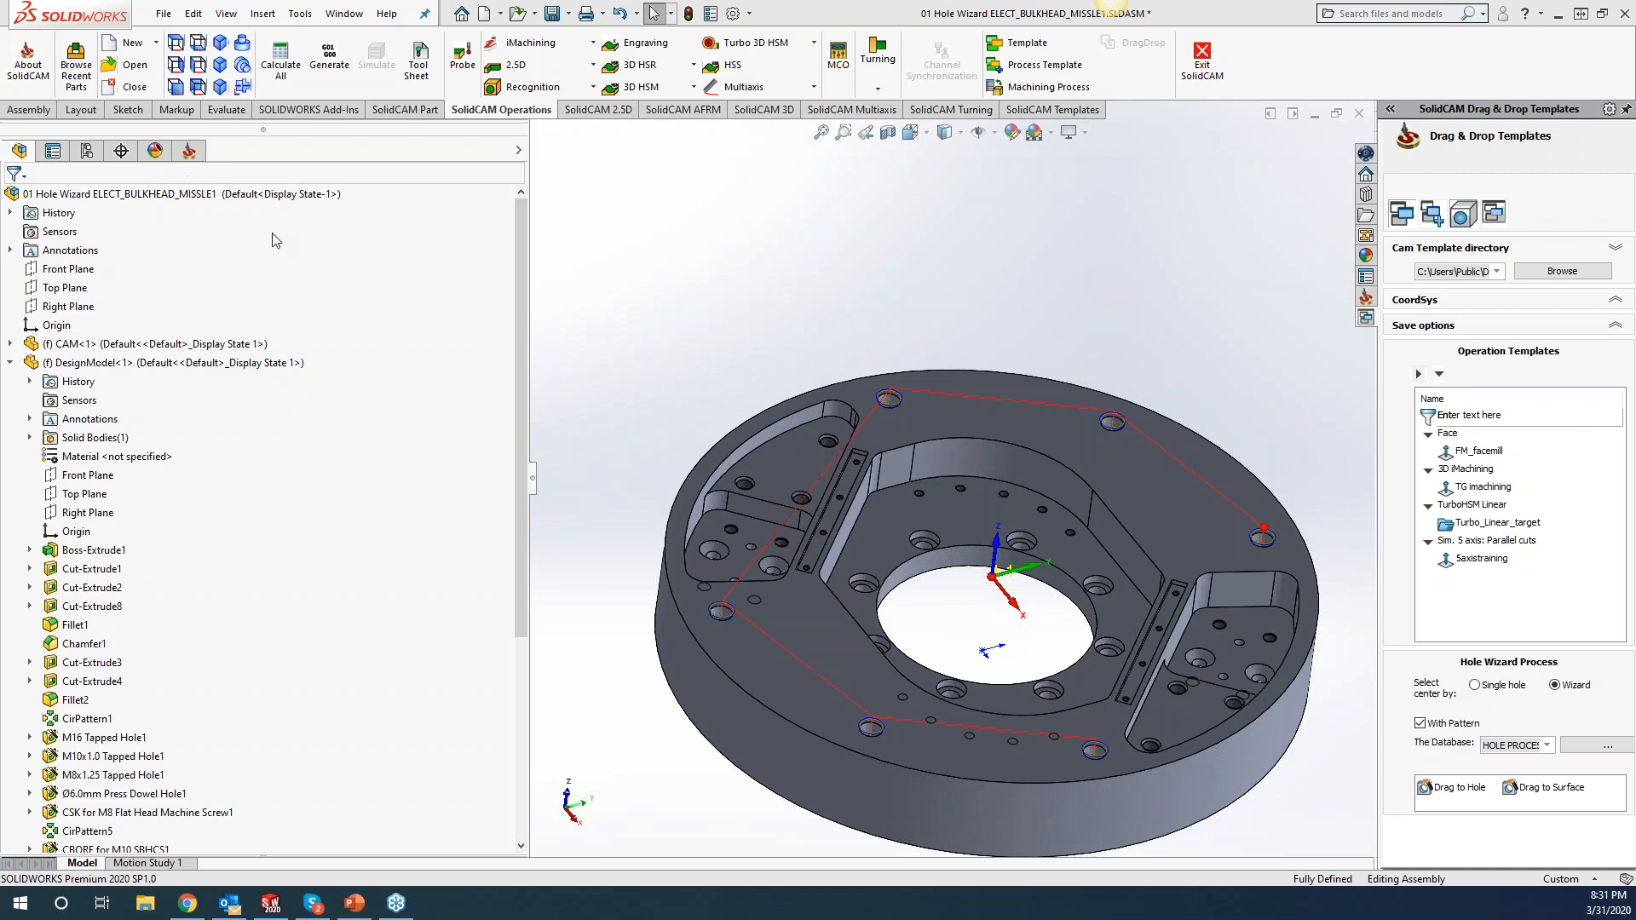
Show the SolidCAM Manager's CAM-Part tree listing the three Tapped Holes operations.
left_click(187, 152)
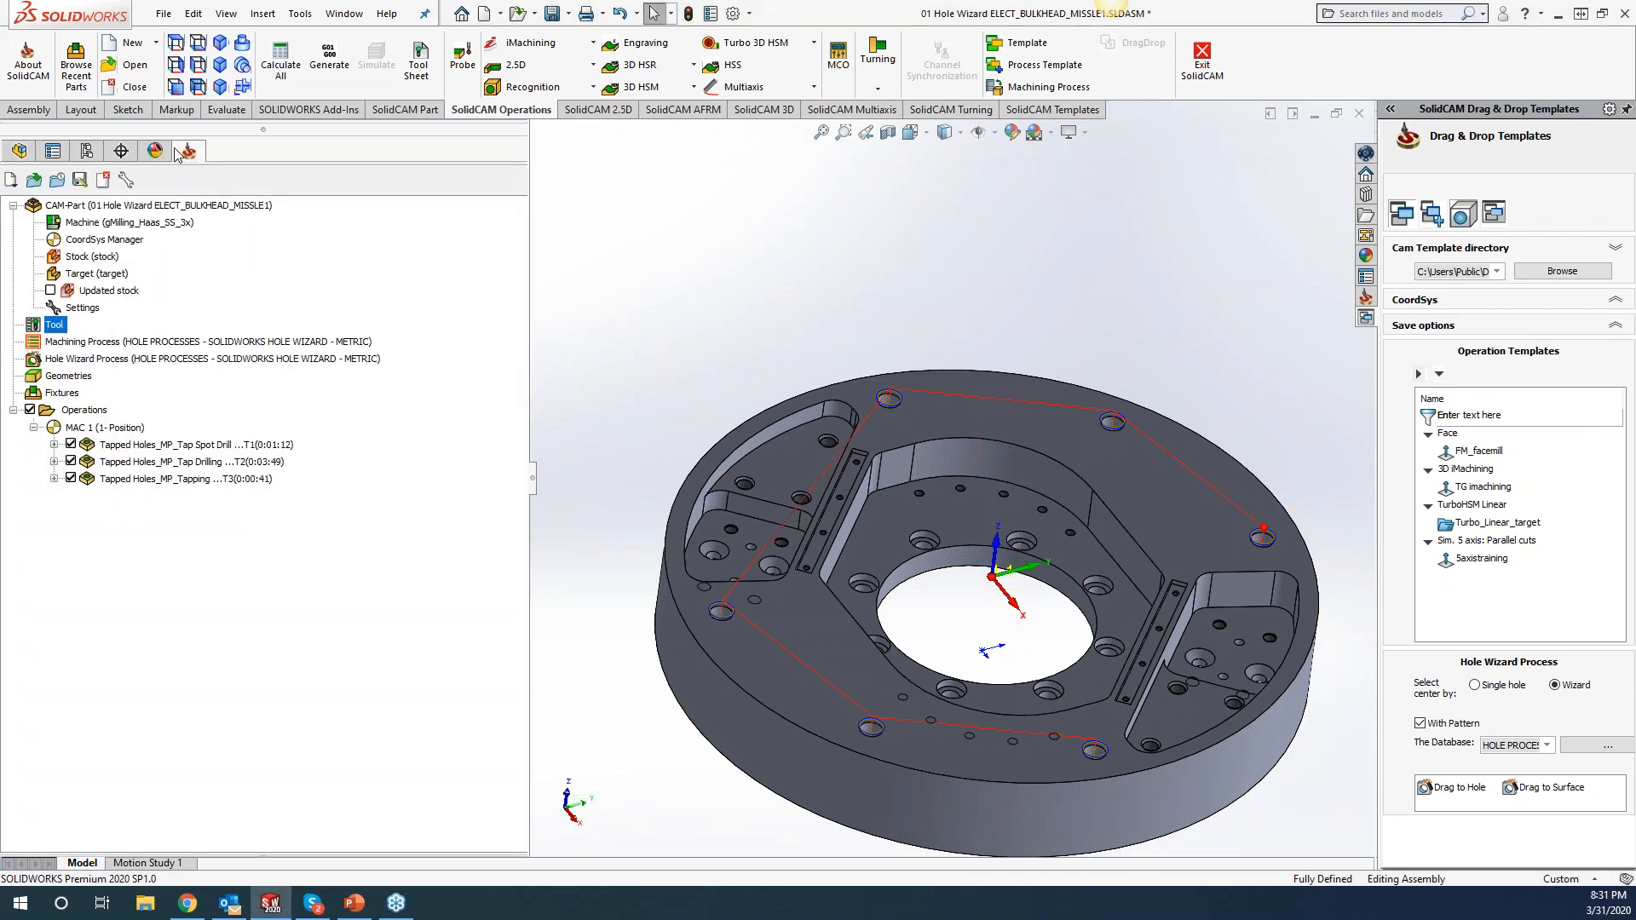
Delete all three Tapped Holes operations (spot drill, drilling, tapping) with Yes to All.
left_click(133, 449)
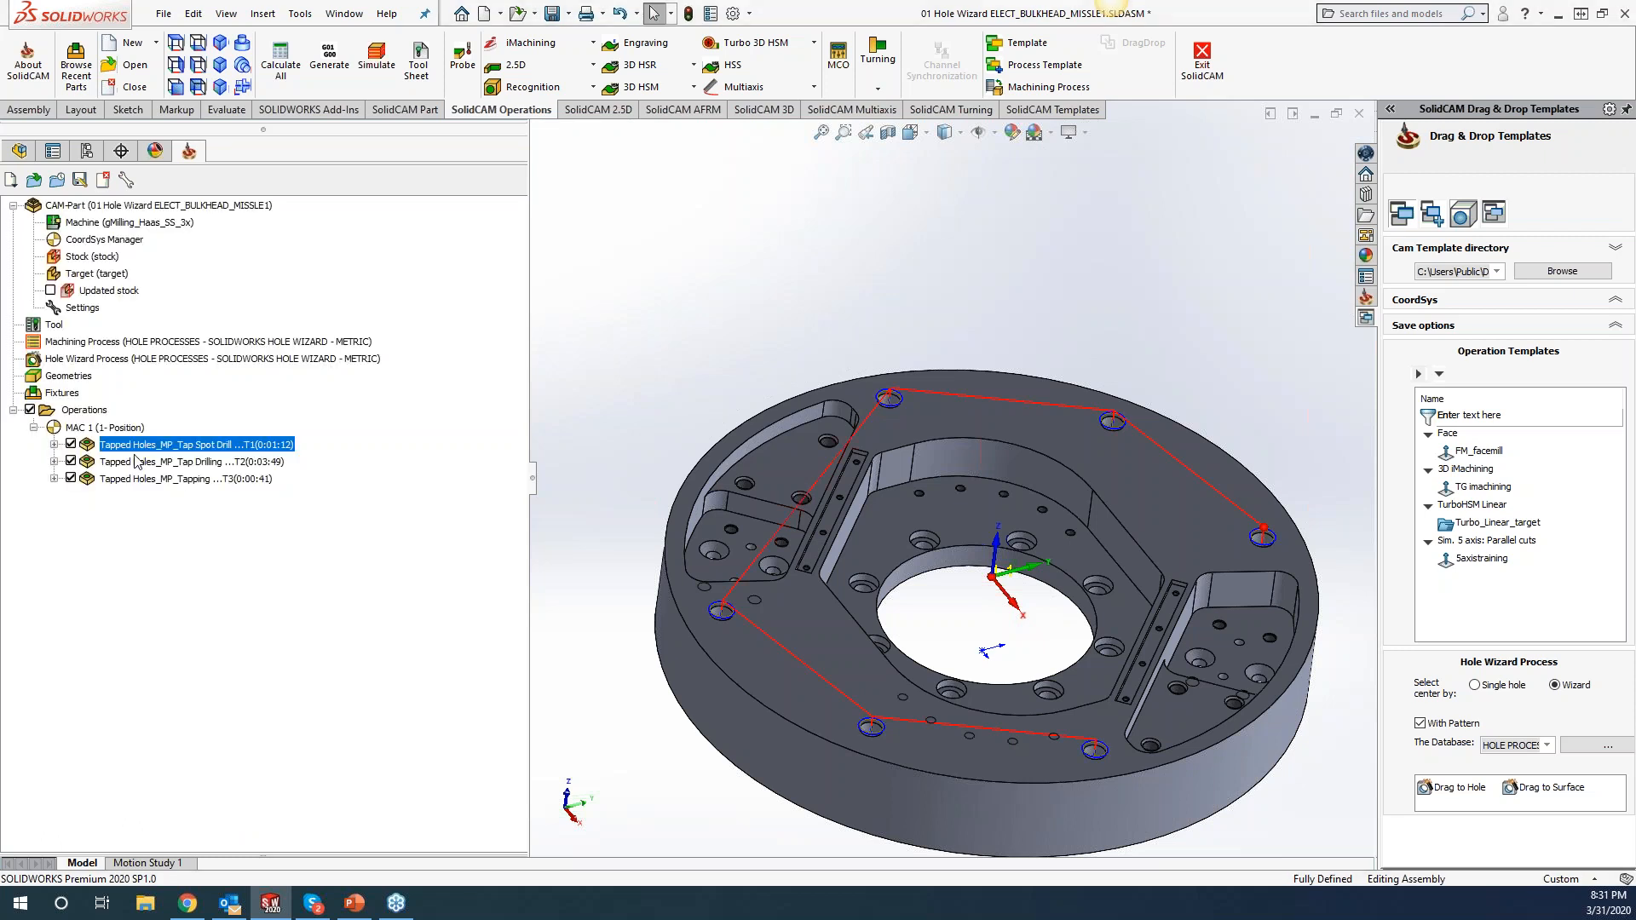
left_click(139, 479, "shift")
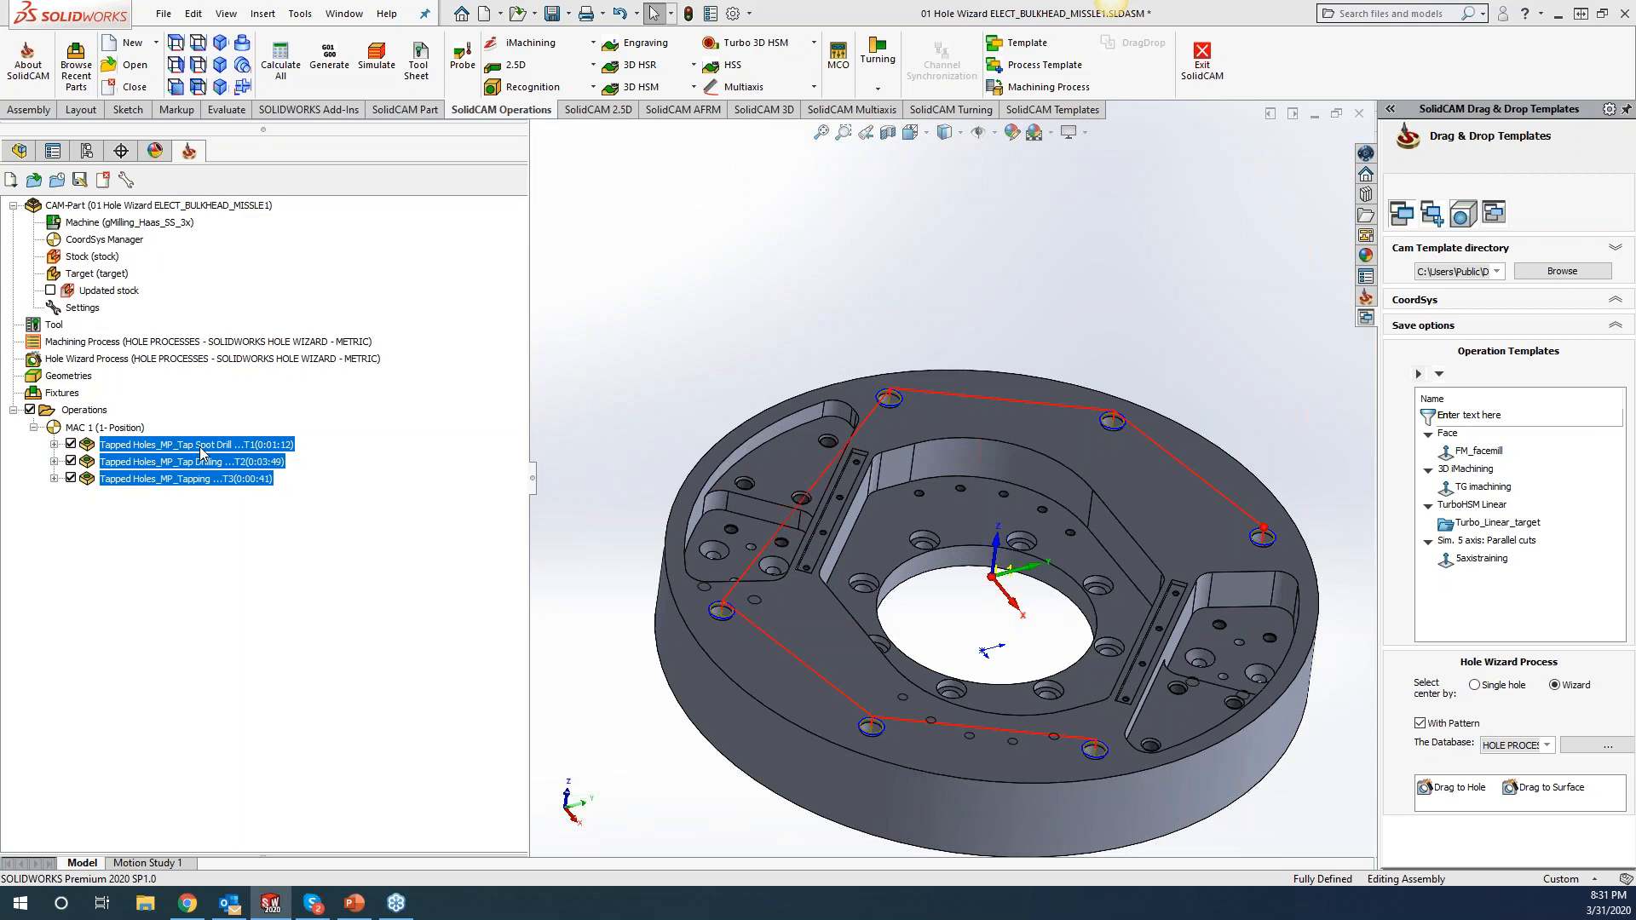
key("Delete")
left_click(477, 275)
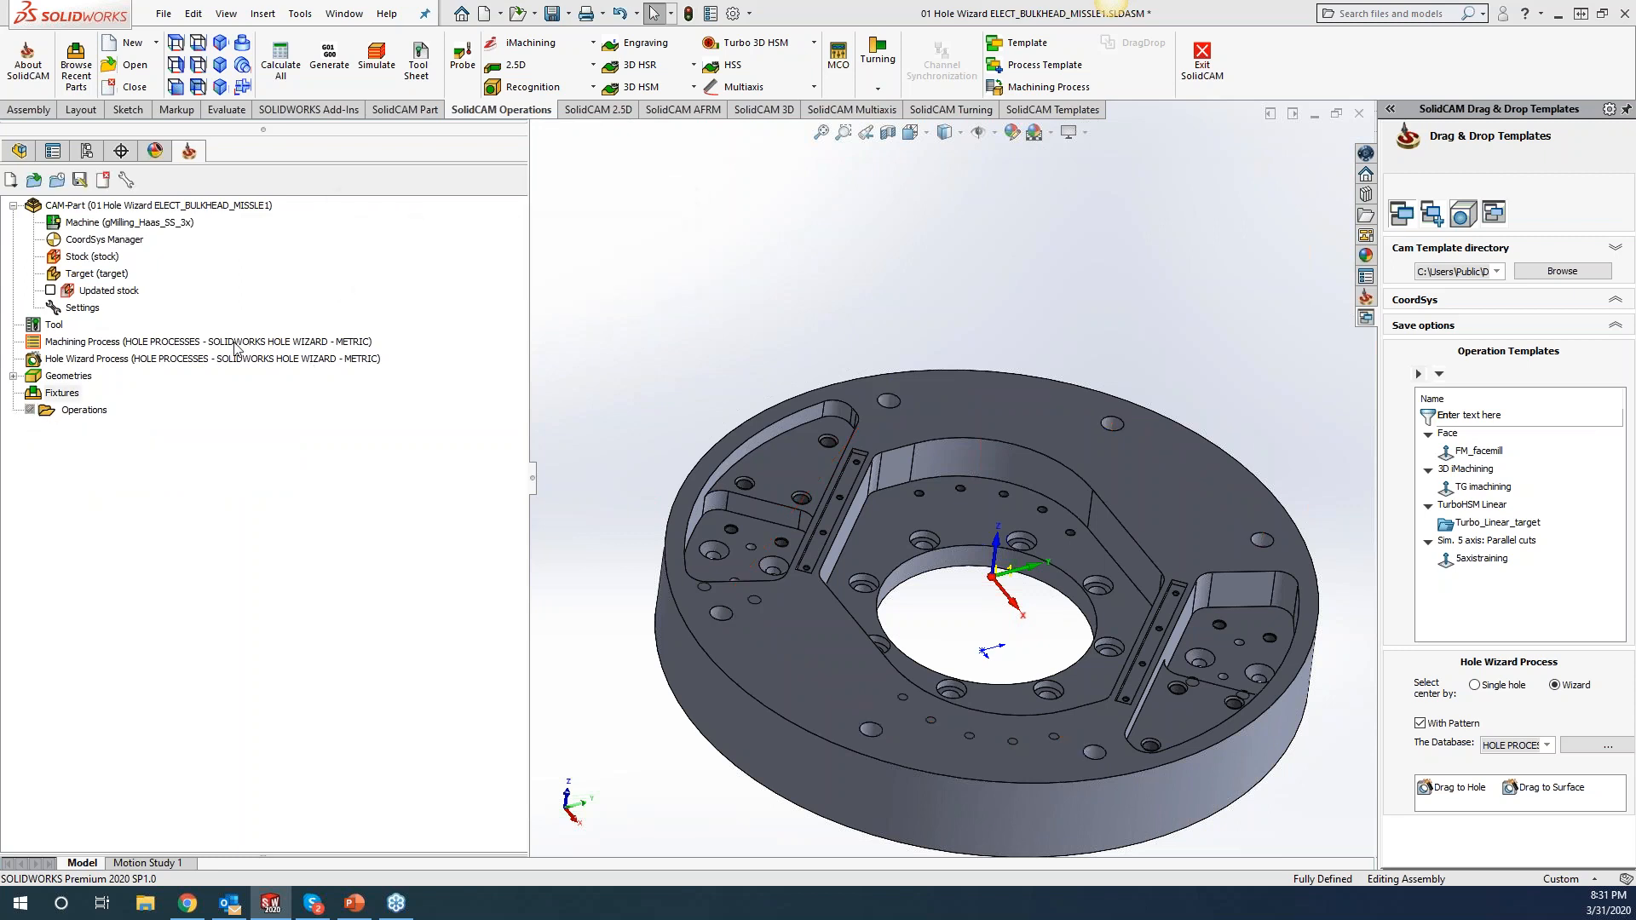
Remove spot drill tool 1 from the Part Tool Table, then start Drag to Hole.
left_click(56, 328)
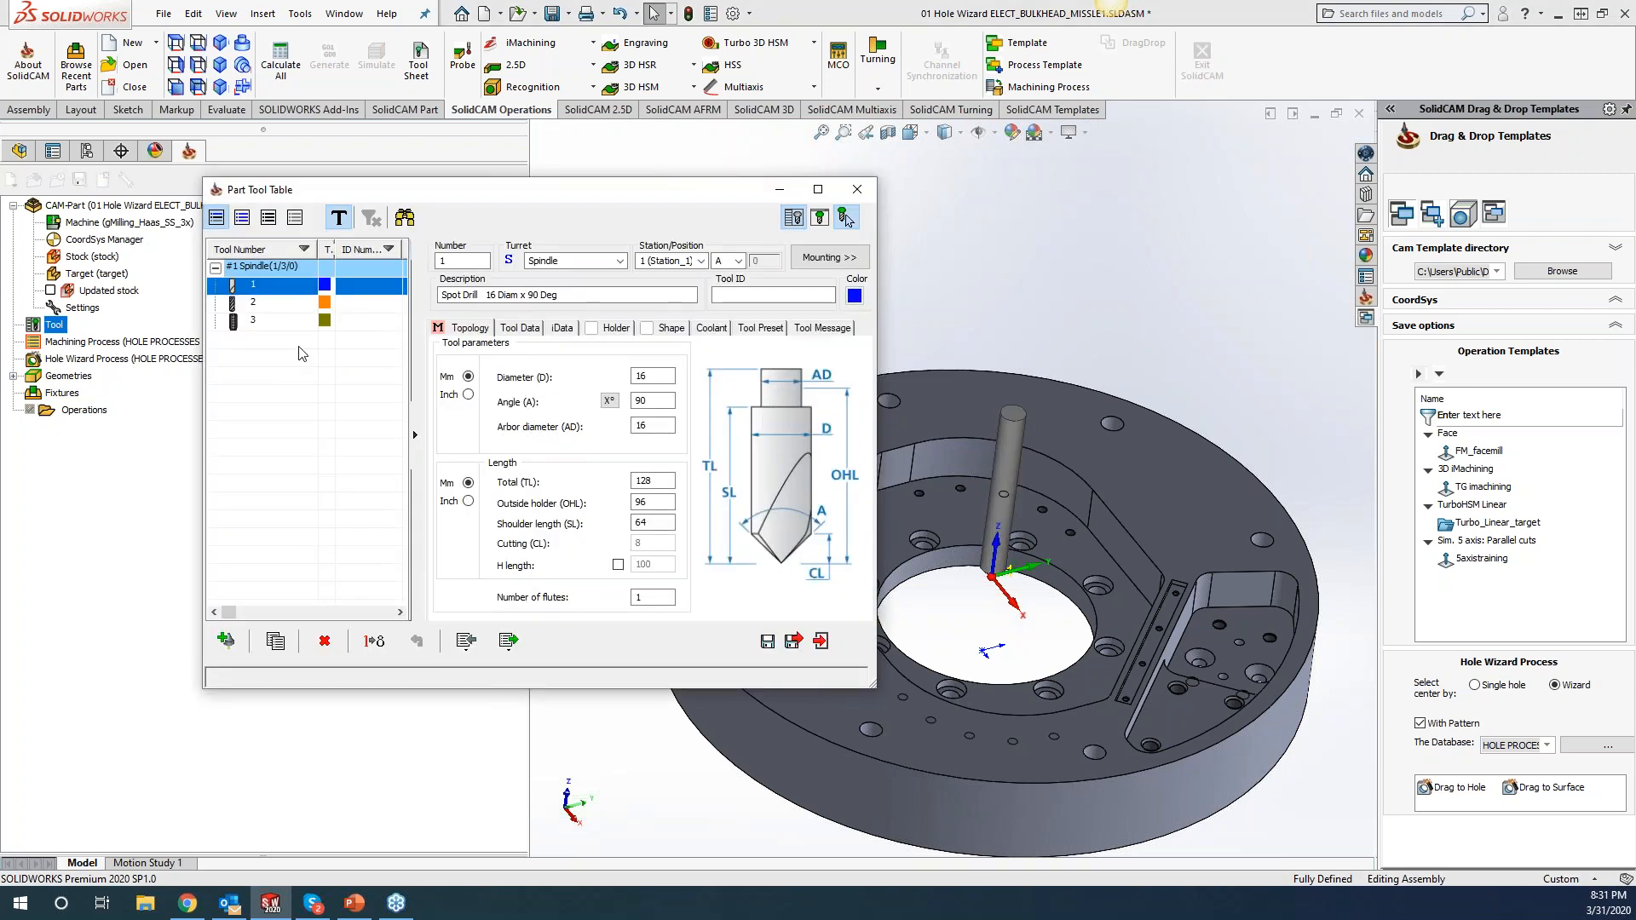
left_click(323, 641)
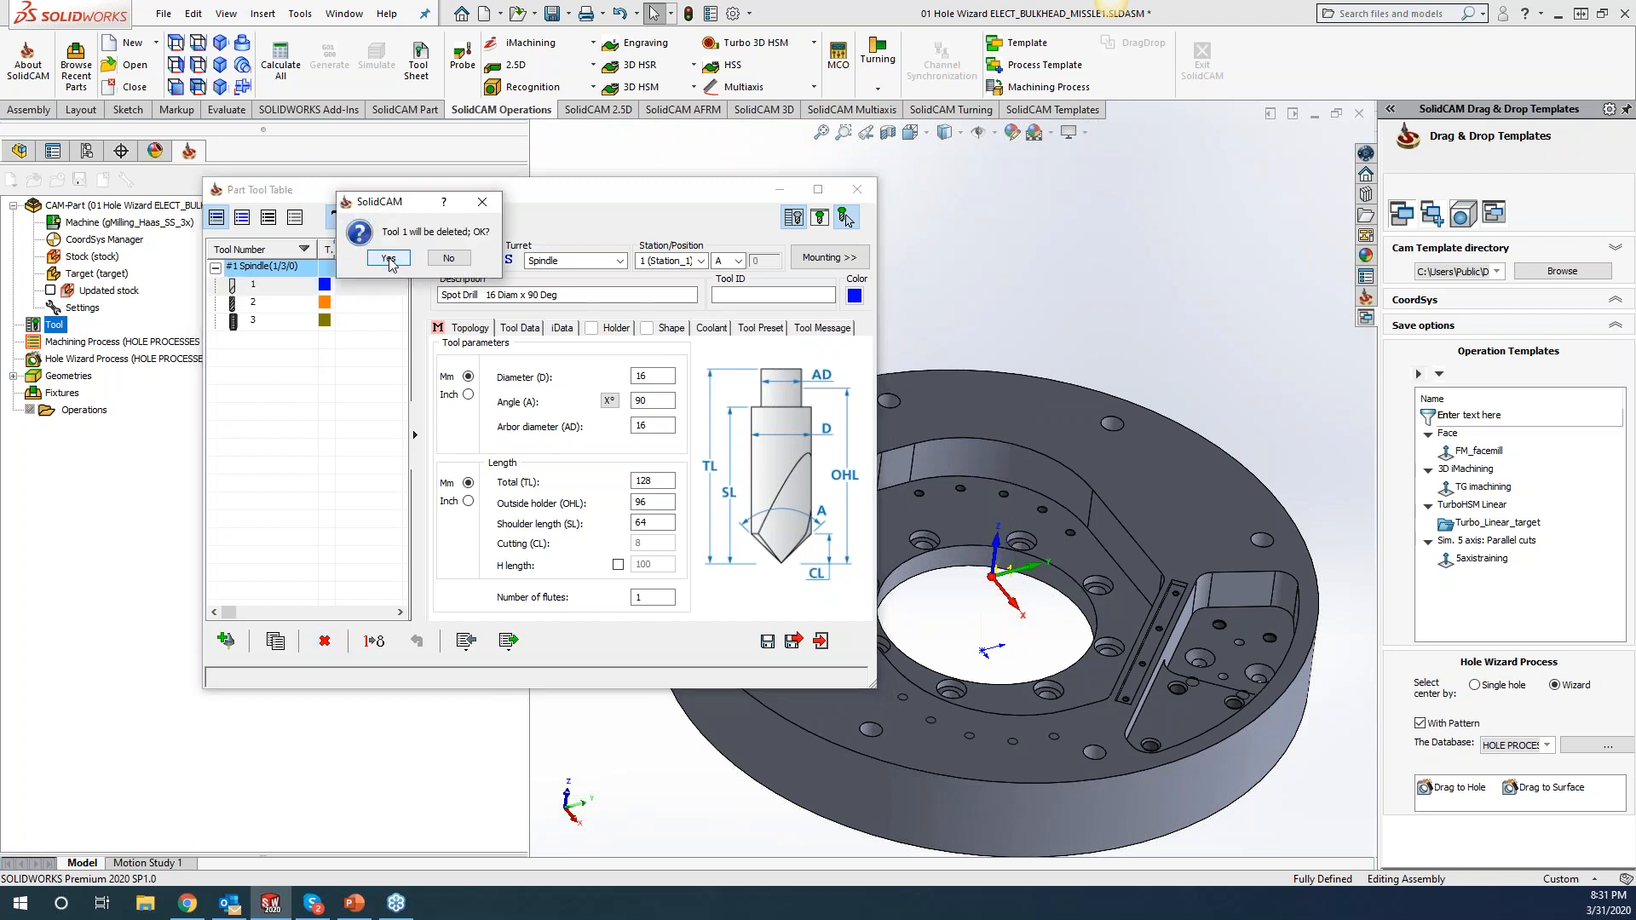
left_click(388, 259)
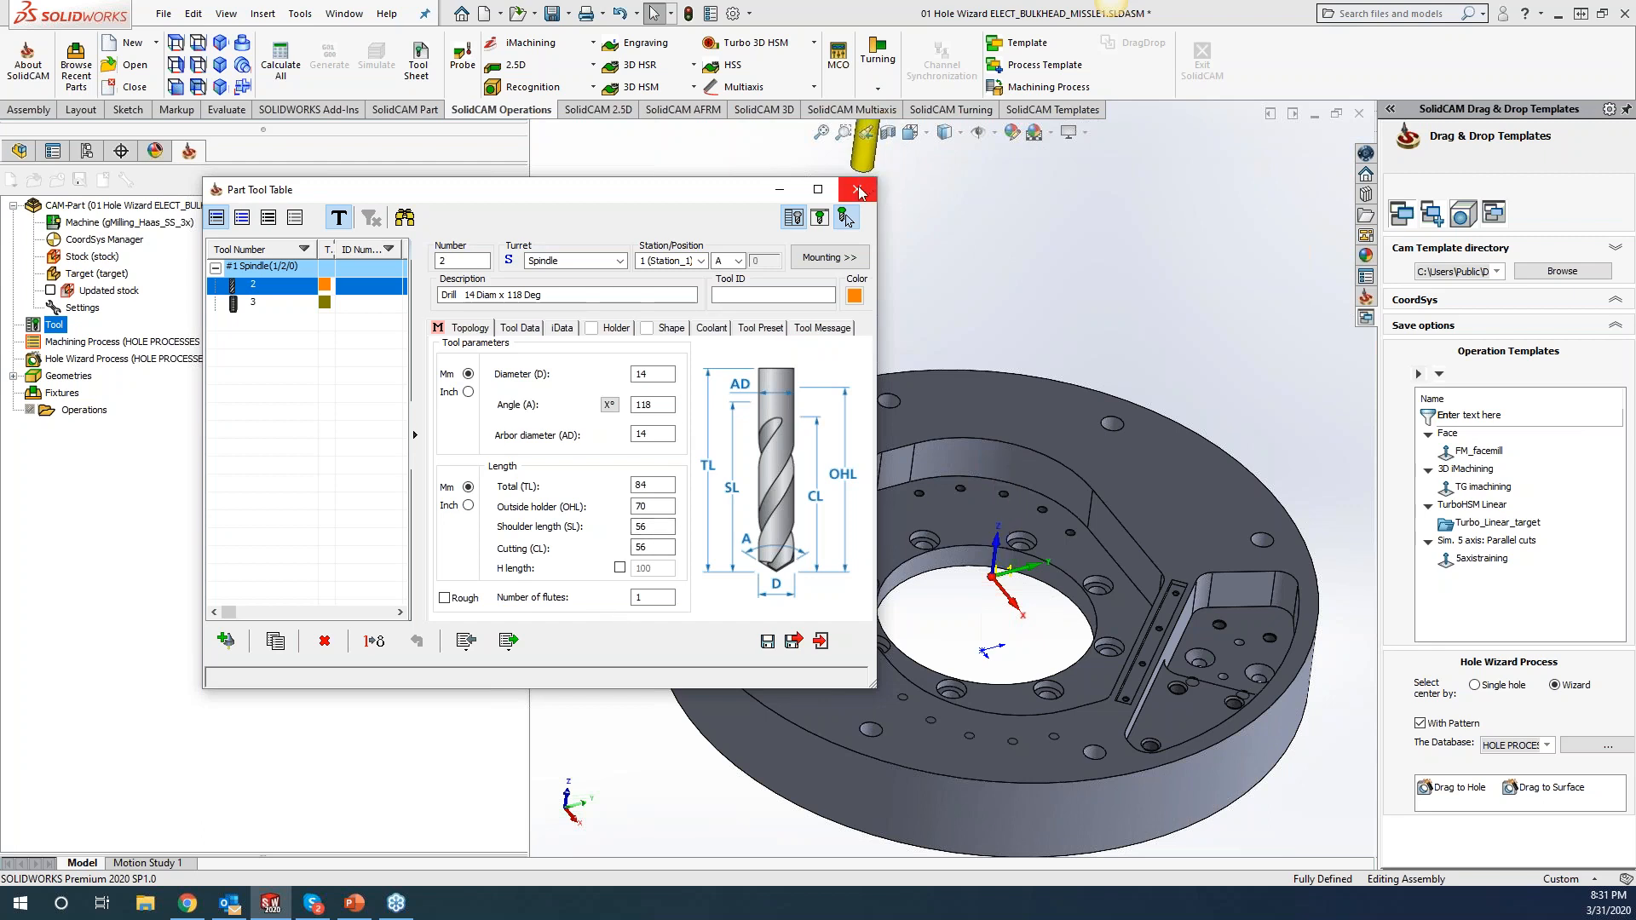
left_click(795, 642)
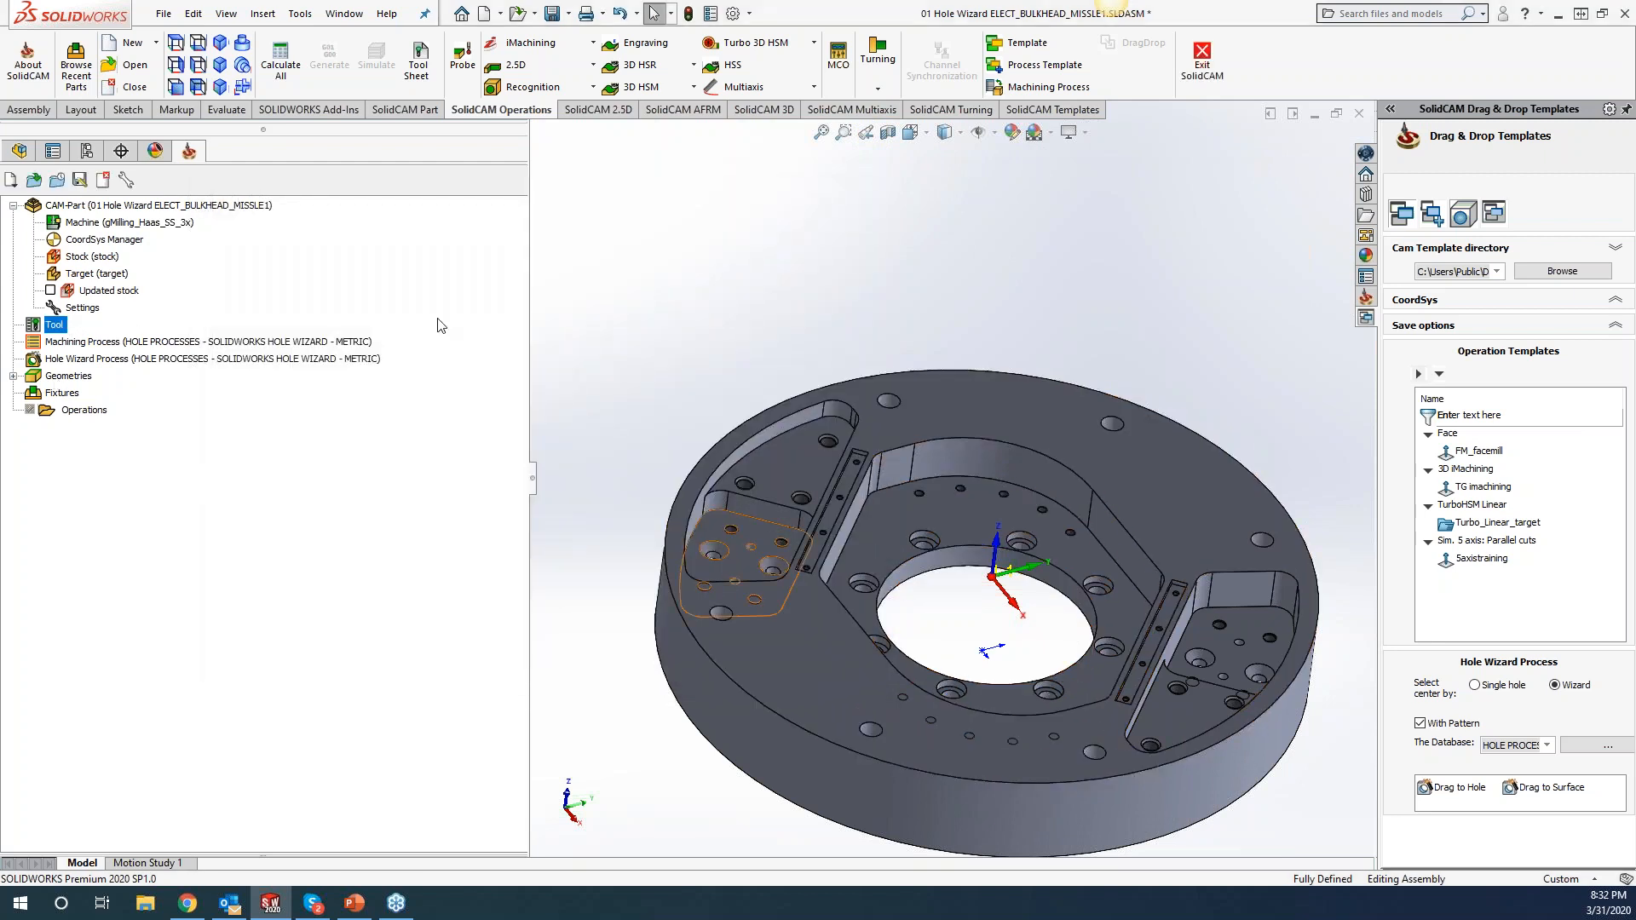
double_click(54, 325)
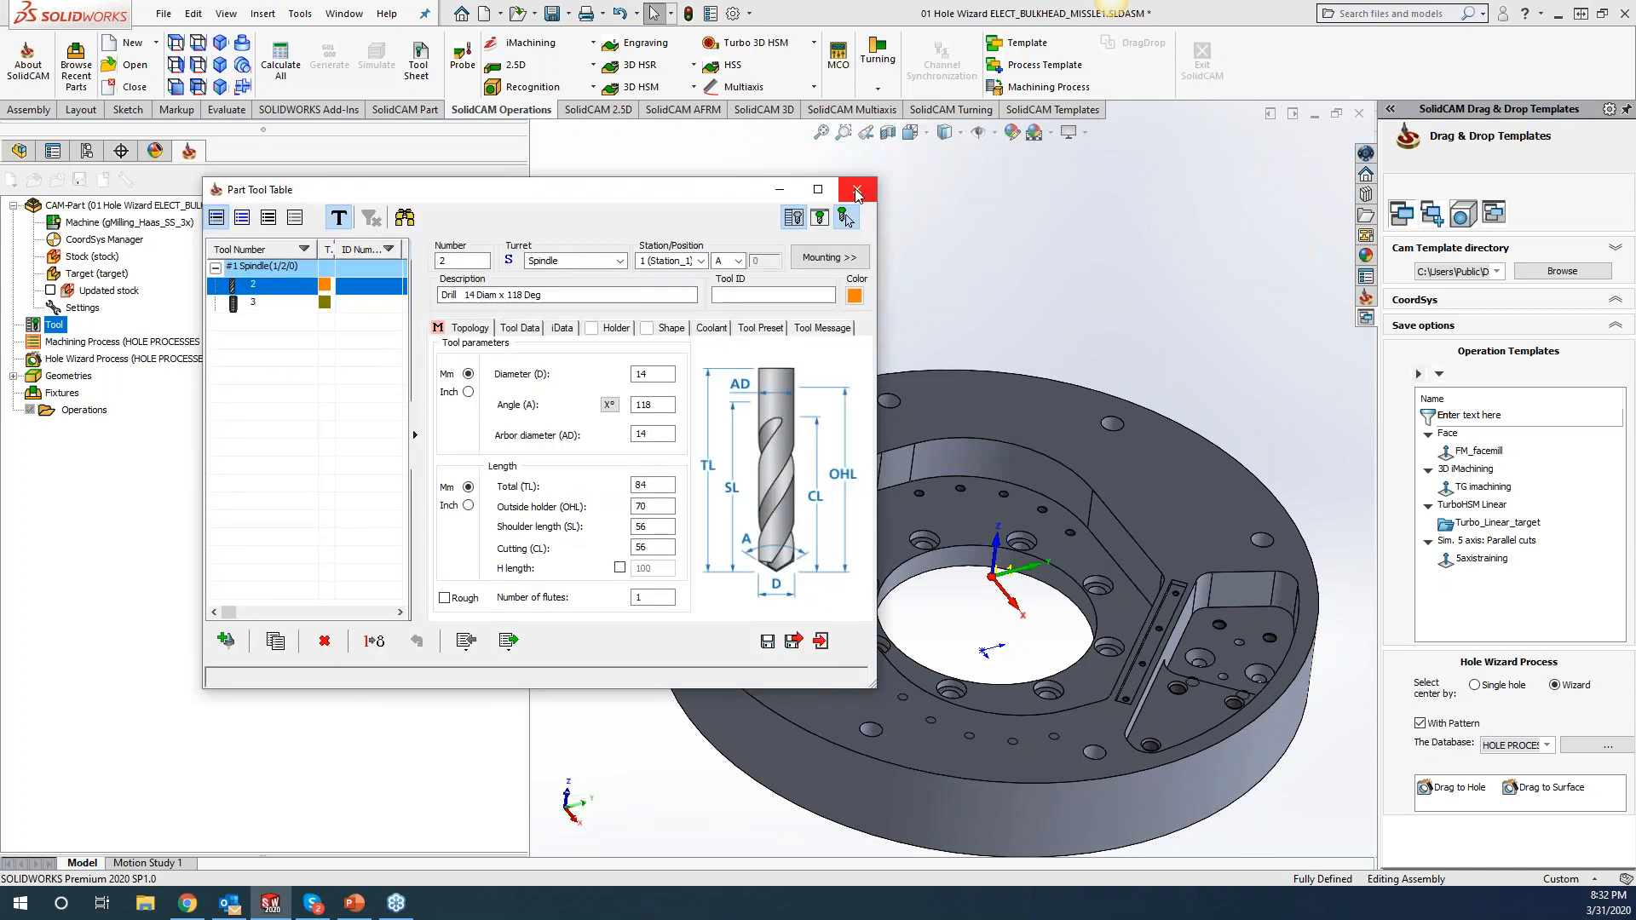
left_click(858, 191)
left_click(1476, 795)
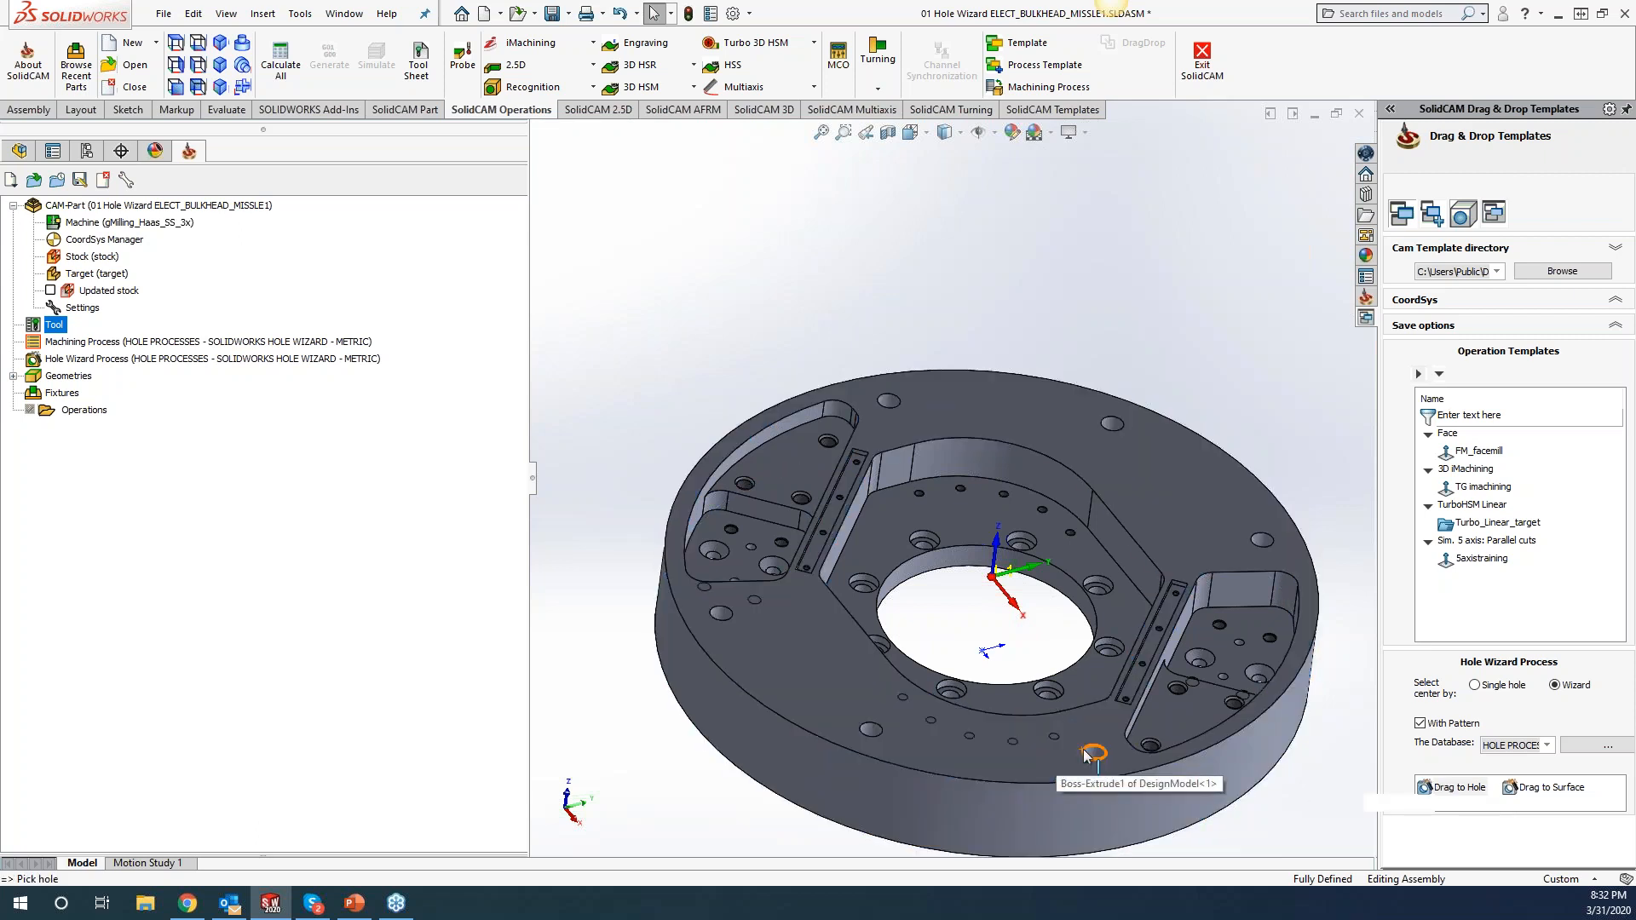
Pick a bulkhead hole to regenerate the Tapped Holes operations, then check the Tap Spot Drill's tool.
left_click(1088, 753)
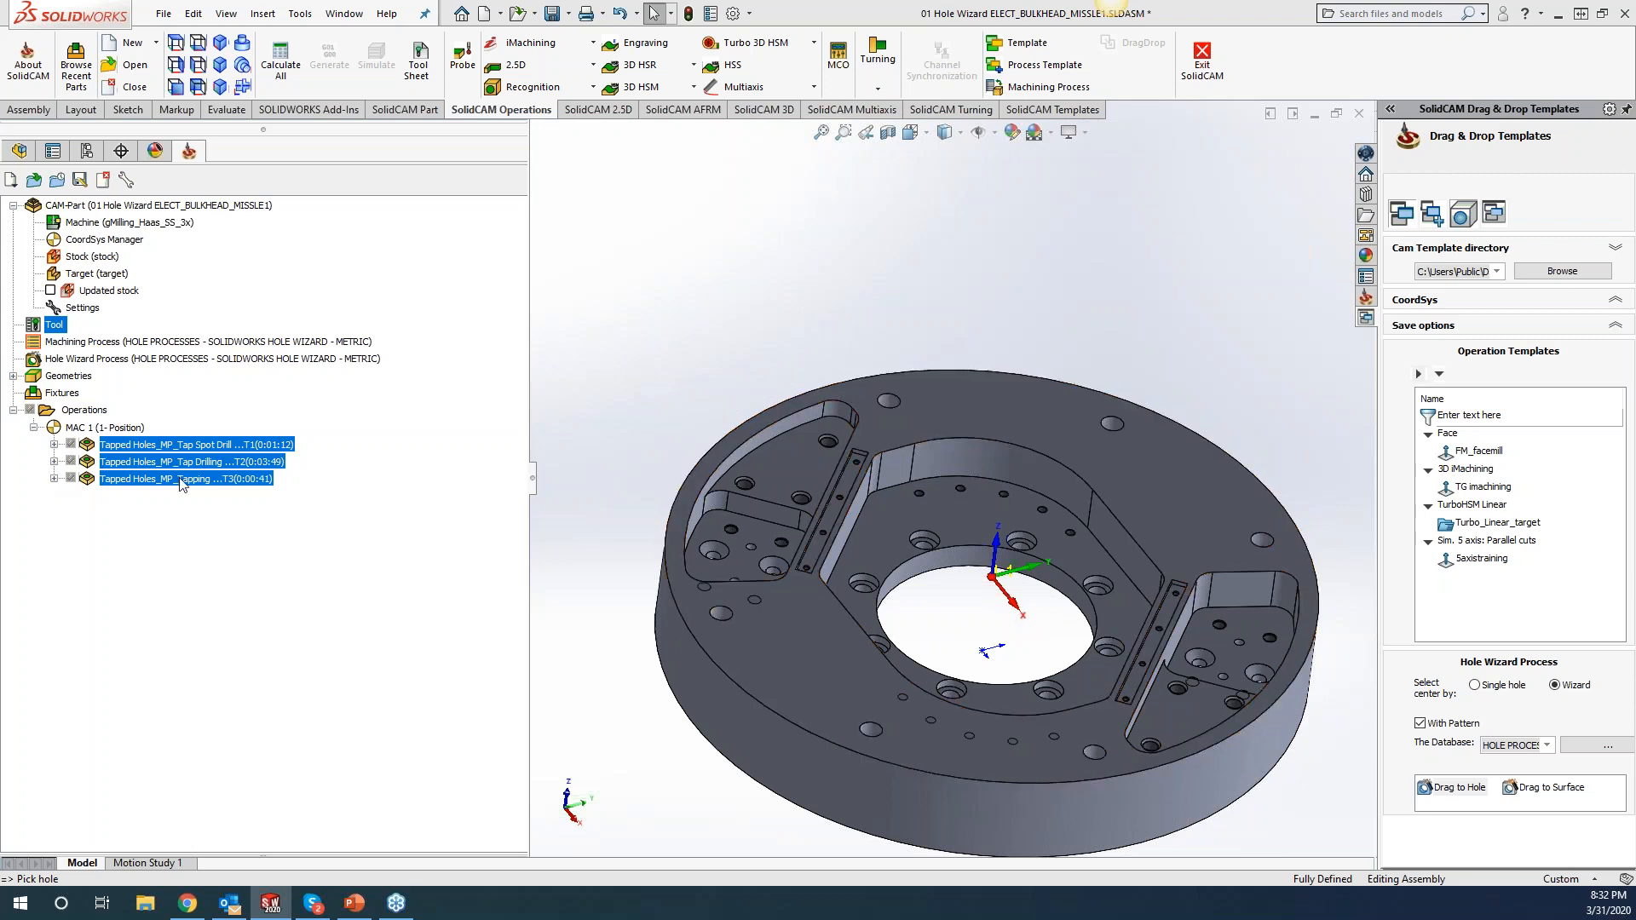
left_click(198, 446)
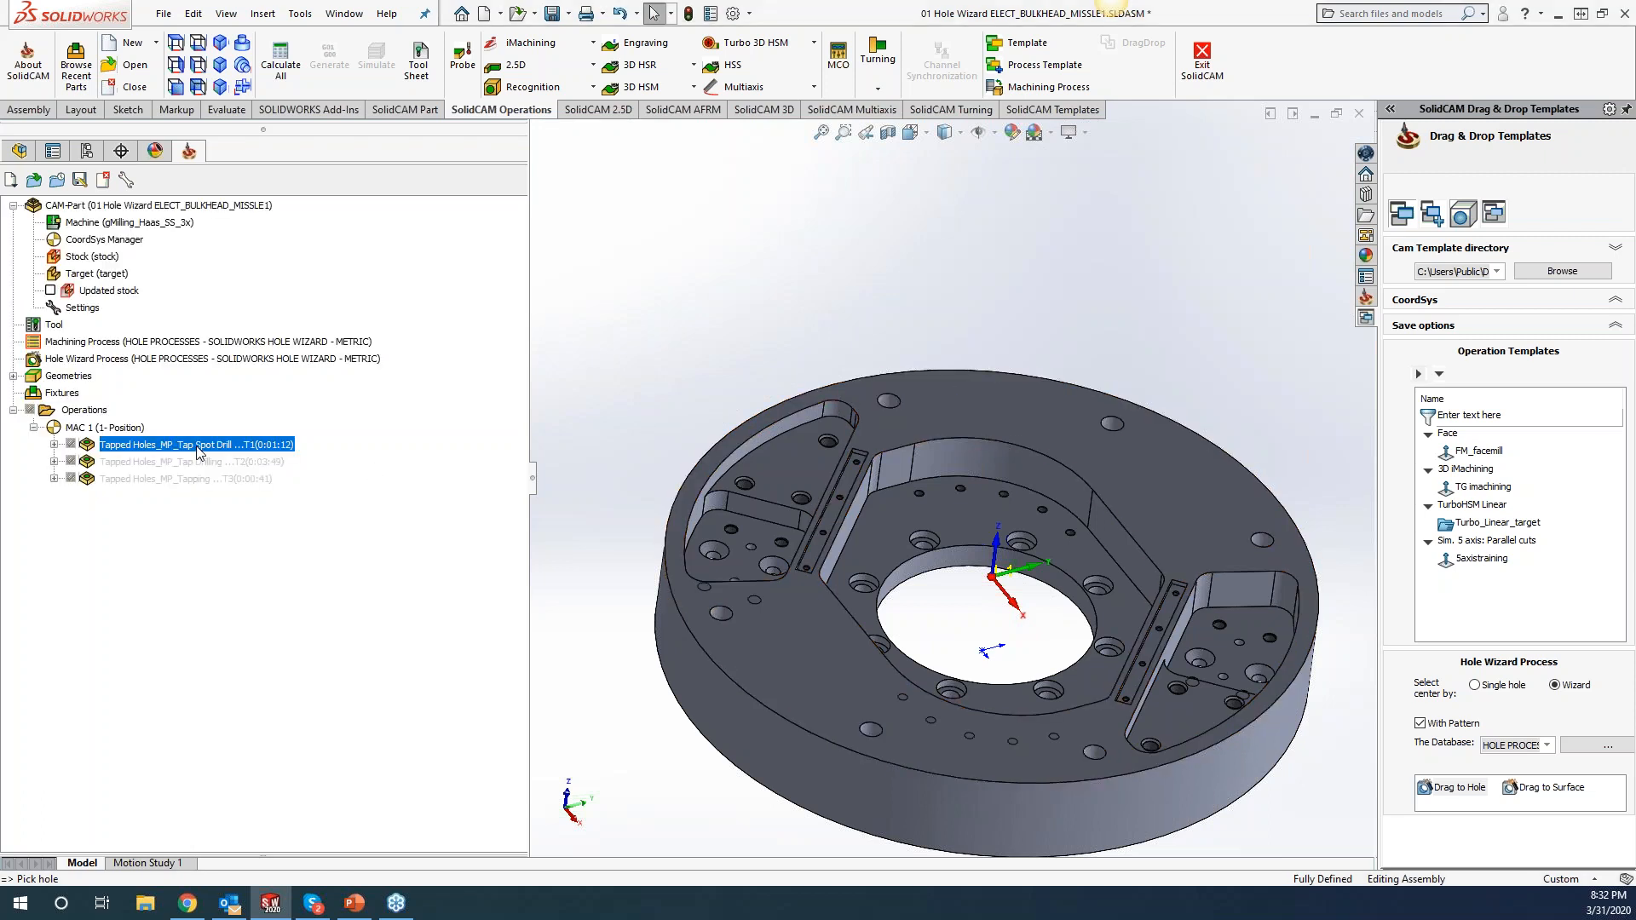
left_click(55, 326)
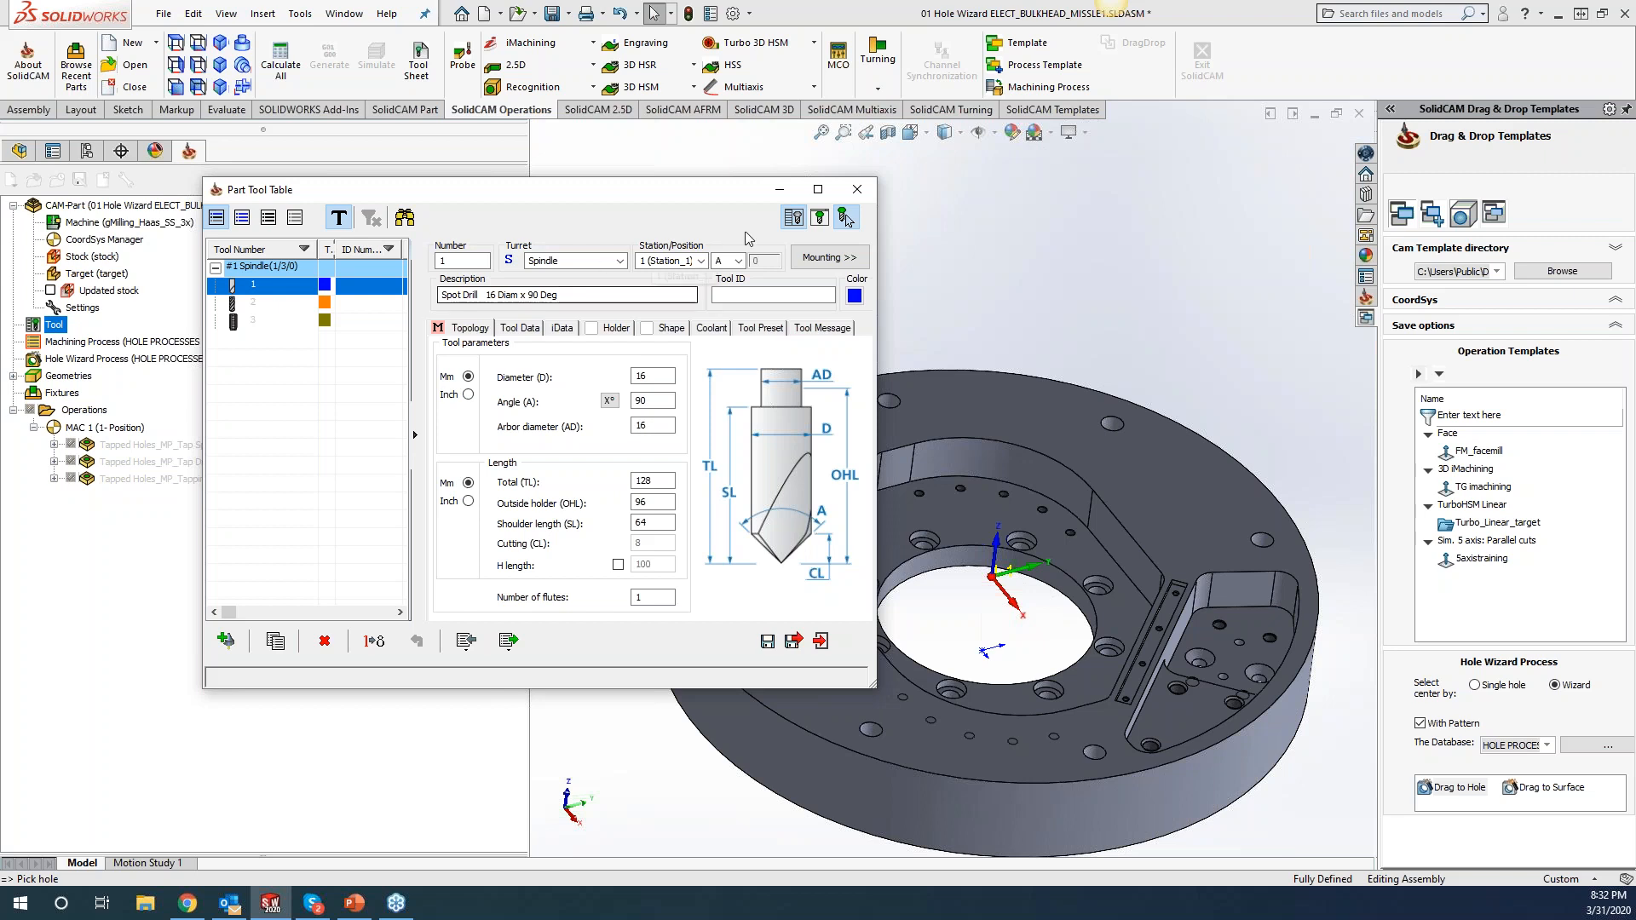
left_click(857, 189)
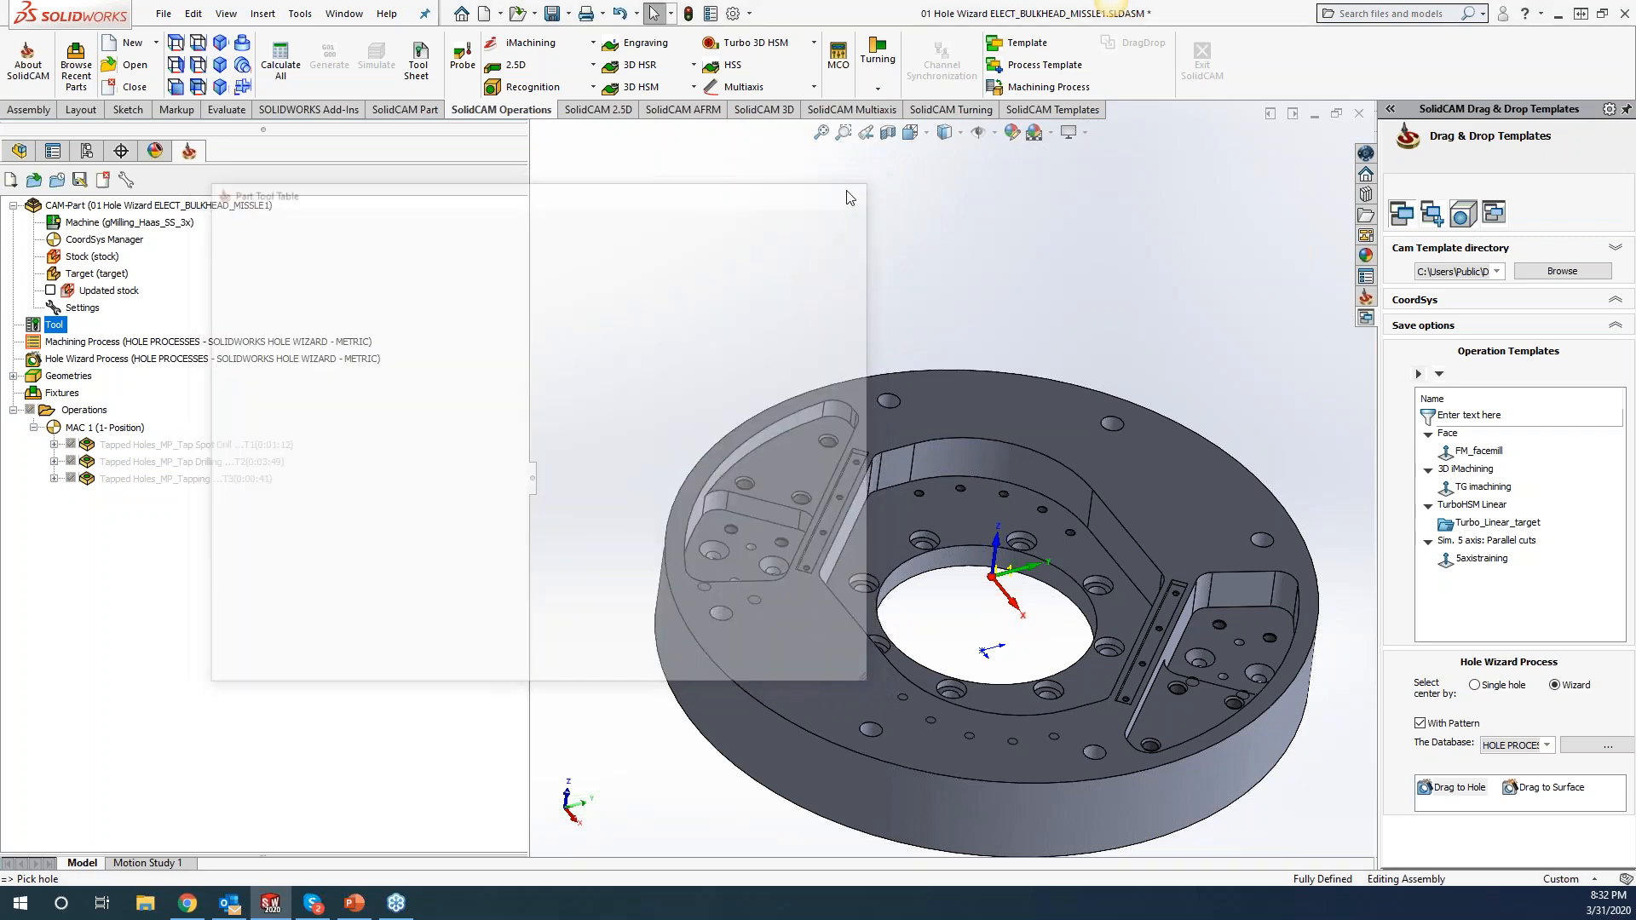
left_click(300, 14)
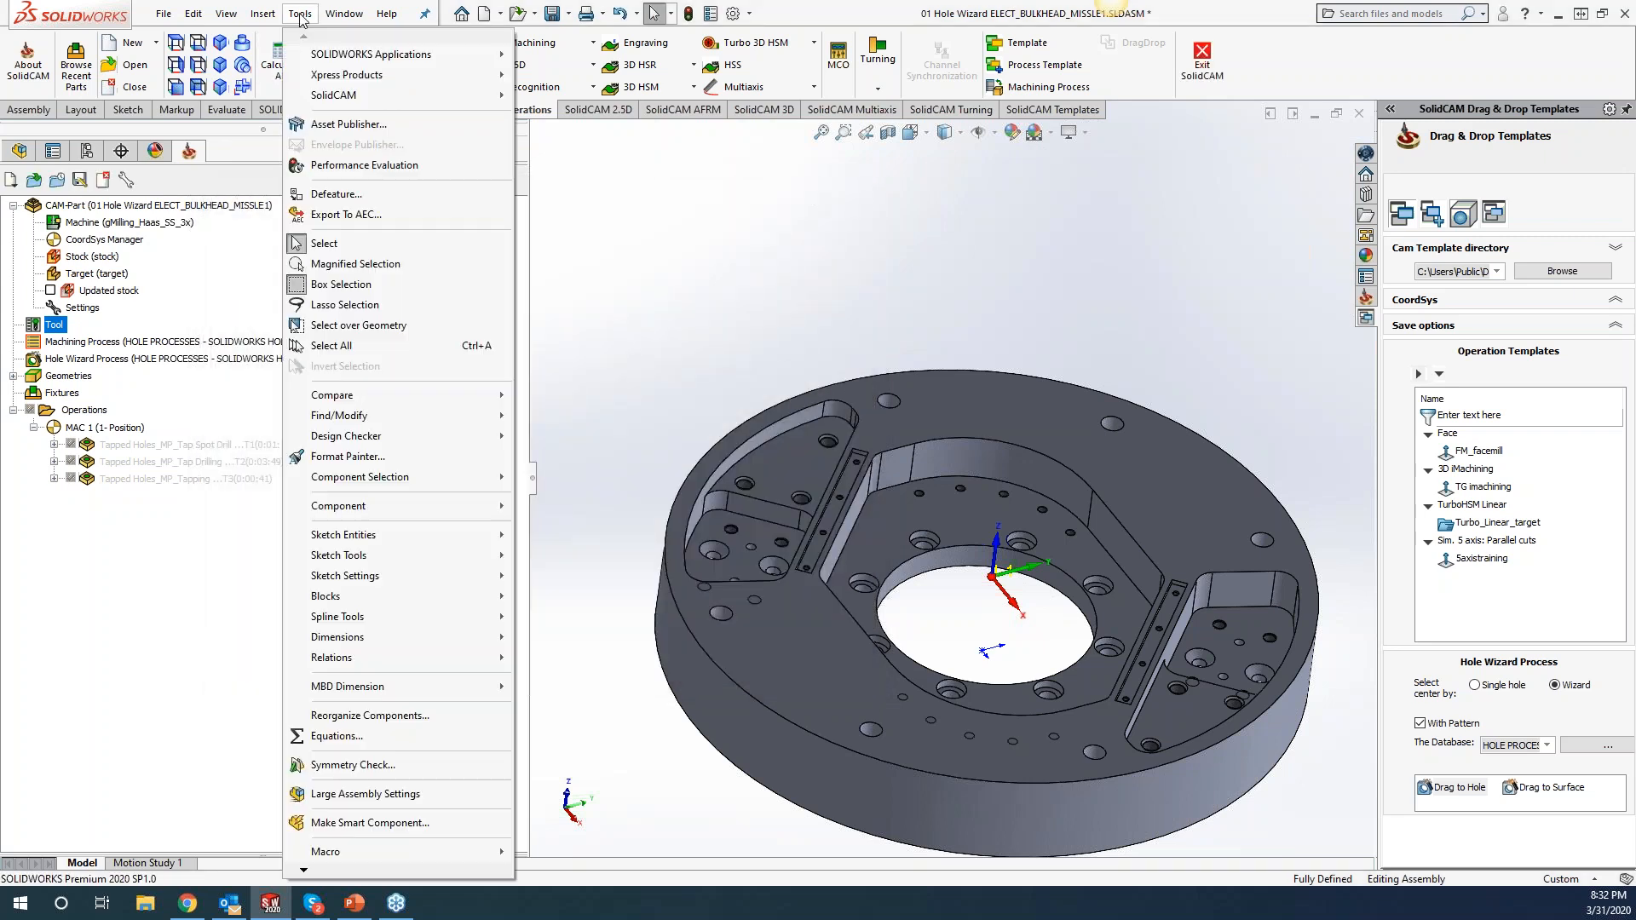
mouse_move(358, 95)
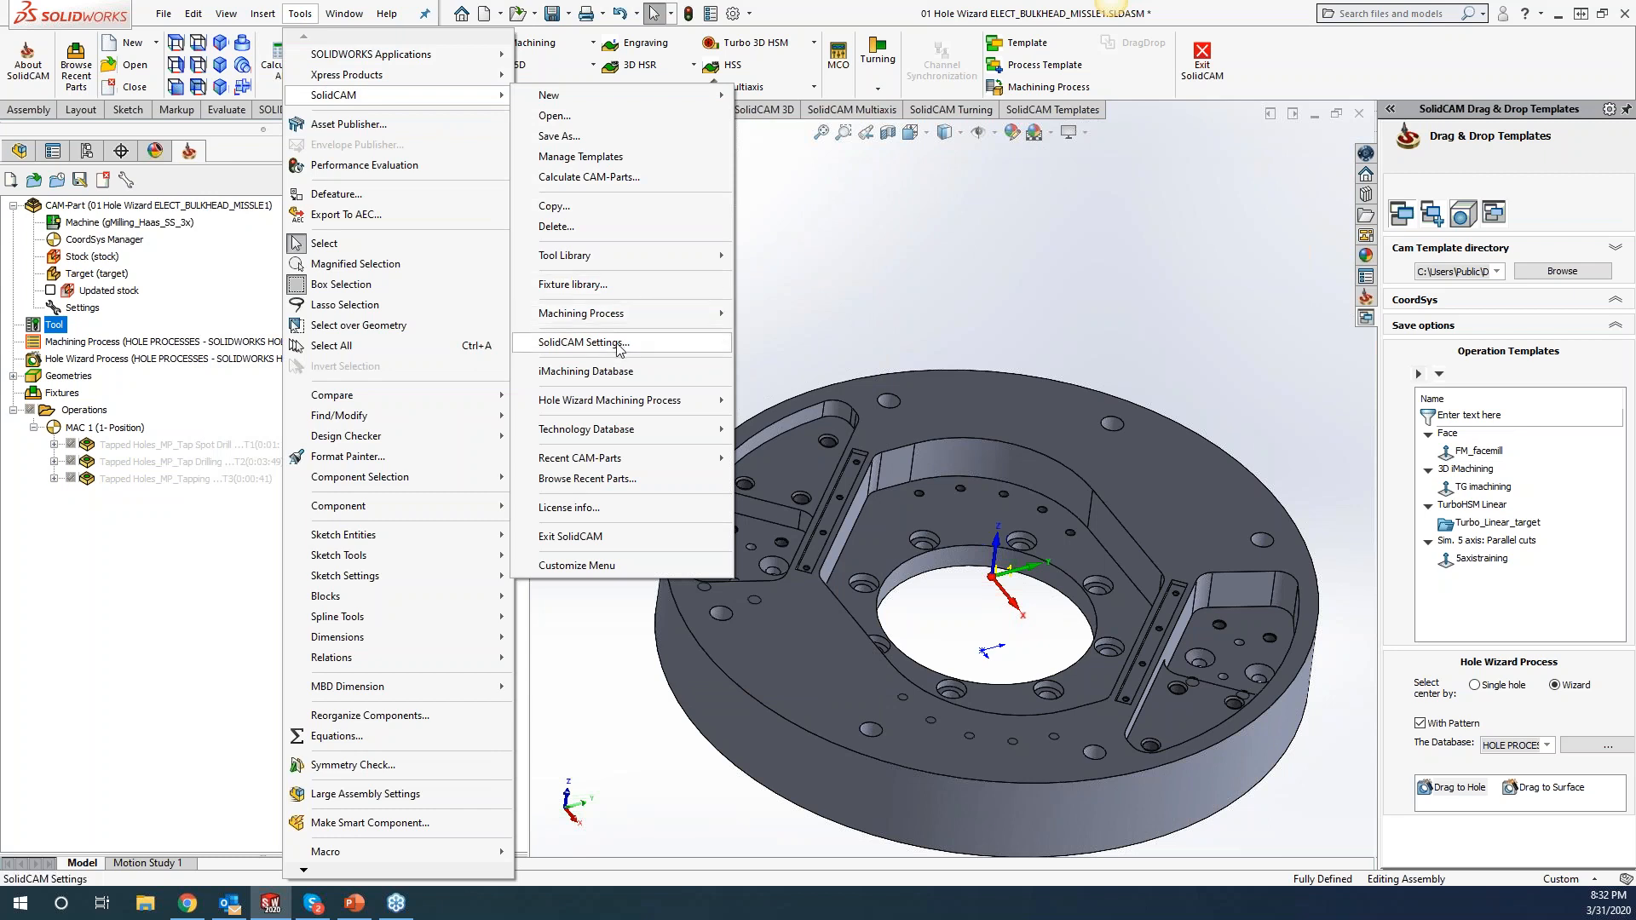
left_click(584, 342)
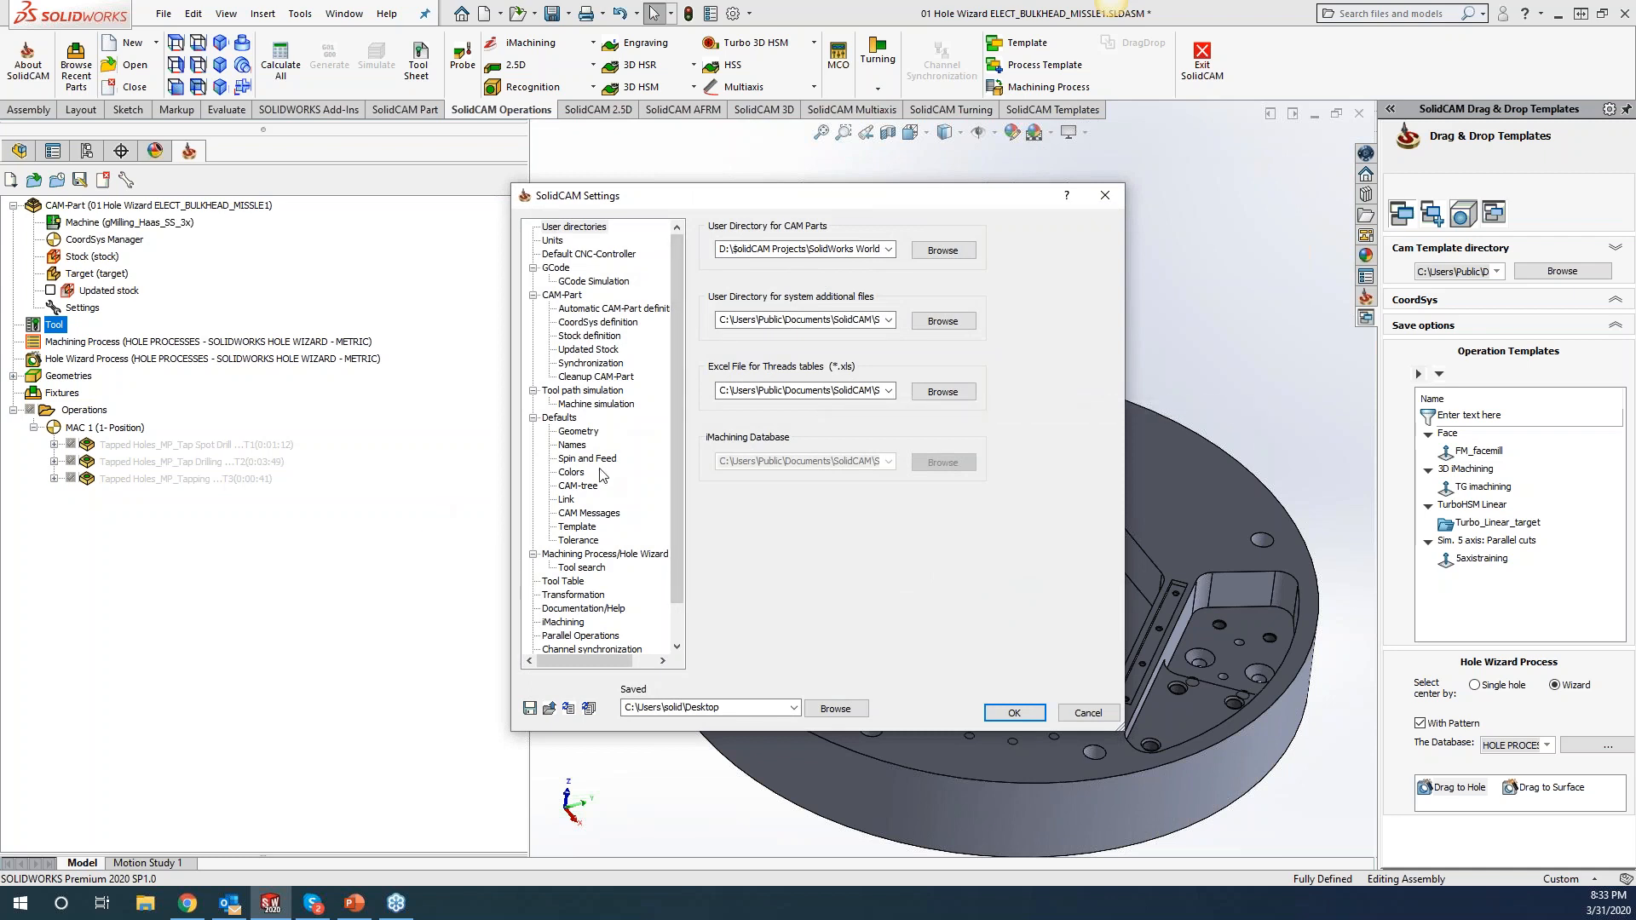
left_click(583, 446)
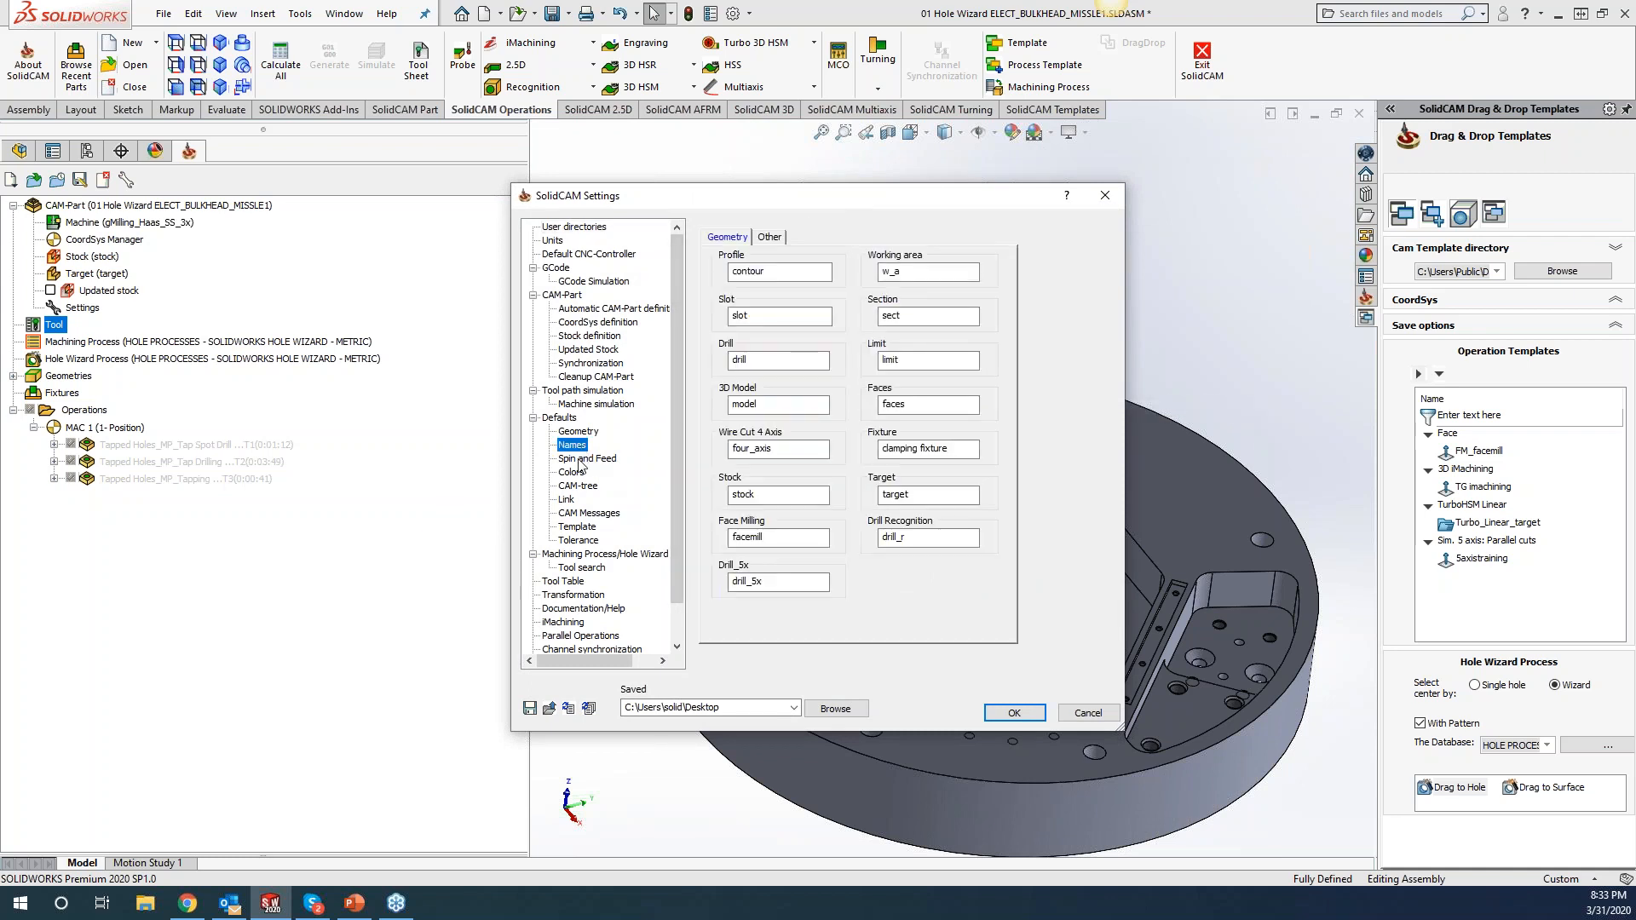
left_click(580, 460)
left_click(572, 446)
left_click(770, 237)
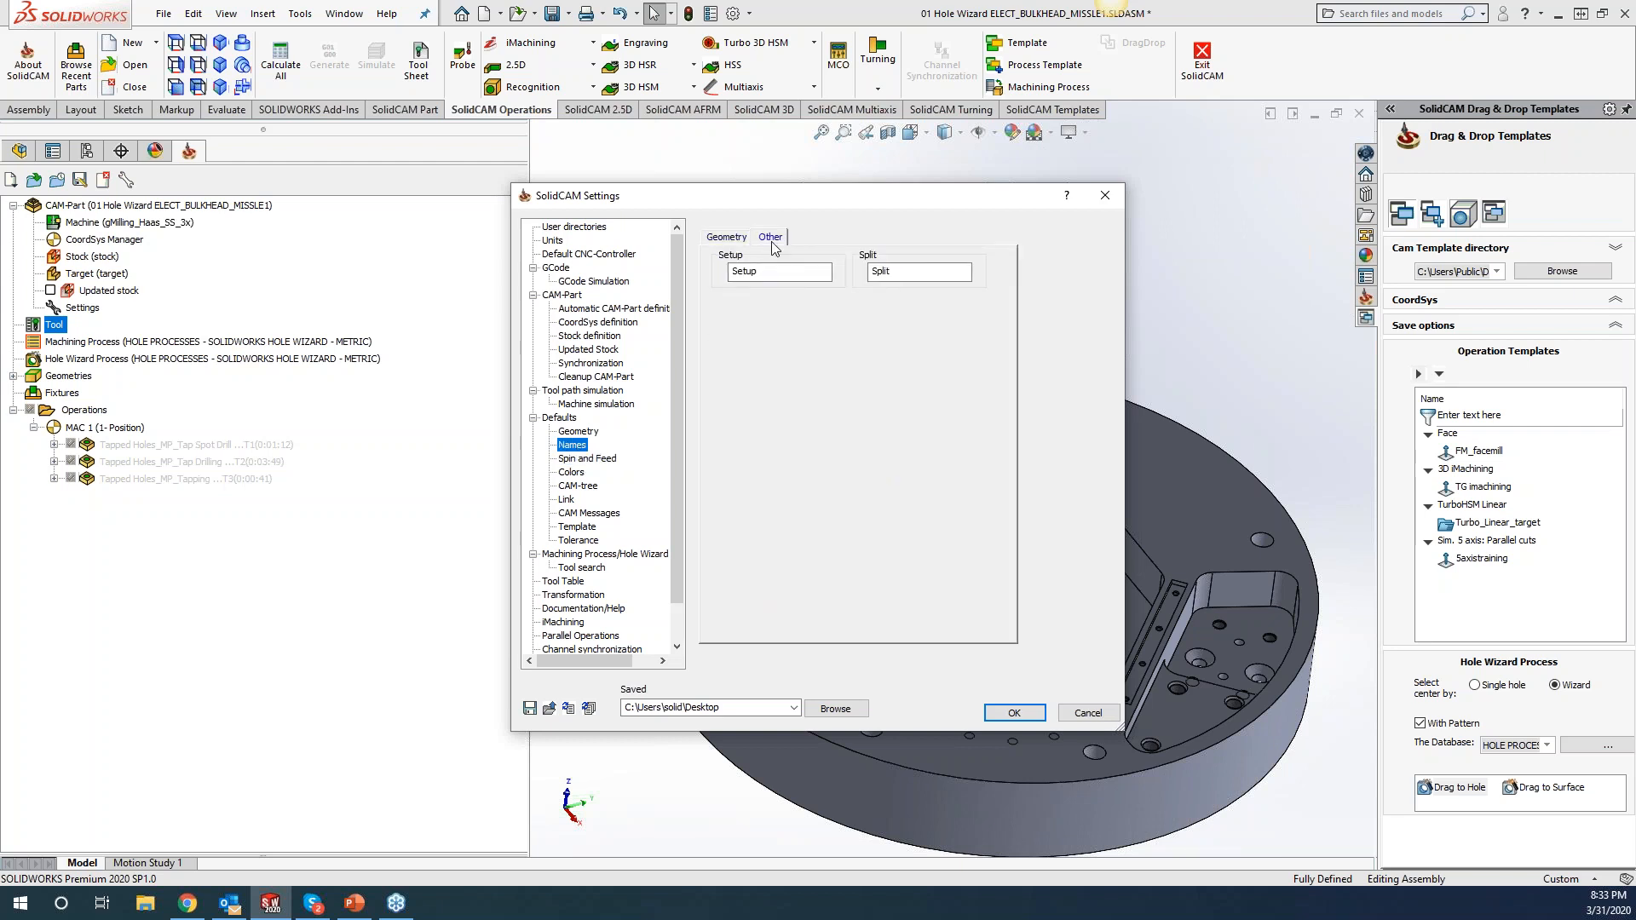
left_click(586, 460)
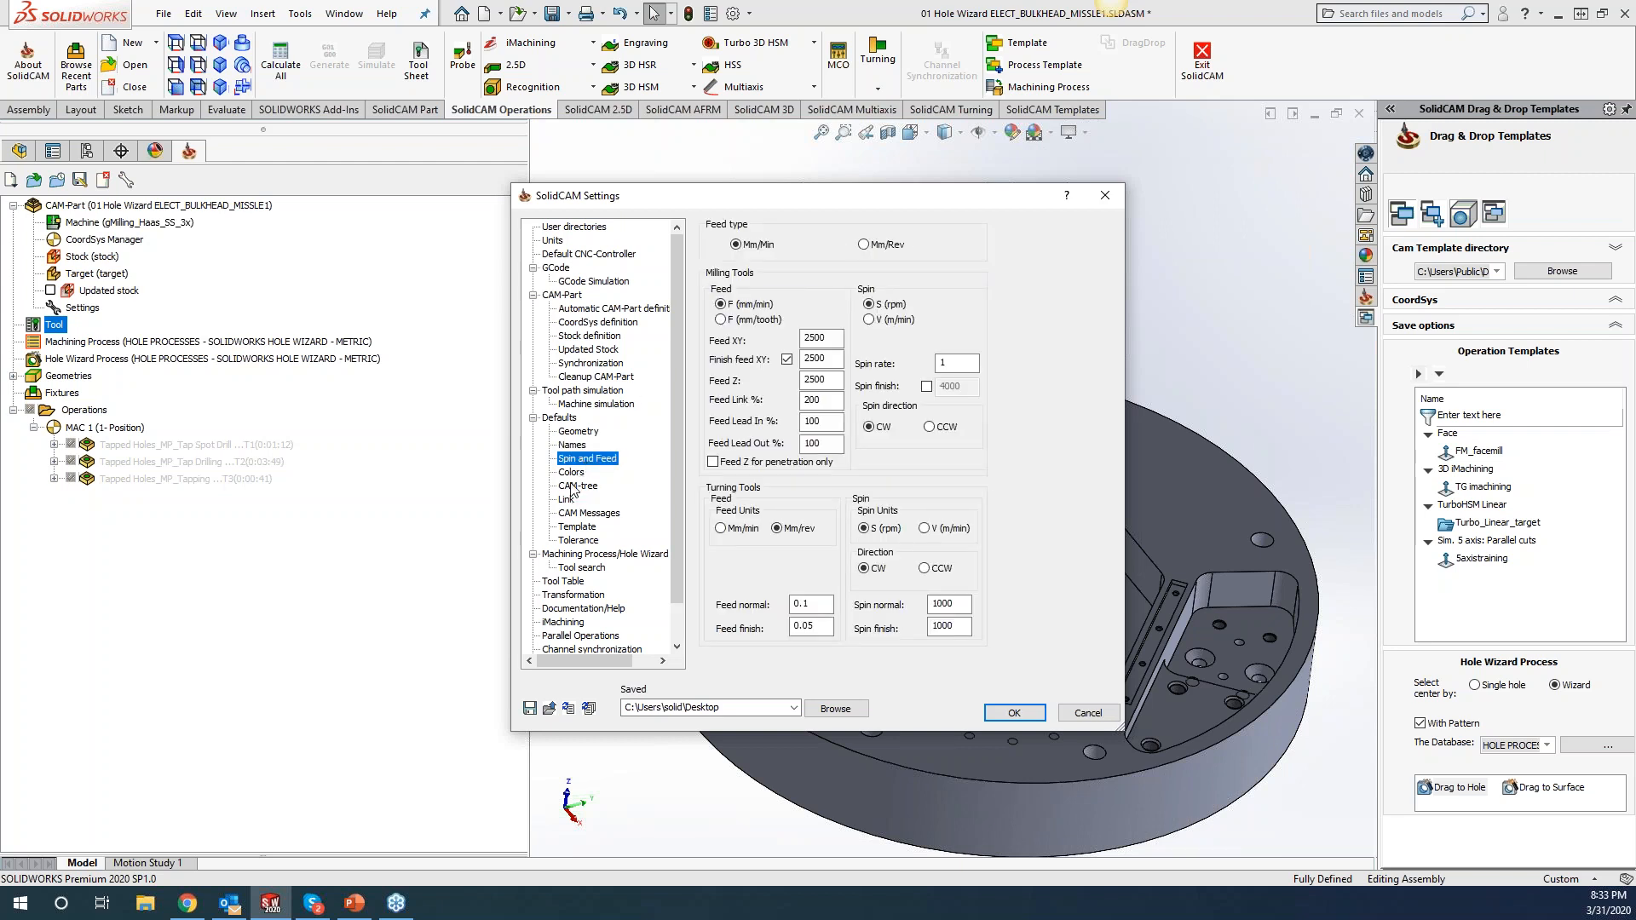
key("Down")
key("Down")
key("Down")
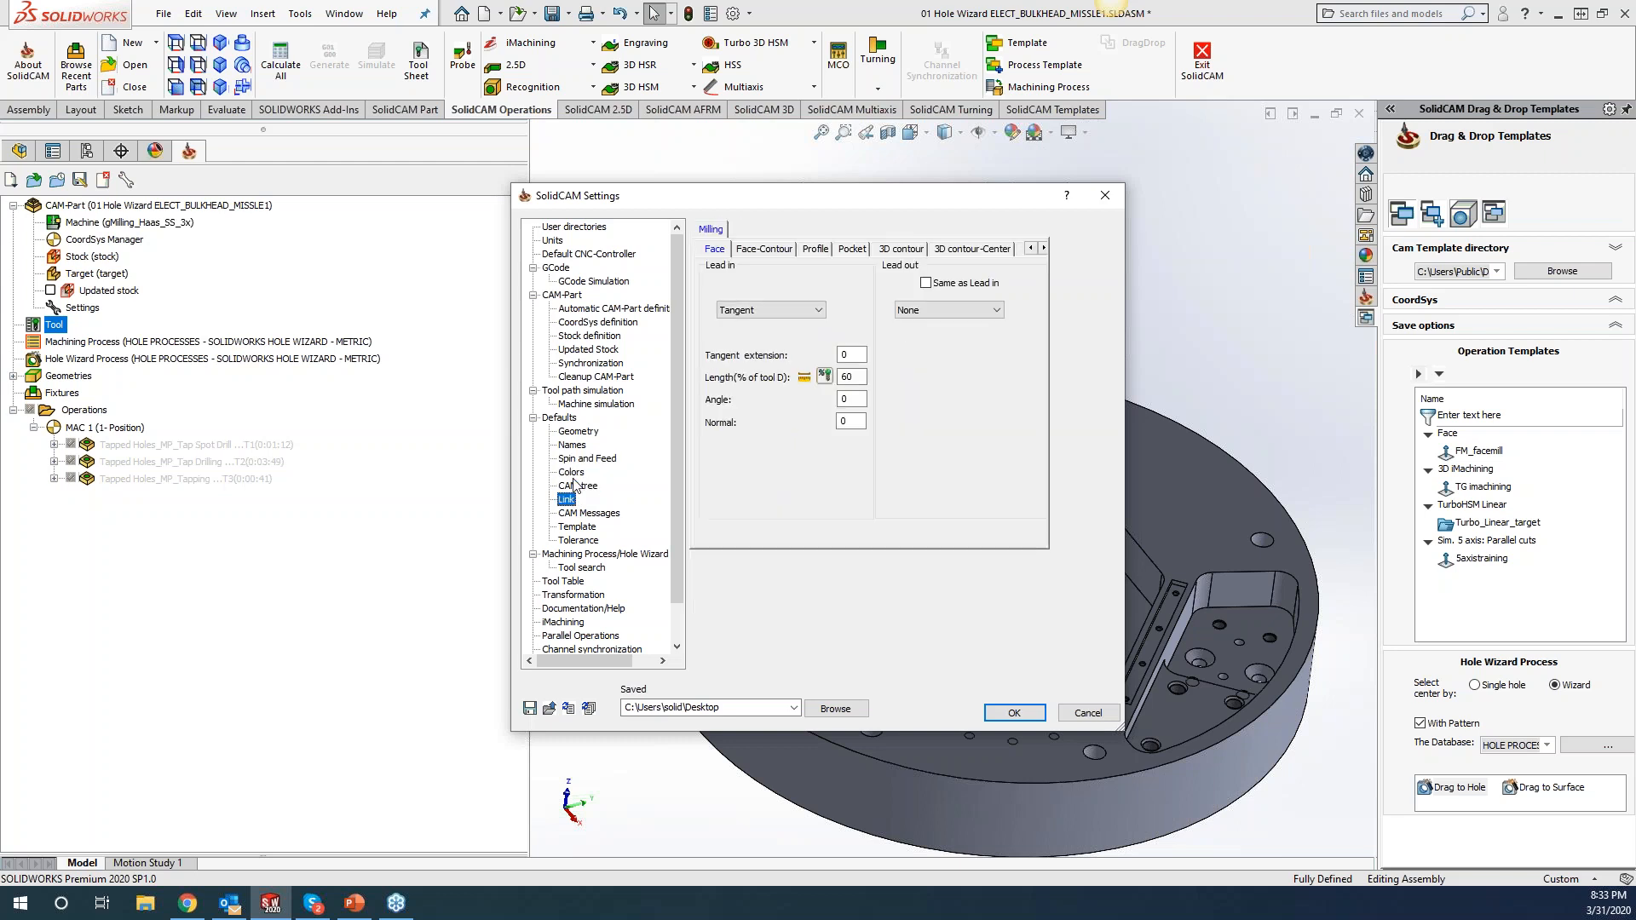
key("Down")
left_click(580, 568)
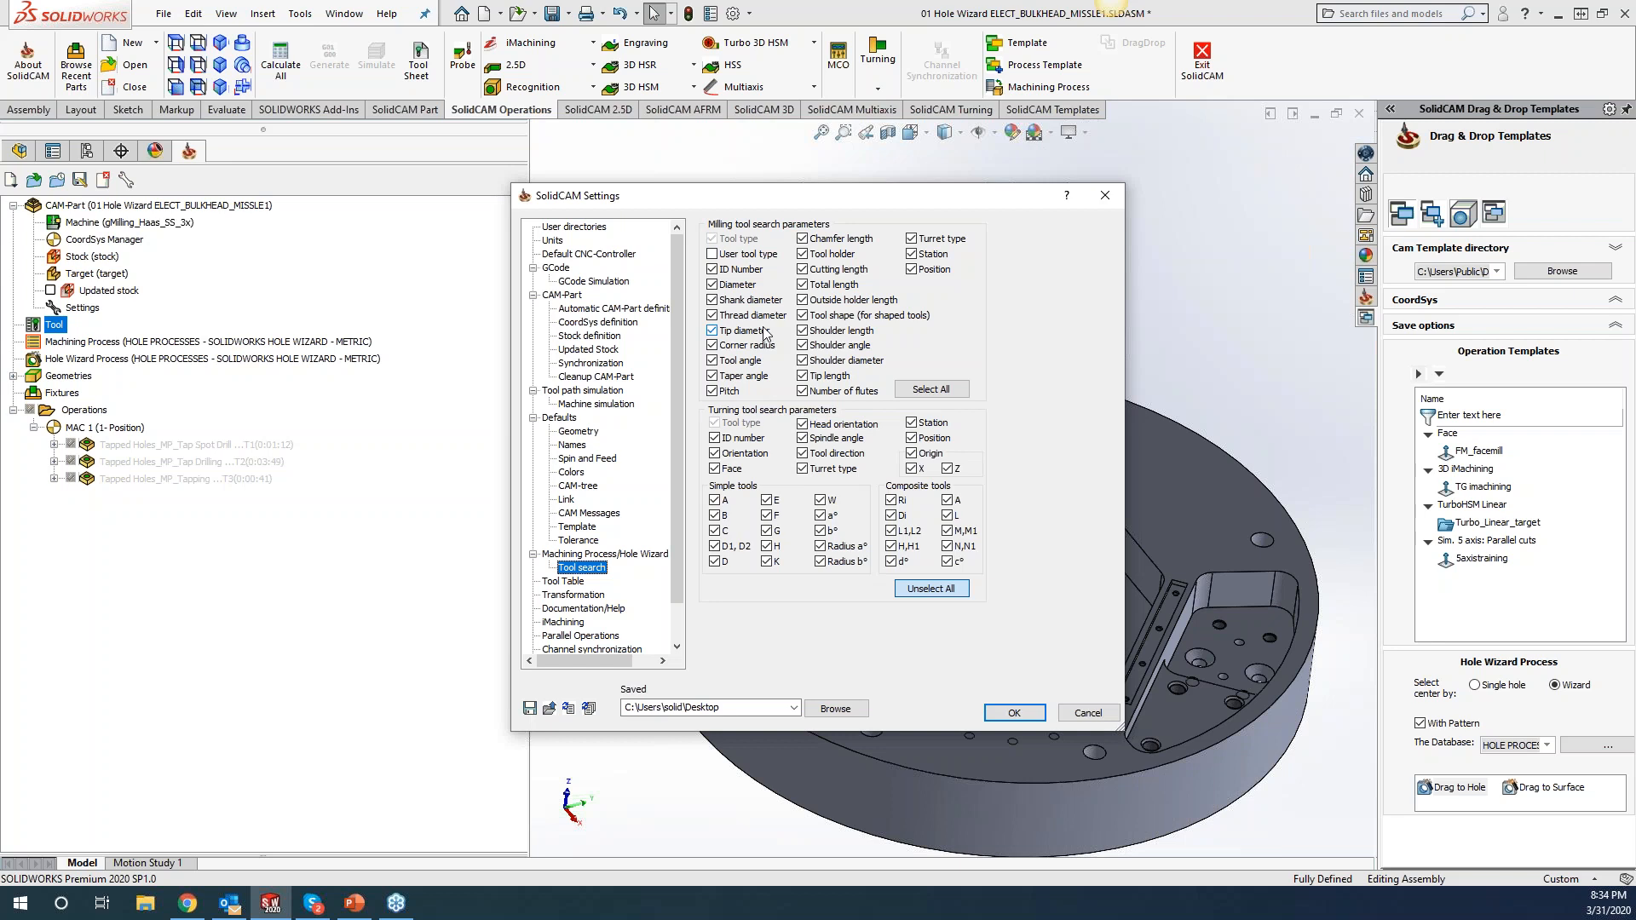
left_click(1105, 195)
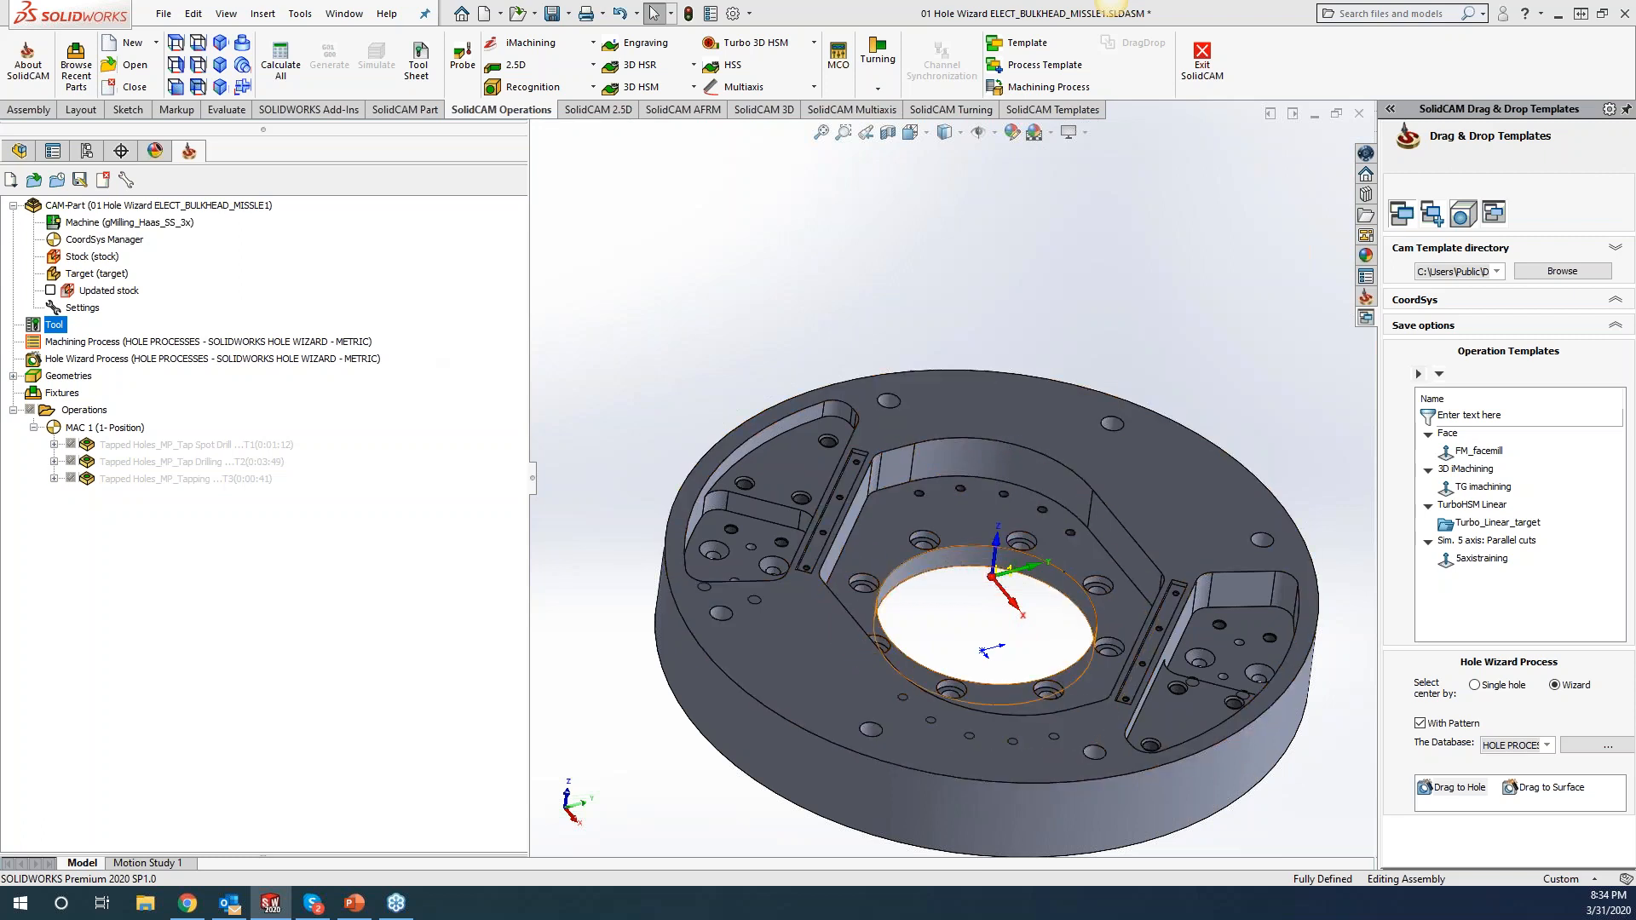
Delete the three regenerated Tapped Holes operations with Yes to All.
left_click(180, 450)
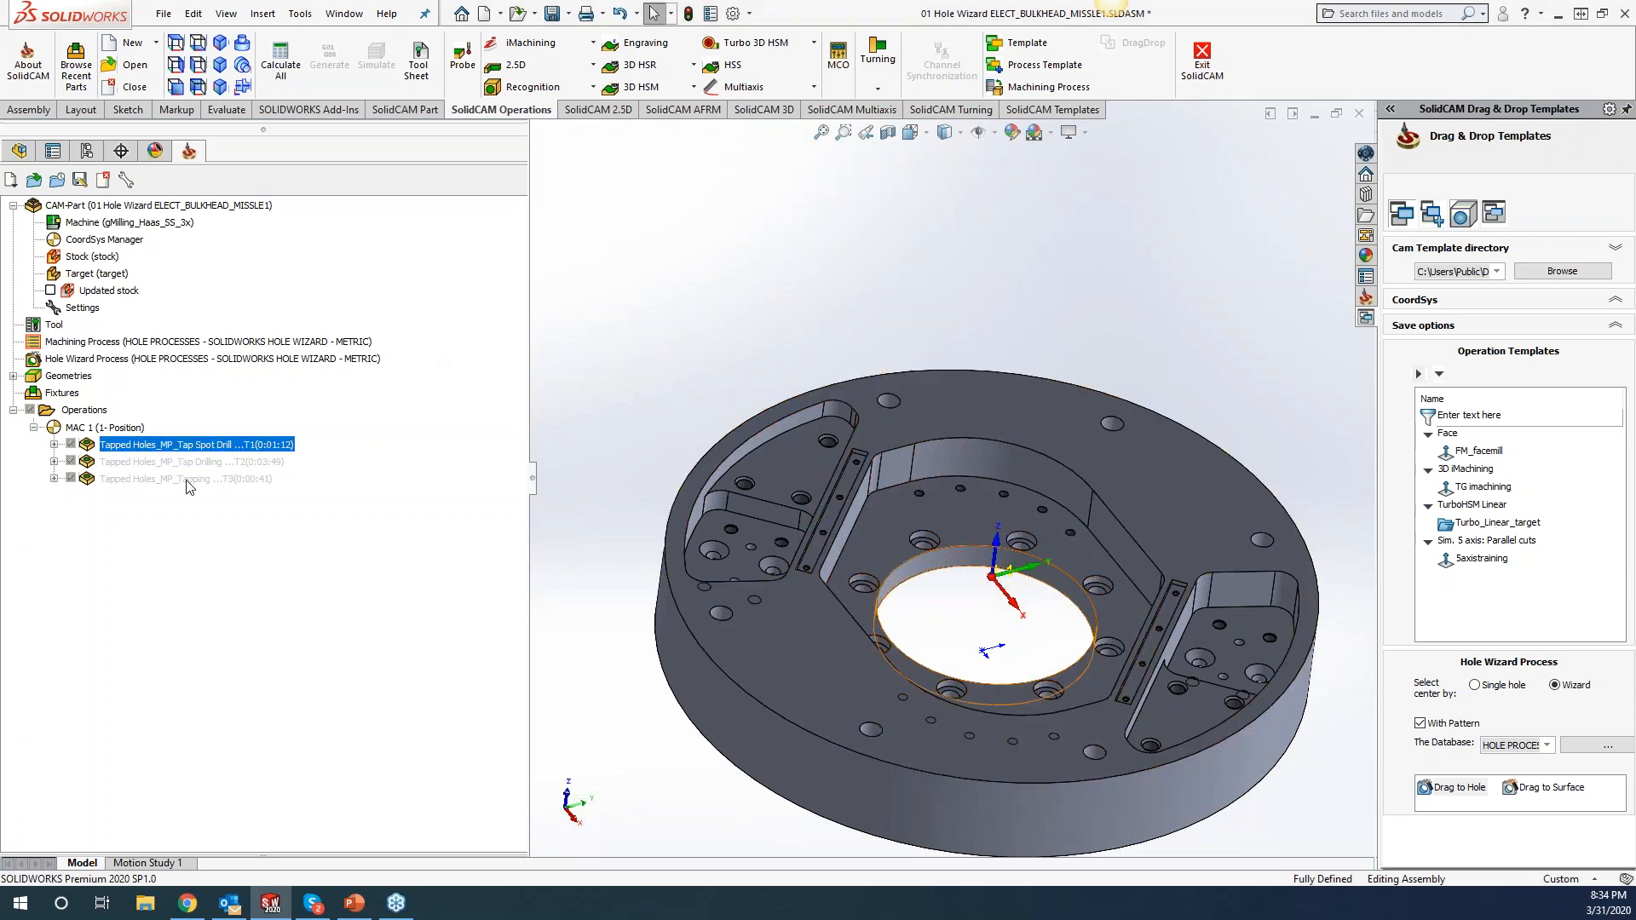
left_click(189, 480, "shift")
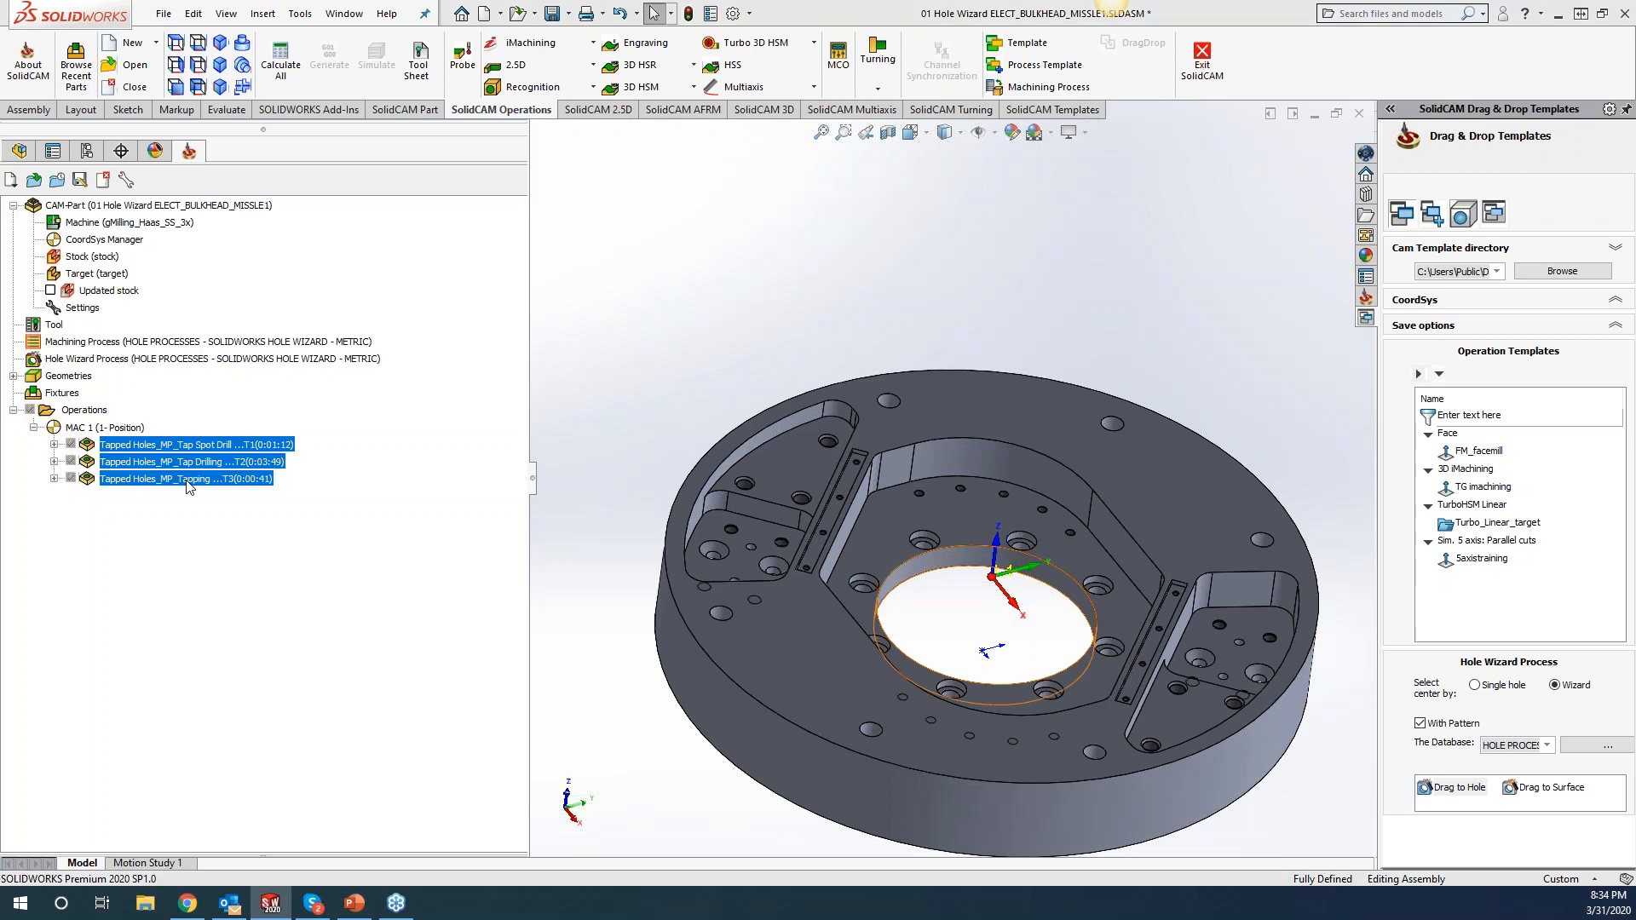
key("Delete")
left_click(474, 273)
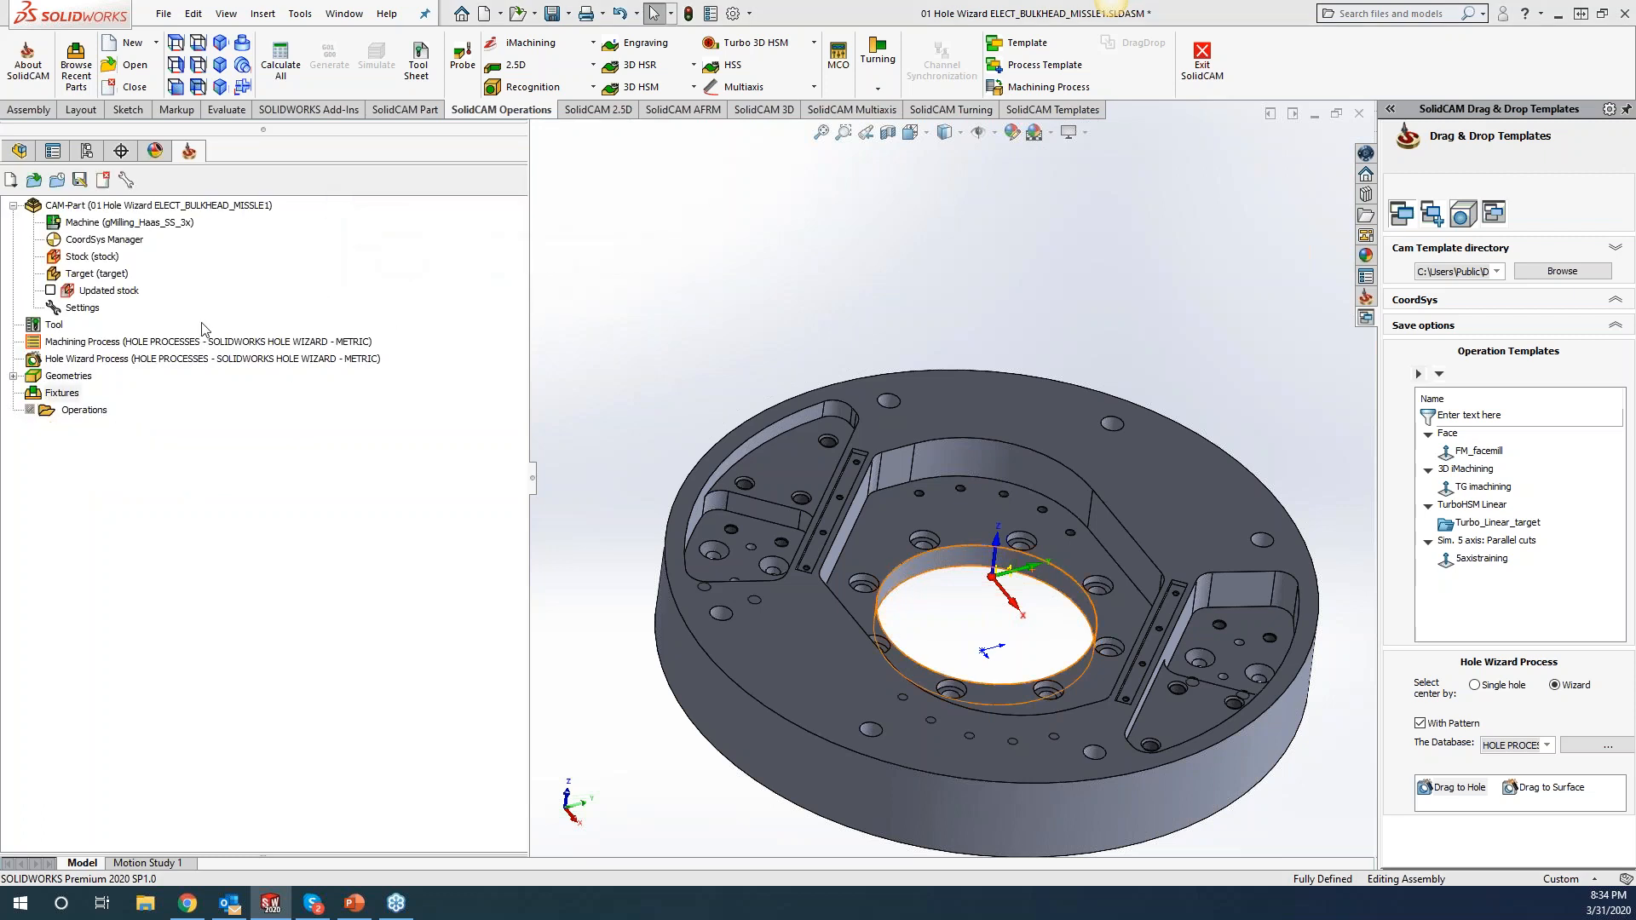
Run Cleanup CAM-Part with every option selected: G-code, stock files, geometries, tools, facets.
right_click(153, 205)
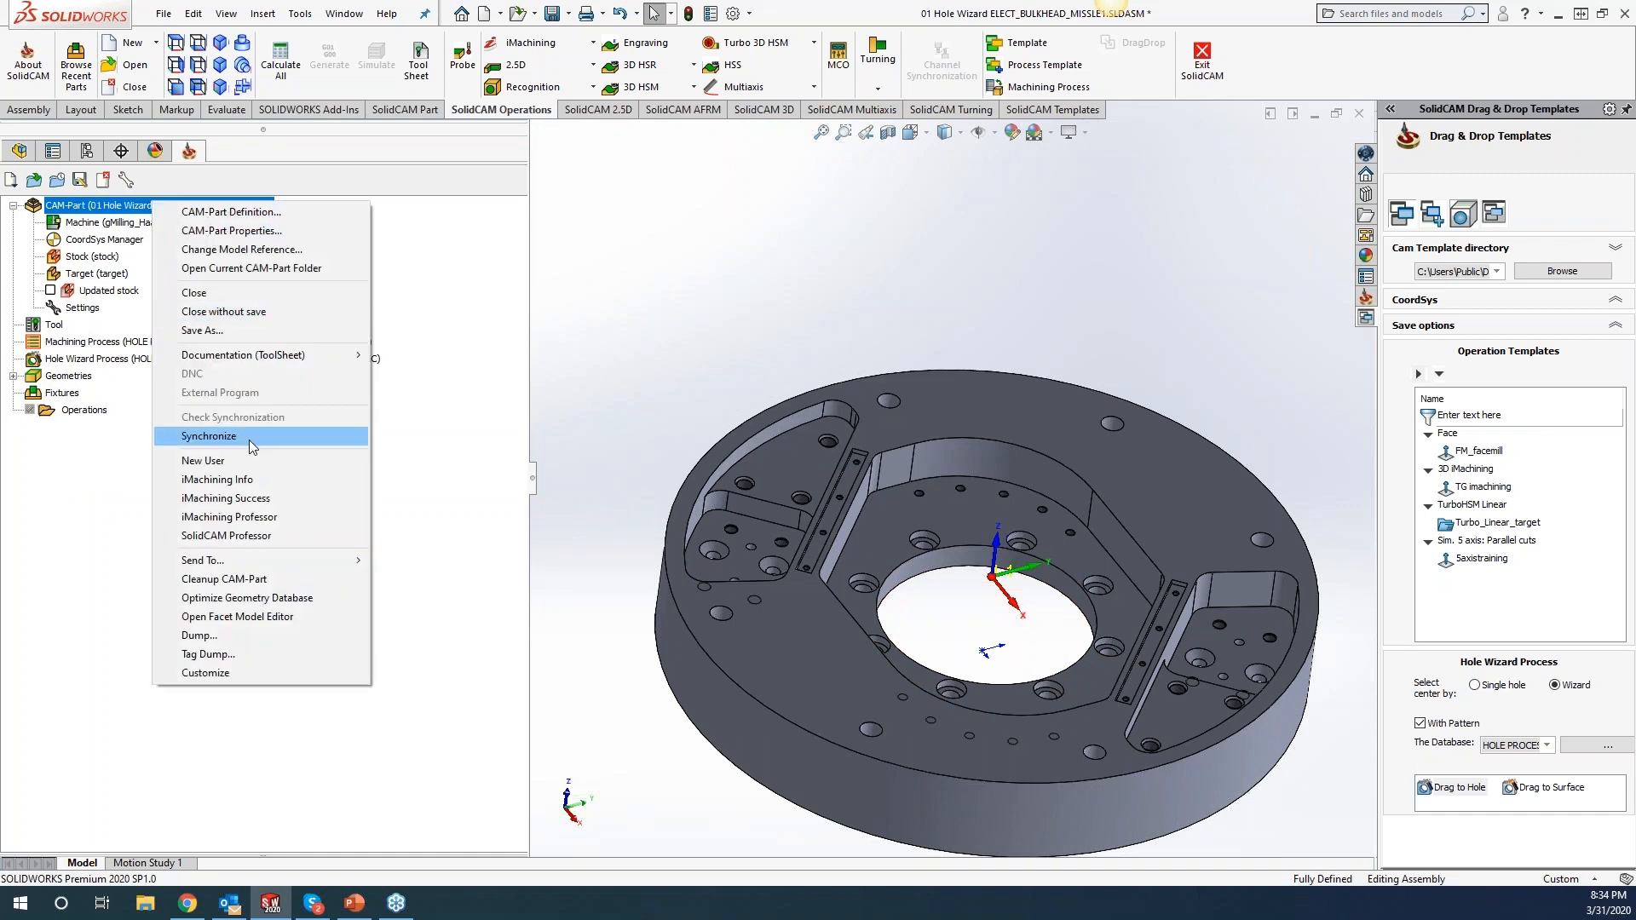
left_click(245, 583)
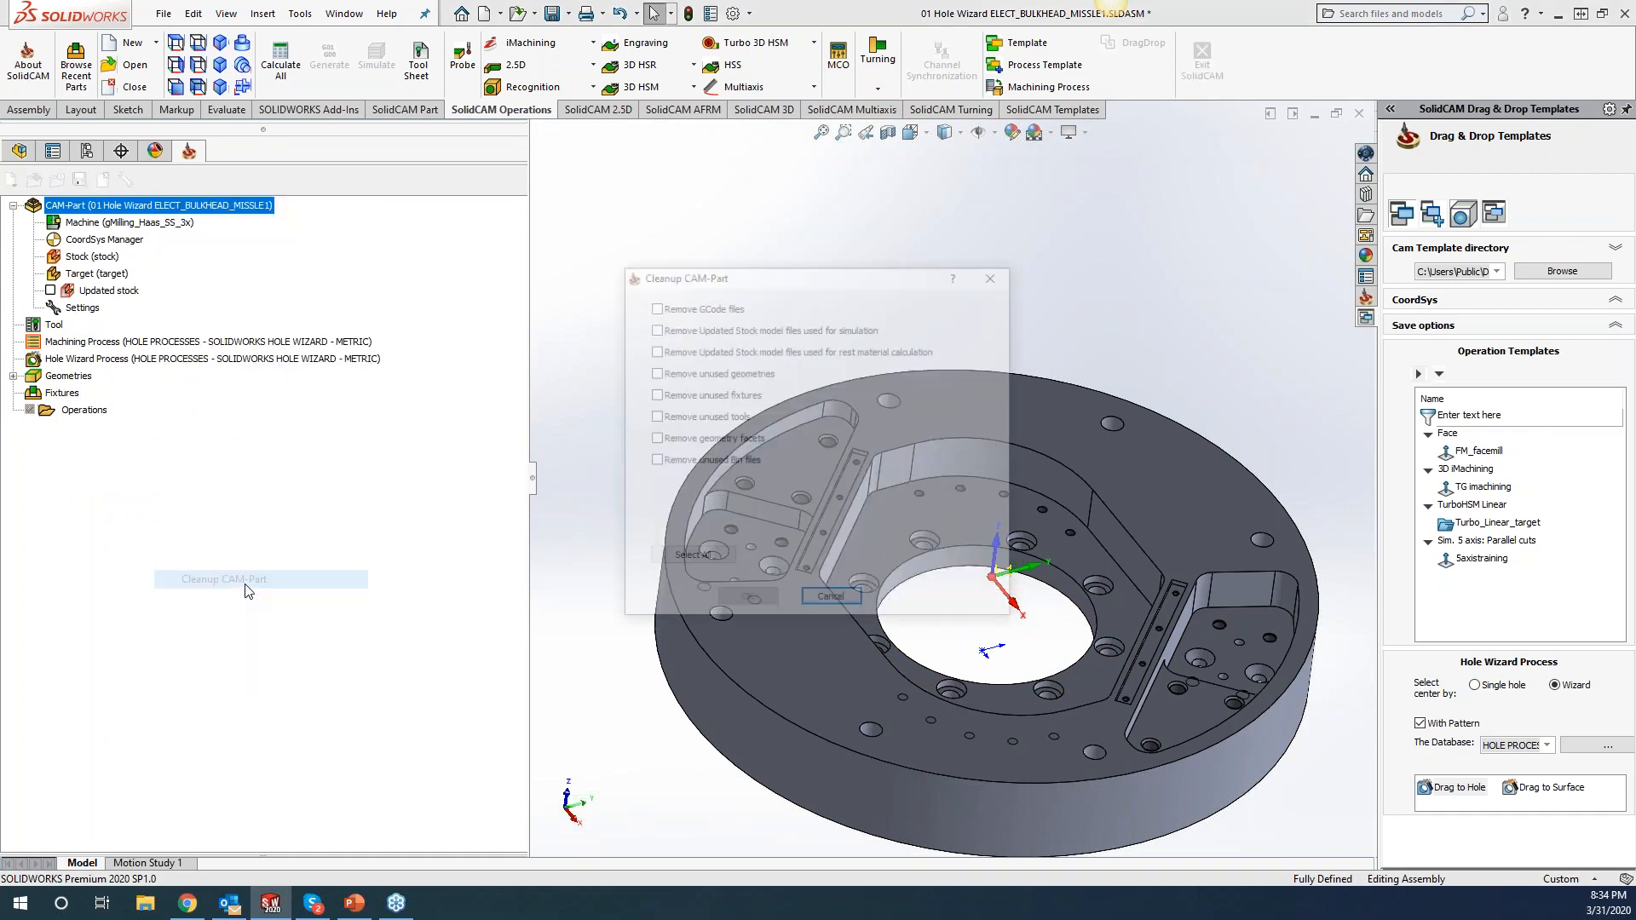
left_click(692, 557)
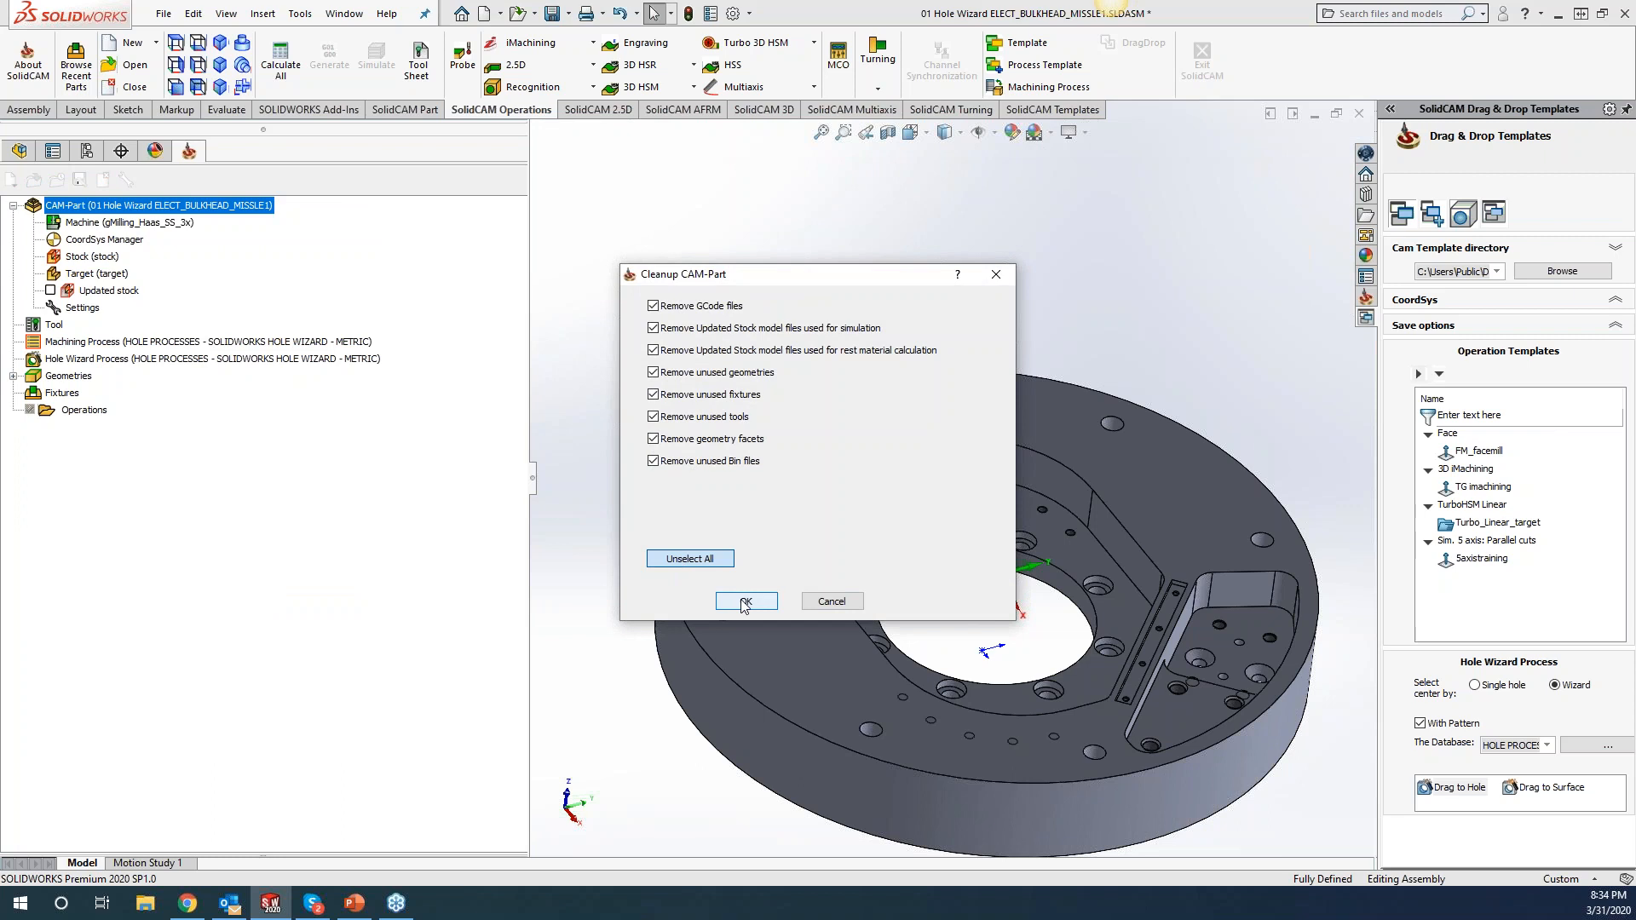
left_click(746, 600)
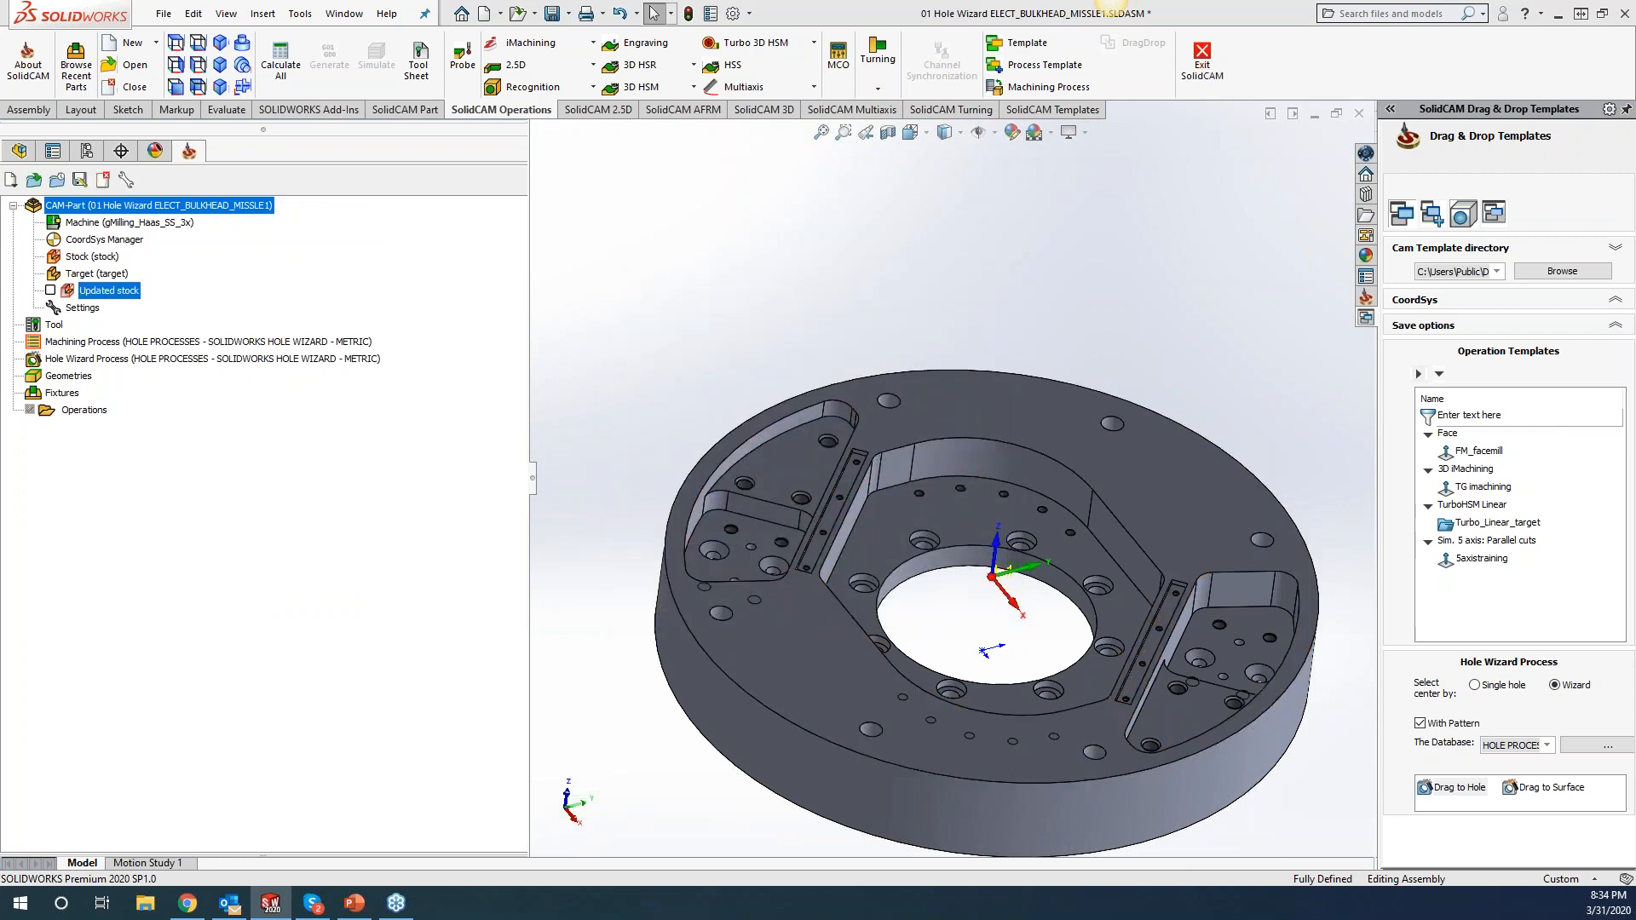
Drop Drag to Surface onto the top face to create all Hole Wizard operations, then select them.
left_click_drag(1542, 794, 1060, 757)
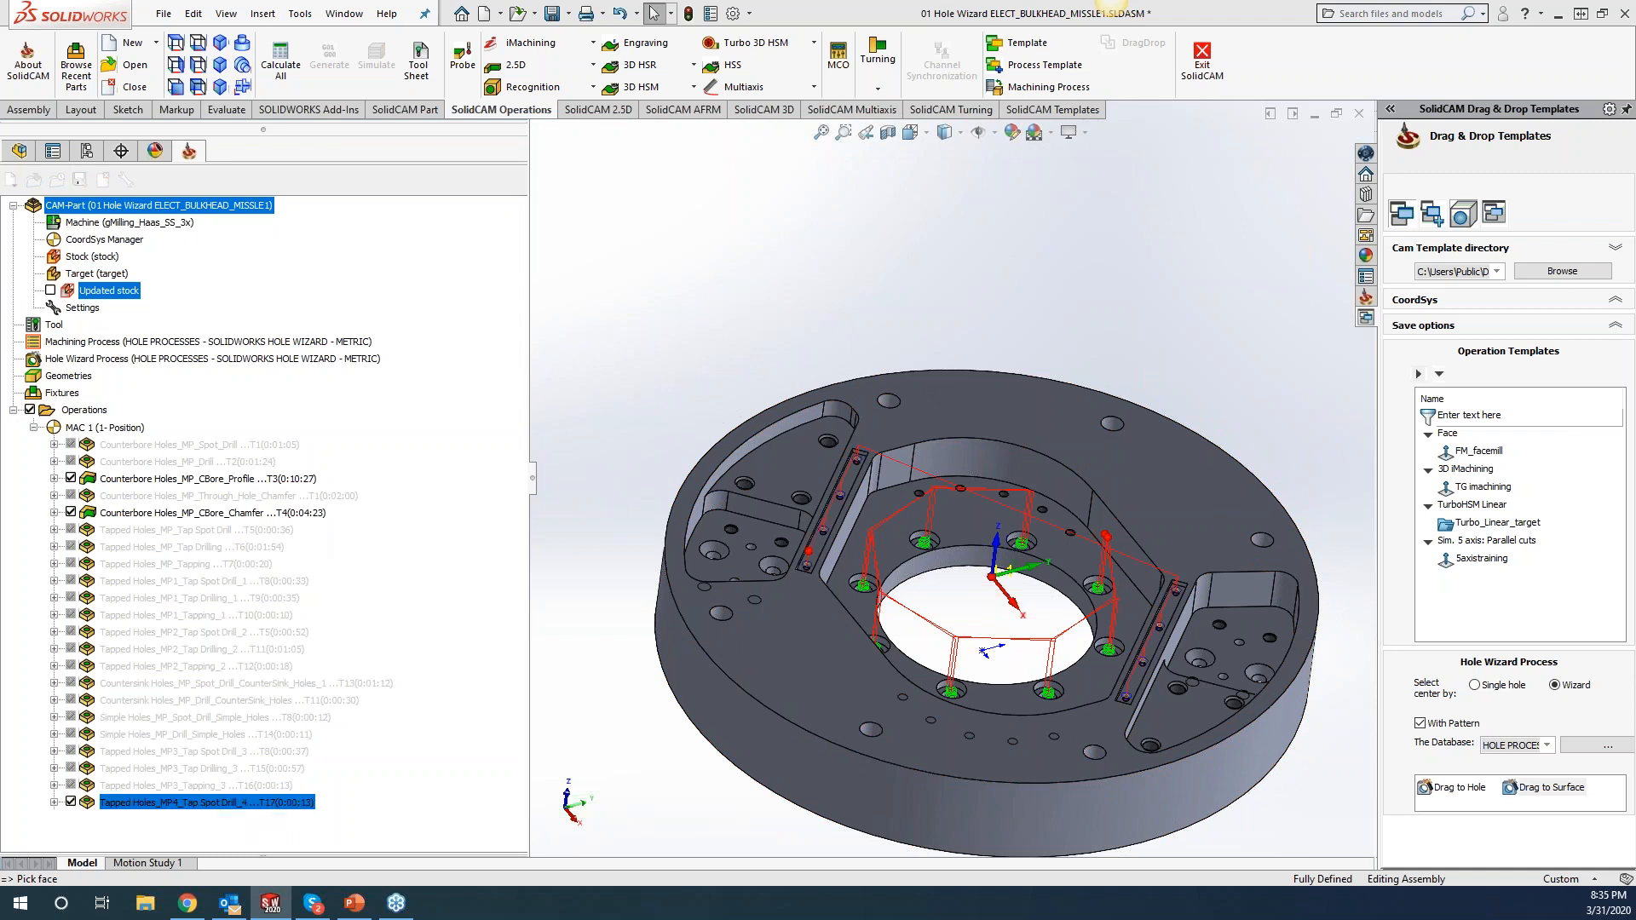
left_click(201, 451, "shift")
Unsuppress all the Hole Wizard operations and select Tapped Holes_MP1_Tap Spot Drill_1.
right_click(202, 456)
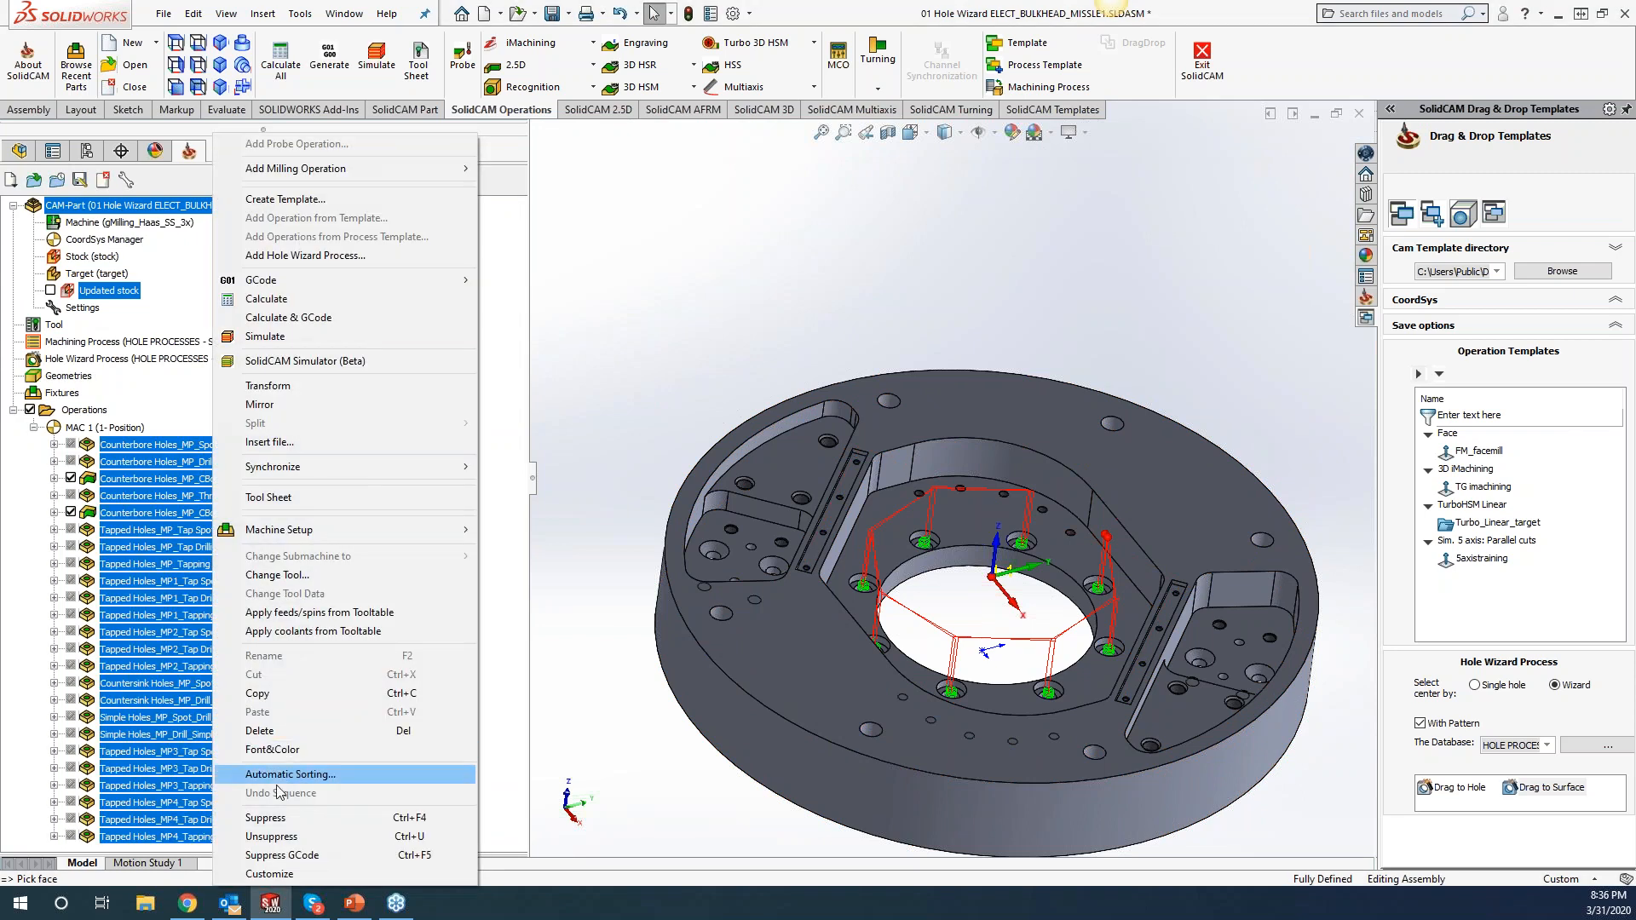
left_click(273, 835)
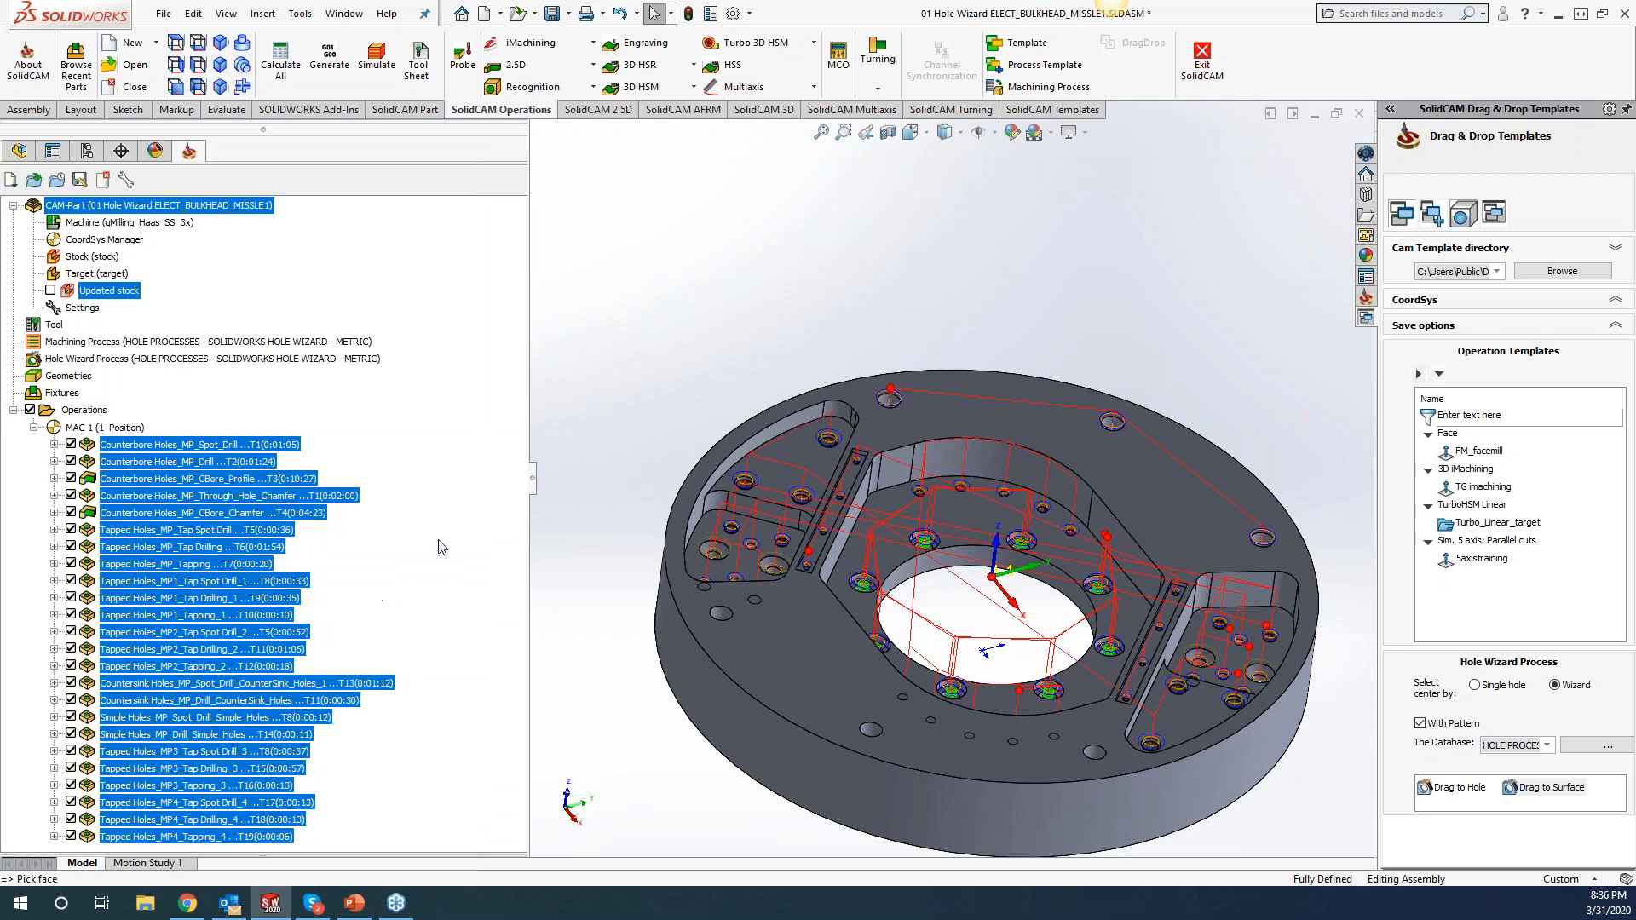
left_click(289, 582)
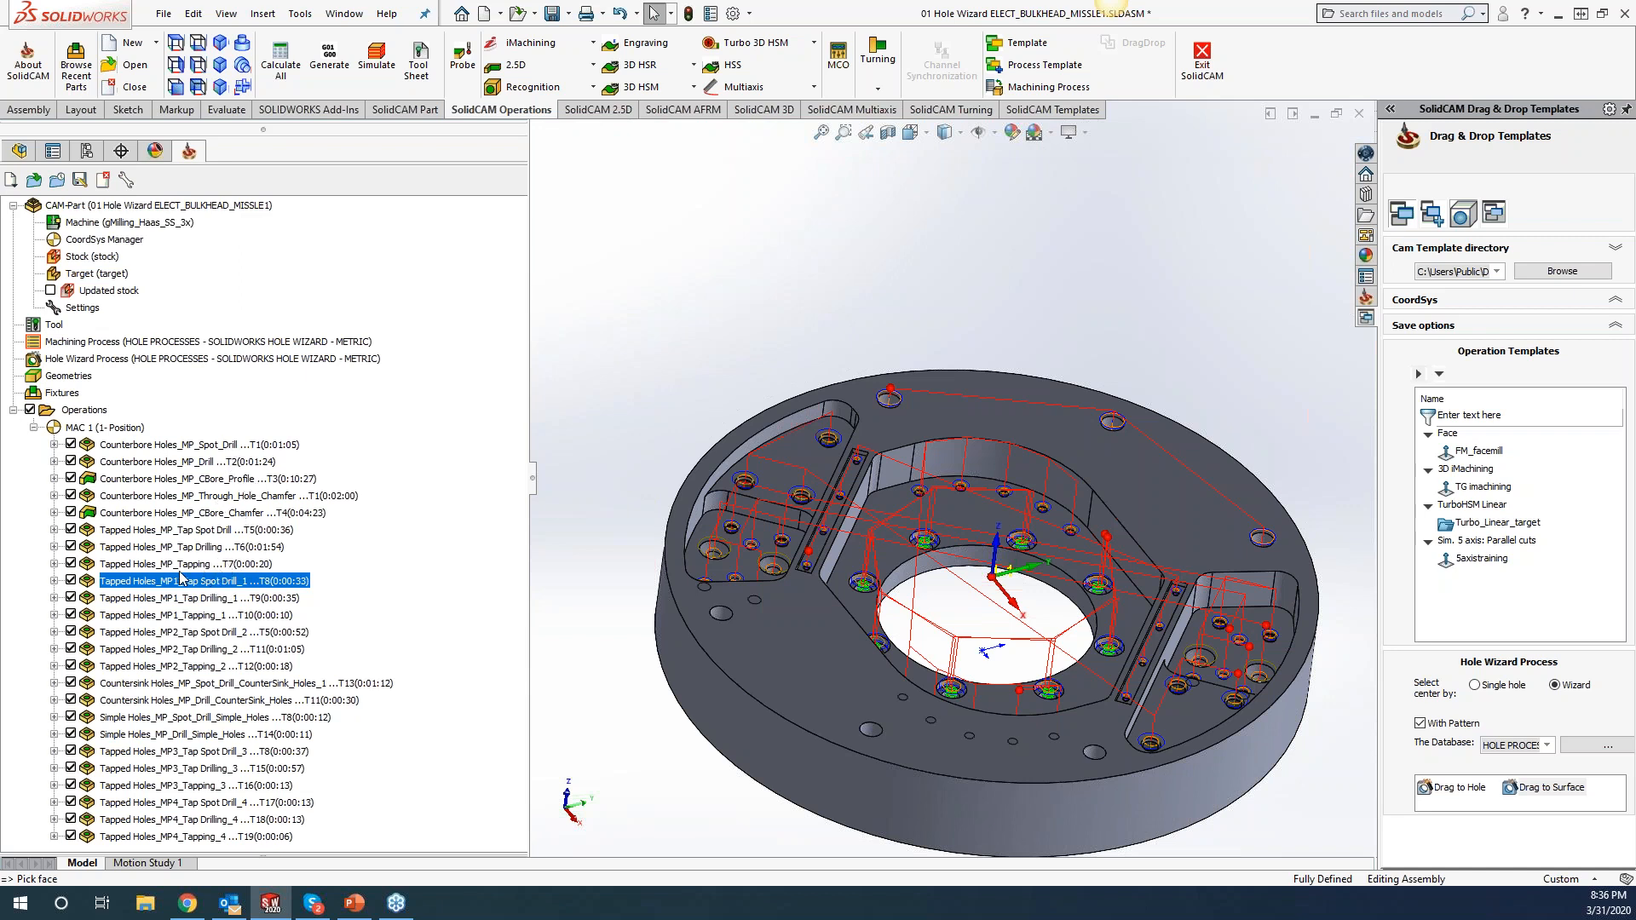
Split the program after Tapped Holes_MP1_Tap Spot Drill_1 into a new program 'swap out tools'.
right_click(294, 587)
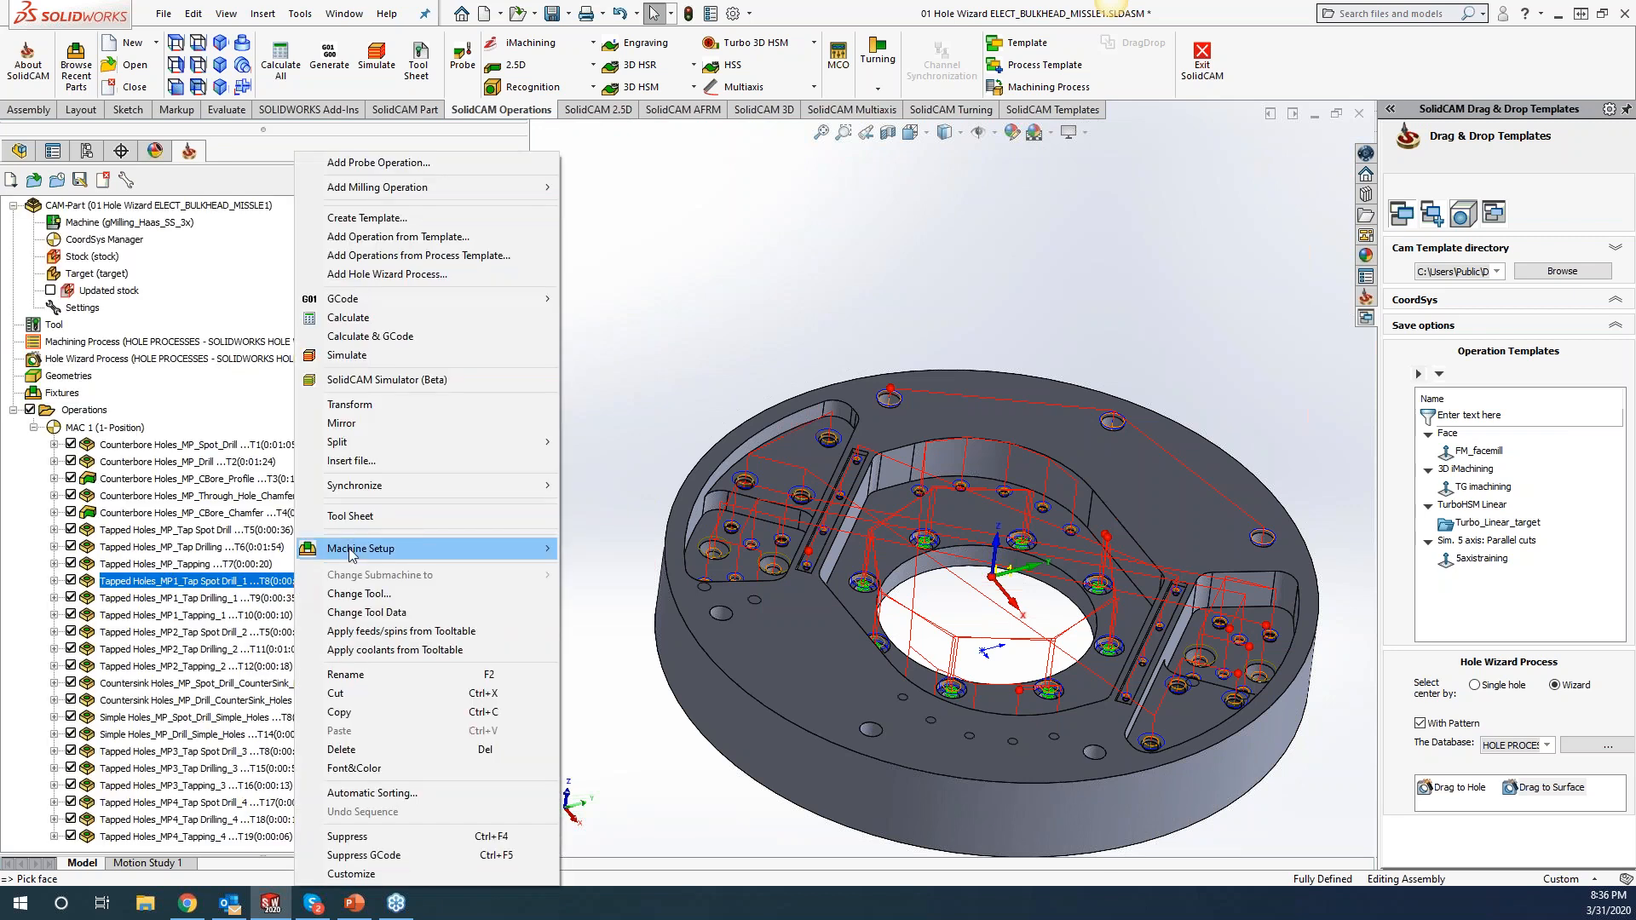
mouse_move(544, 442)
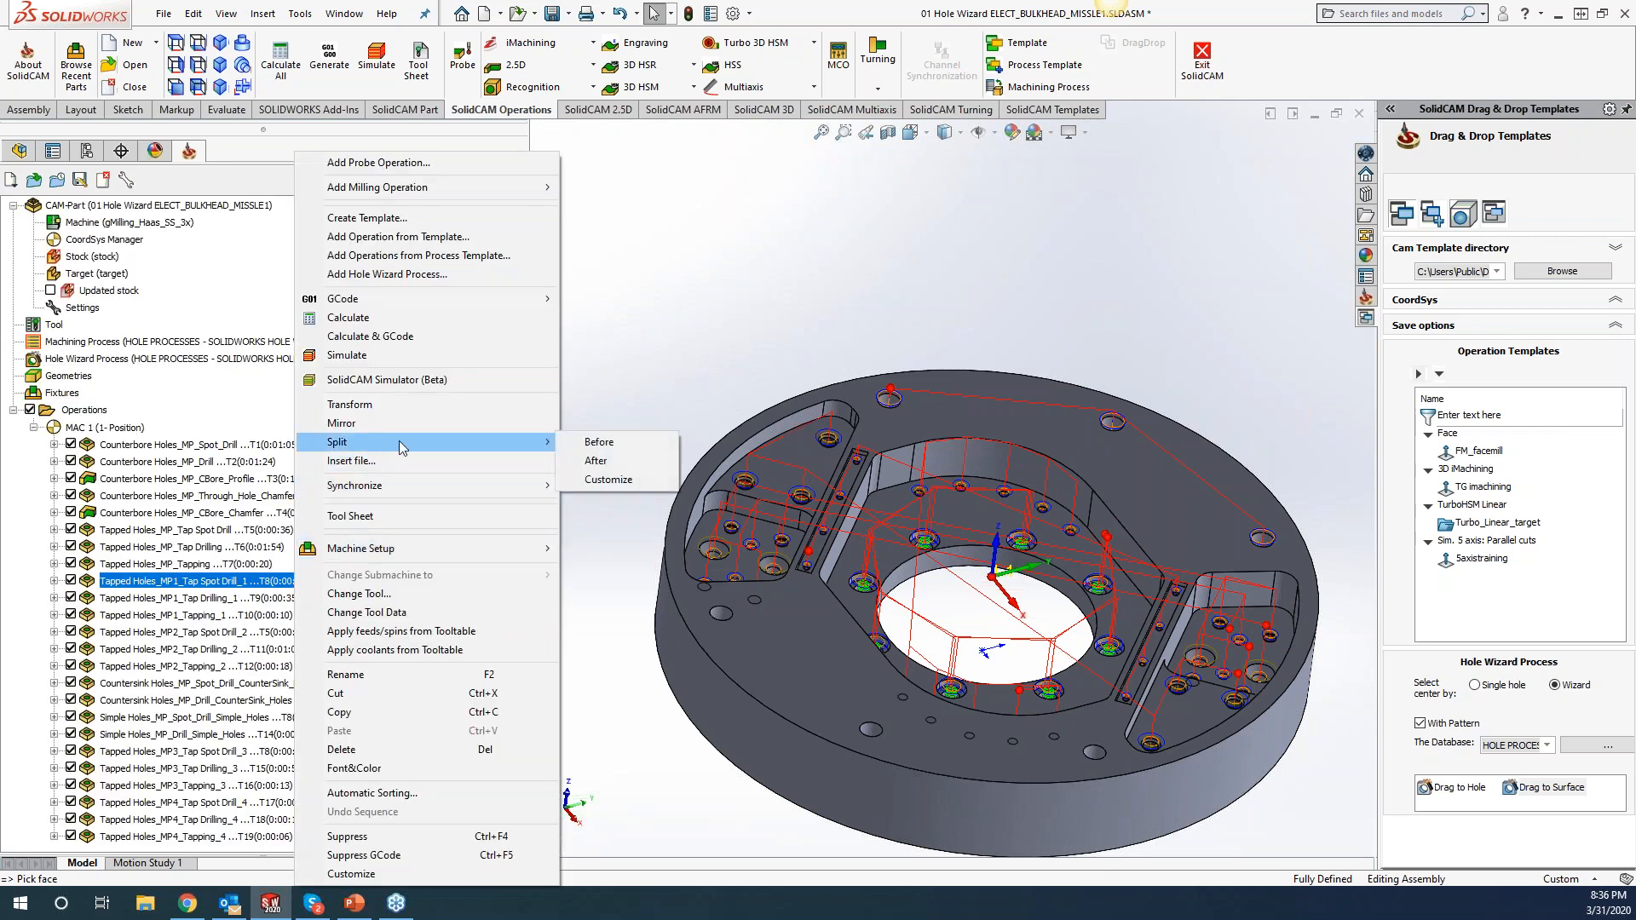
left_click(596, 461)
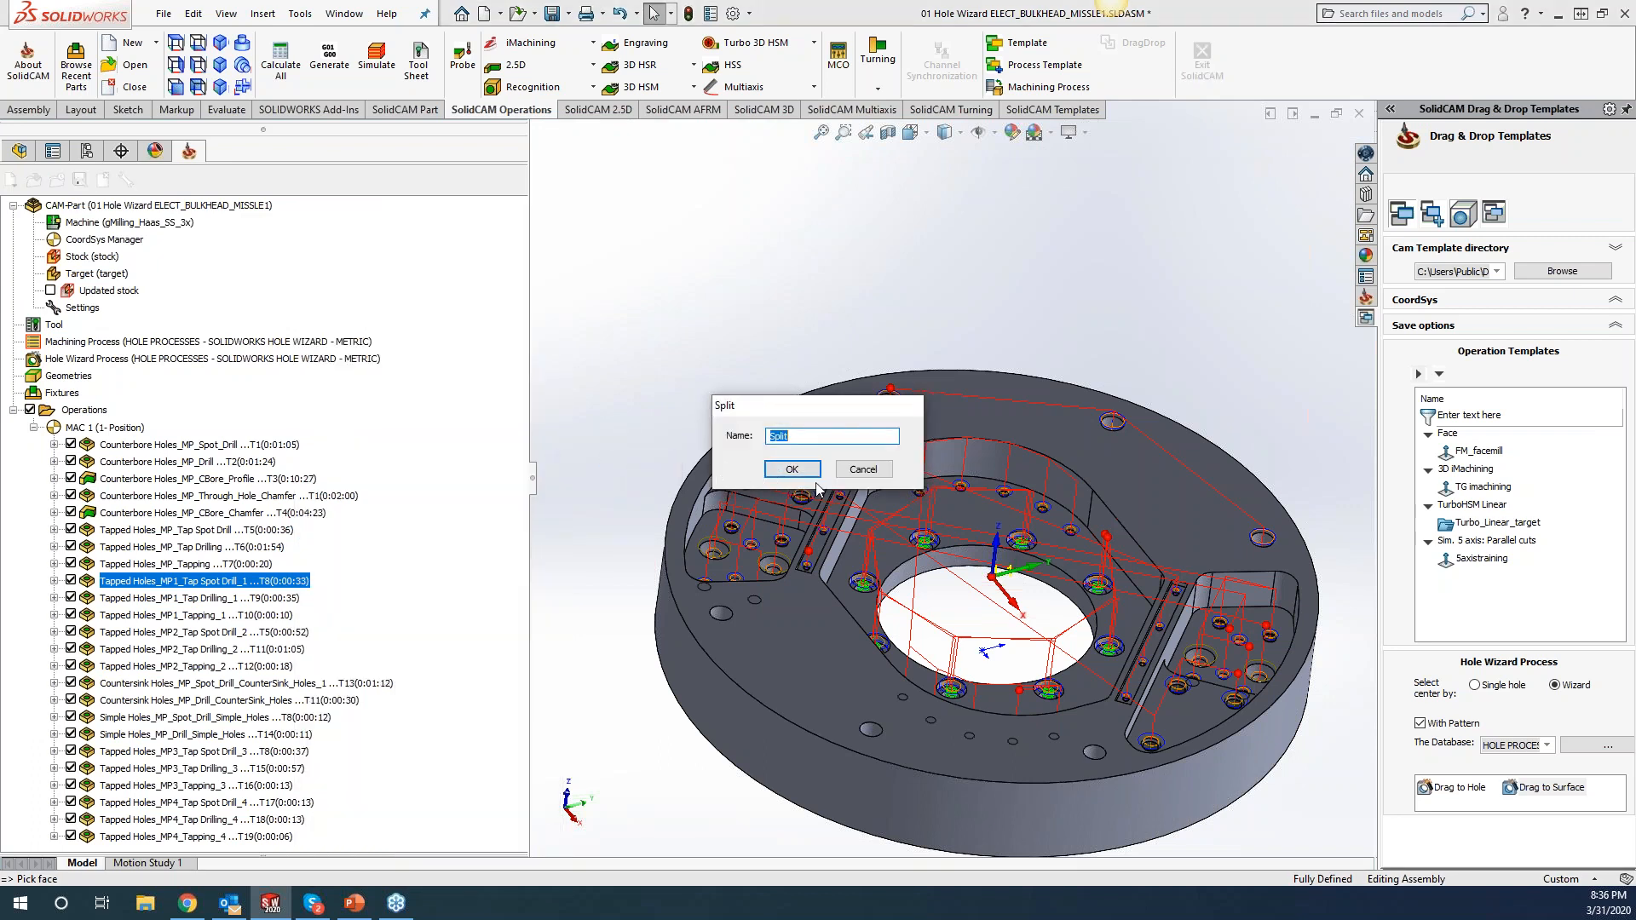
type("swap out tools")
left_click(792, 470)
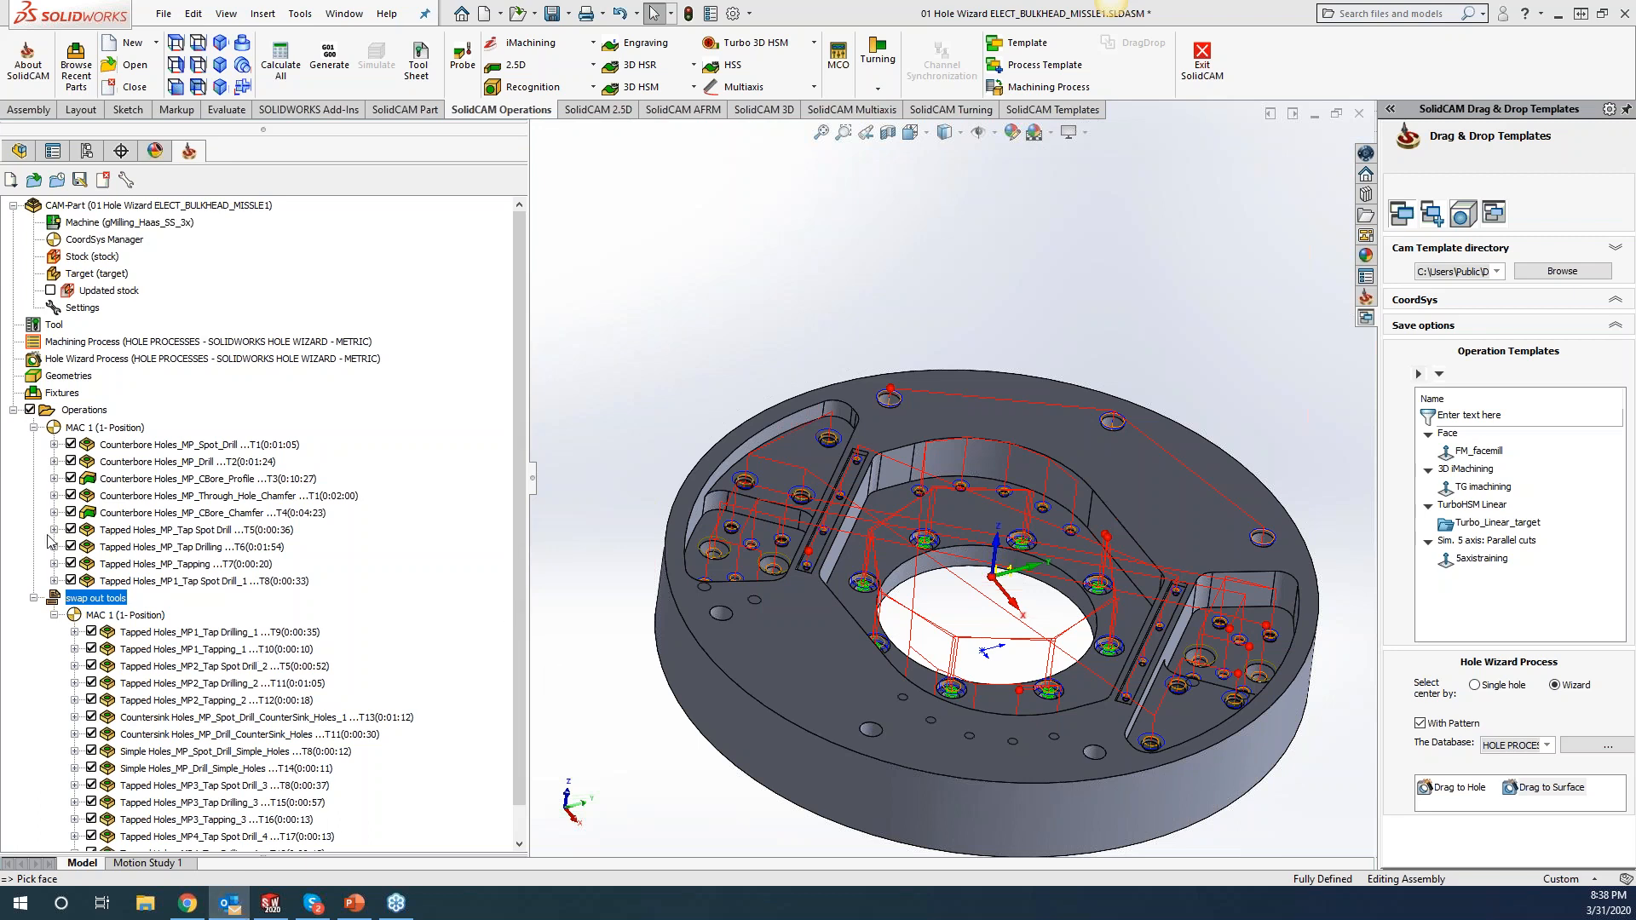
Read the SolidCAM email's free assistance offers, including free online certifications, then minimize Outlook.
key("alt+Tab")
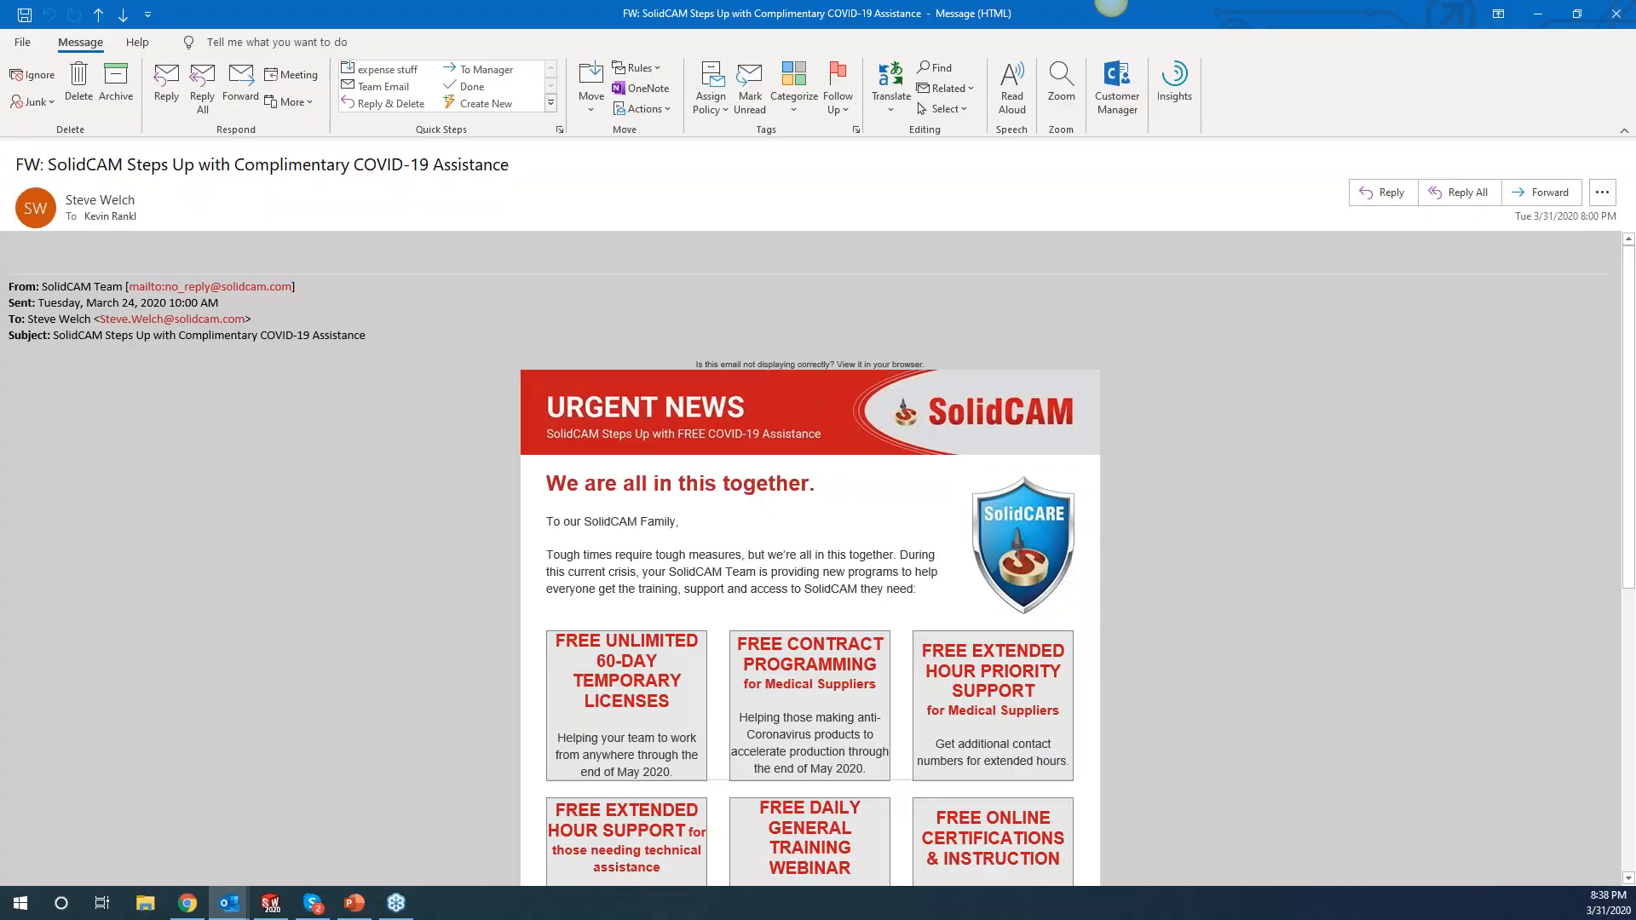
scroll(736, 659, "down", 2)
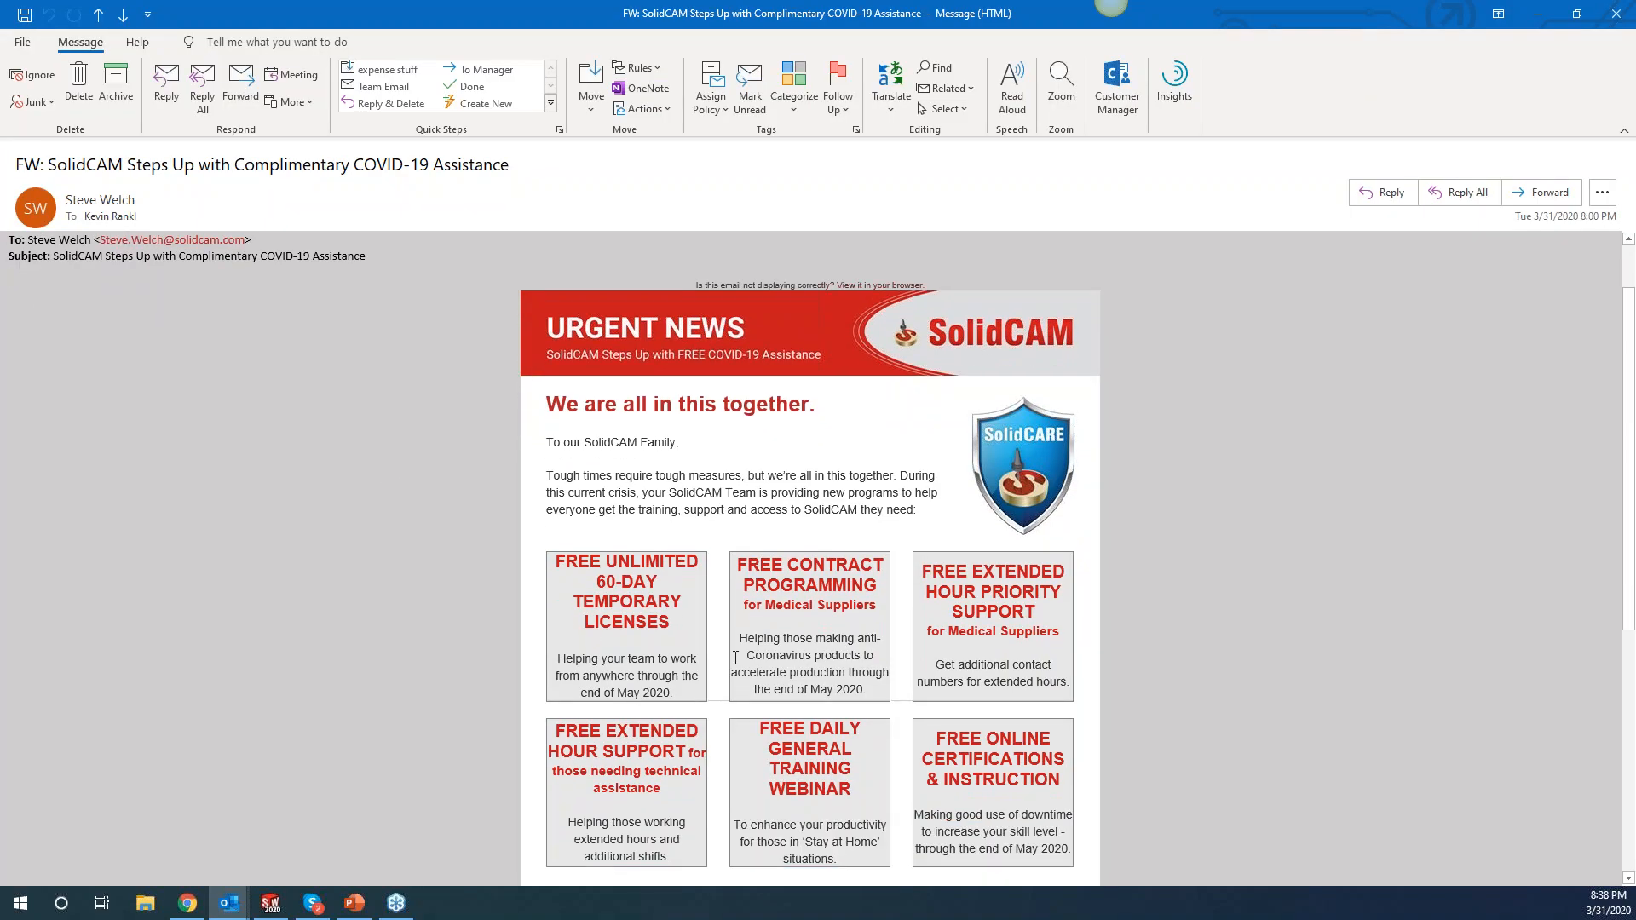
scroll(868, 448, "down", 2)
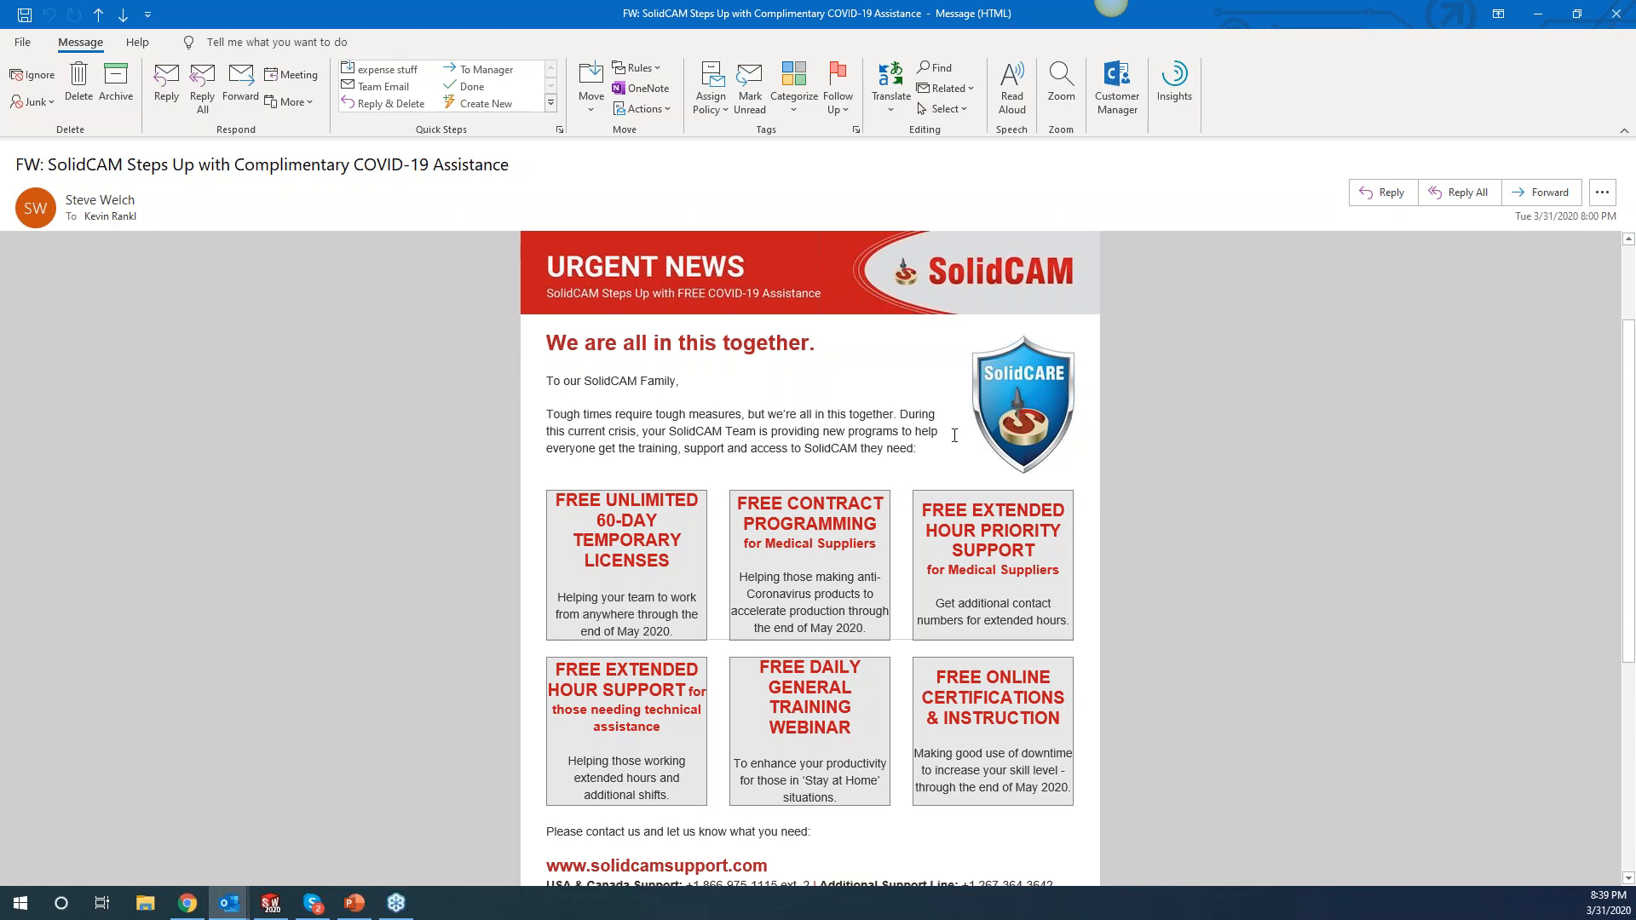
left_click(1538, 13)
In a new Chrome tab, go from the SolidCAM Certification page to the CSCA exam page.
left_click(188, 904)
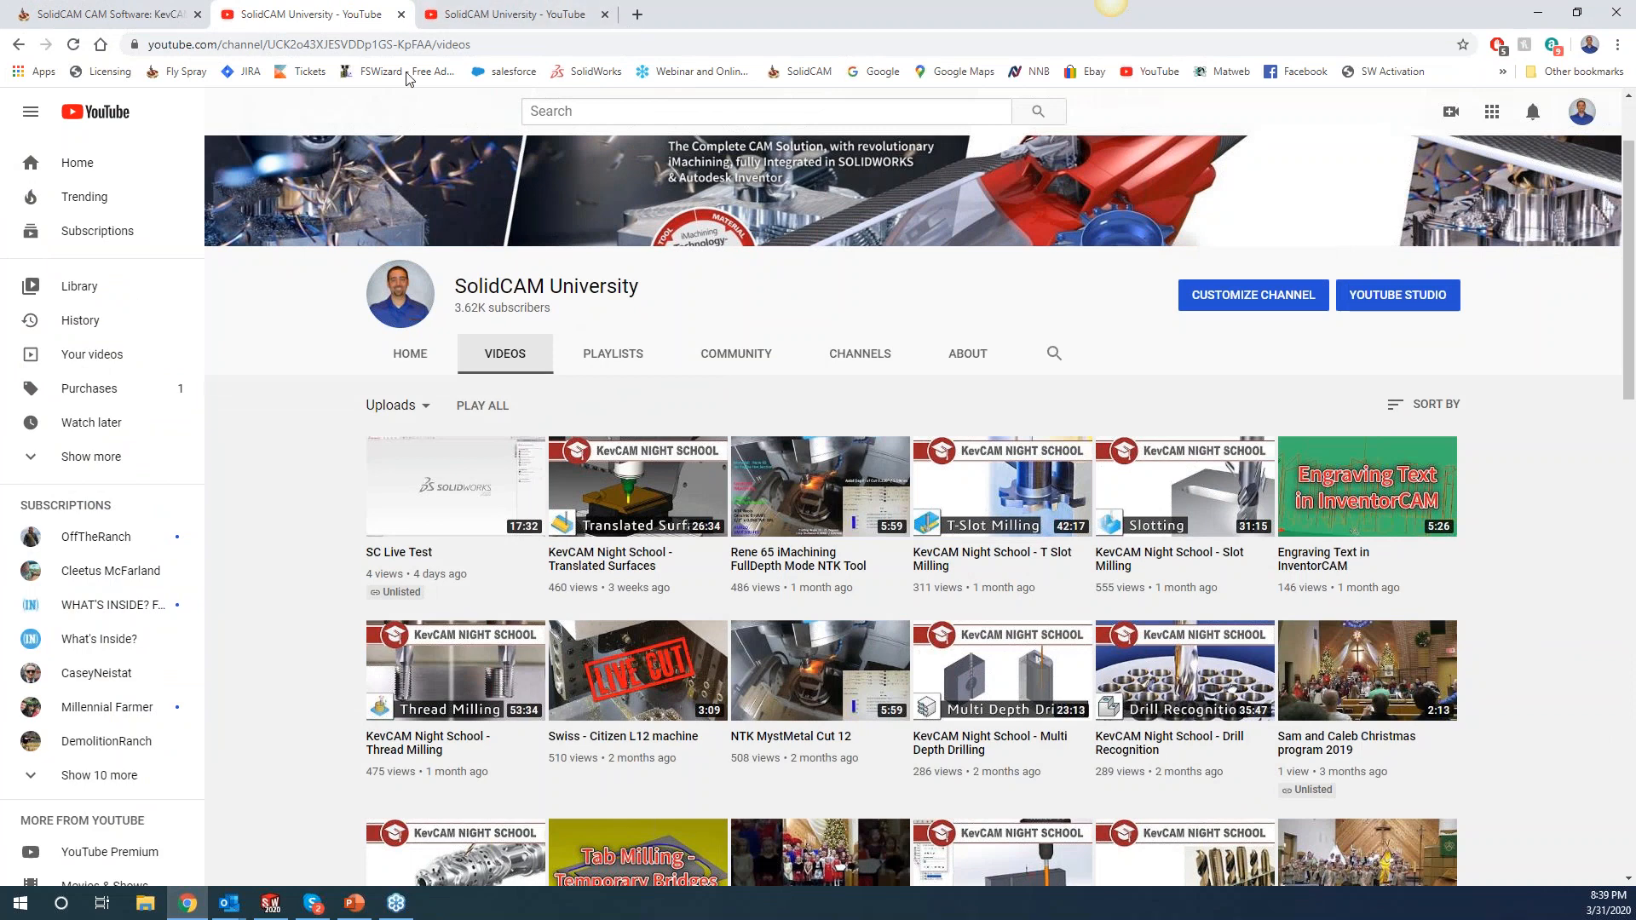
left_click(635, 17)
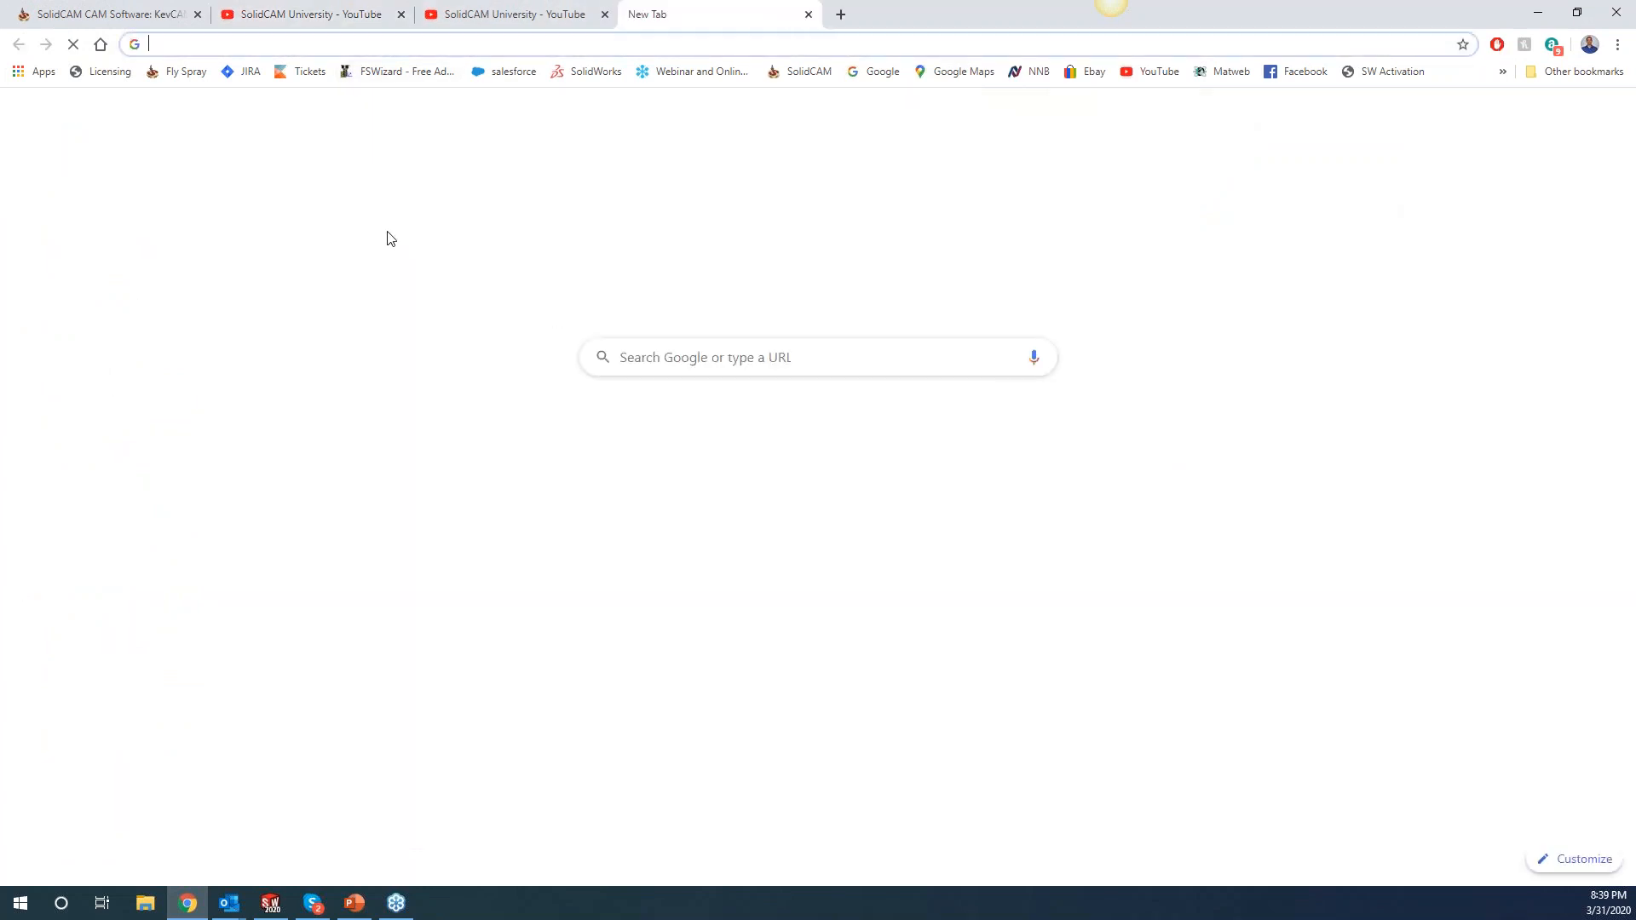
left_click(792, 73)
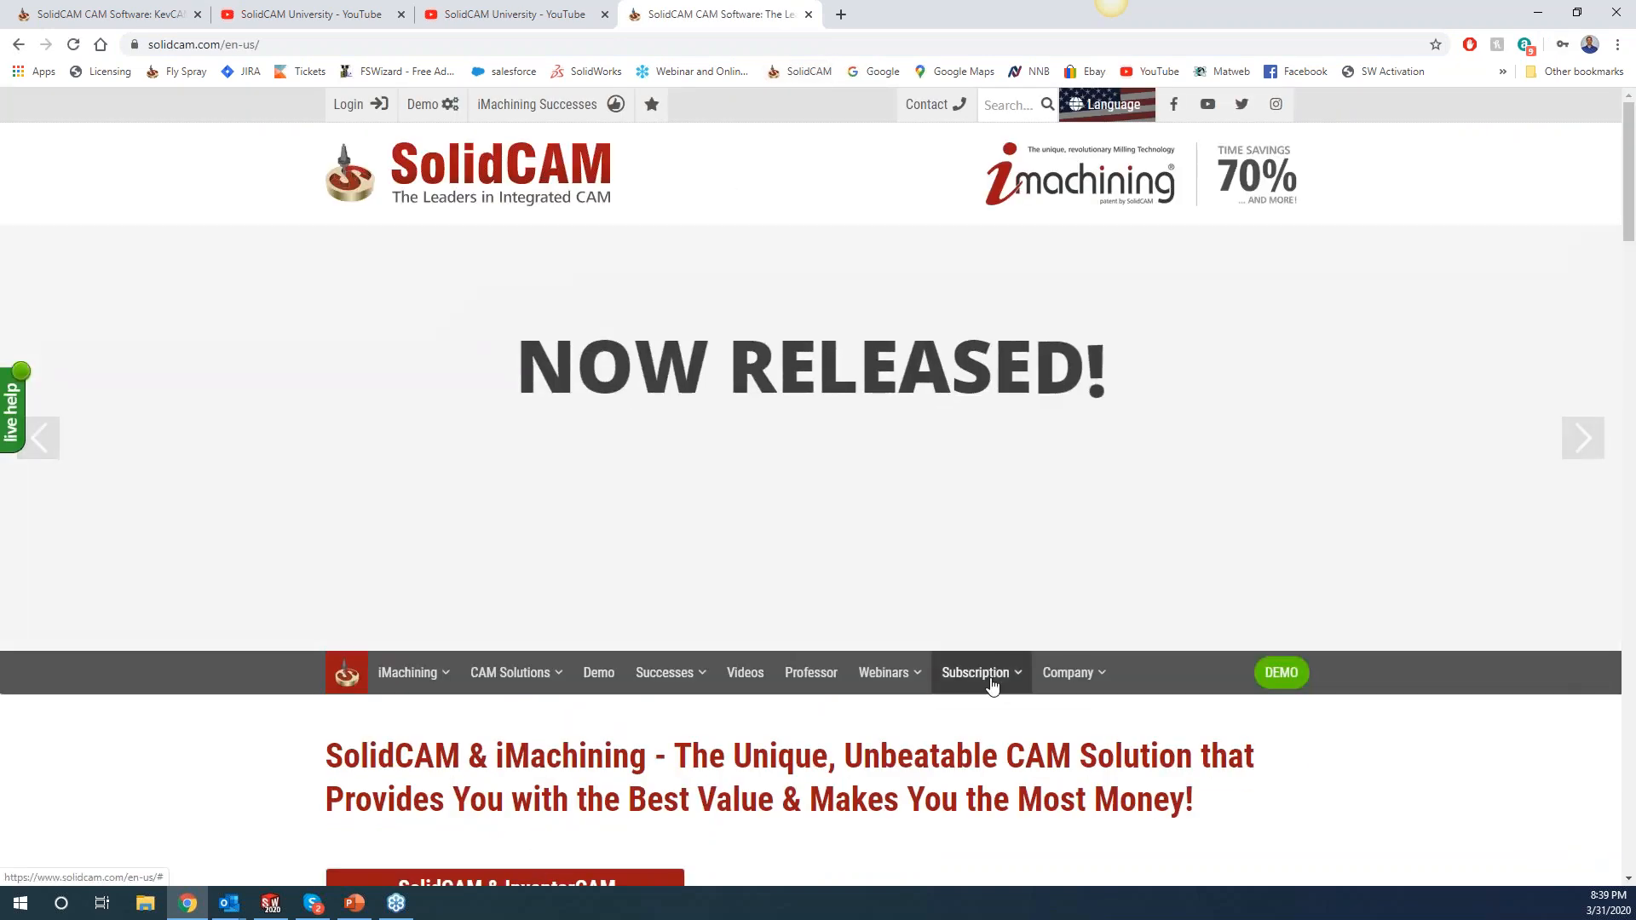
mouse_move(980, 675)
scroll(1014, 806, "down", 1)
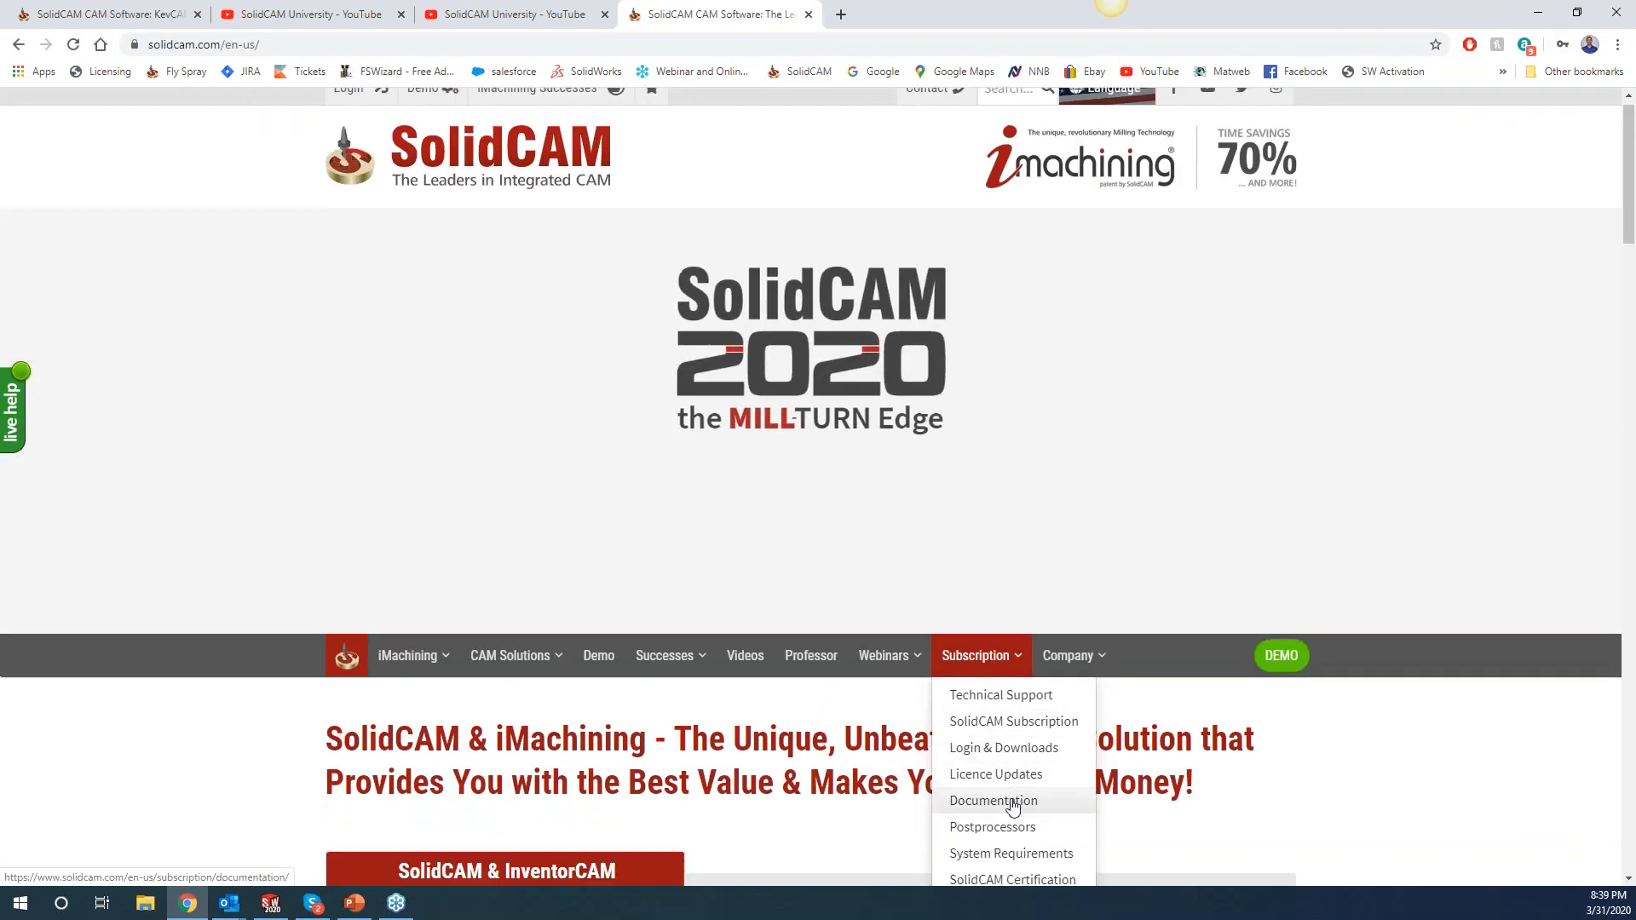
left_click(1021, 835)
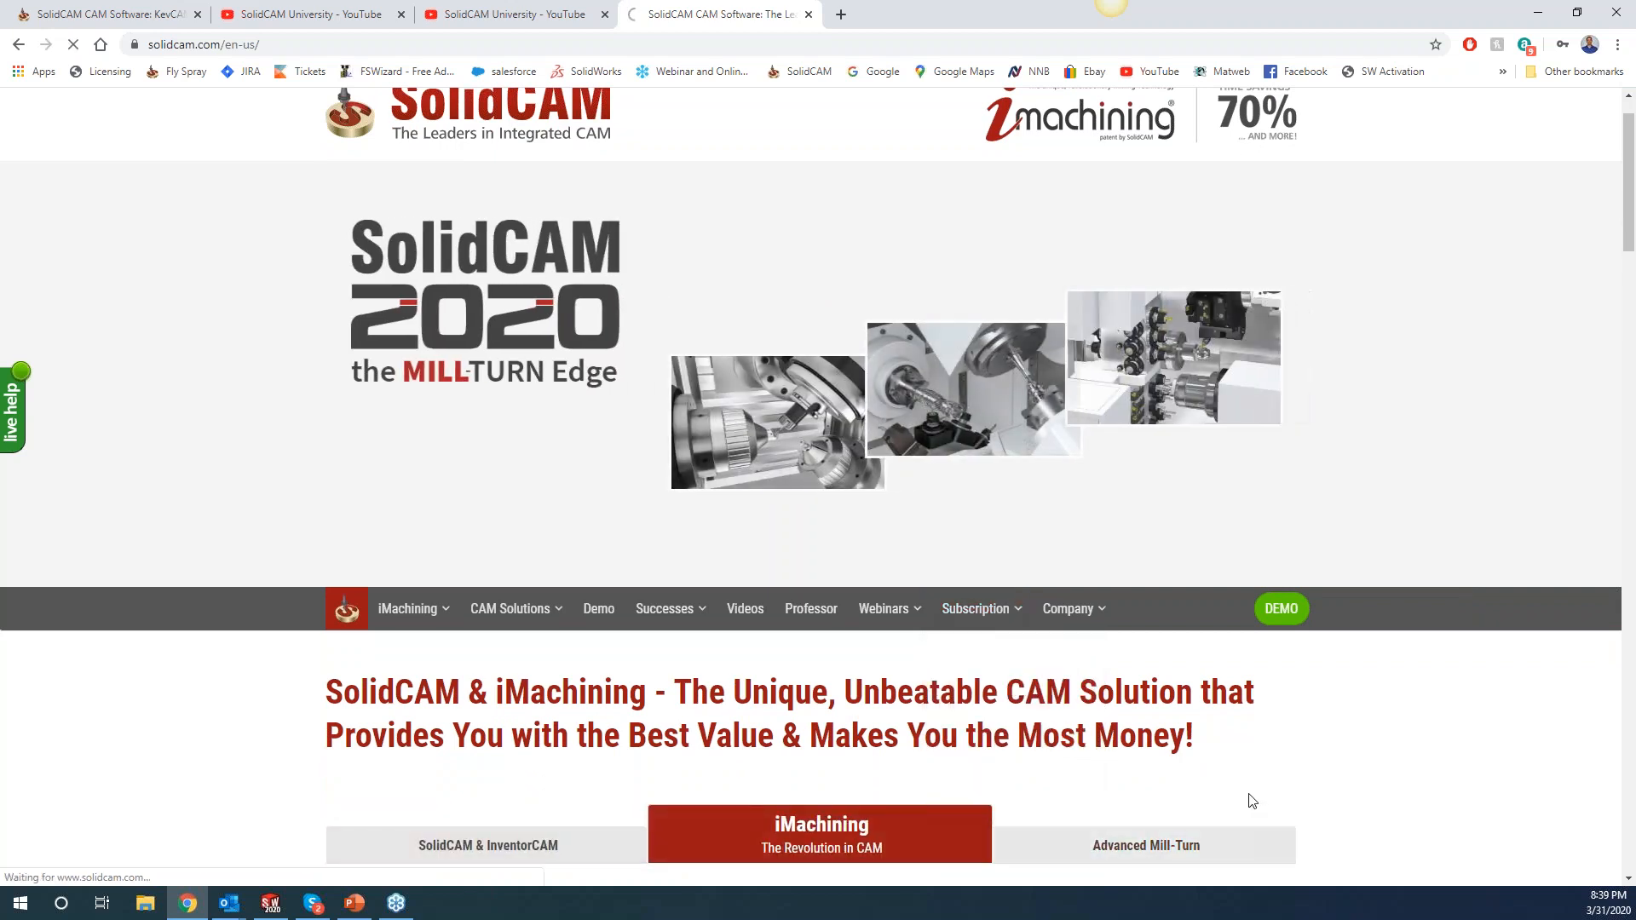
scroll(1088, 635, "down", 2)
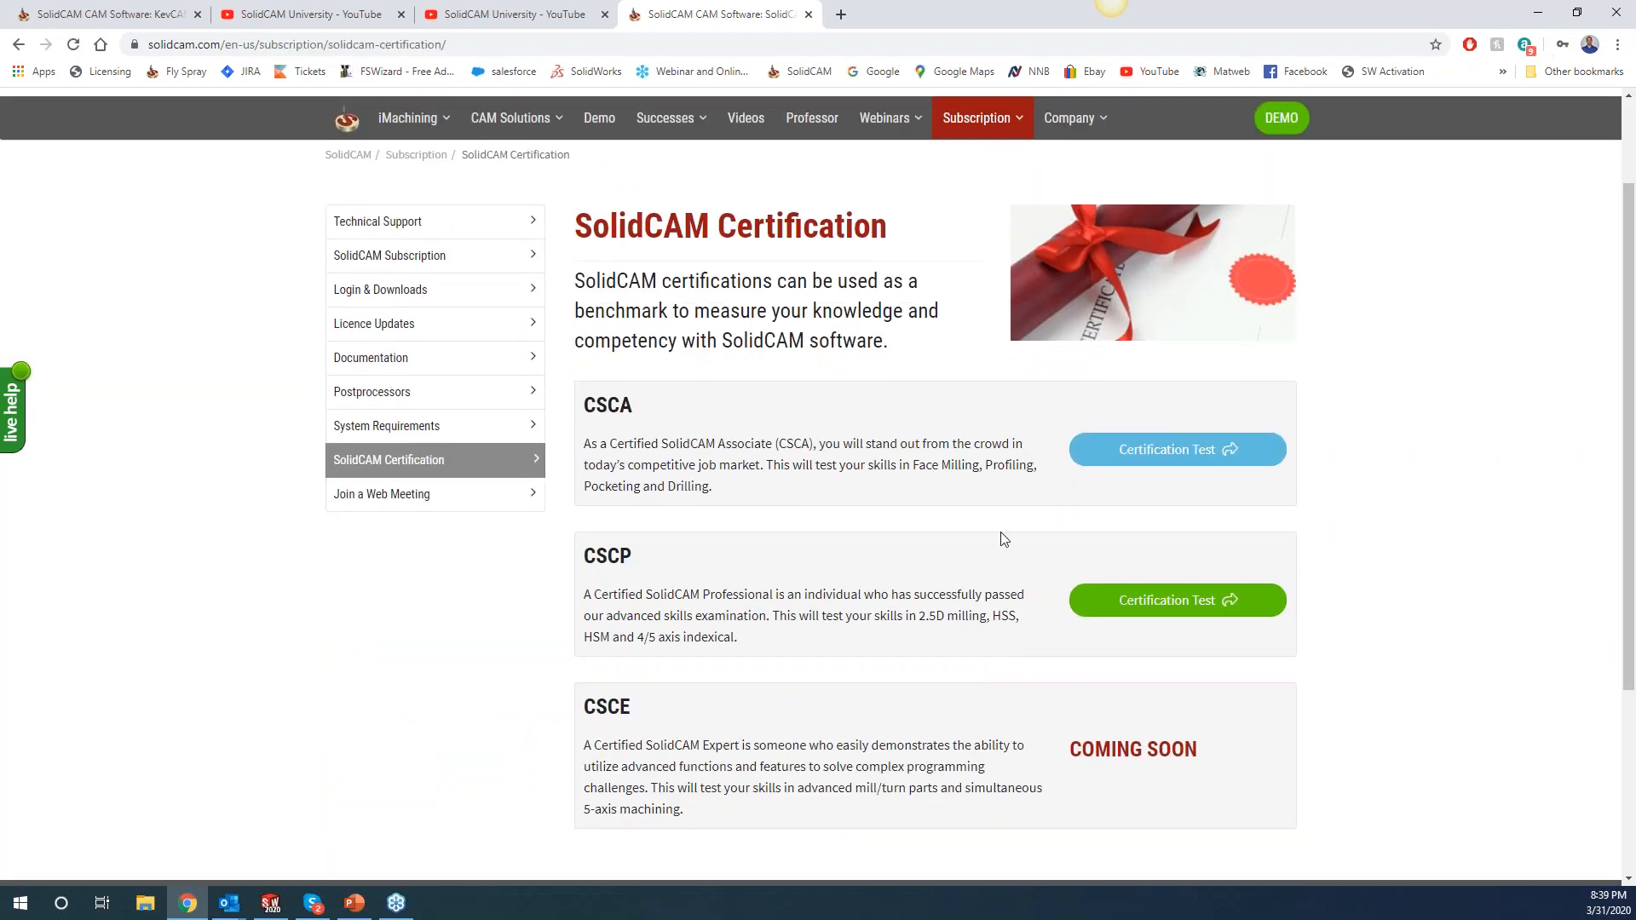
left_click(1152, 452)
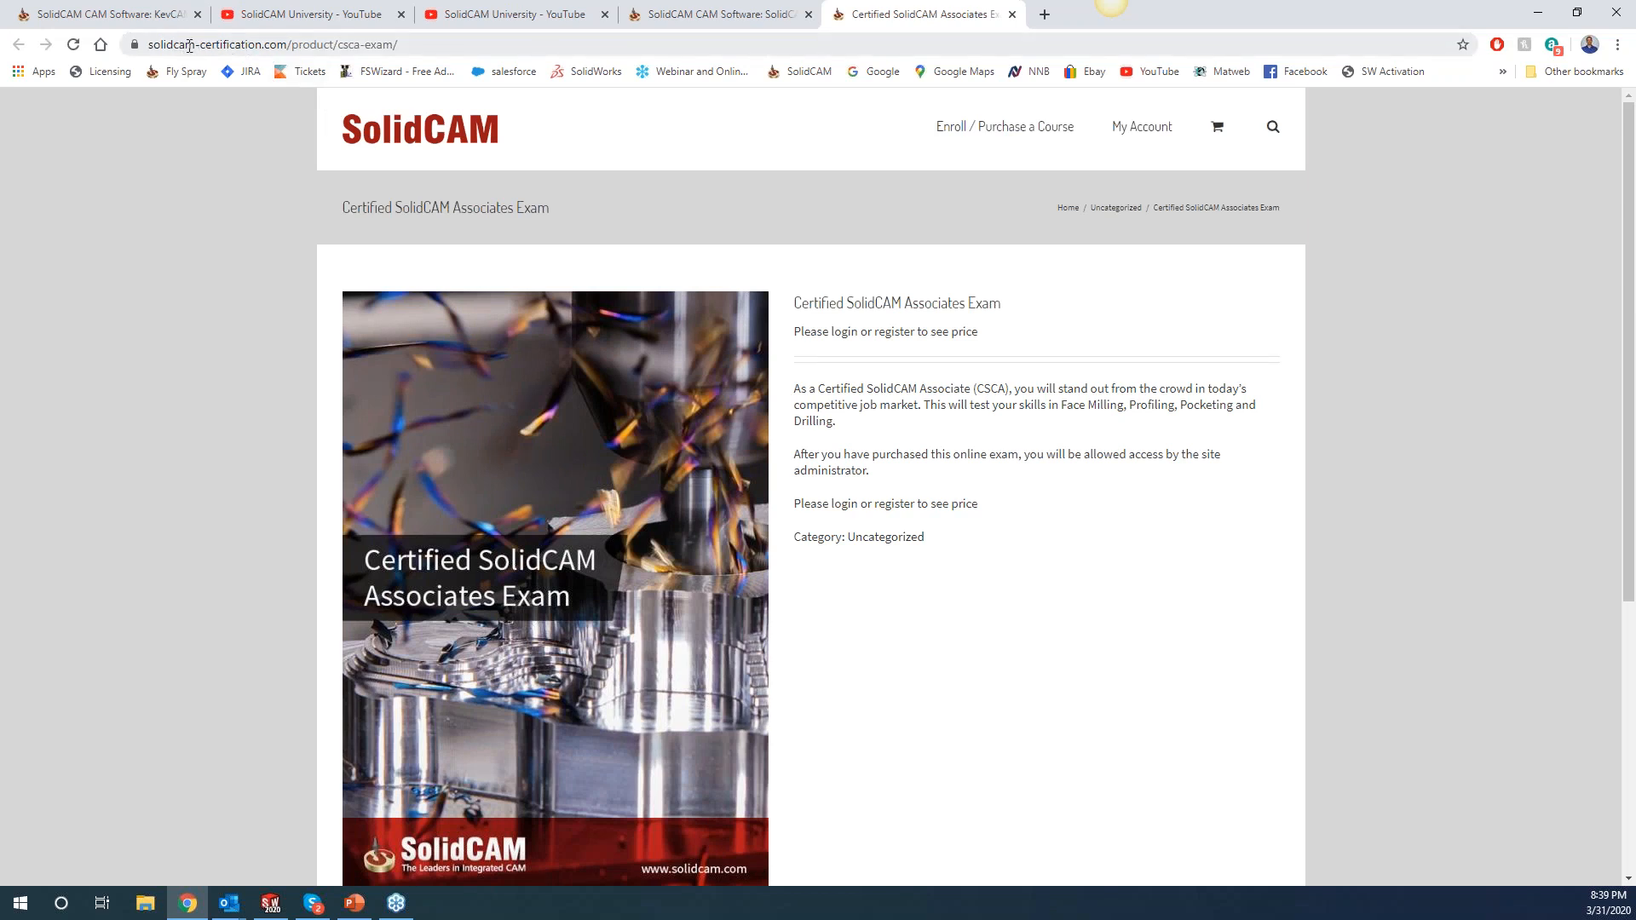
Strip '/product/csca-exam/' from the URL for the home page, then open Enroll / Purchase a Course.
left_click_drag(290, 43, 443, 44)
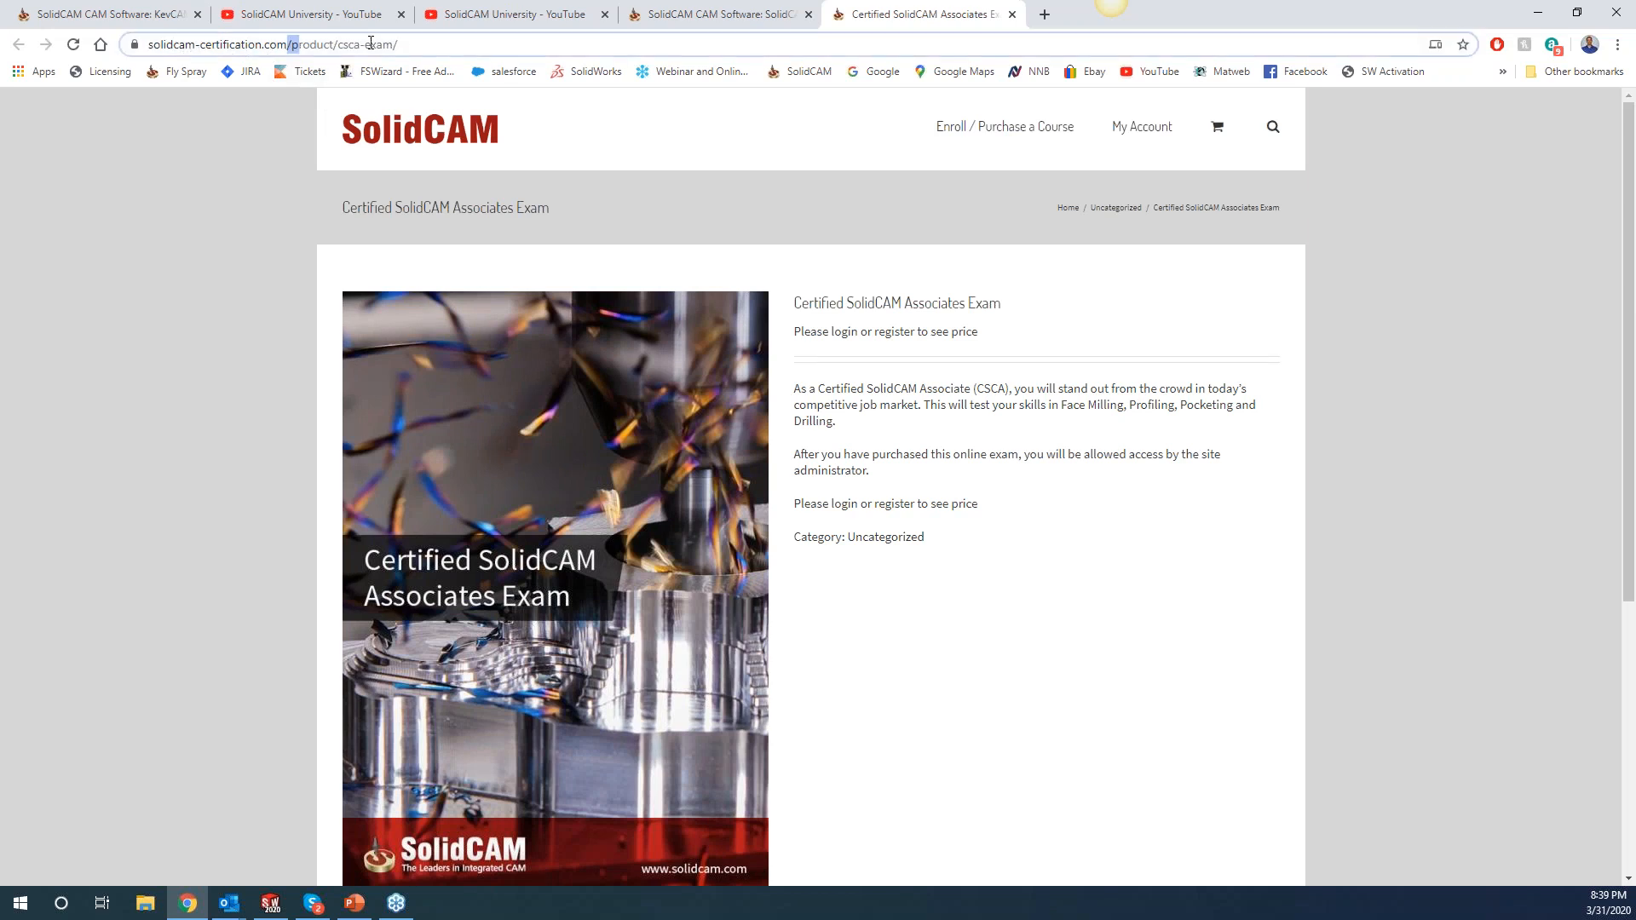
key("BackSpace")
key("Return")
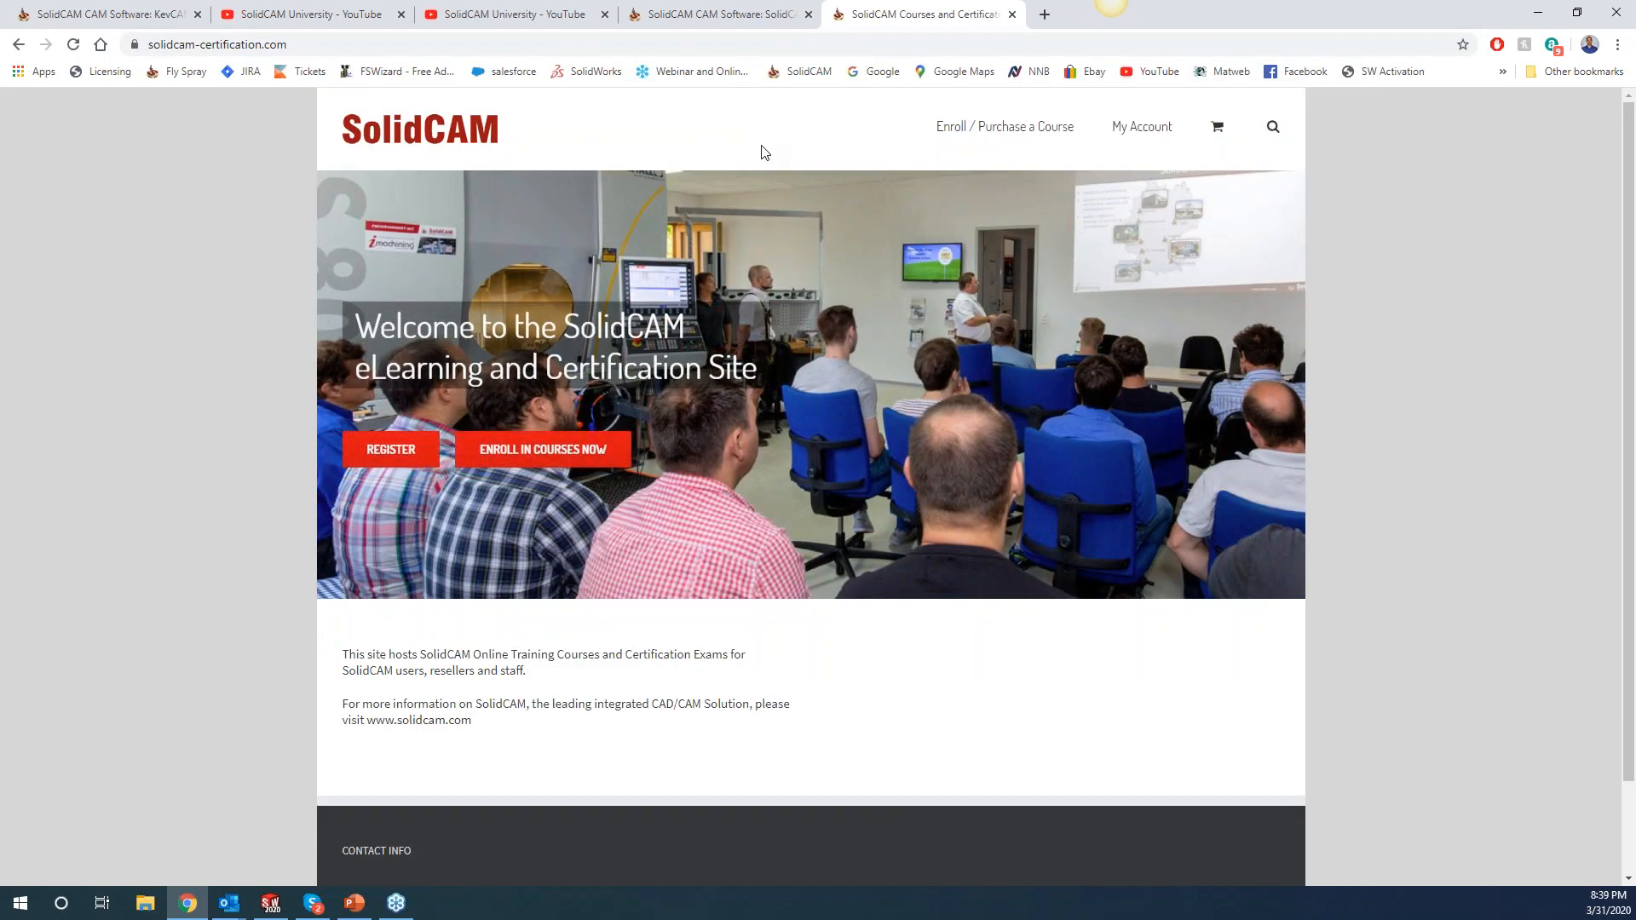
mouse_move(1144, 145)
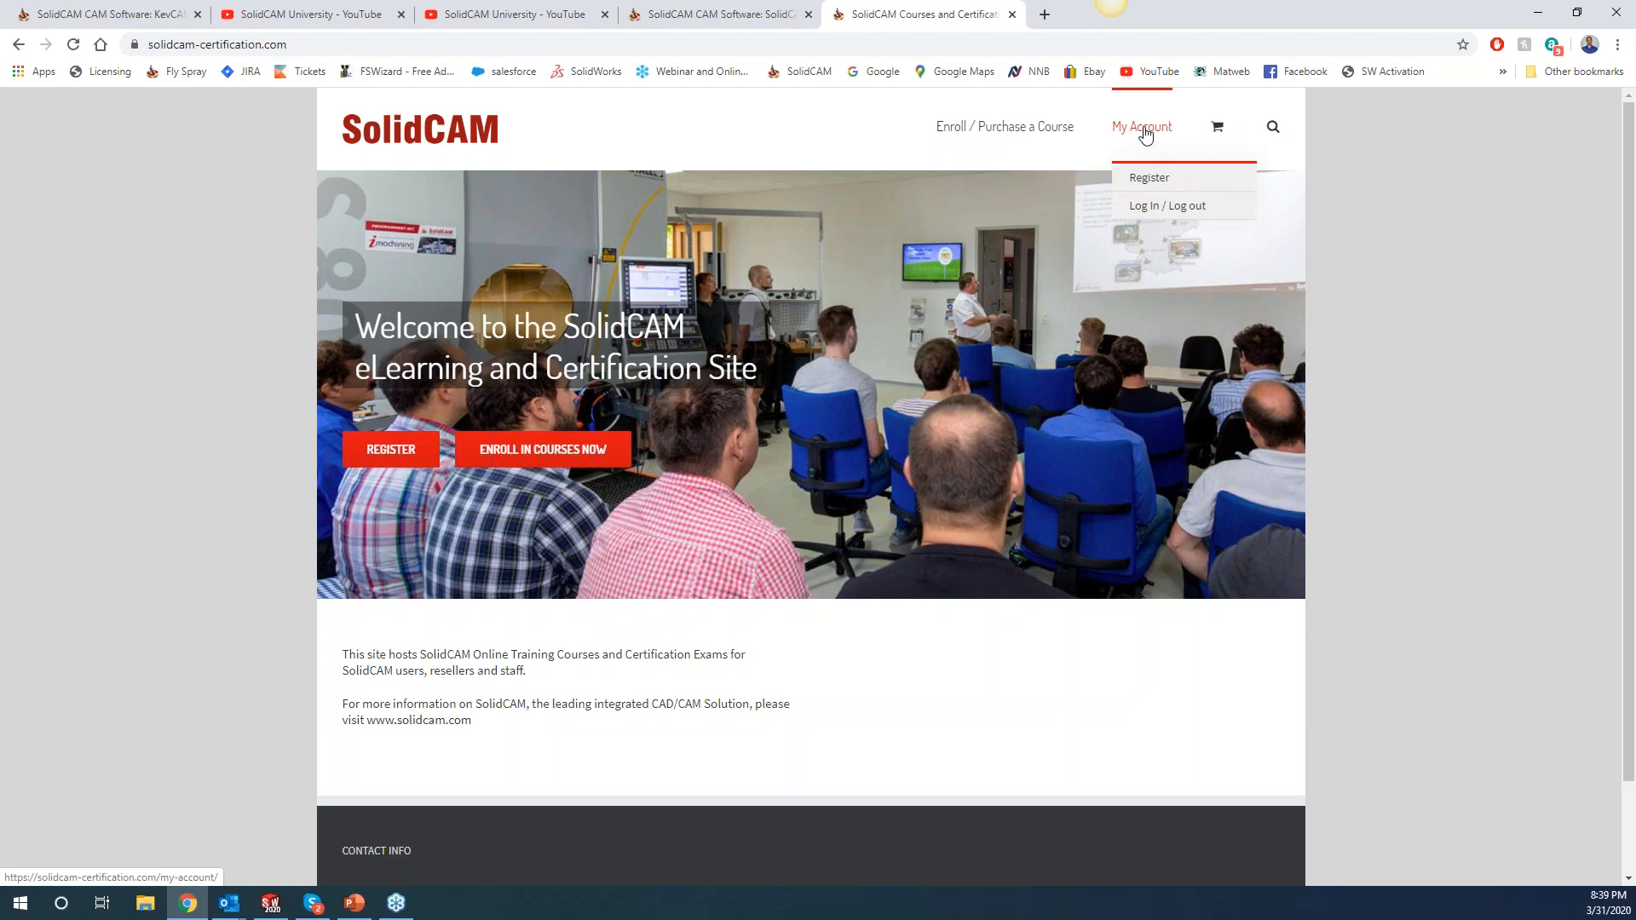
left_click(1005, 126)
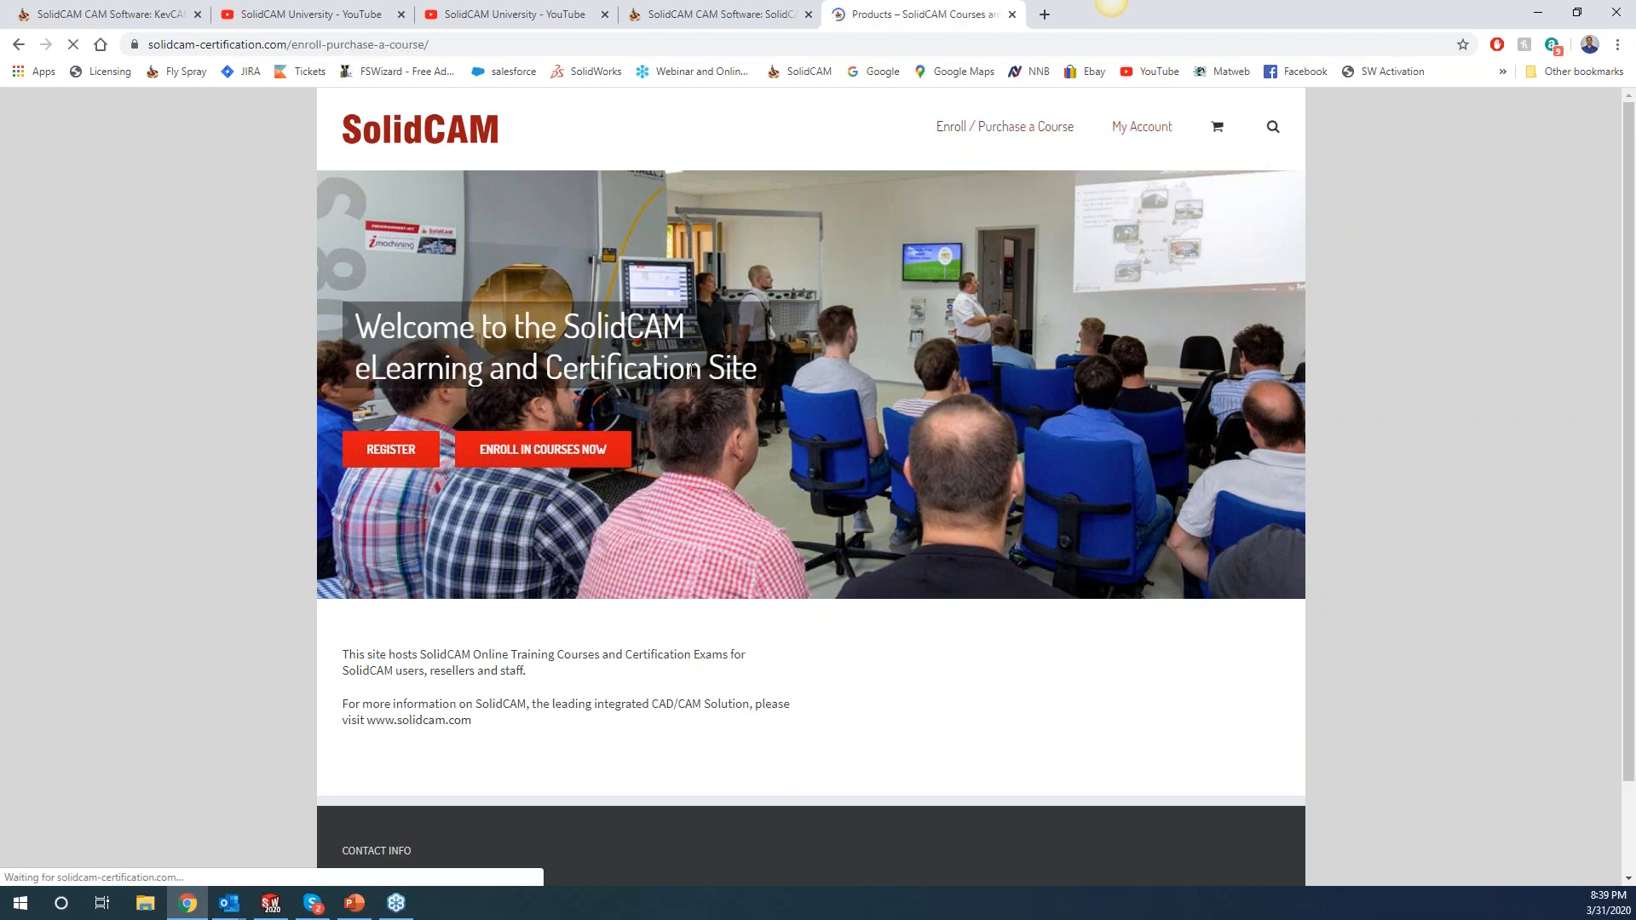
Scroll through the CSCA and CSCP exams, Academic Certification, and 2.5D Milling and Turning Training cards.
scroll(514, 639, "down", 2)
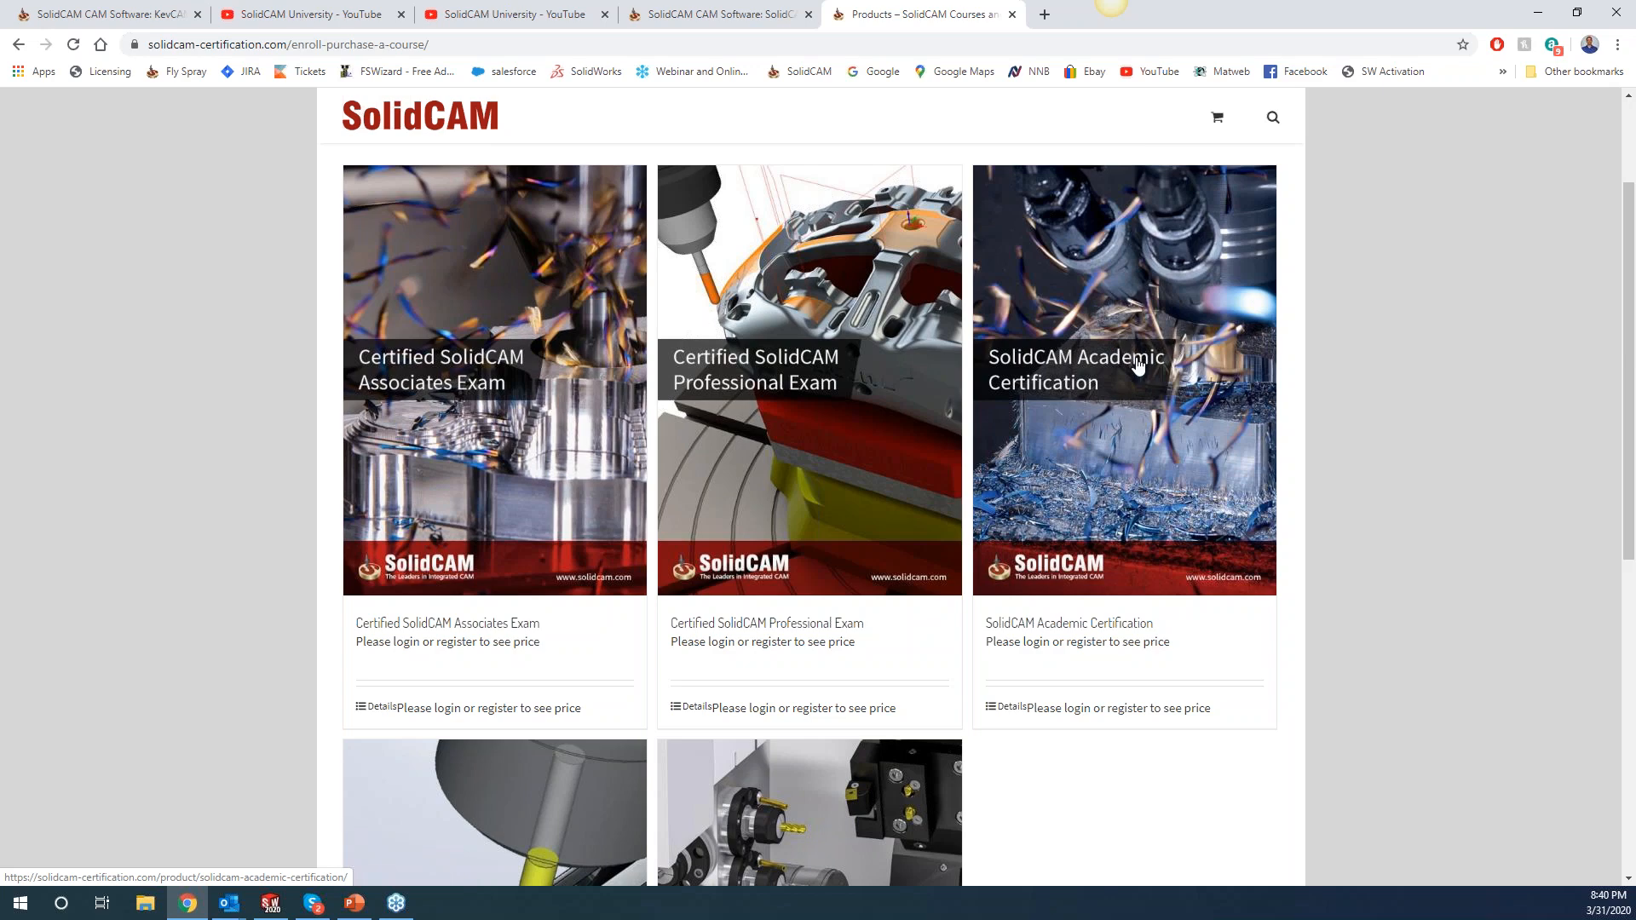
scroll(1134, 367, "down", 1)
scroll(1101, 321, "down", 4)
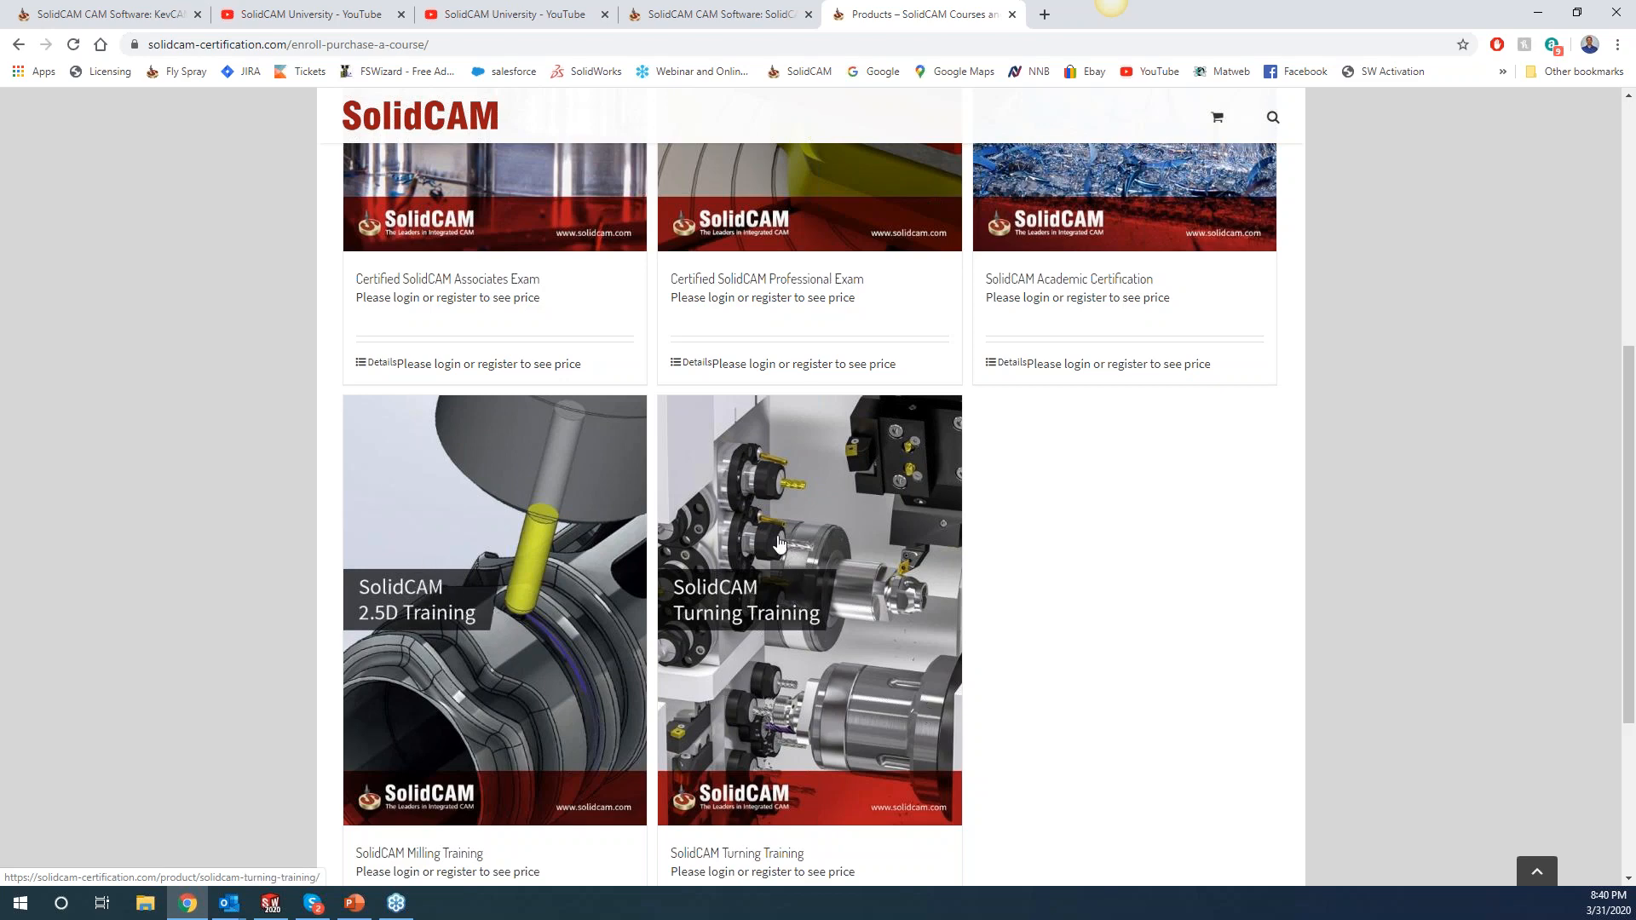
Scroll back to the top of the Enroll / Purchase a Course page.
scroll(792, 558, "up", 3)
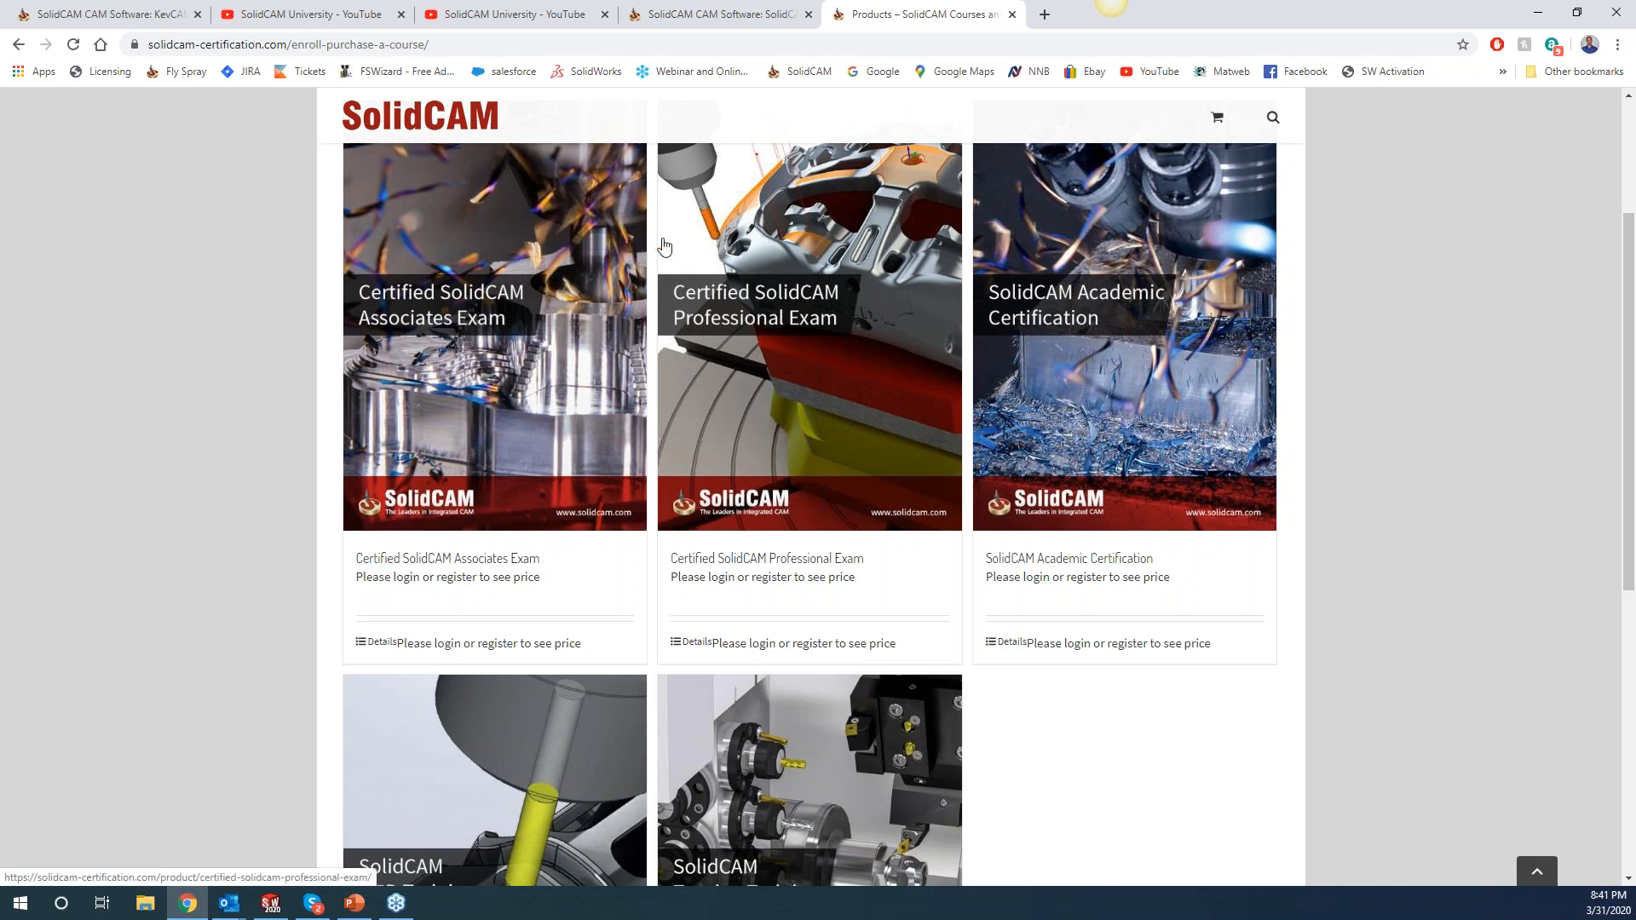
scroll(597, 354, "up", 1)
scroll(597, 354, "up", 2)
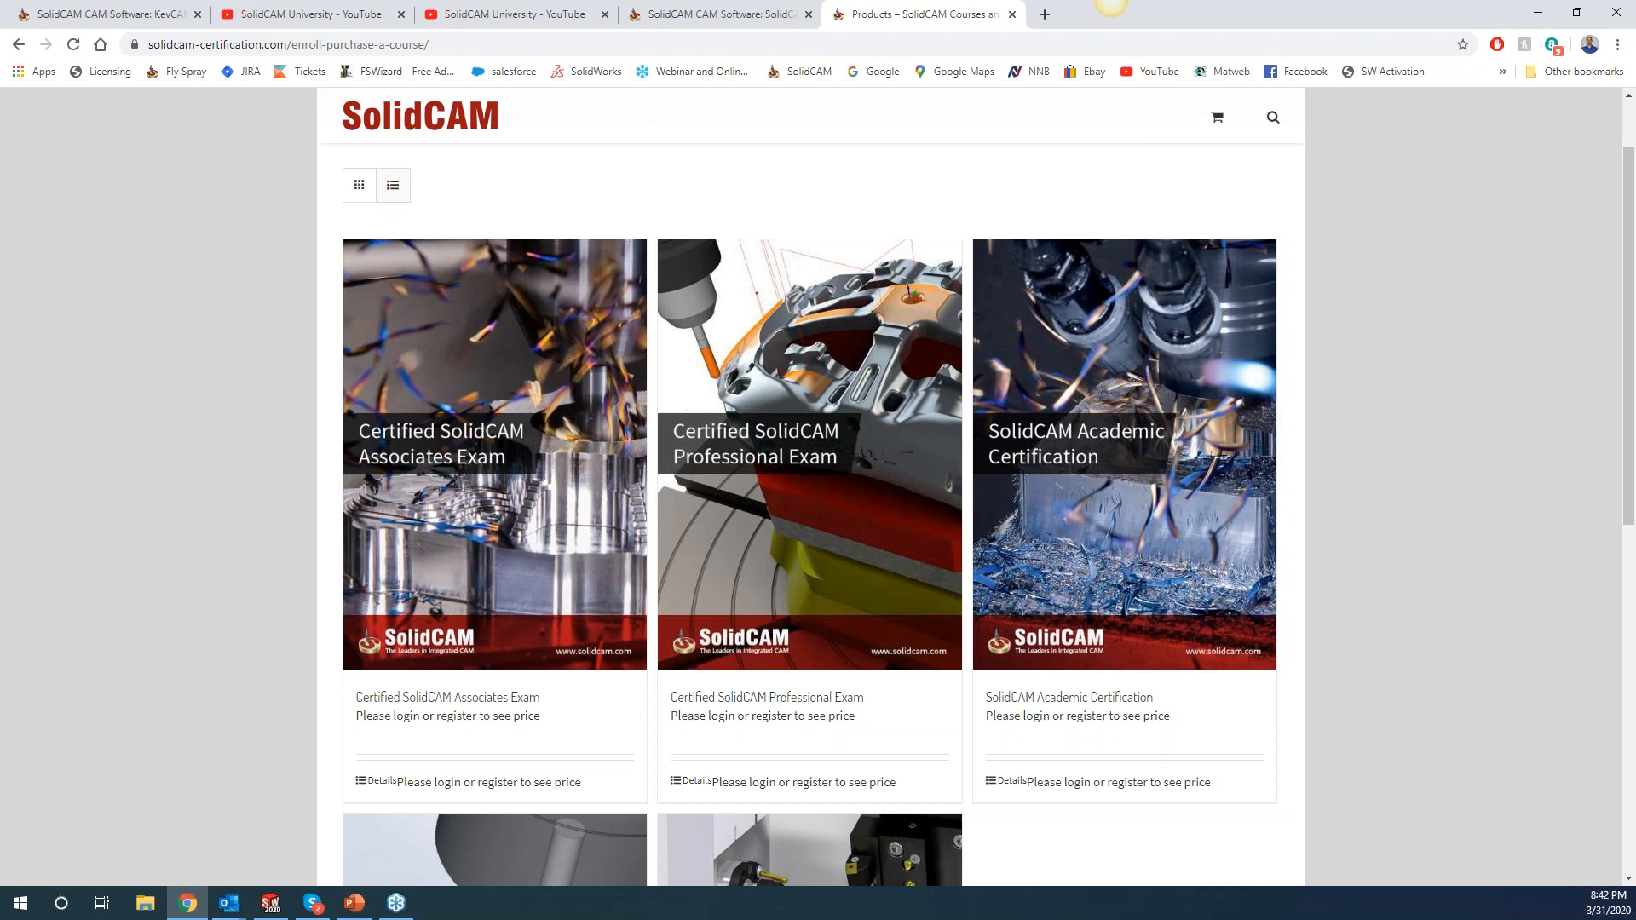
scroll(890, 328, "up", 2)
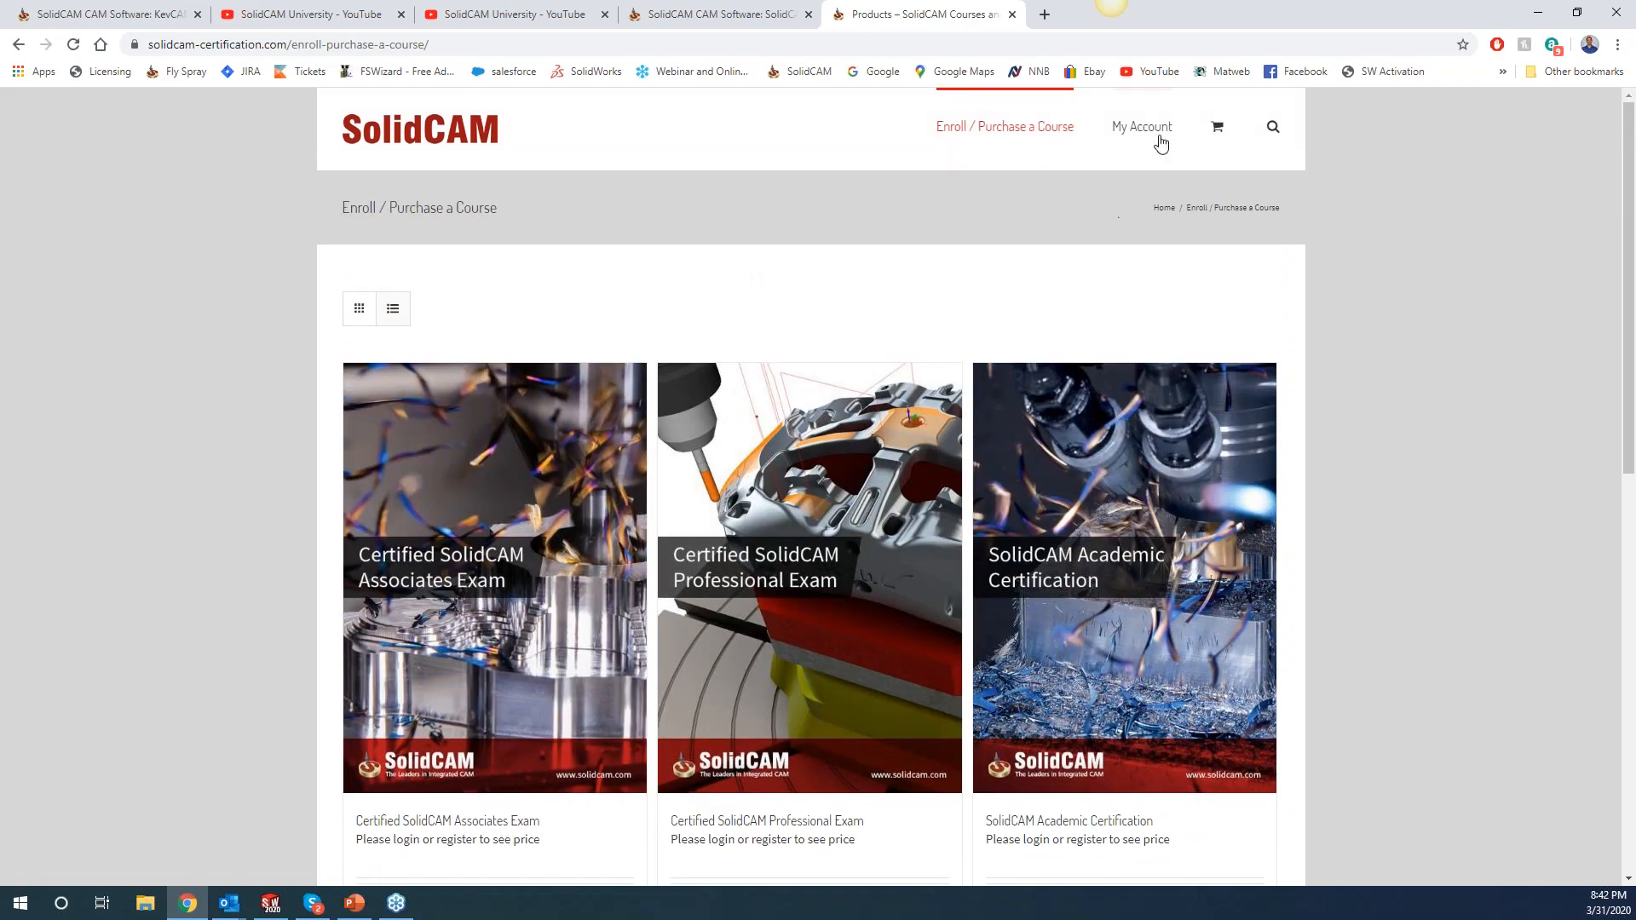
Log in through My Account with the saved account e-mail and the account password.
mouse_move(1151, 133)
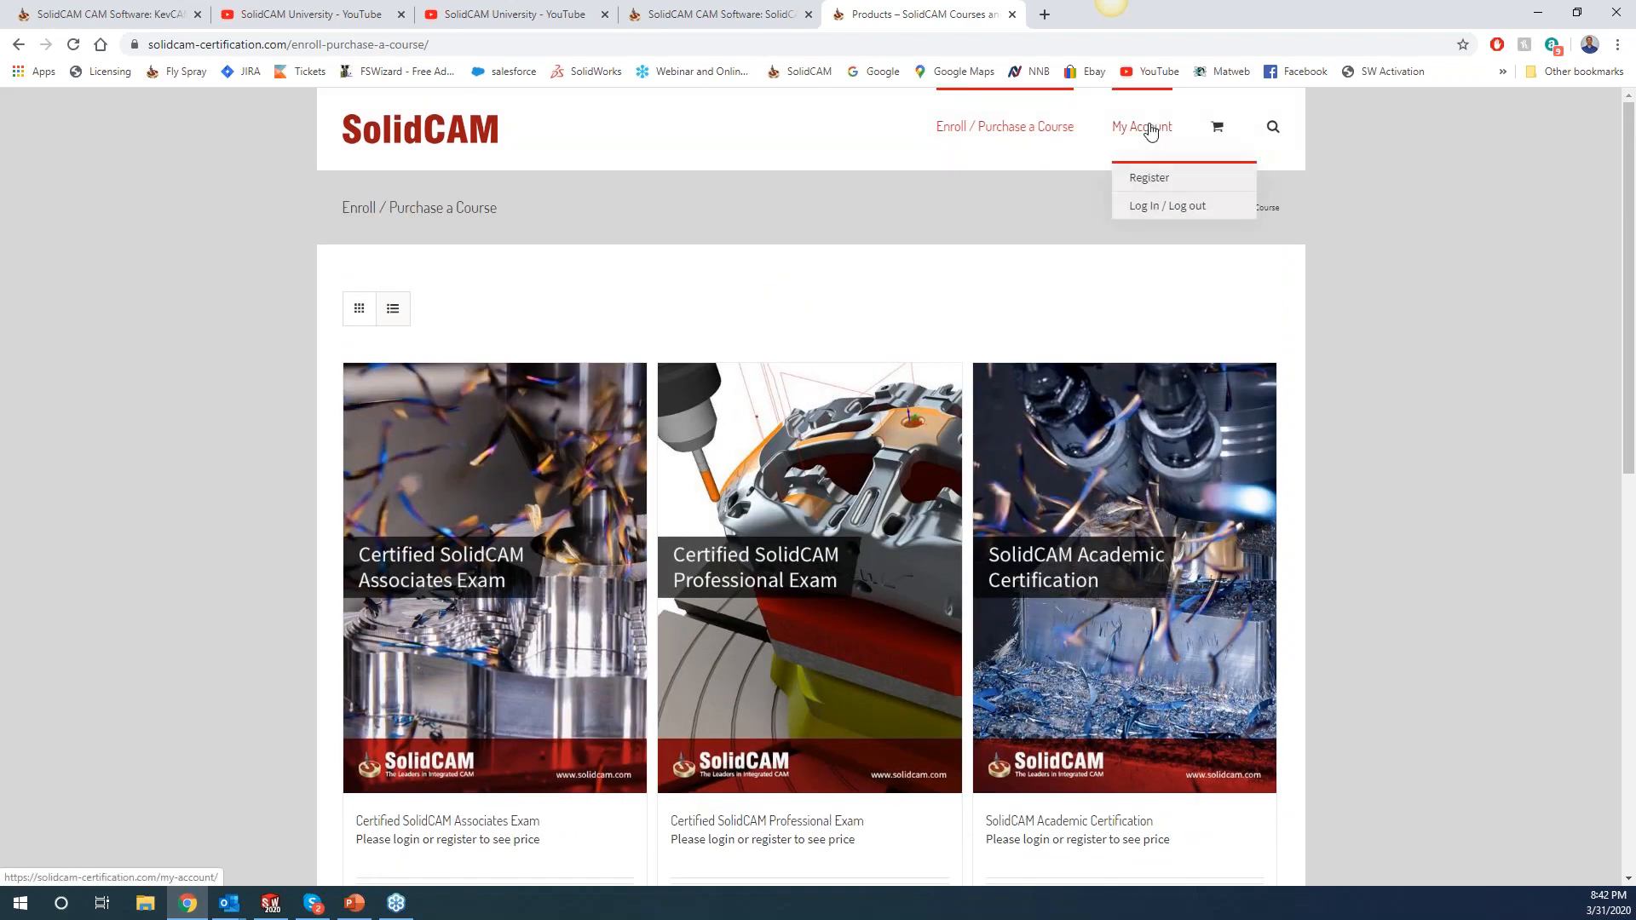
left_click(1159, 206)
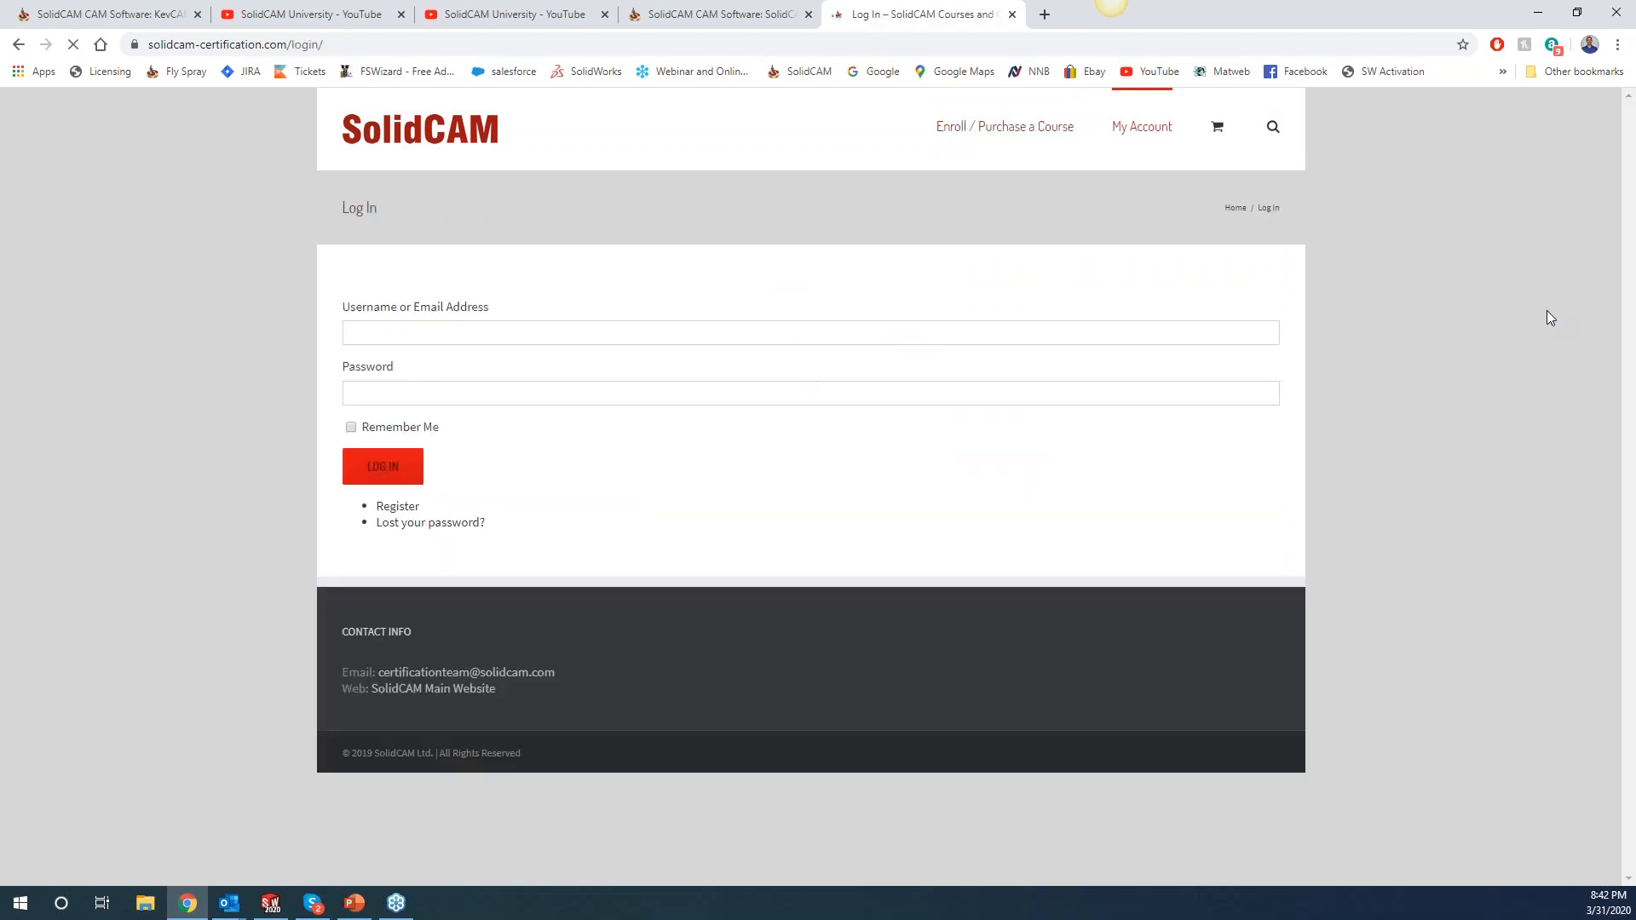
left_click(443, 324)
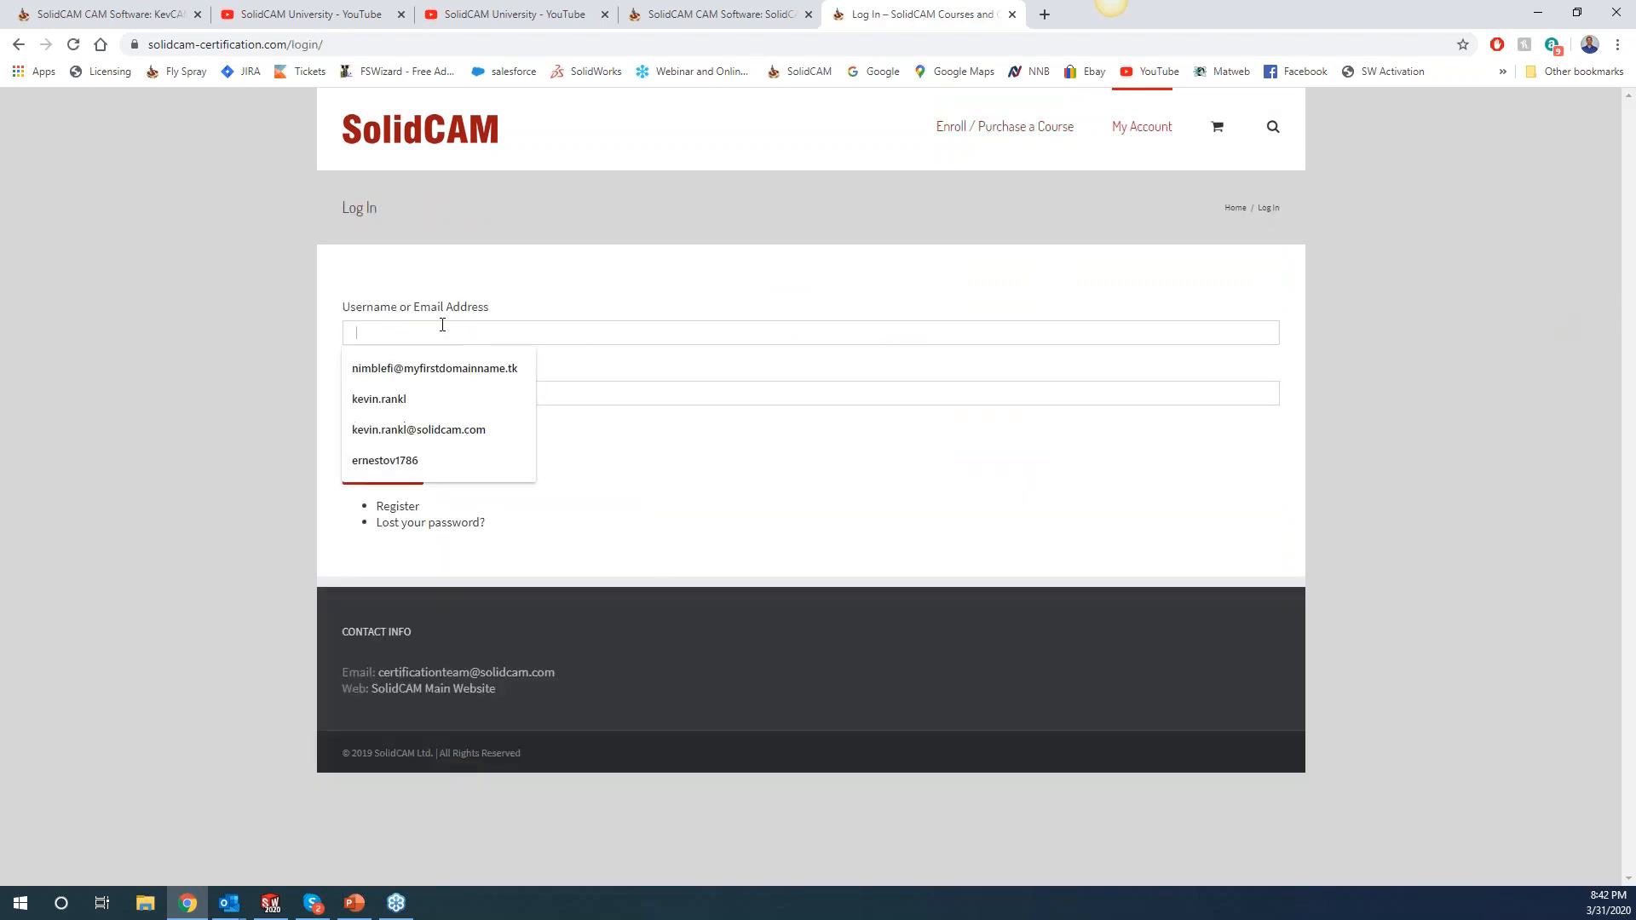
left_click(409, 422)
left_click(402, 397)
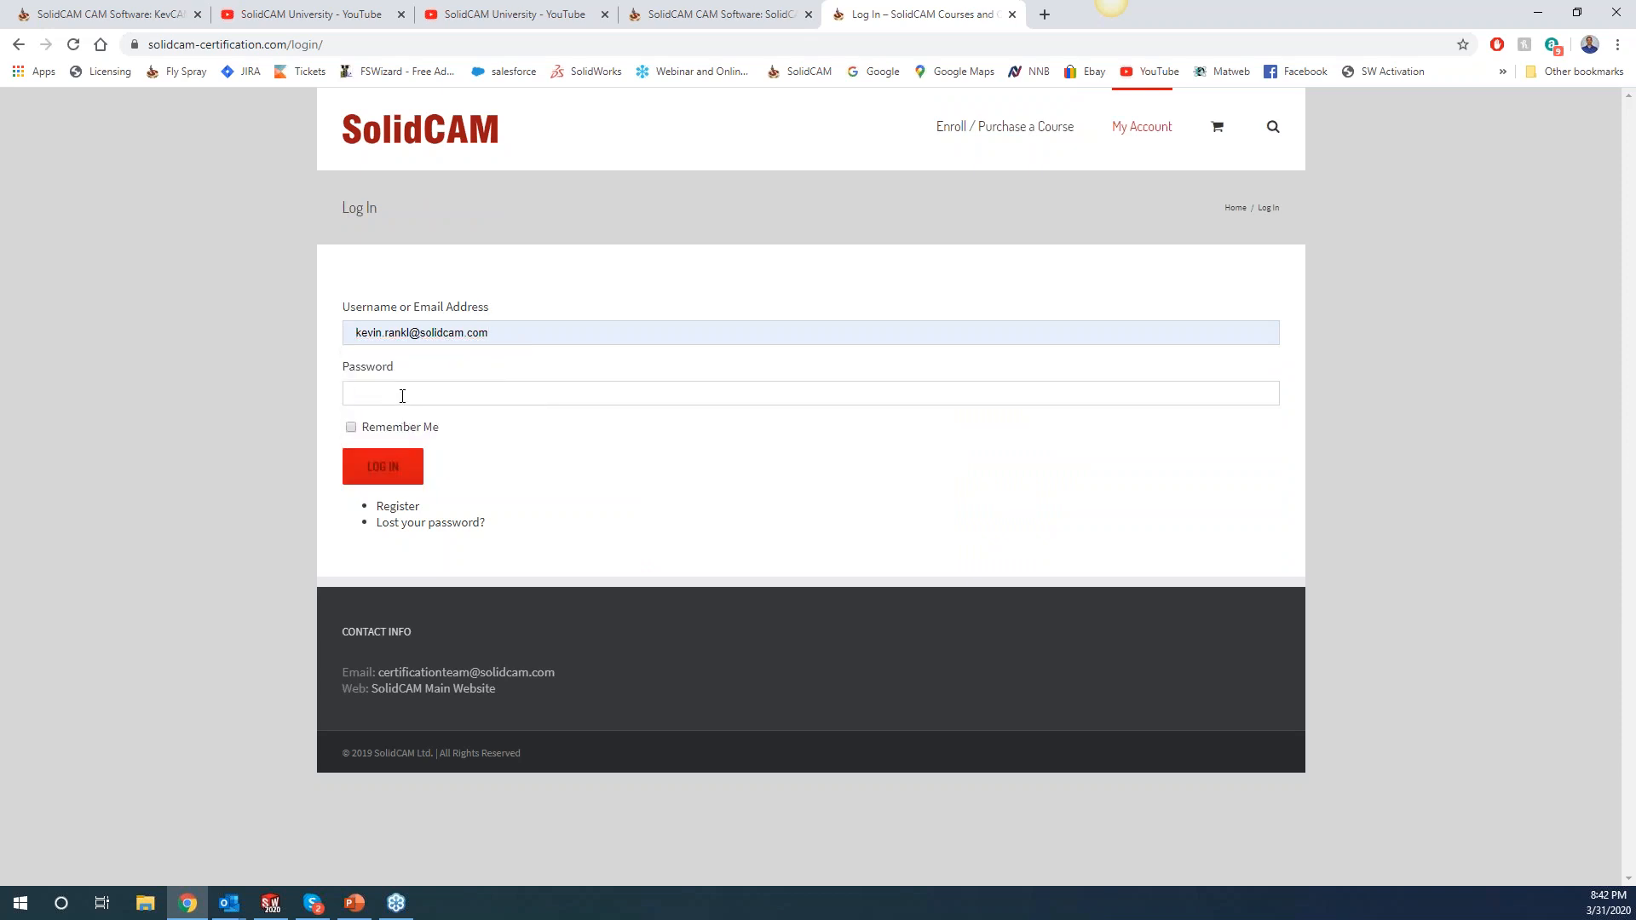
type("*****")
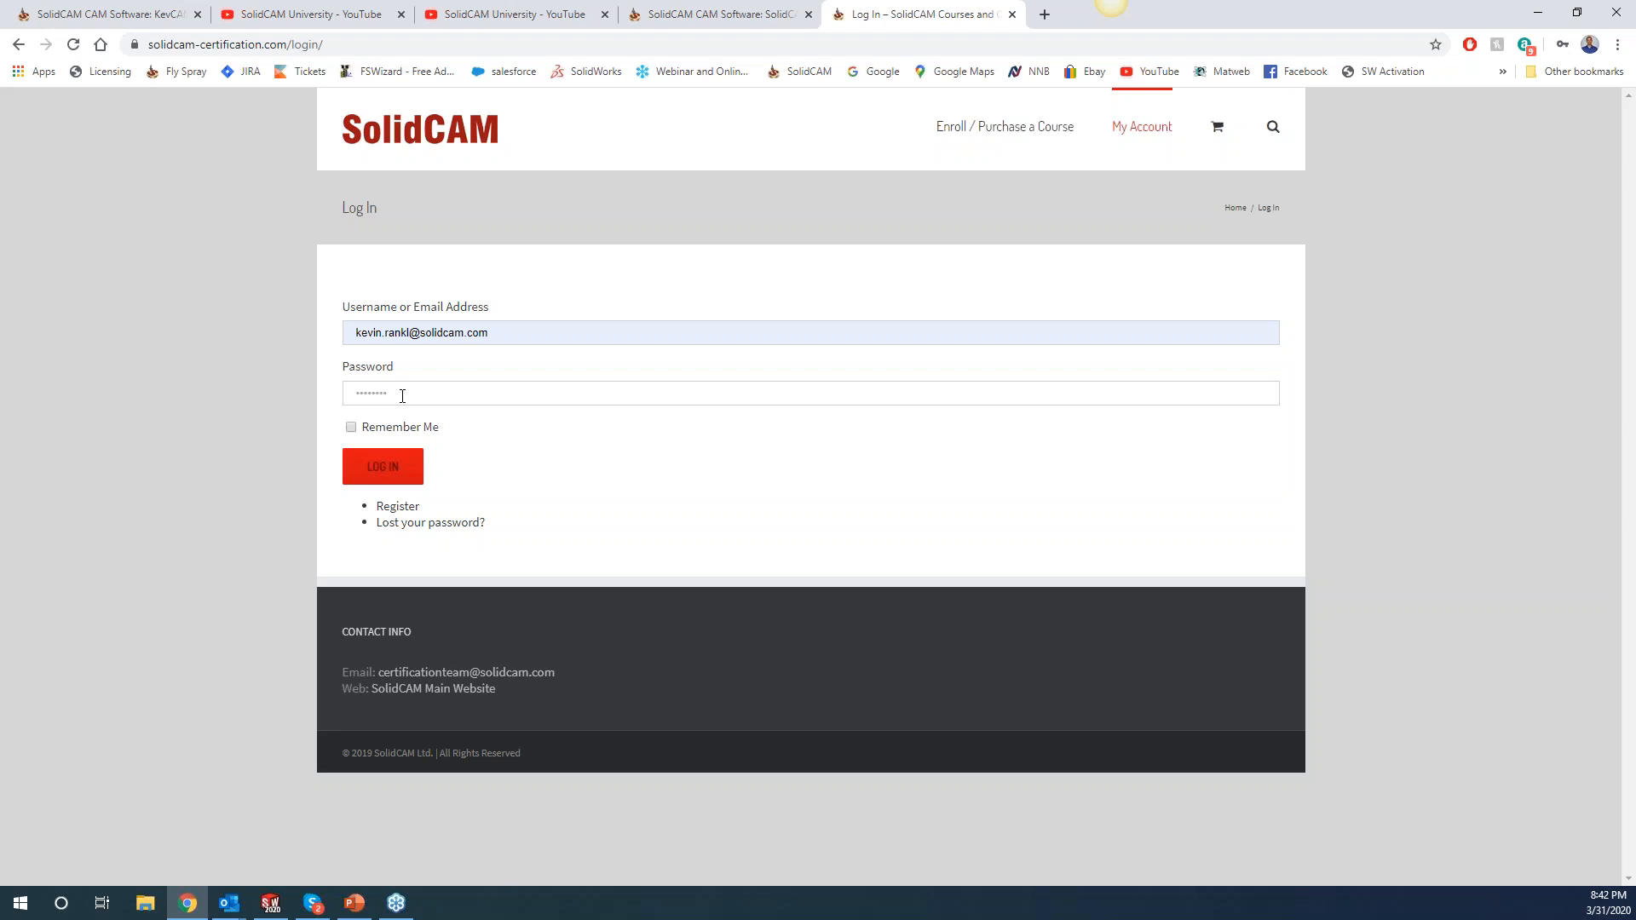
left_click(388, 469)
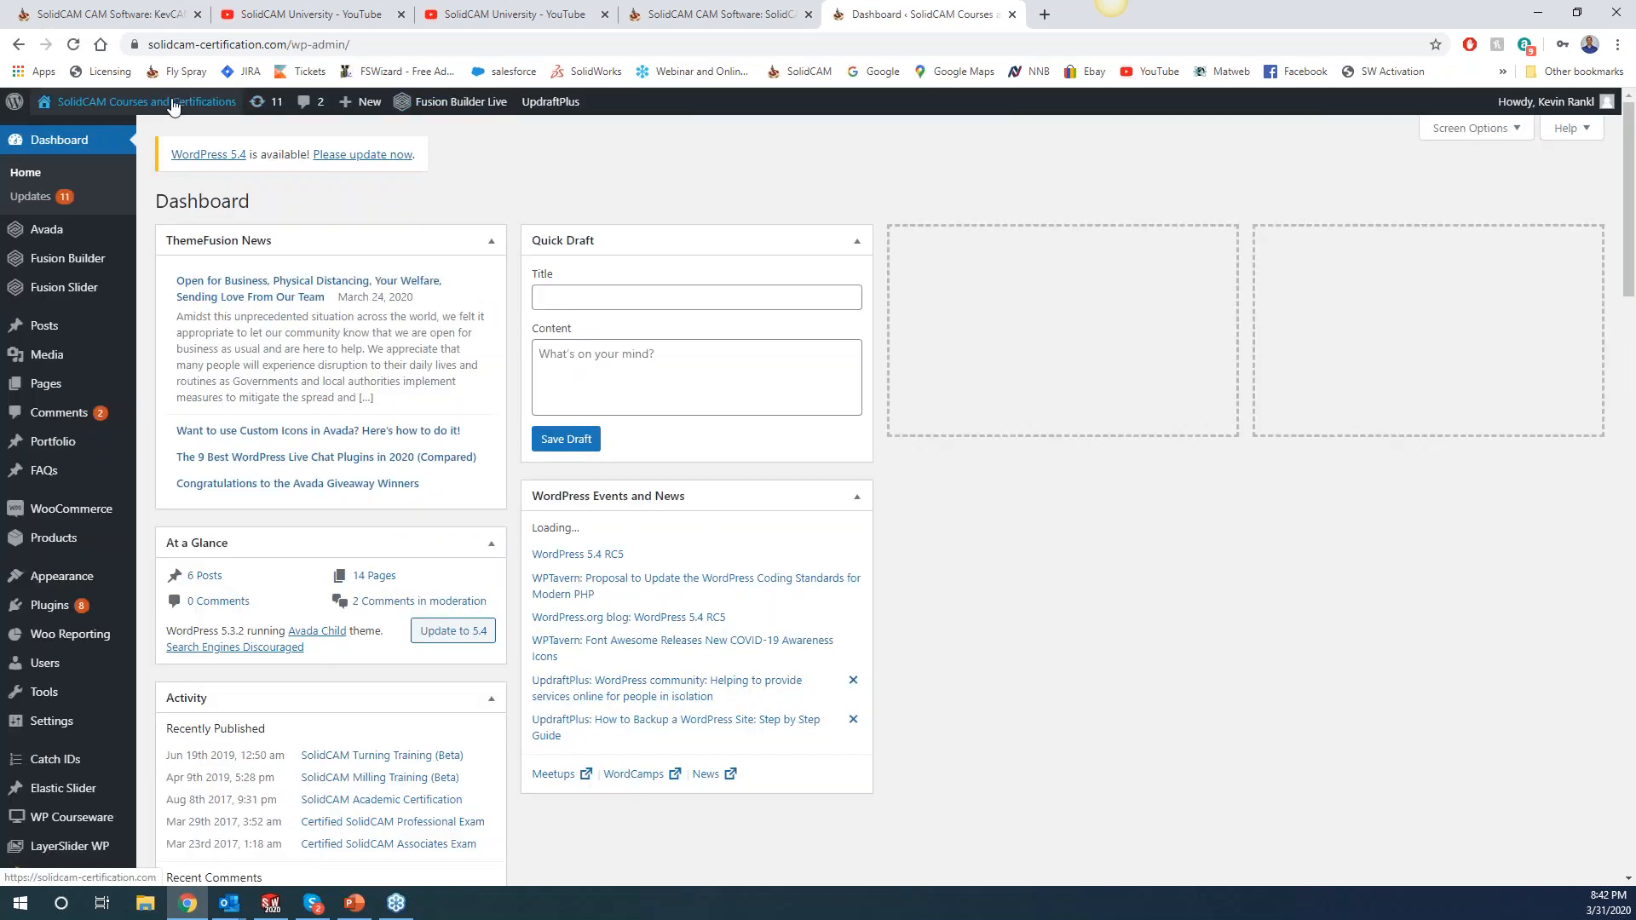
Leave the dashboard and go to the Enroll / Purchase a Course page.
left_click(161, 102)
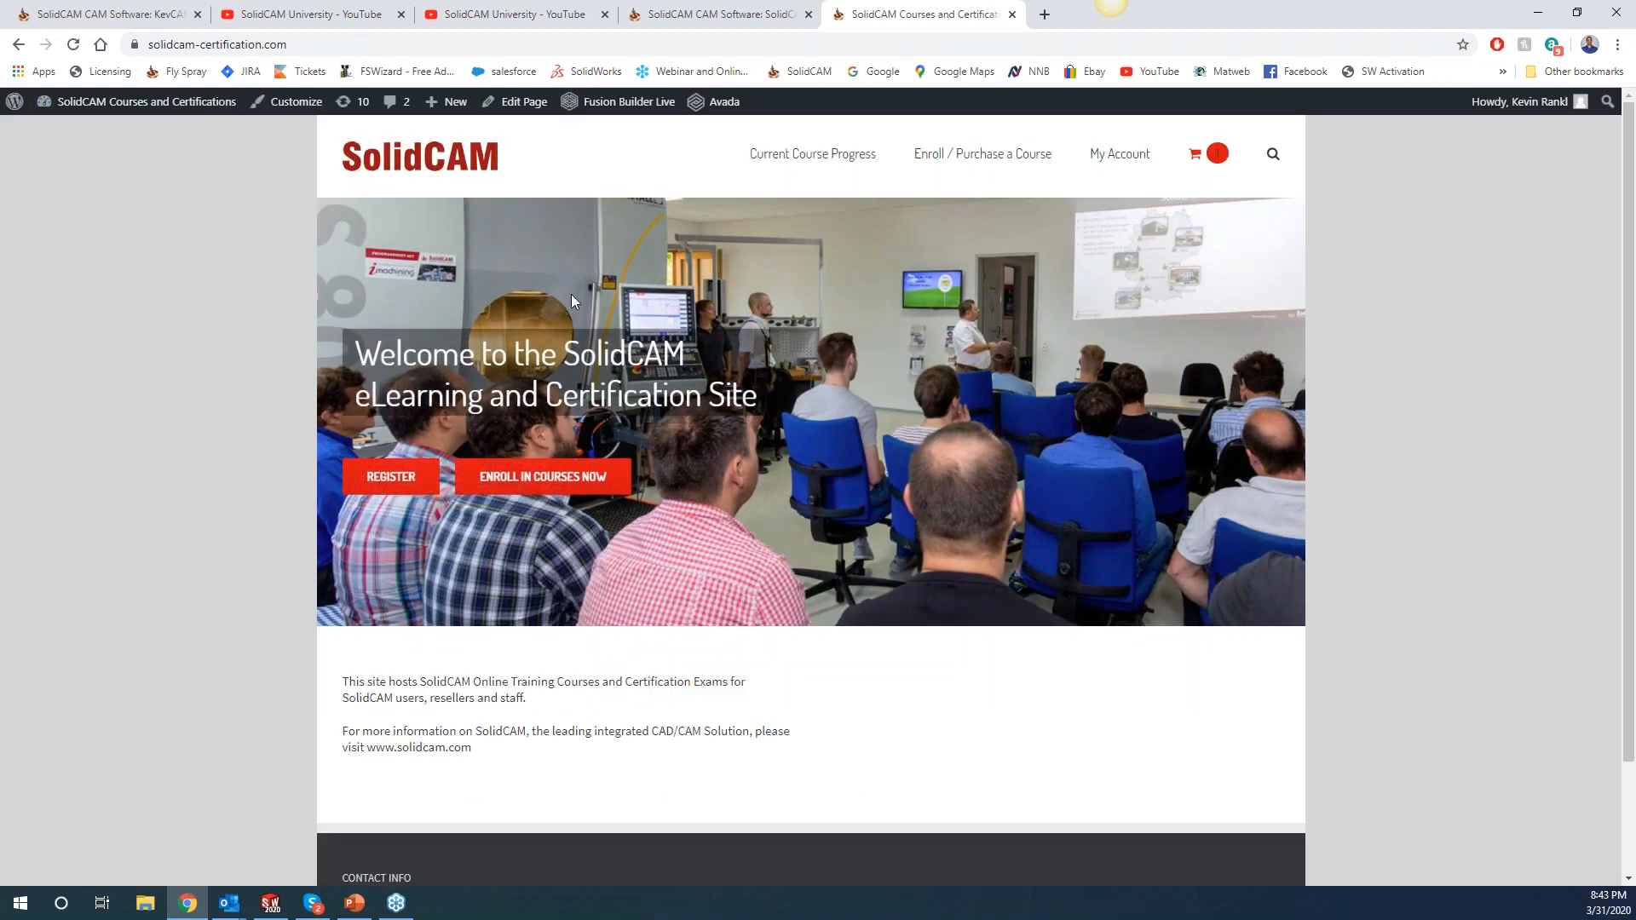
left_click(983, 158)
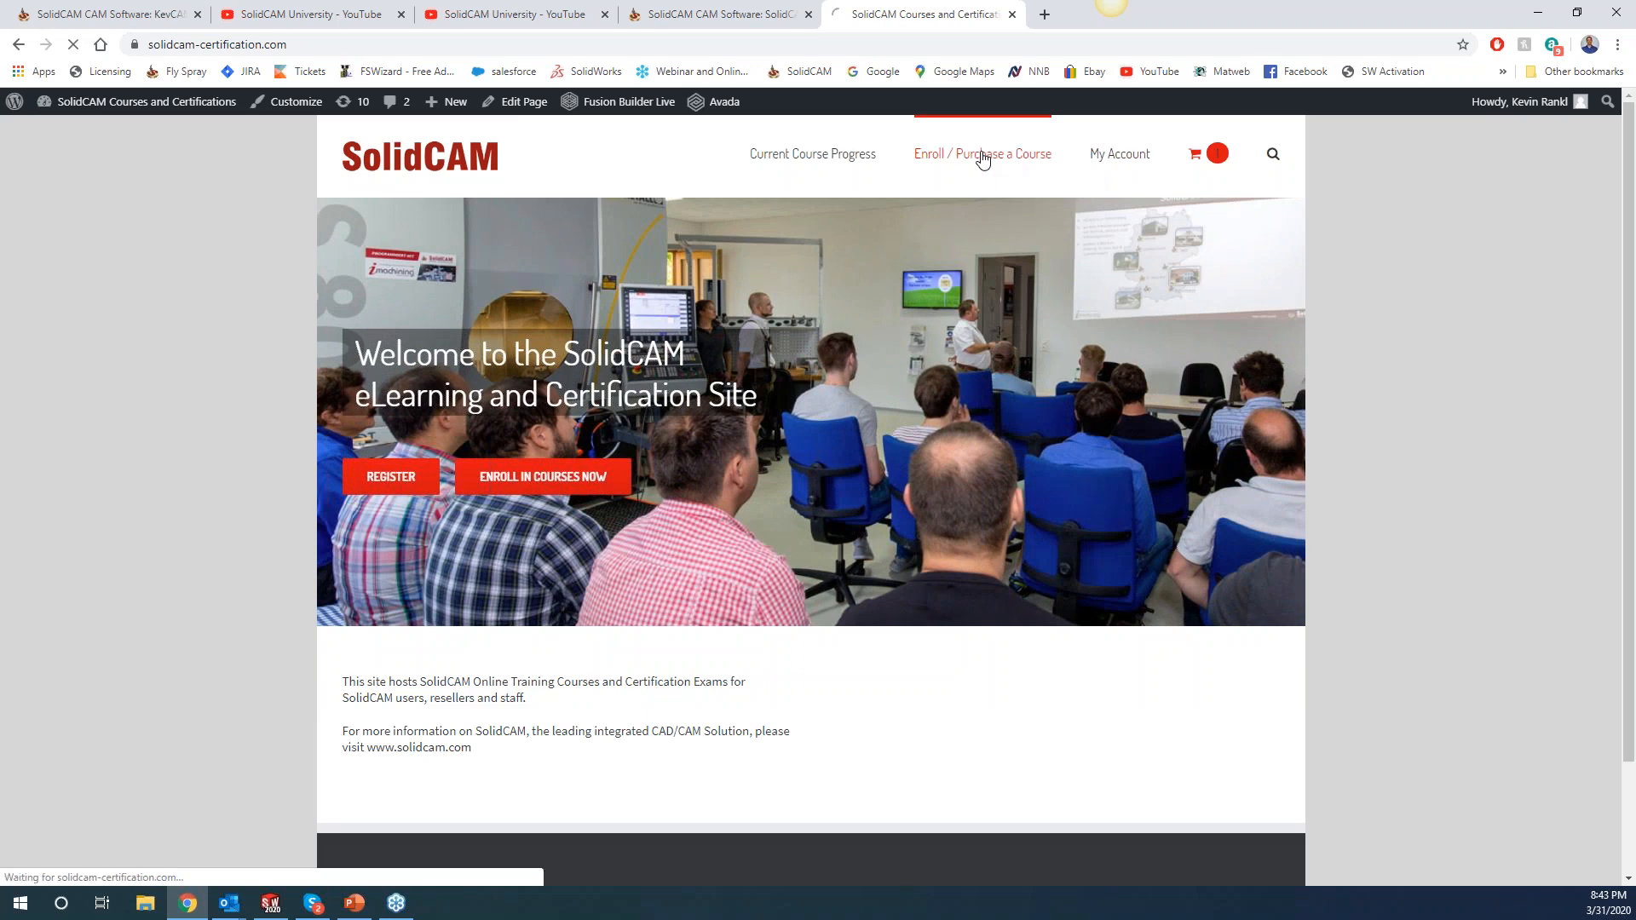
scroll(635, 779, "down", 2)
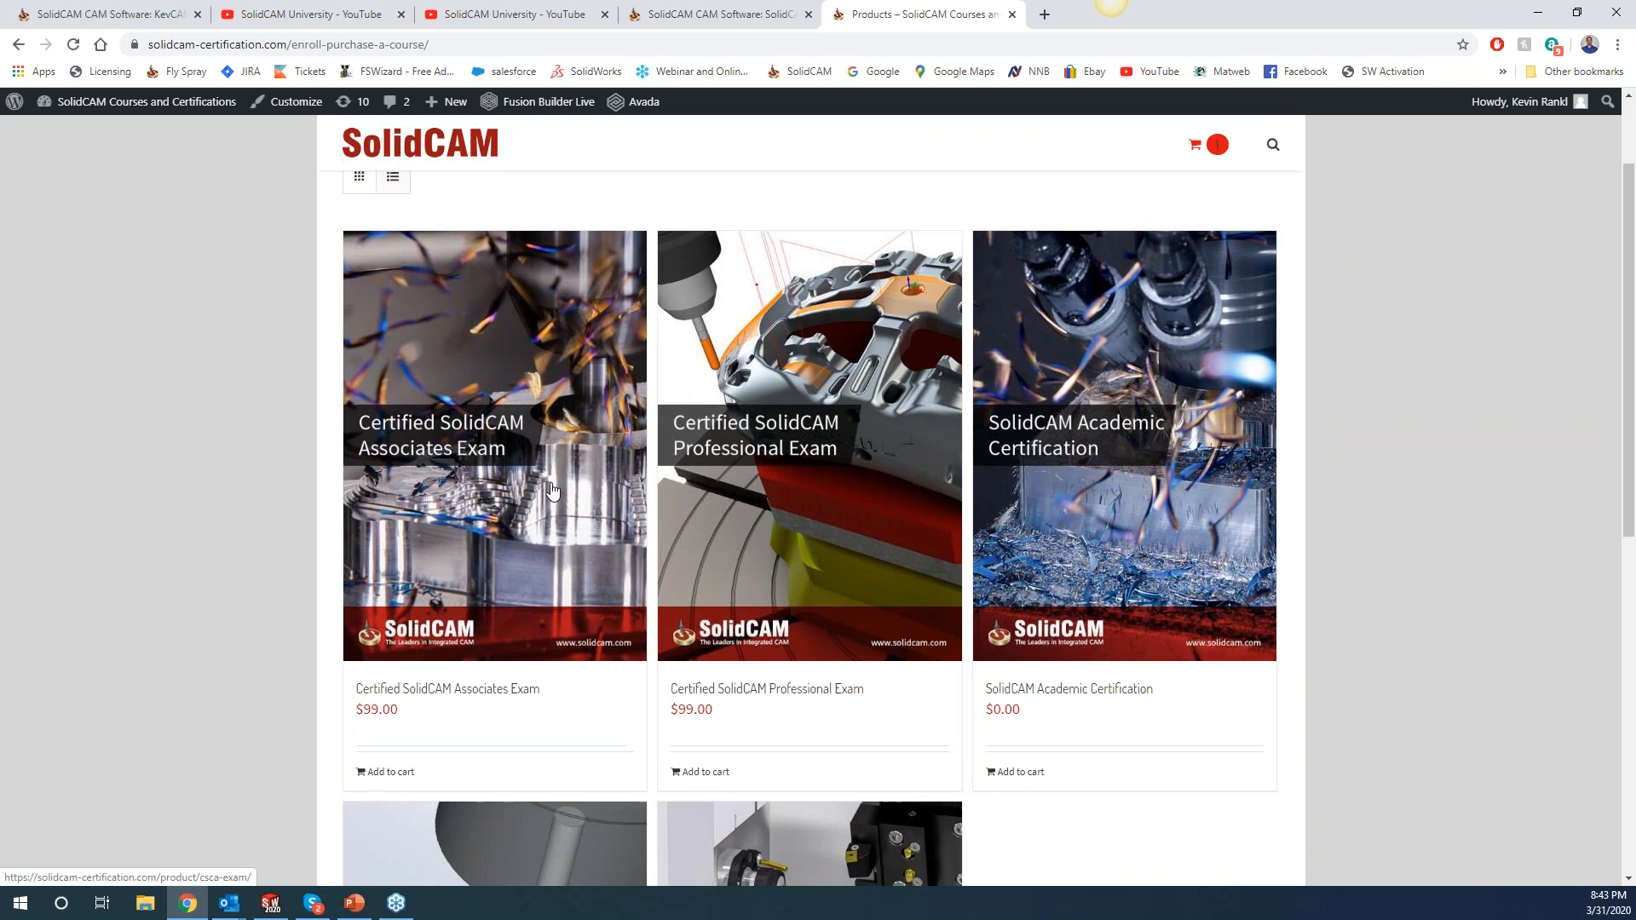
scroll(451, 347, "down", 1)
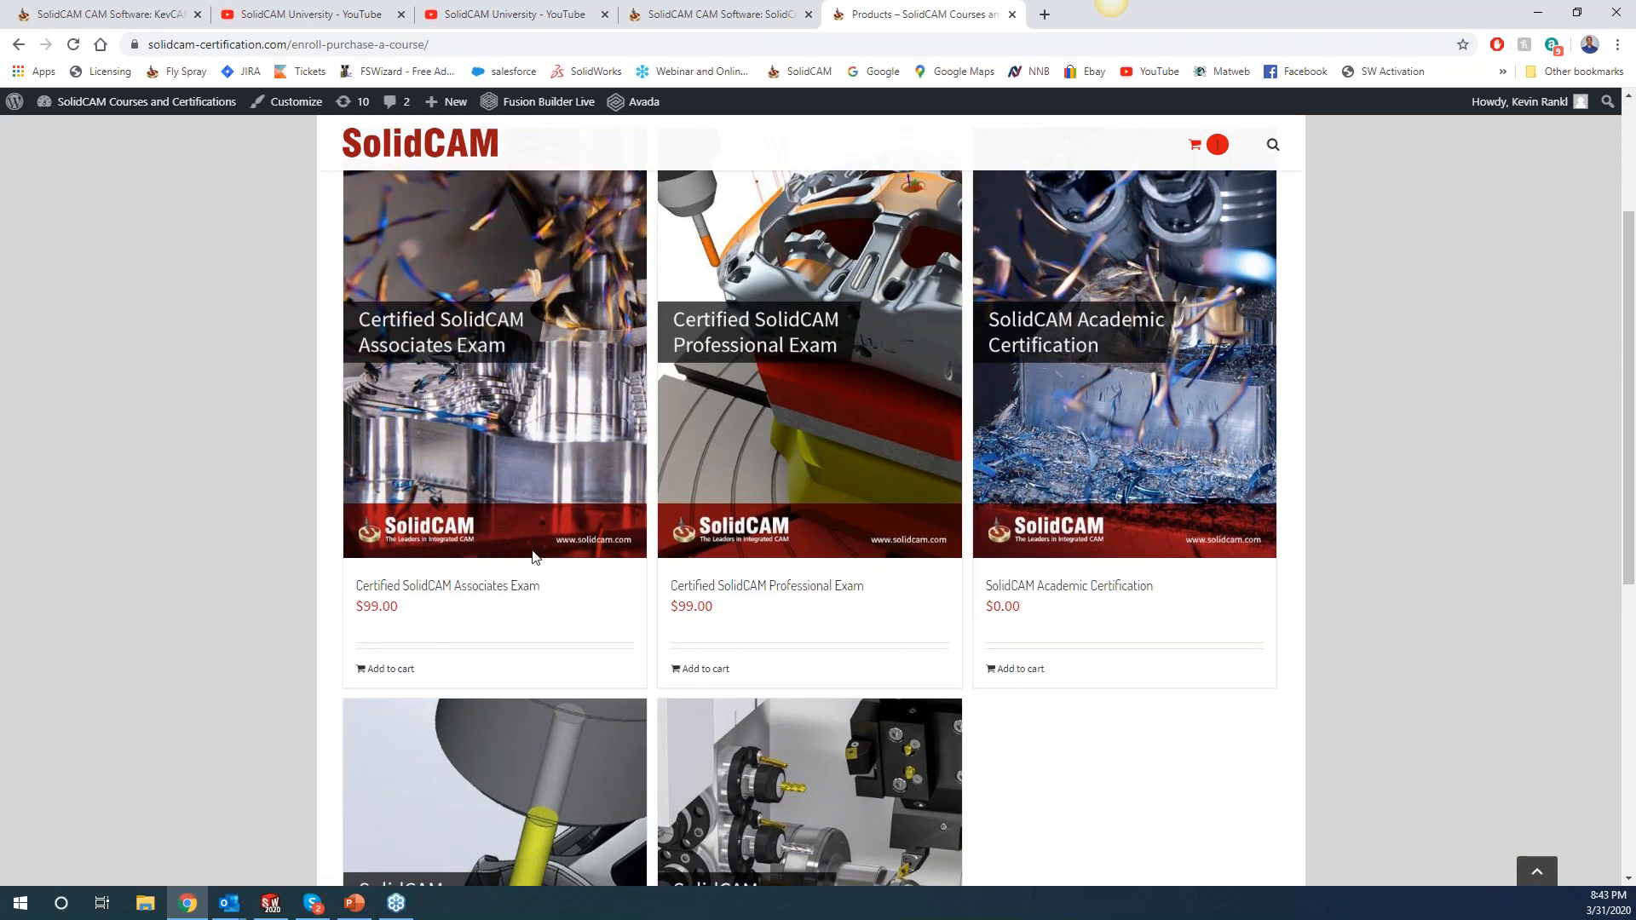
Open the Certified SolidCAM Associates Exam product page showing its $99.00 price.
left_click(432, 353)
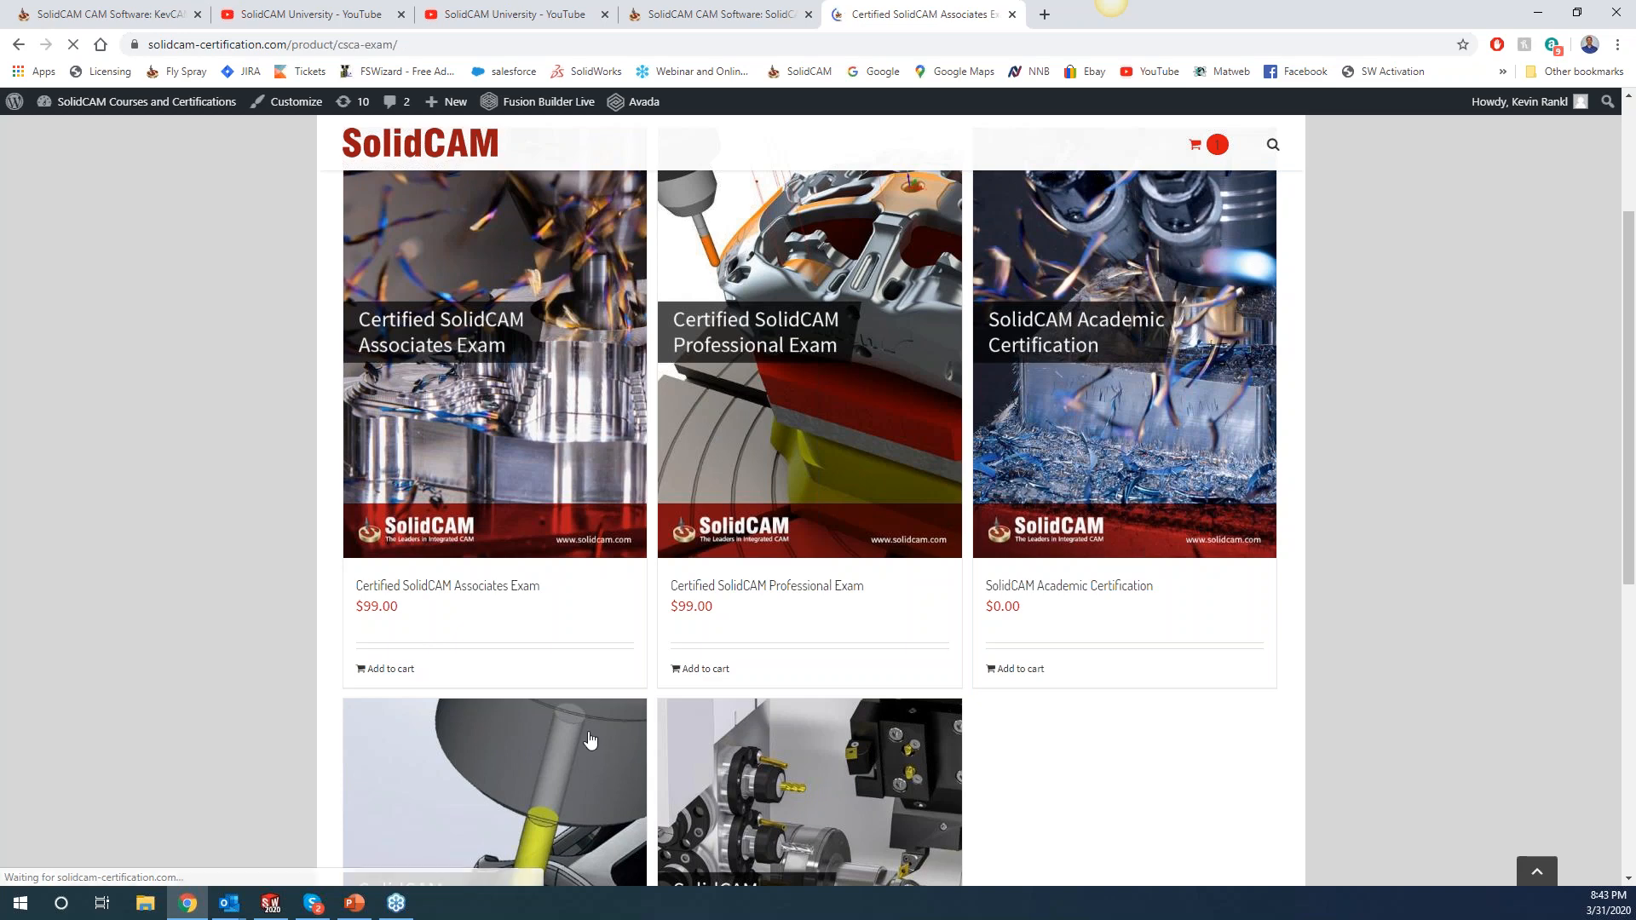
scroll(1014, 679, "down", 2)
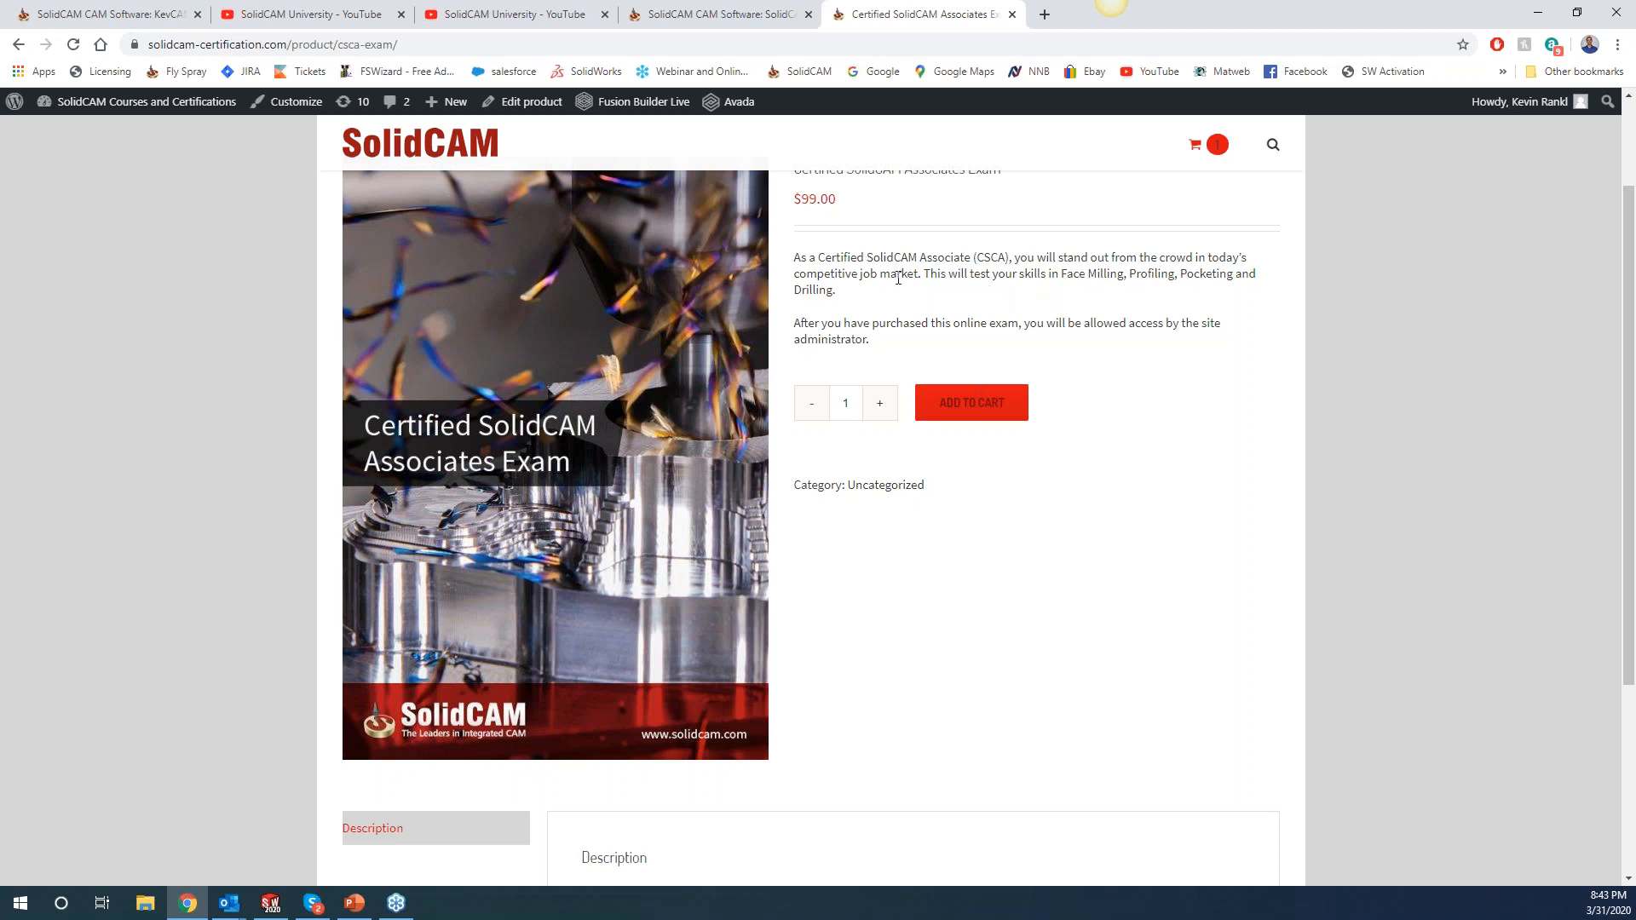
scroll(984, 502, "down", 3)
left_click(949, 188)
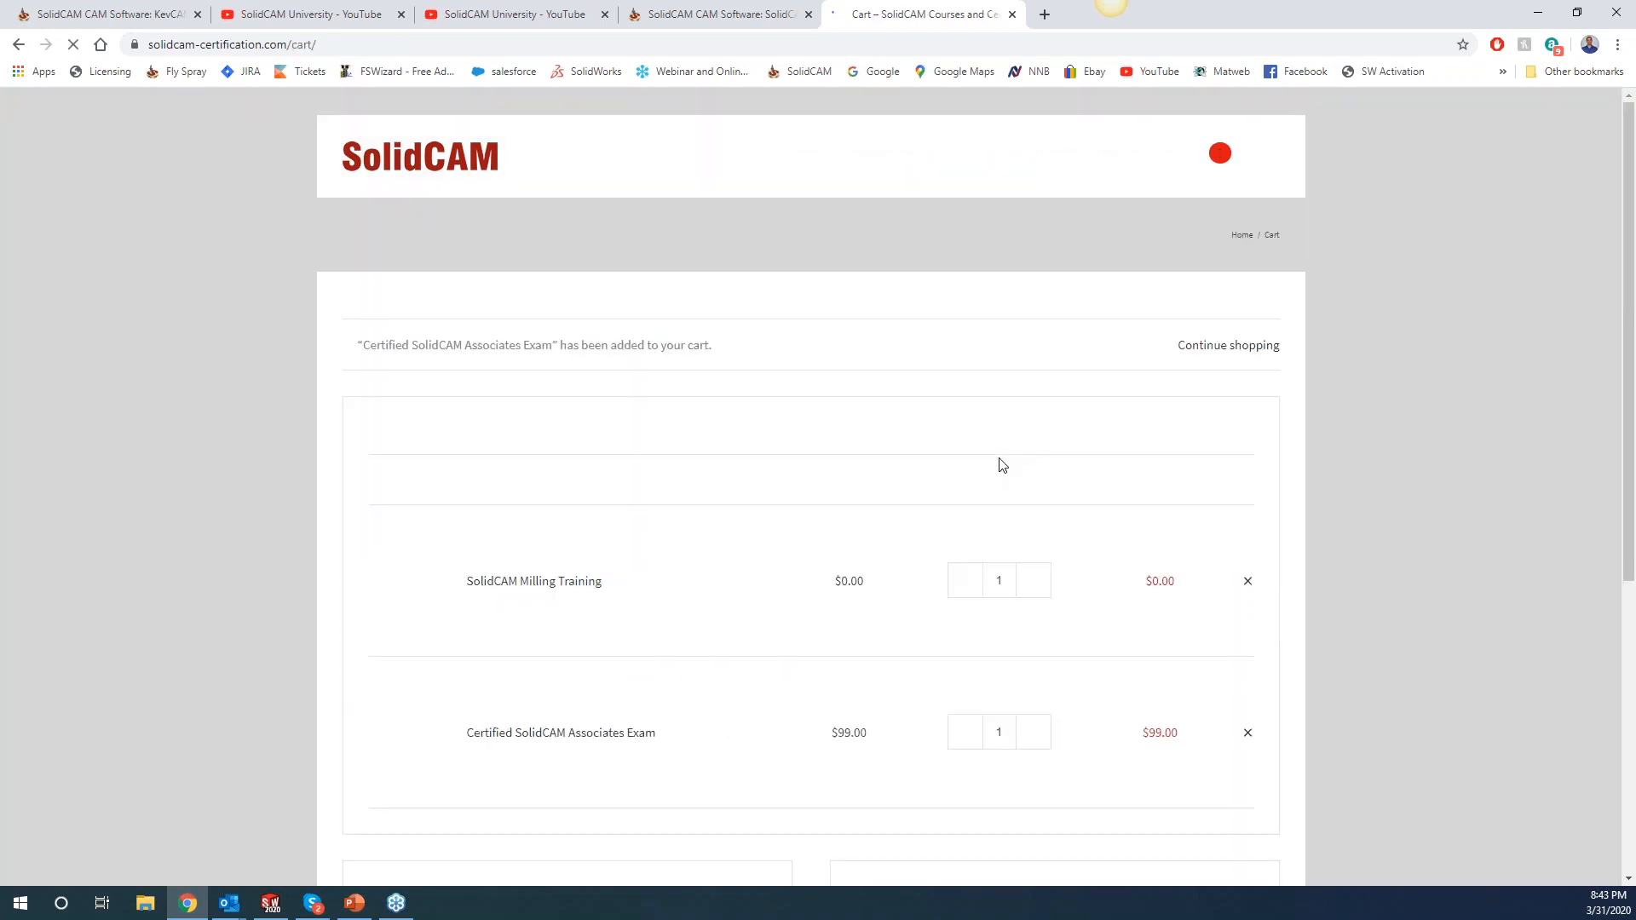
scroll(802, 595, "down", 2)
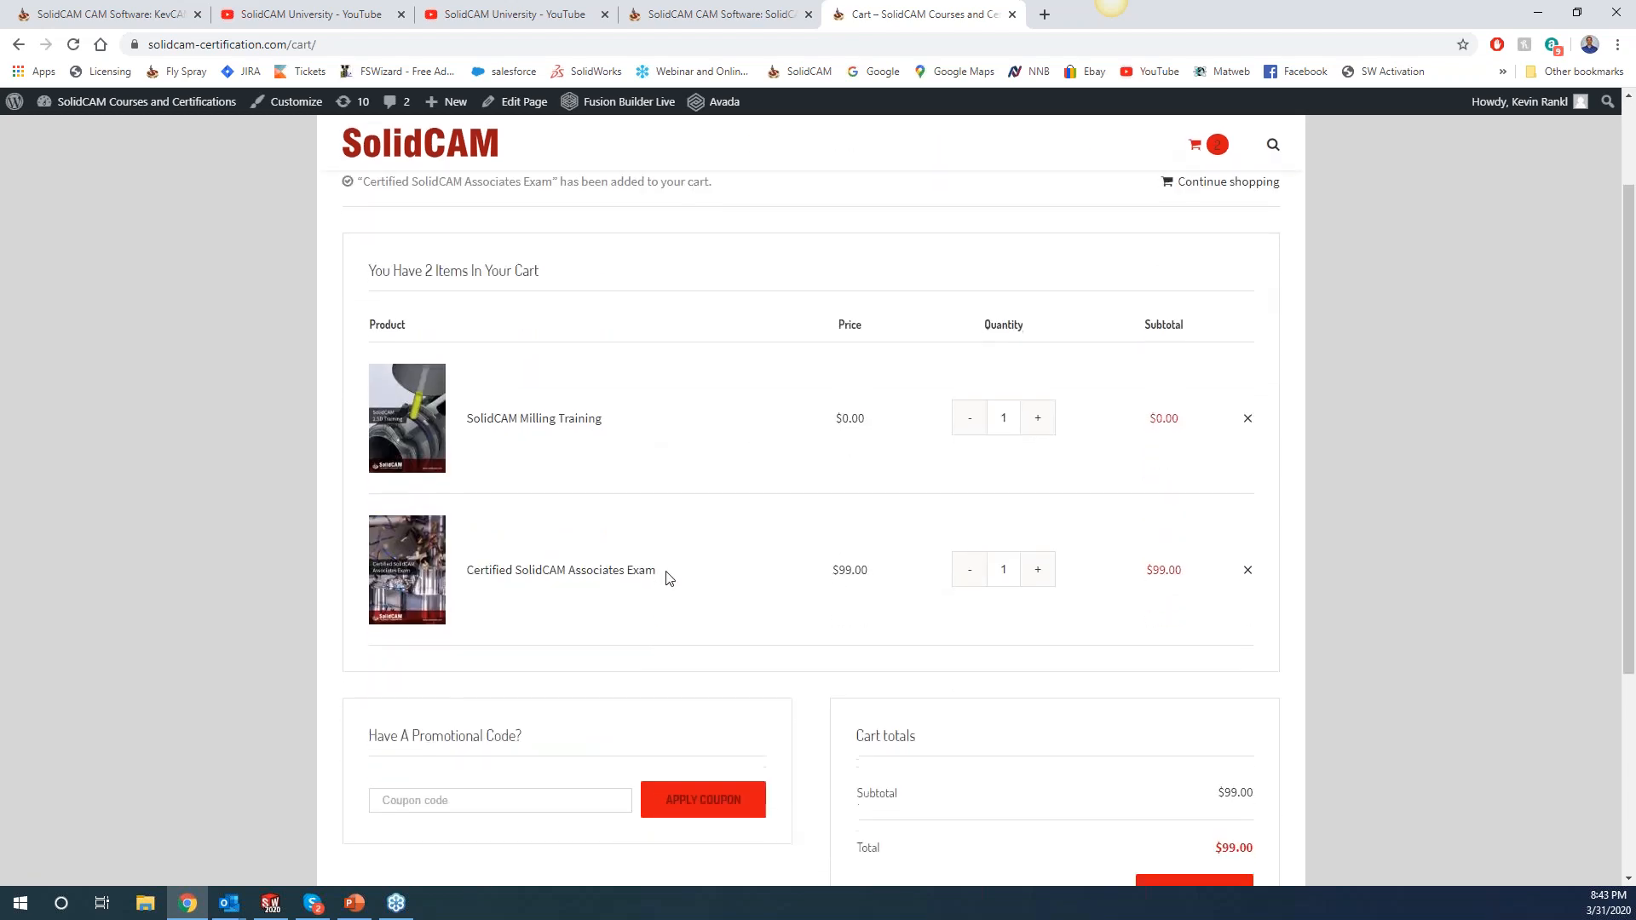
scroll(764, 577, "down", 2)
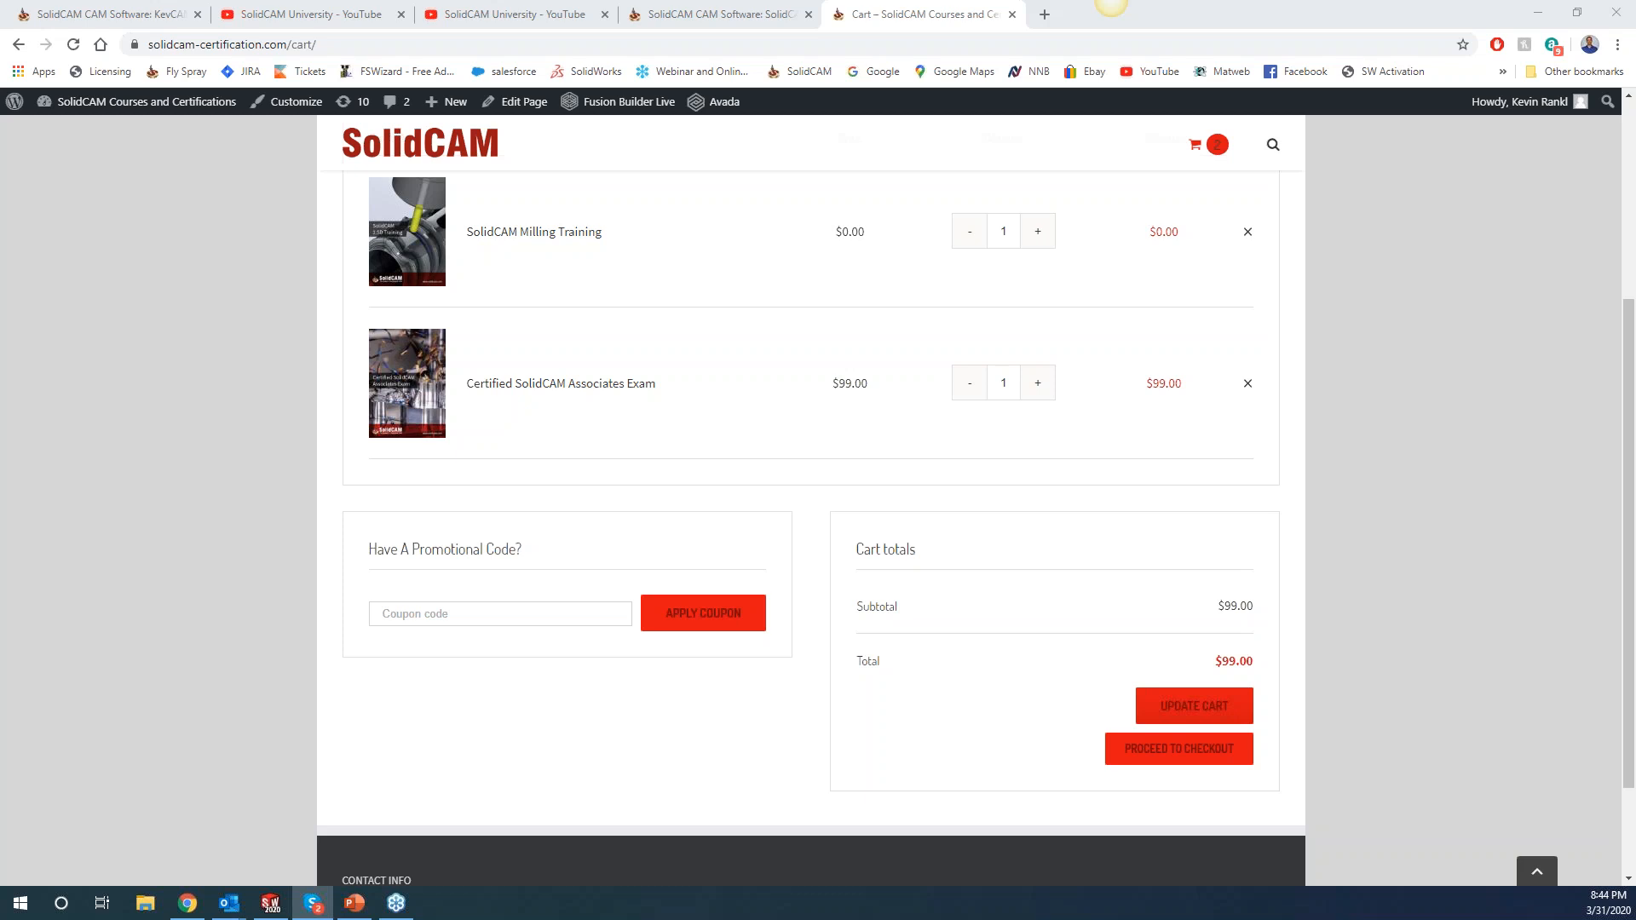
Enter the promo code getmycert2020 in the Coupon code field.
left_click(490, 612)
type("get")
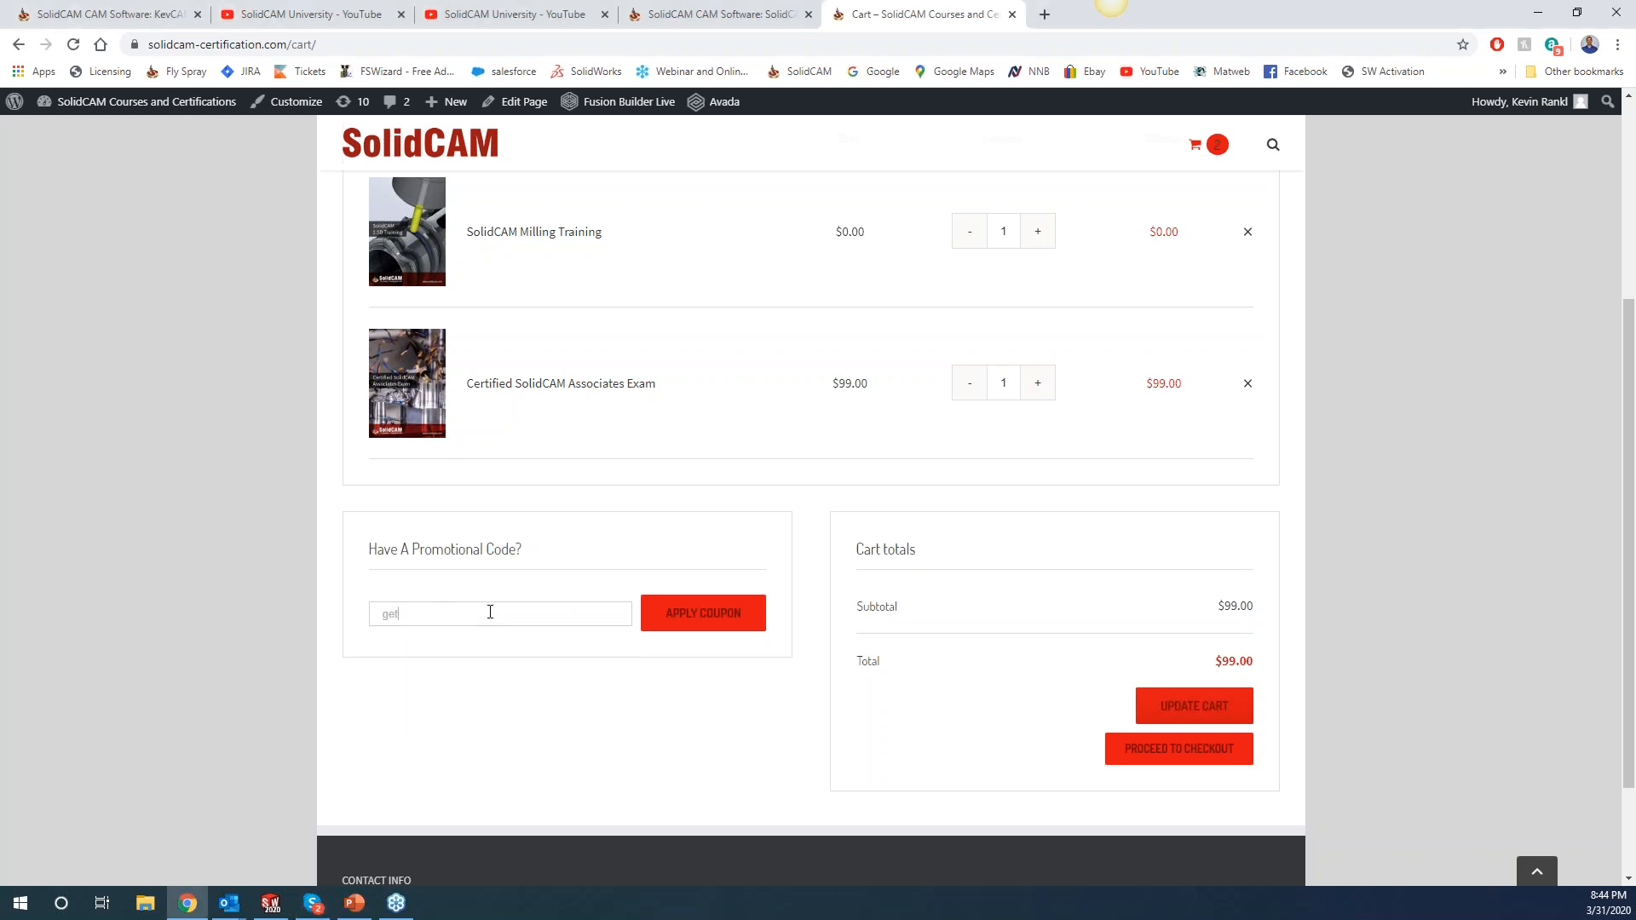
type("mycert2020")
left_click(490, 612)
left_click(1111, 4)
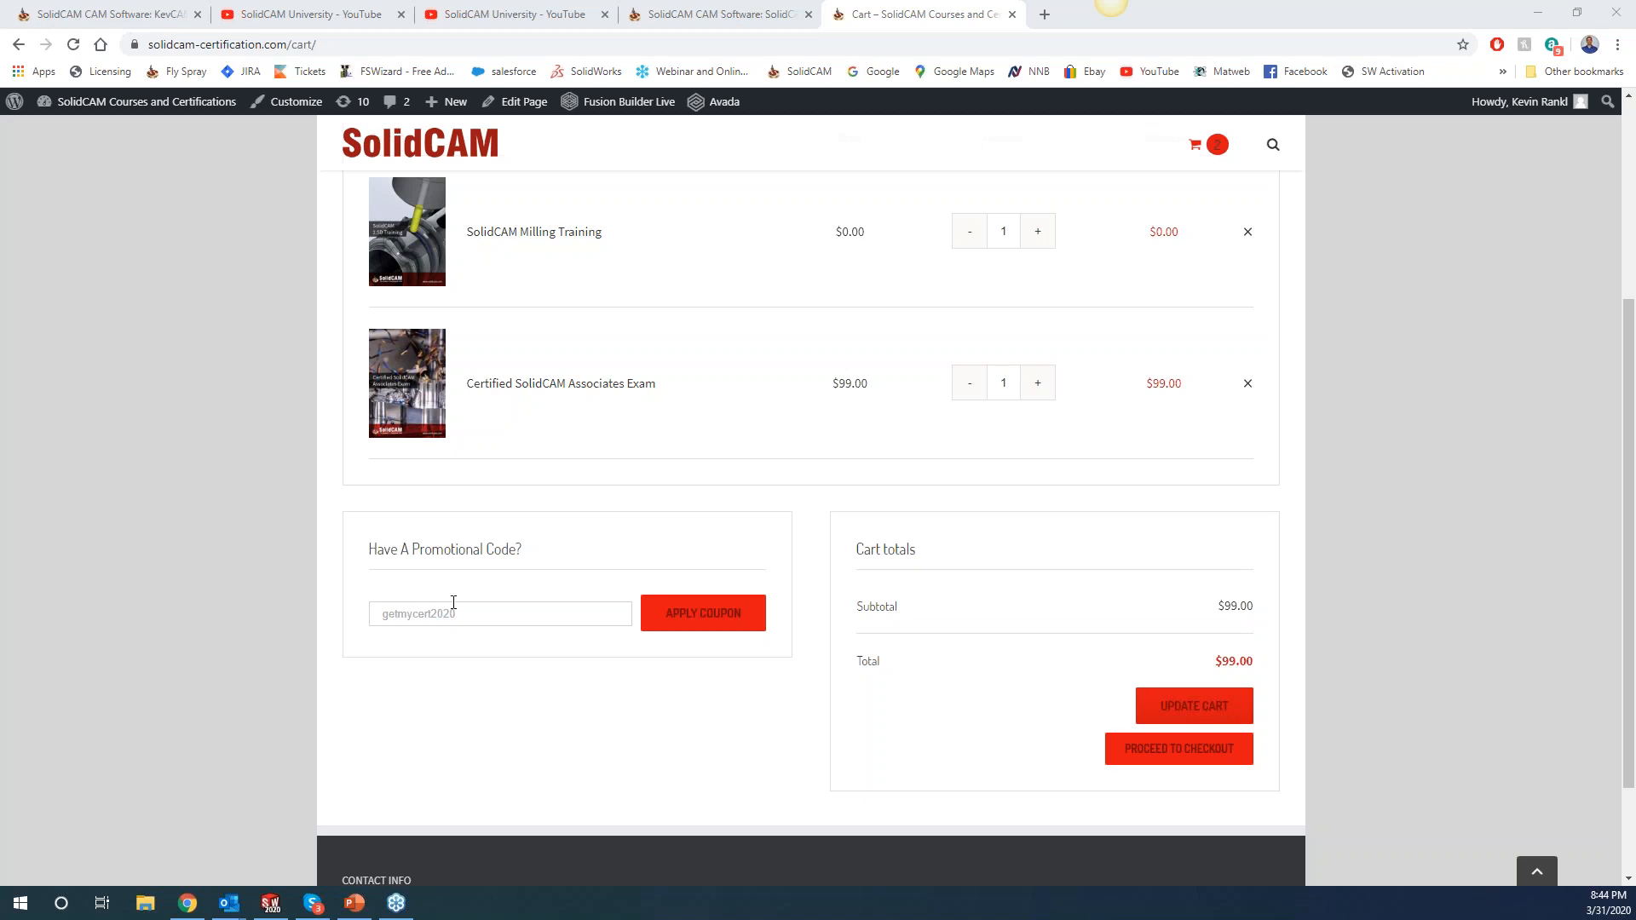
Correct the code to GetMyCert2020 and apply it, dropping the total to $0.00.
left_click(382, 616)
key("Delete")
type("Getmycert2020")
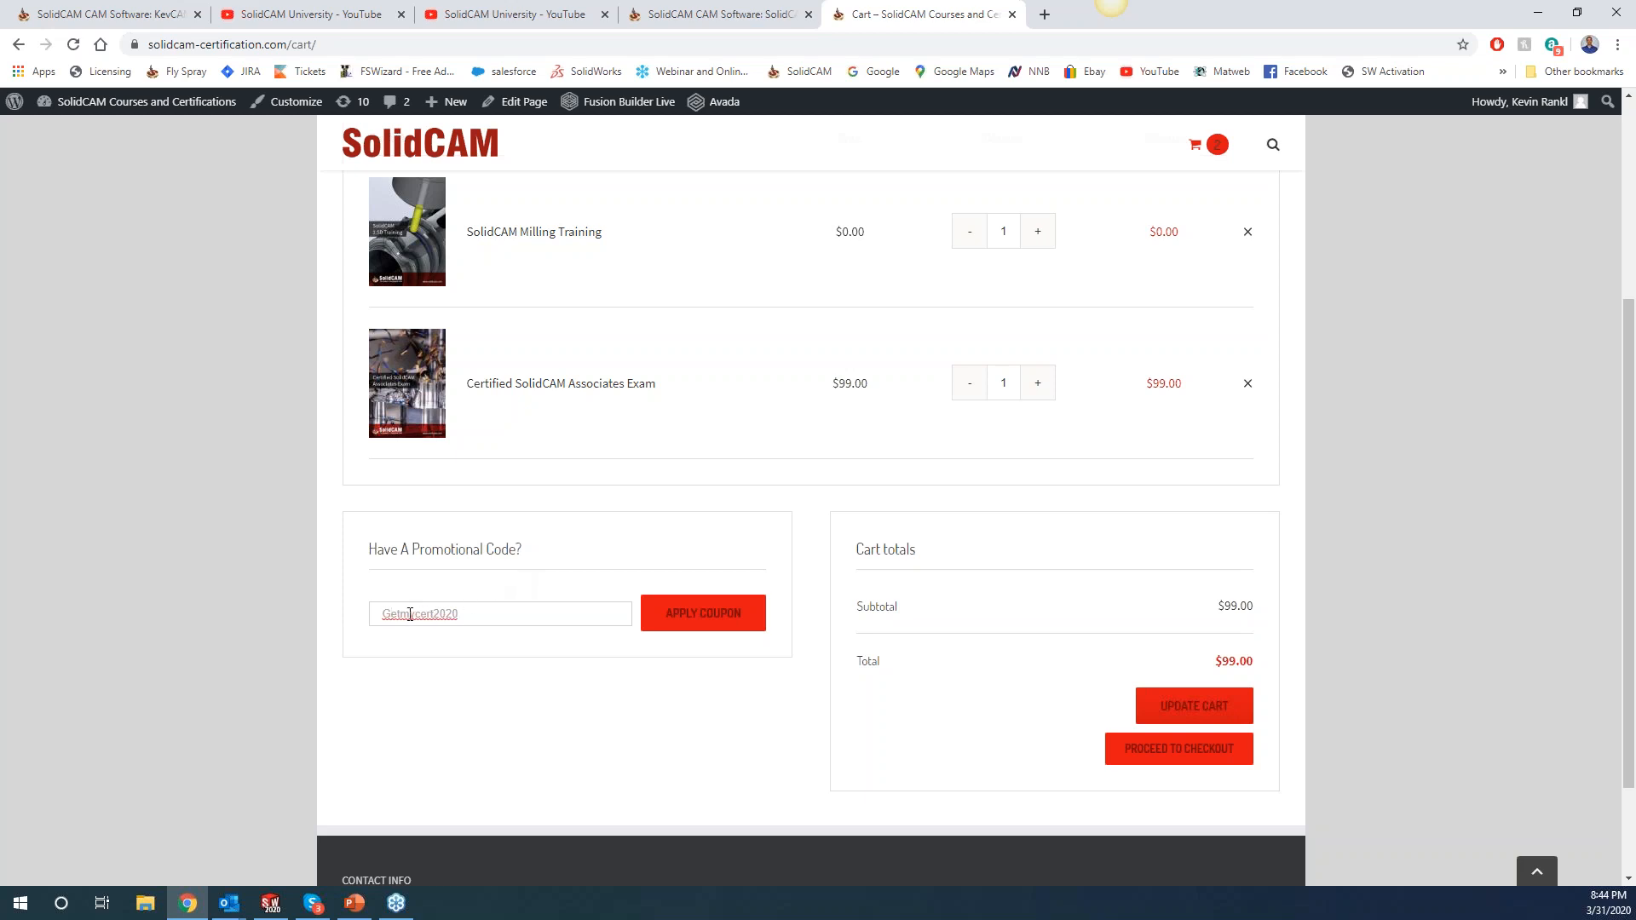
key("Right")
key("Right")
key("Delete")
type("M")
key("Right")
key("BackSpace")
type("C")
left_click(697, 618)
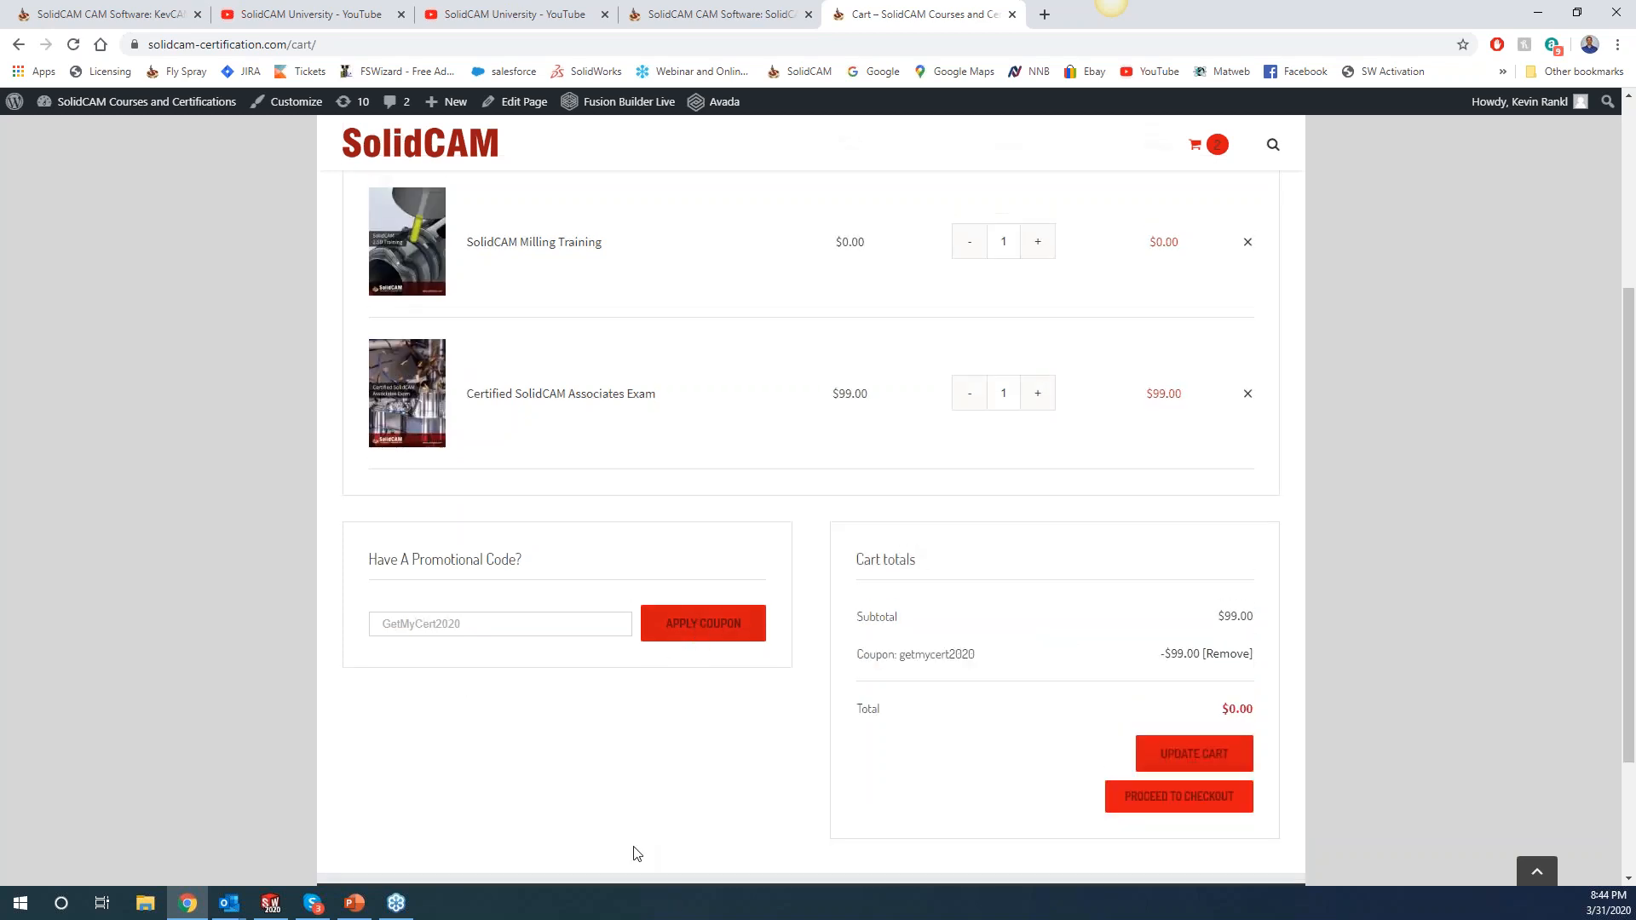
scroll(810, 844, "down", 2)
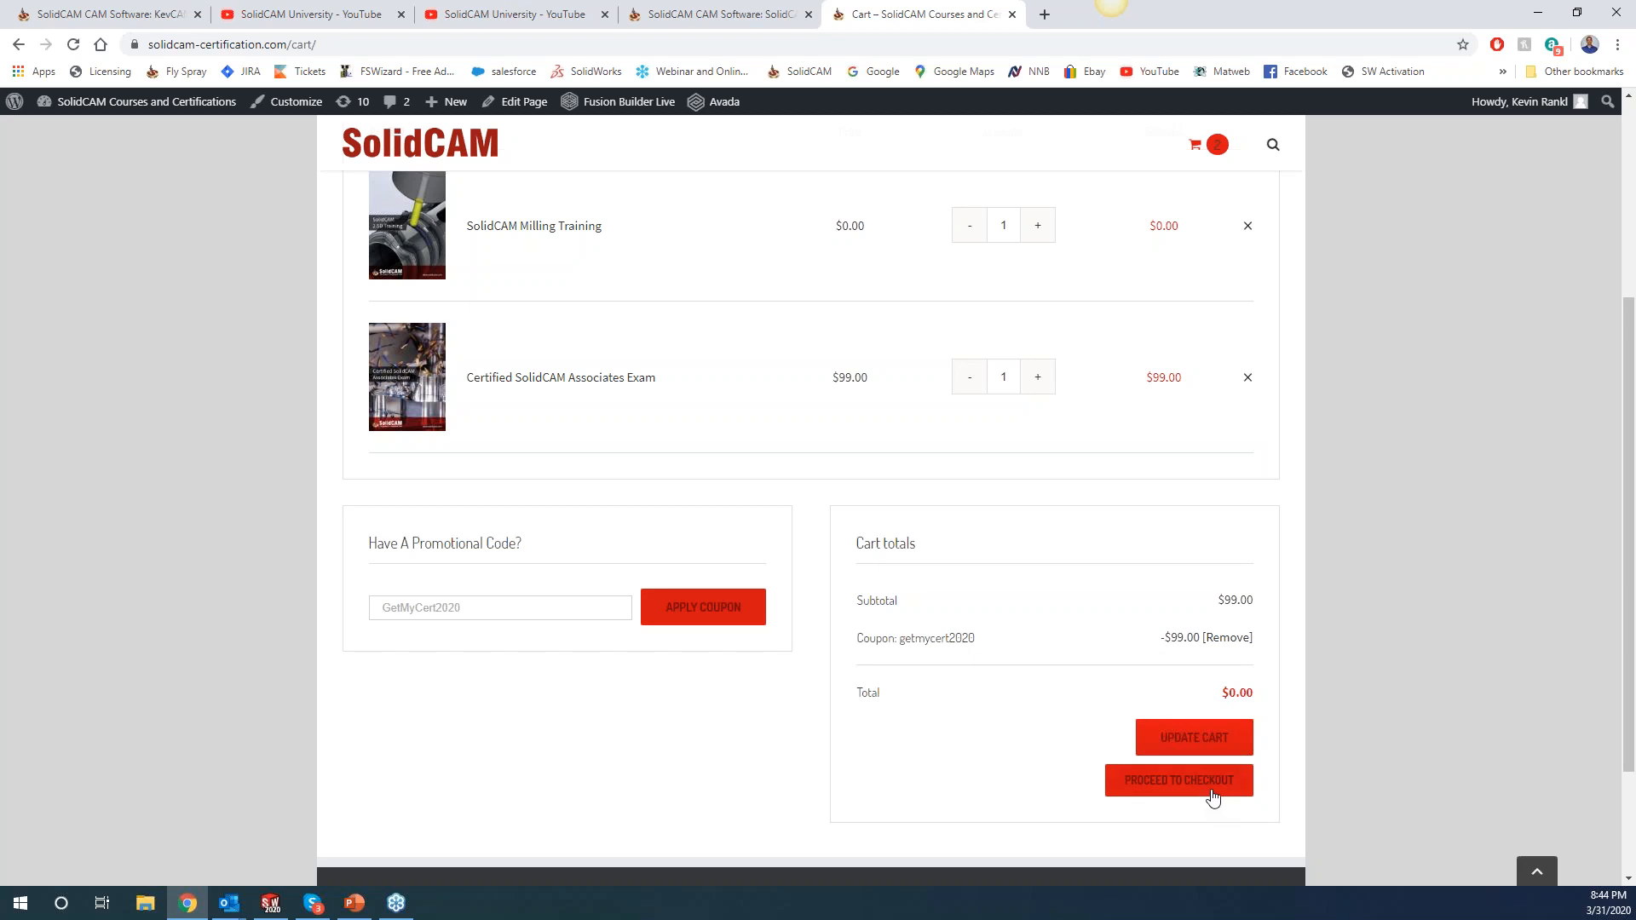
Check out and place the free $0.00 order.
left_click(1181, 784)
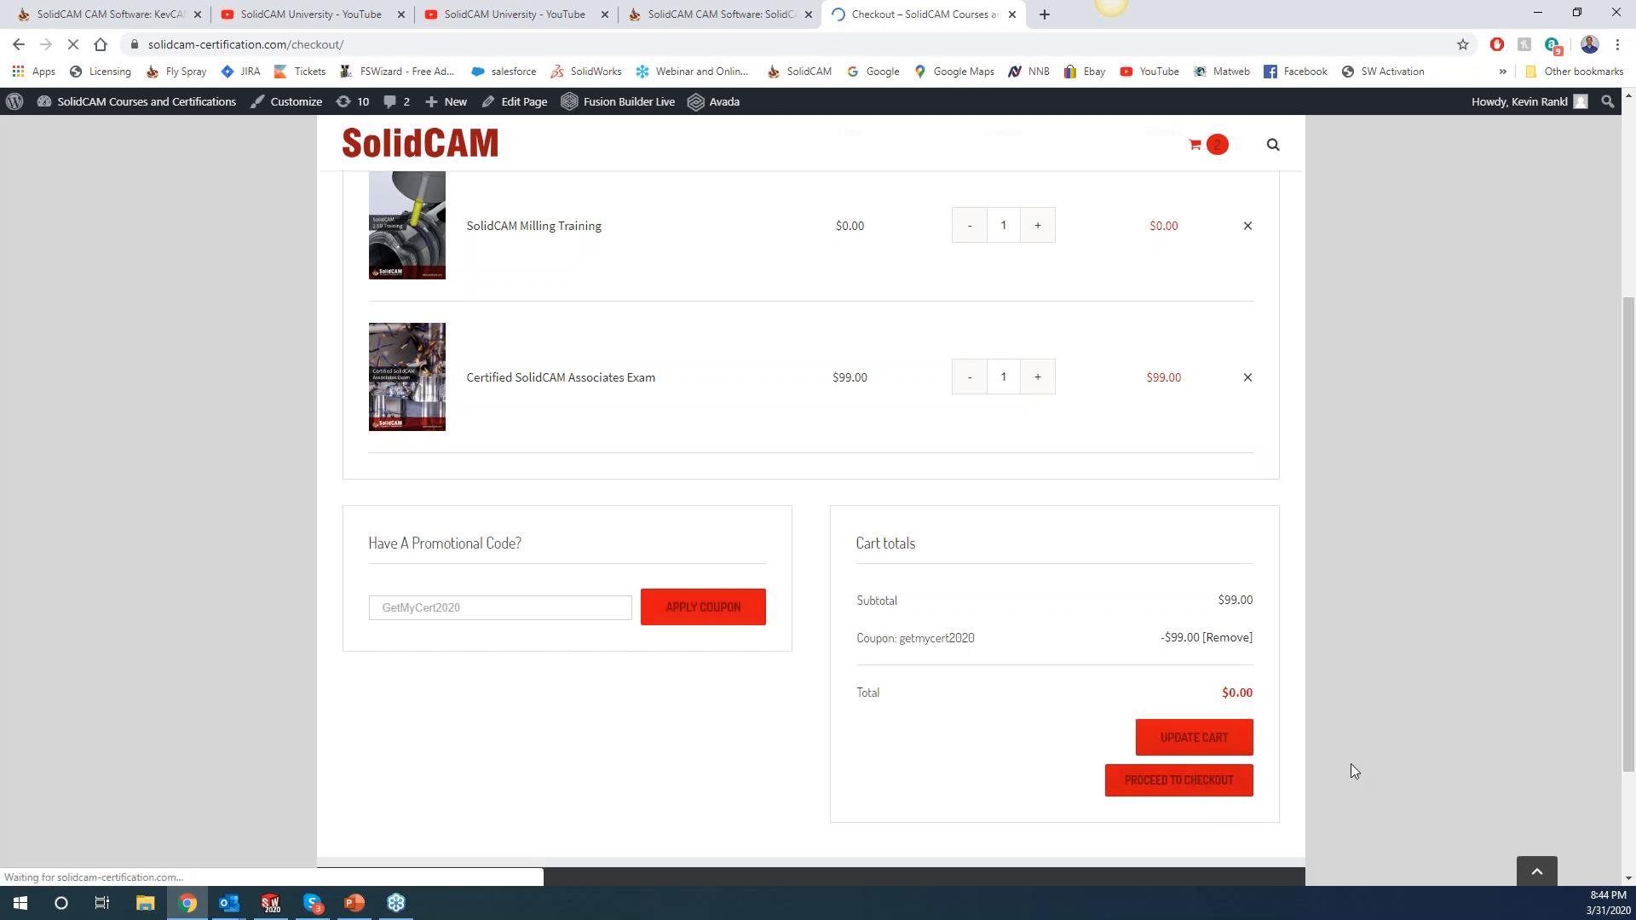
scroll(1103, 602, "down", 3)
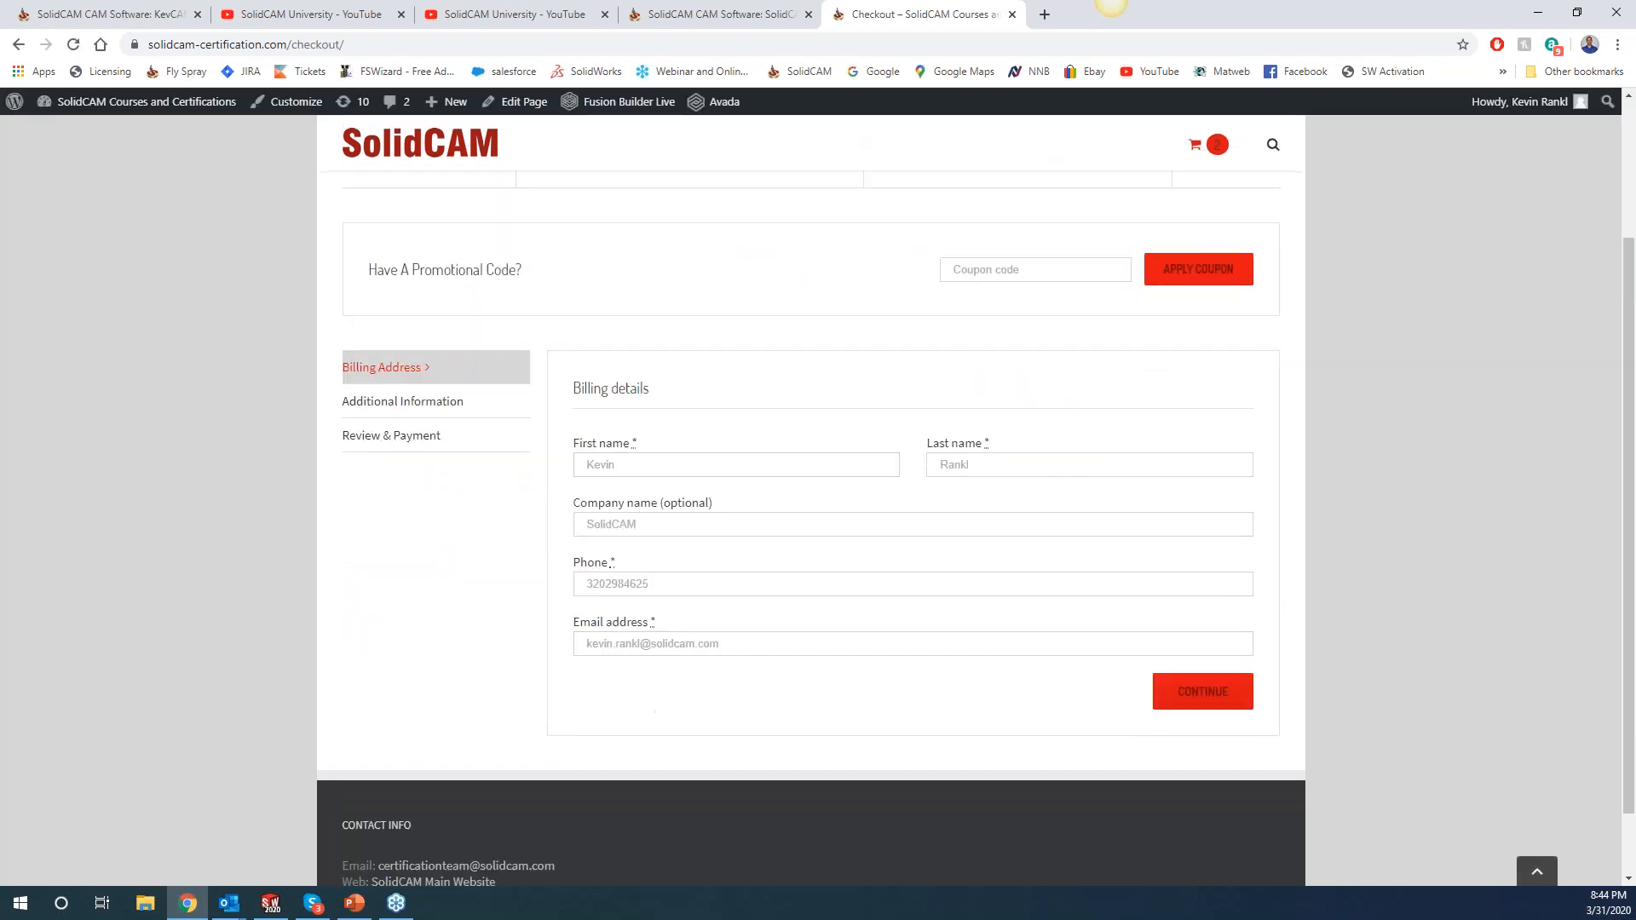
left_click(1219, 694)
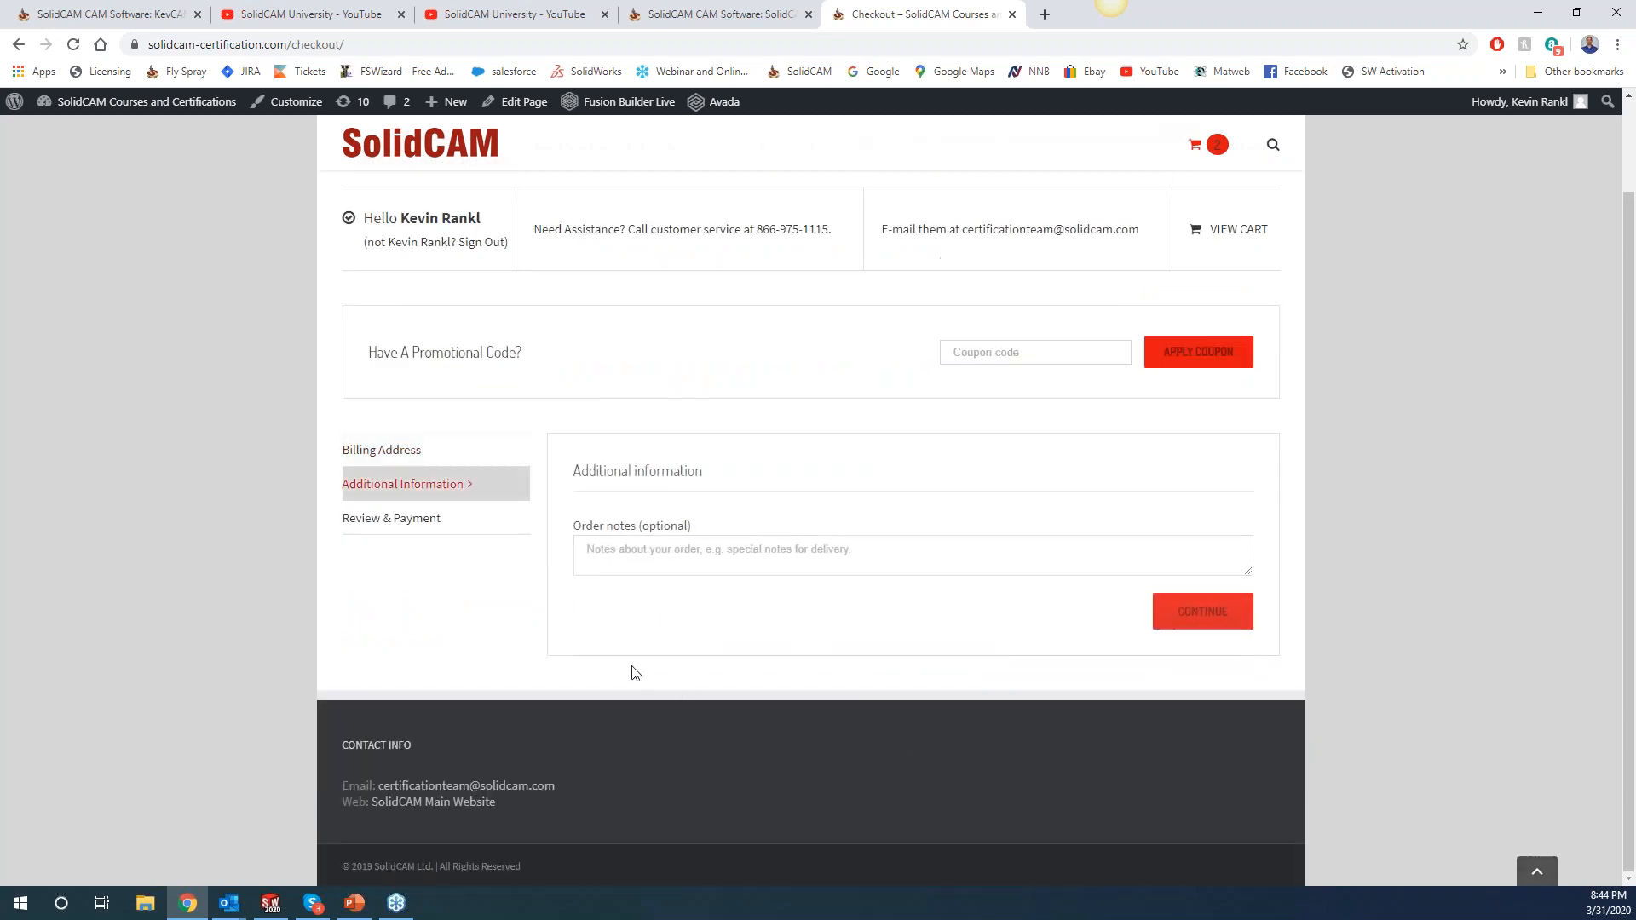
left_click(1161, 628)
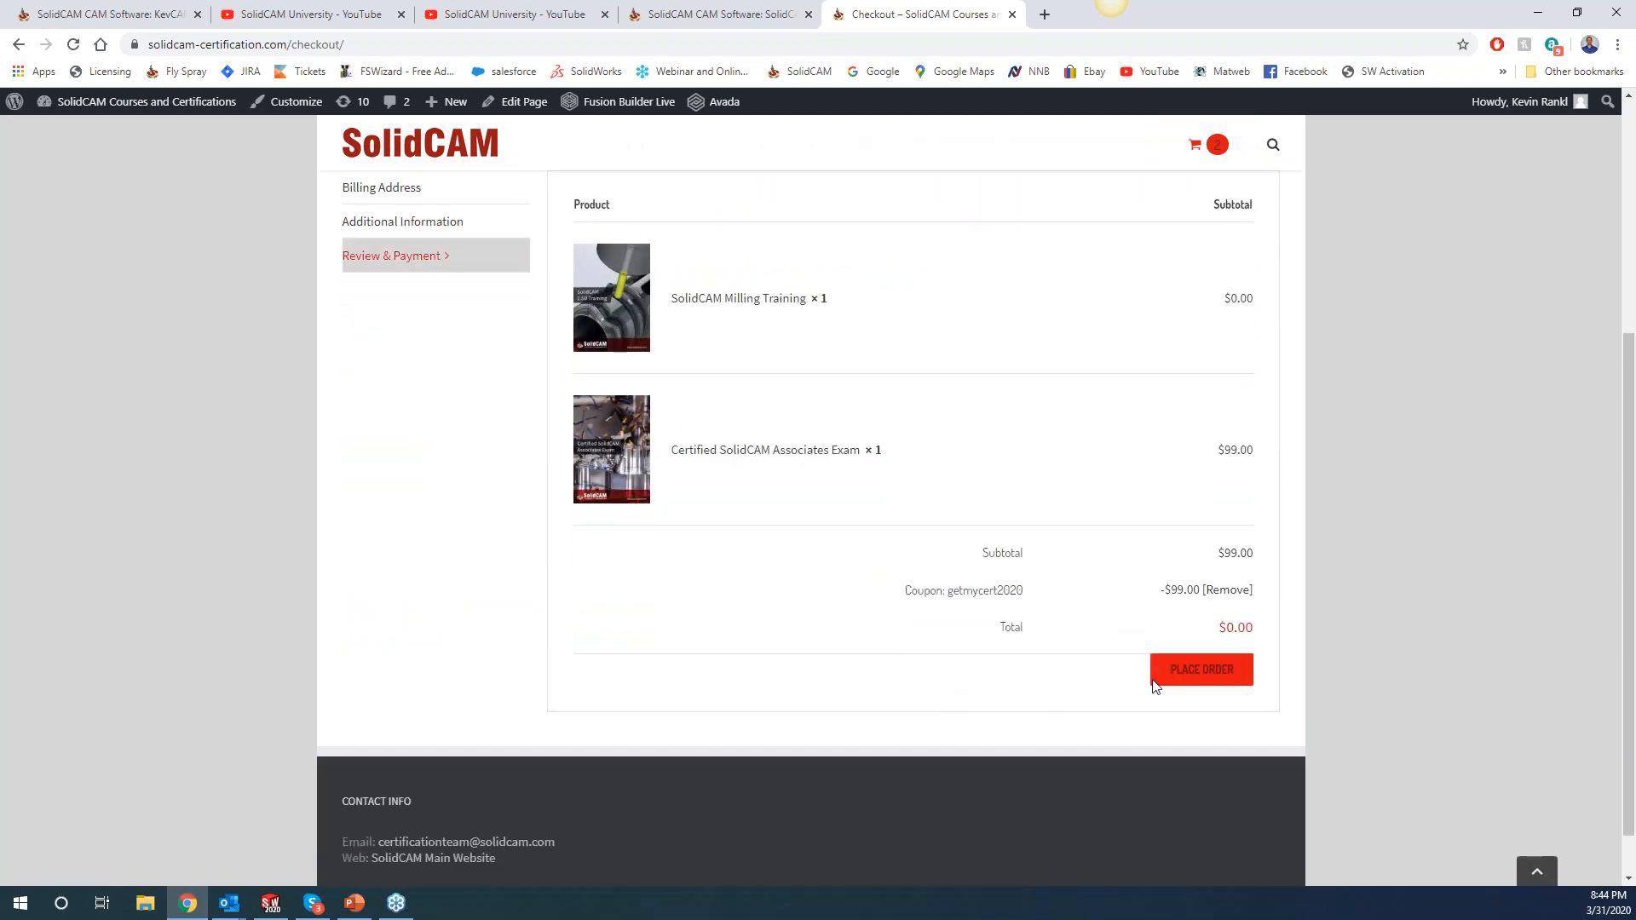
left_click(1188, 670)
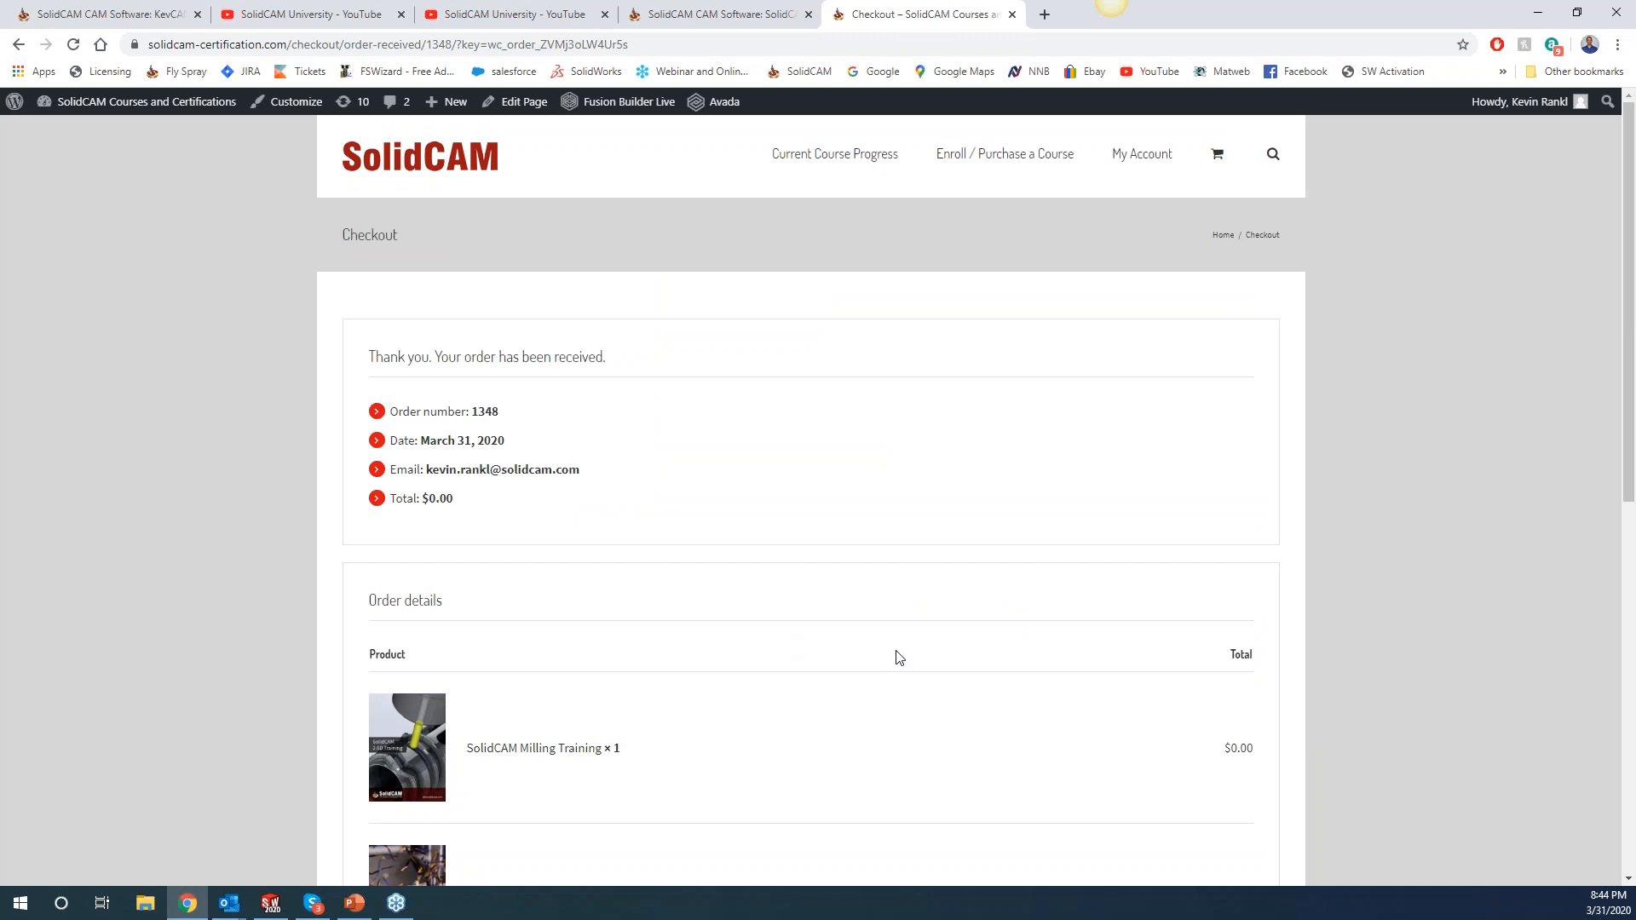
Open the Current Course Progress page listing the CSCA course.
left_click(851, 158)
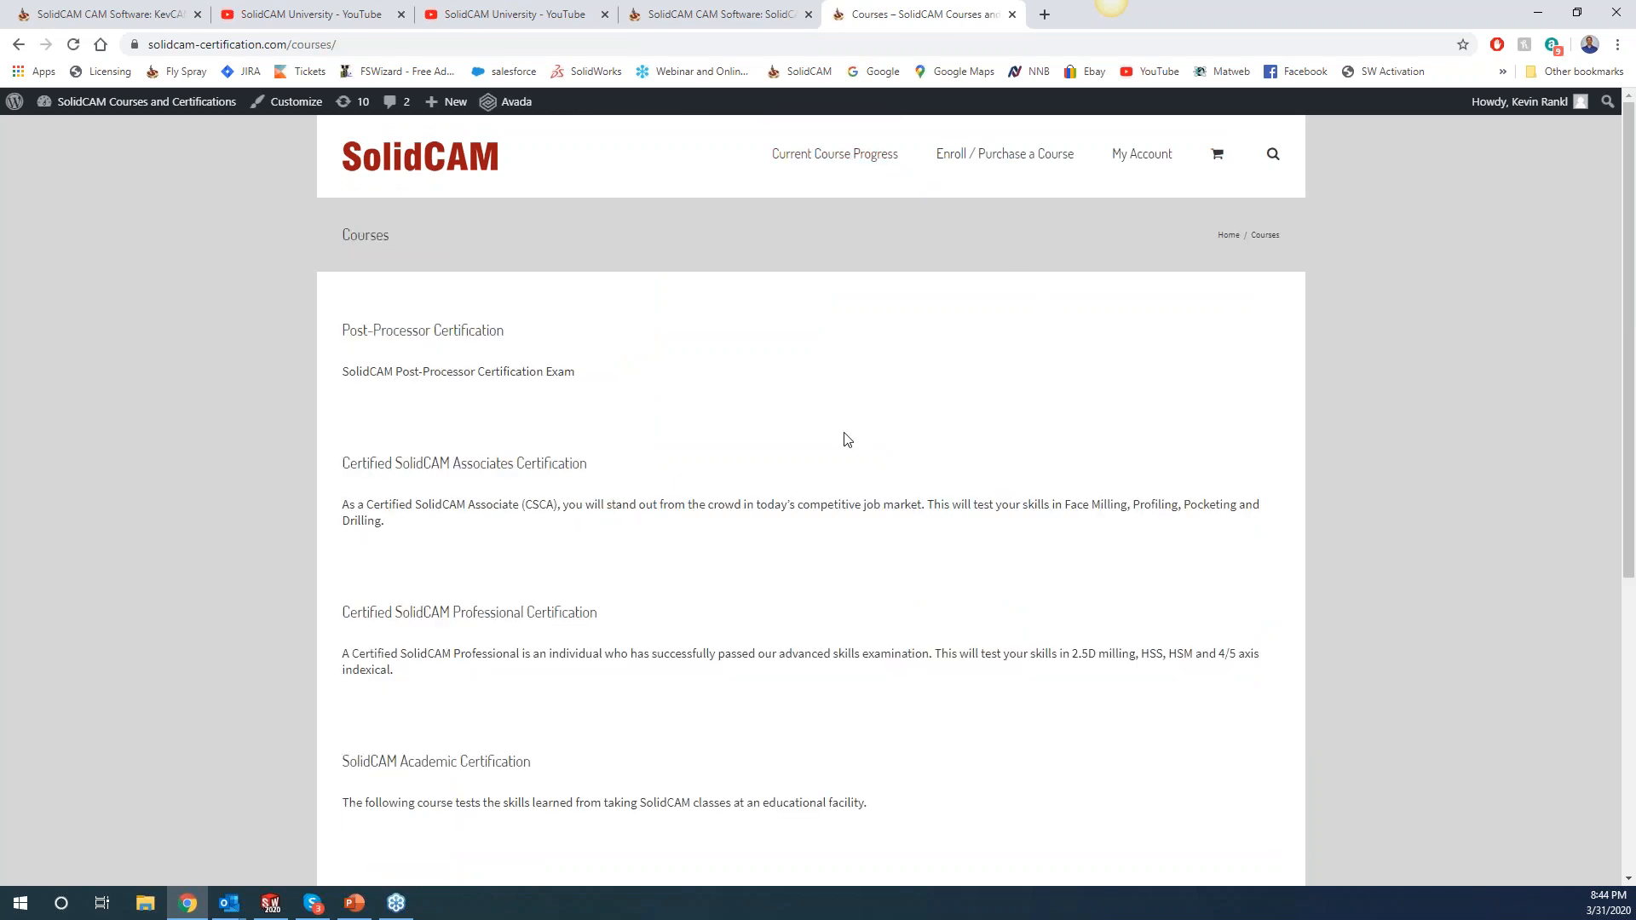
scroll(847, 440, "down", 3)
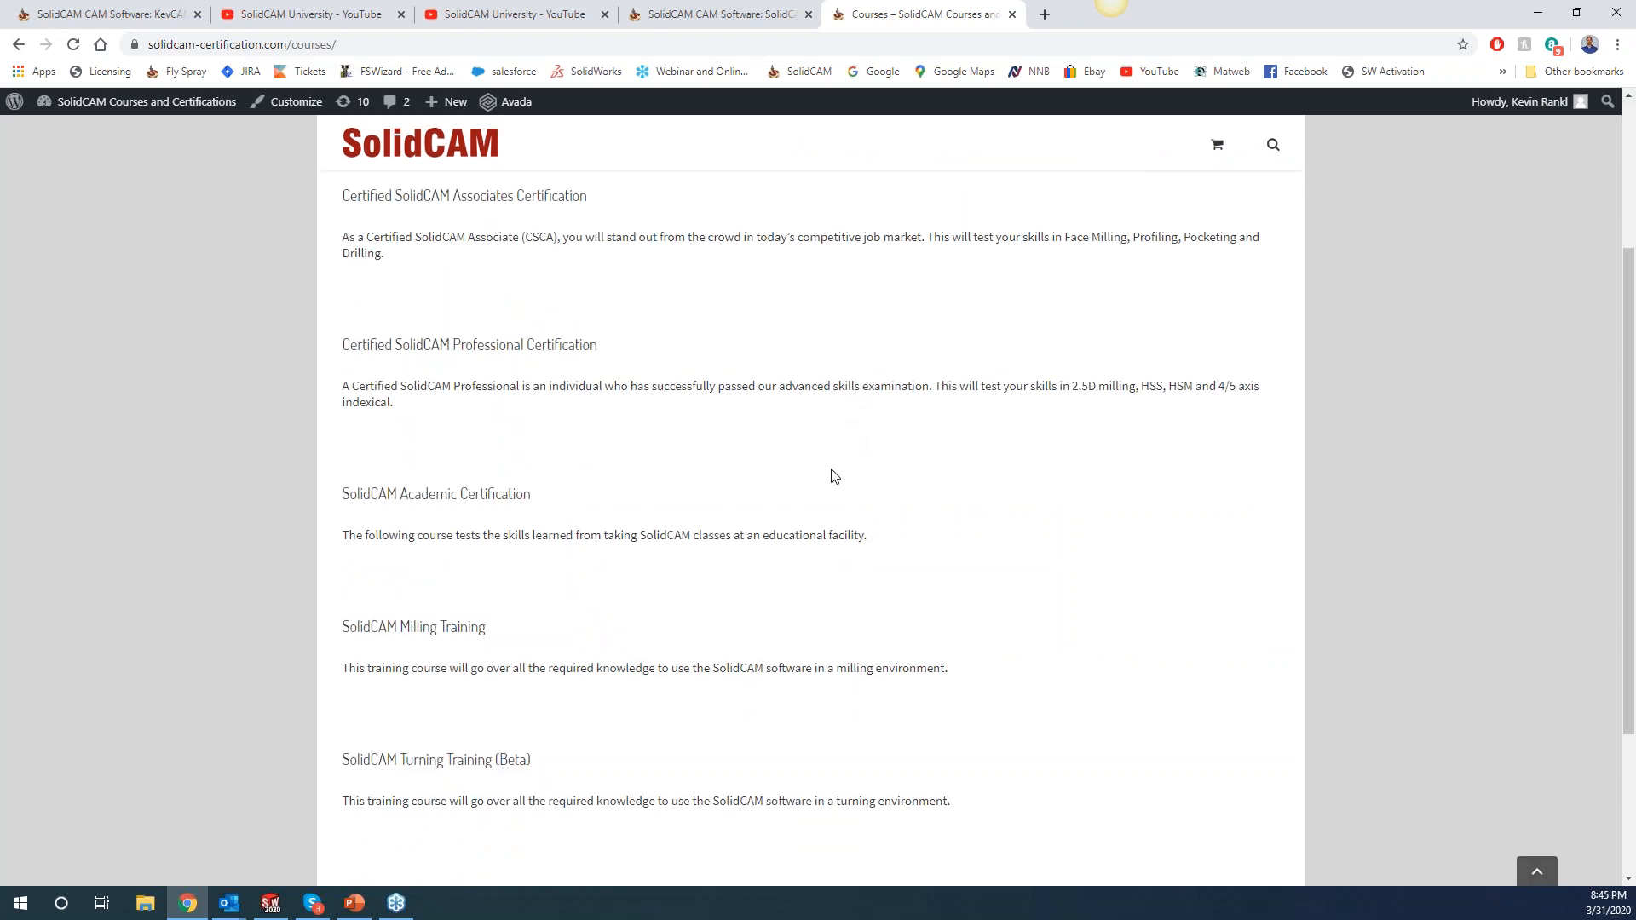
scroll(512, 368, "up", 1)
Open the Certified SolidCAM Associates Certification course and review its CSCA Certification Exam unit.
left_click(509, 269)
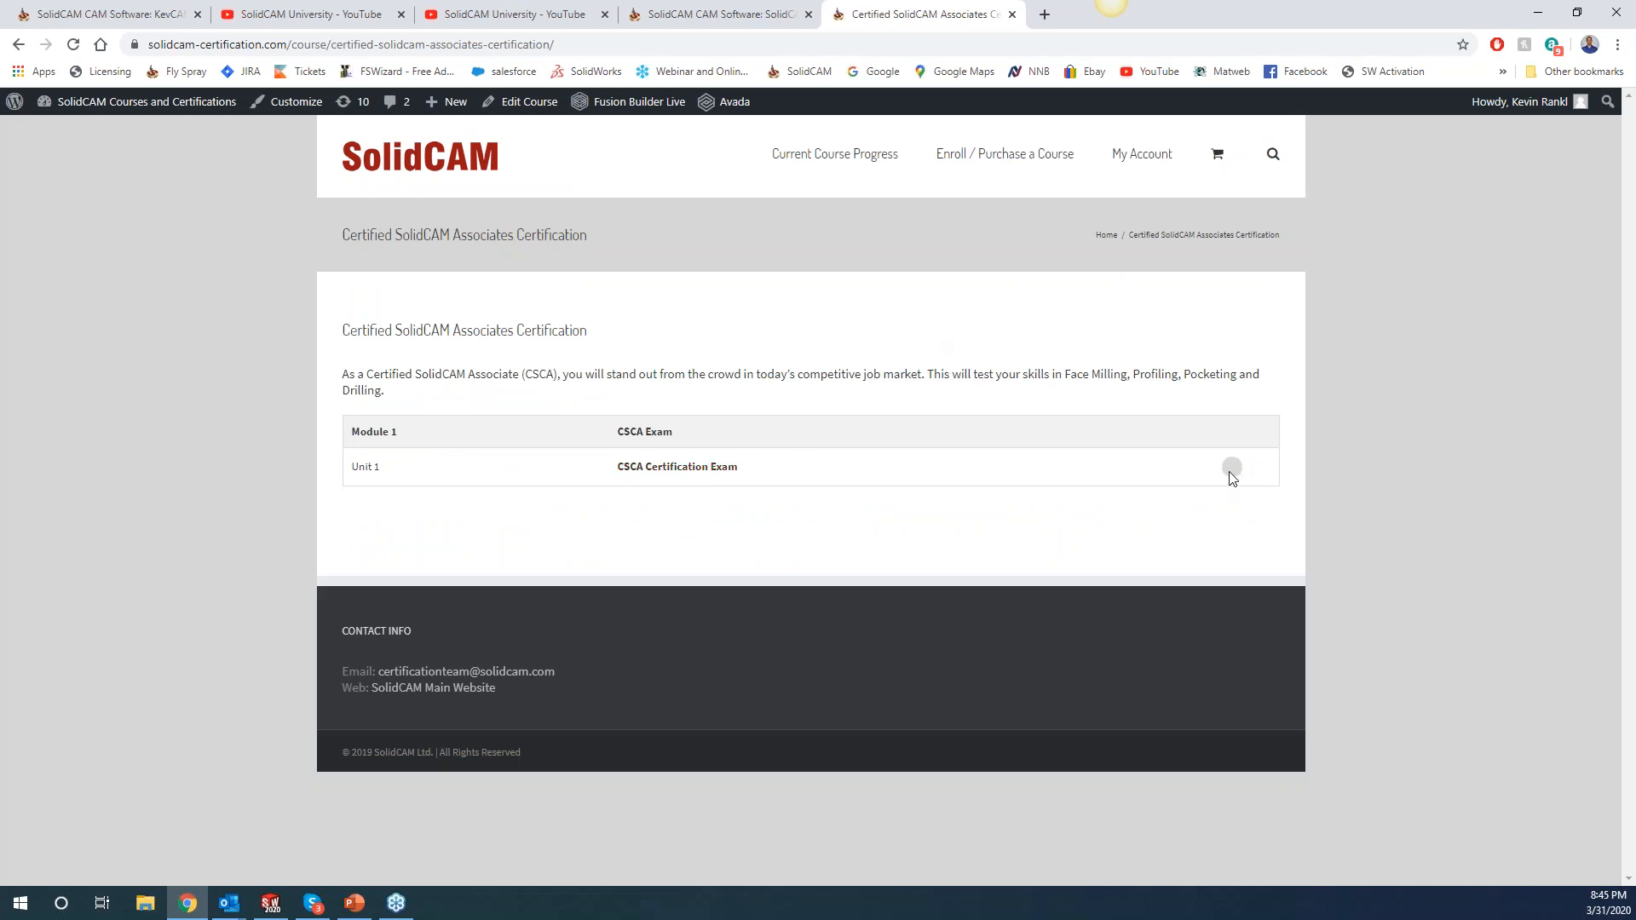
left_click(700, 472)
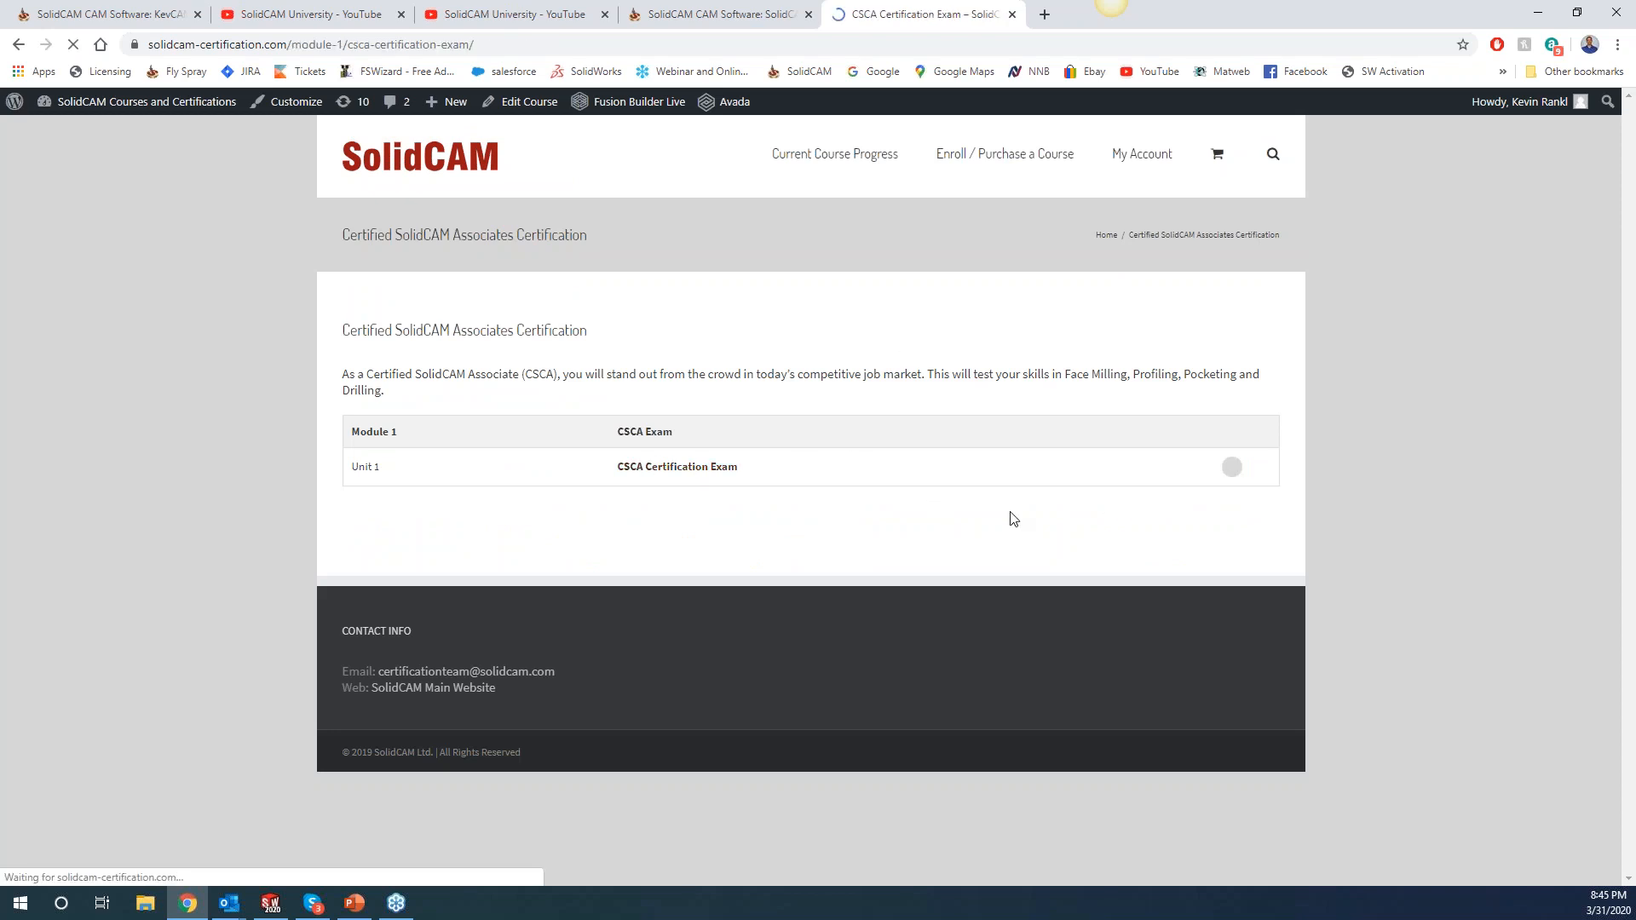
scroll(535, 426, "down", 3)
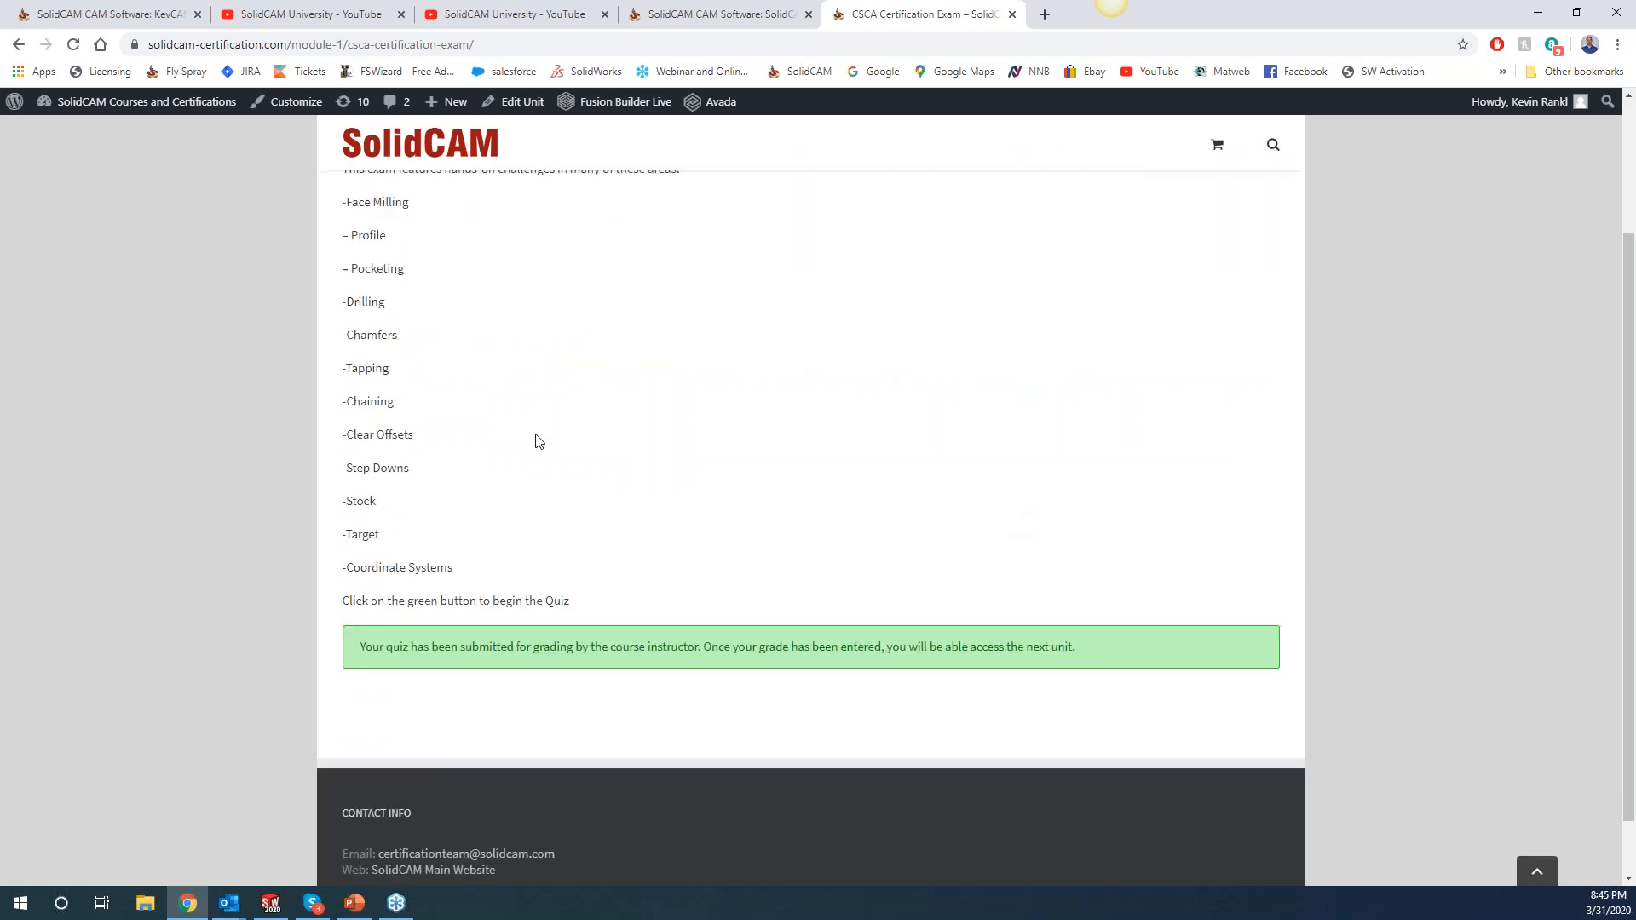
scroll(739, 551, "up", 3)
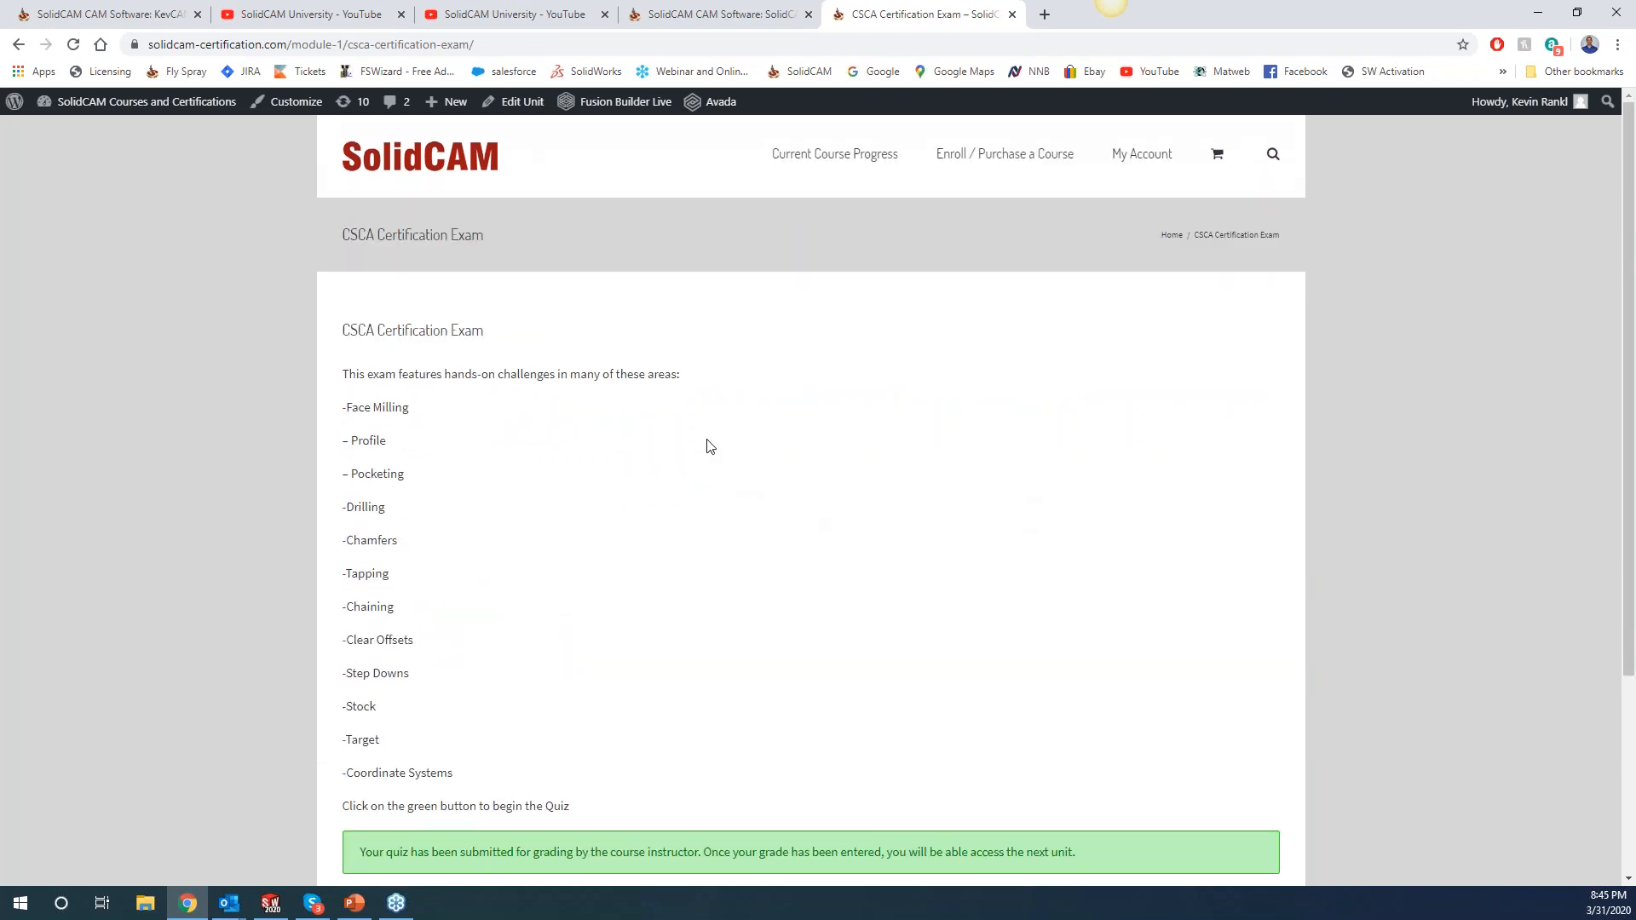
scroll(697, 441, "down", 1)
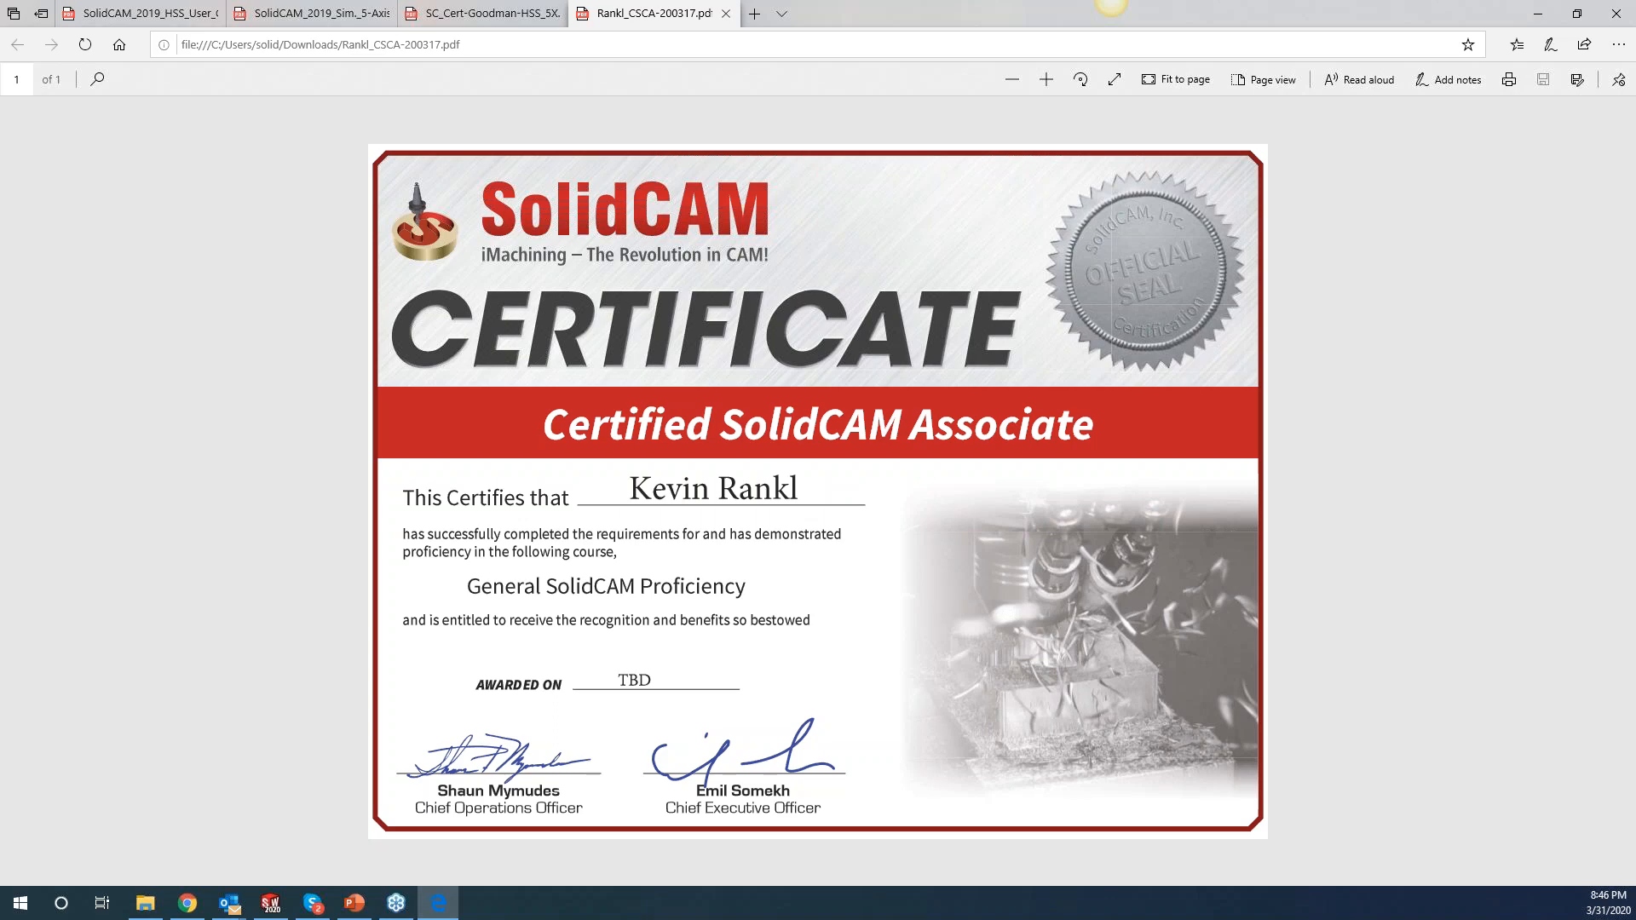
key("alt+Tab")
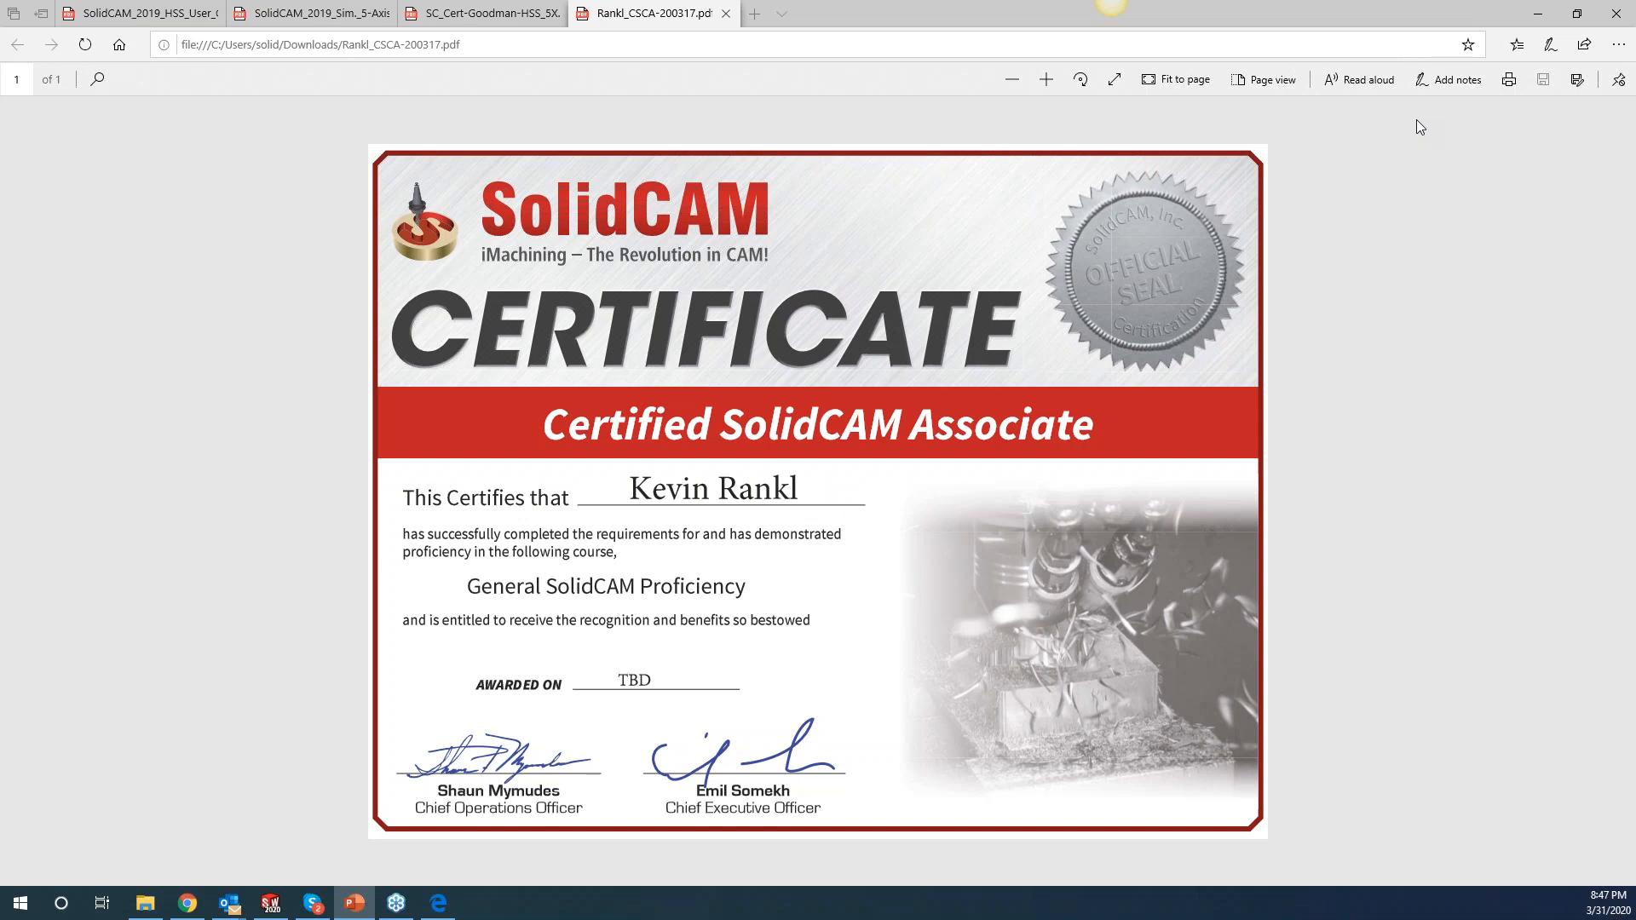
Minimize the certificate PDF window and switch to the KevCAM Night School page.
left_click(1540, 15)
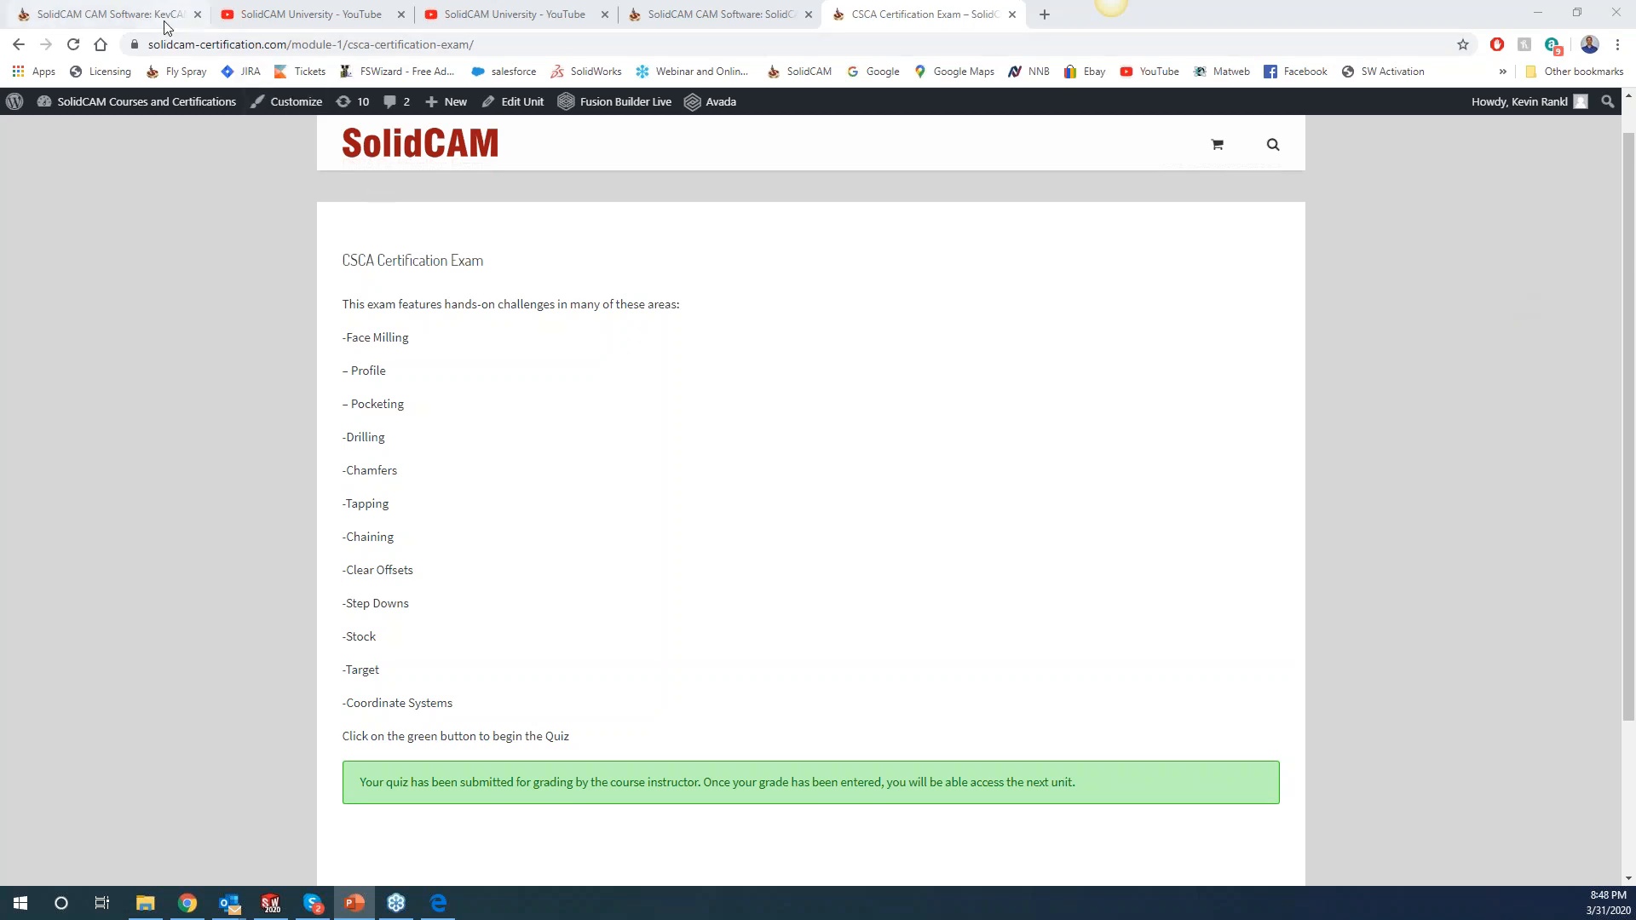
left_click(125, 17)
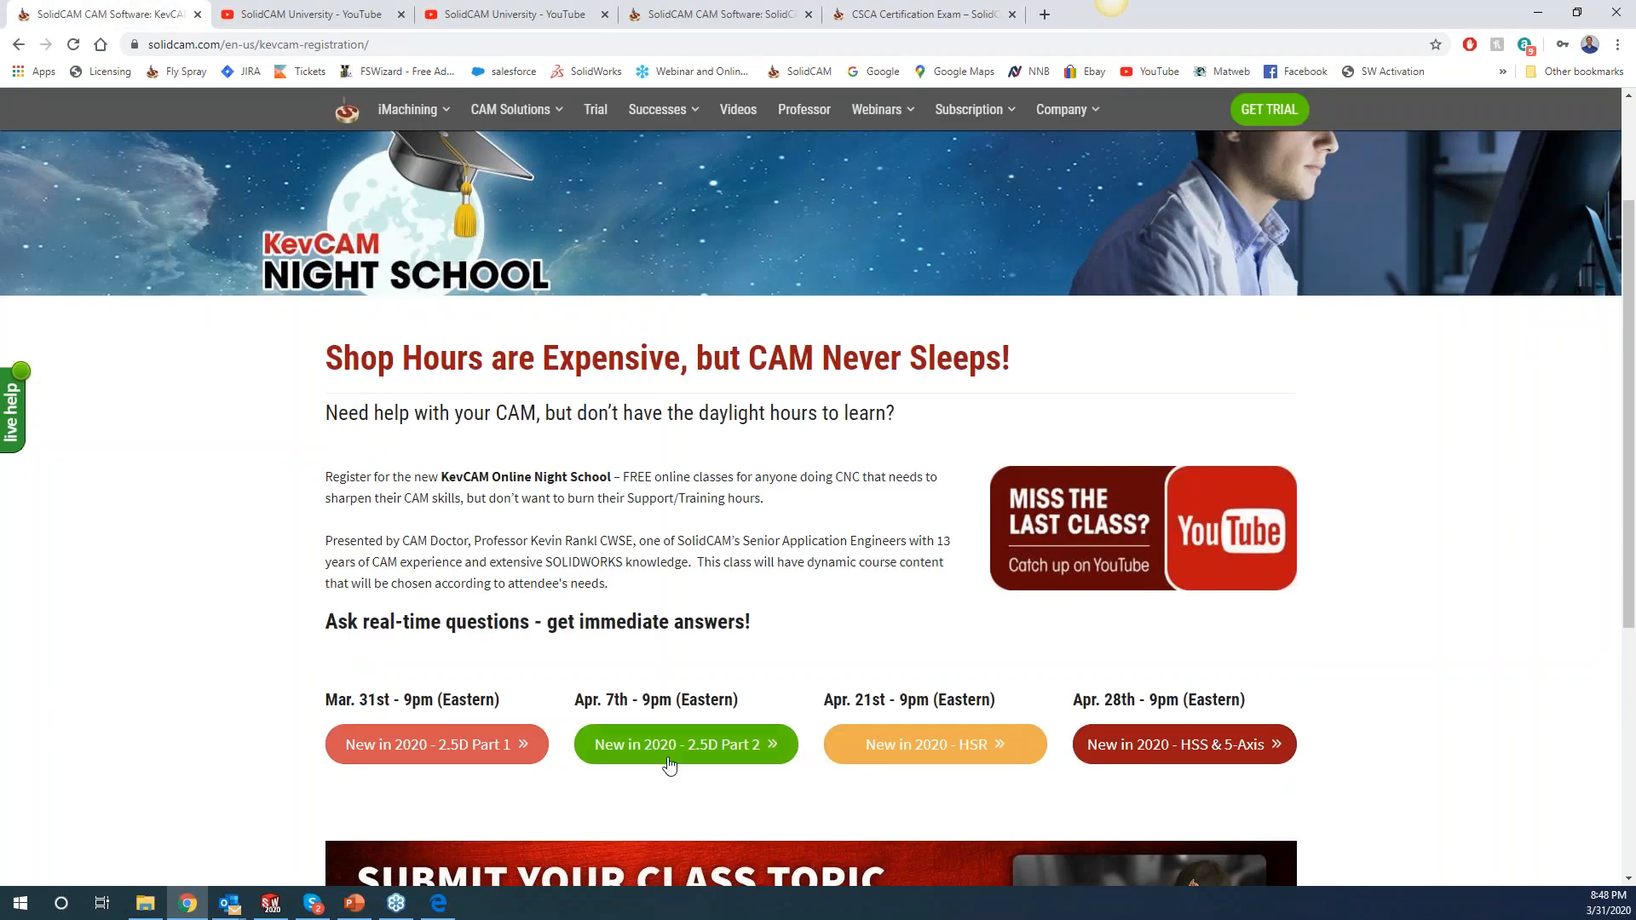